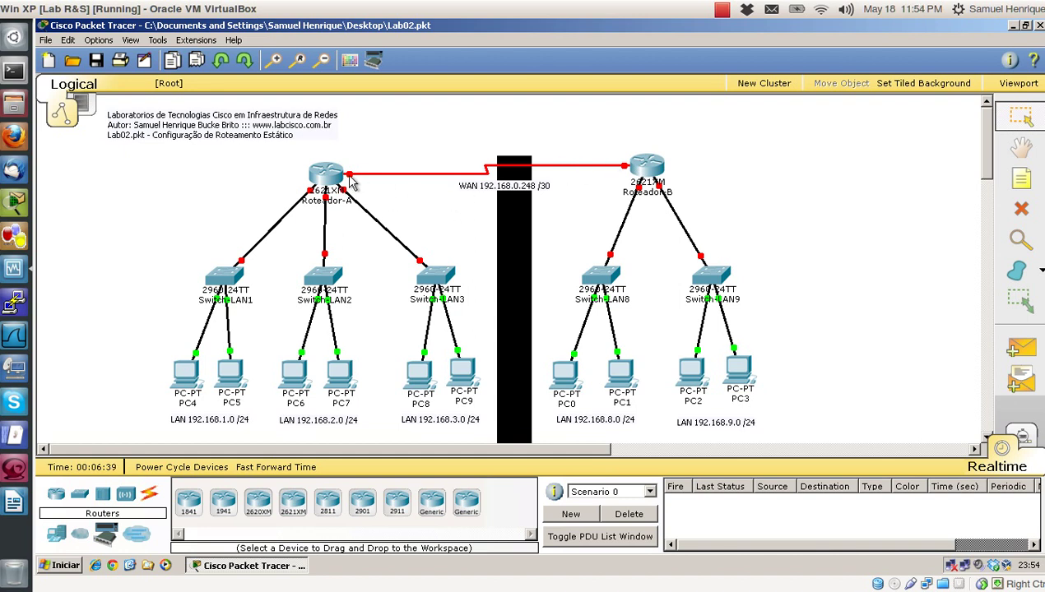
Open the command-line interface of Roteador-A, bring up its Router prompt, and close the router window.
mouse_move(350, 181)
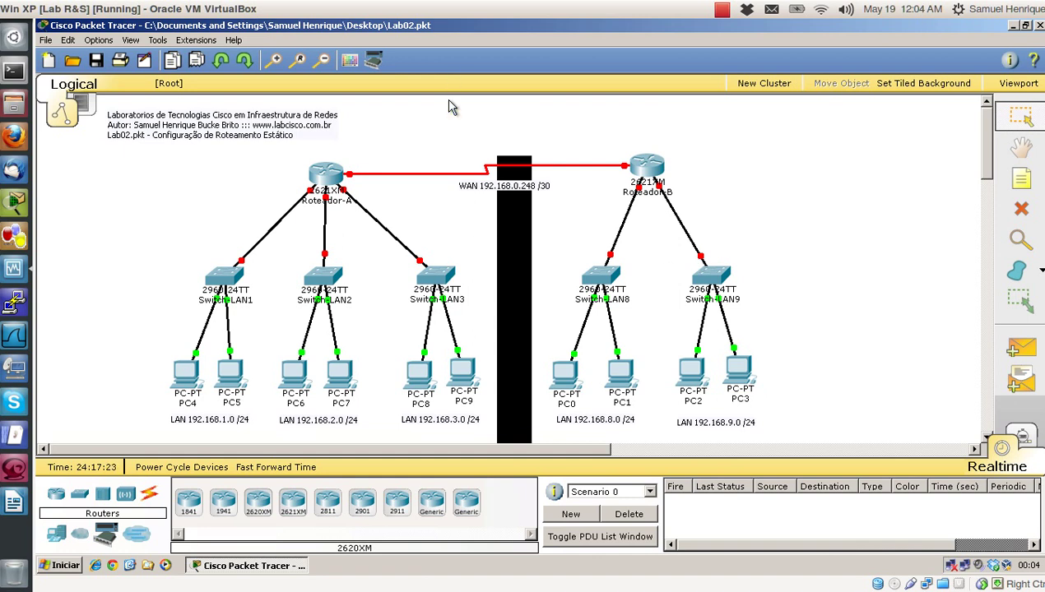
left_click(328, 176)
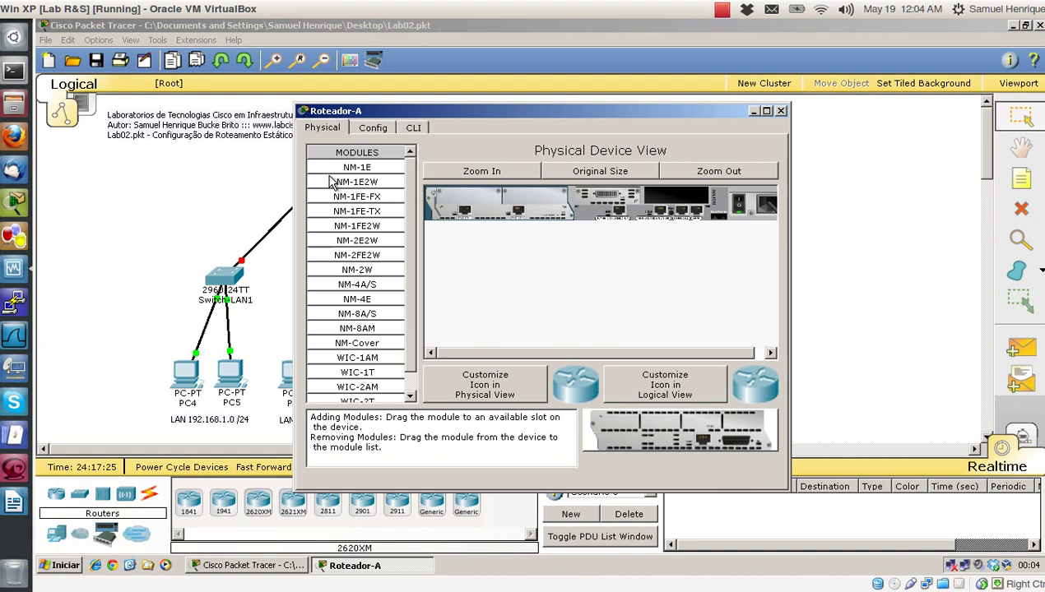
left_click(414, 128)
key("Return")
key("Return")
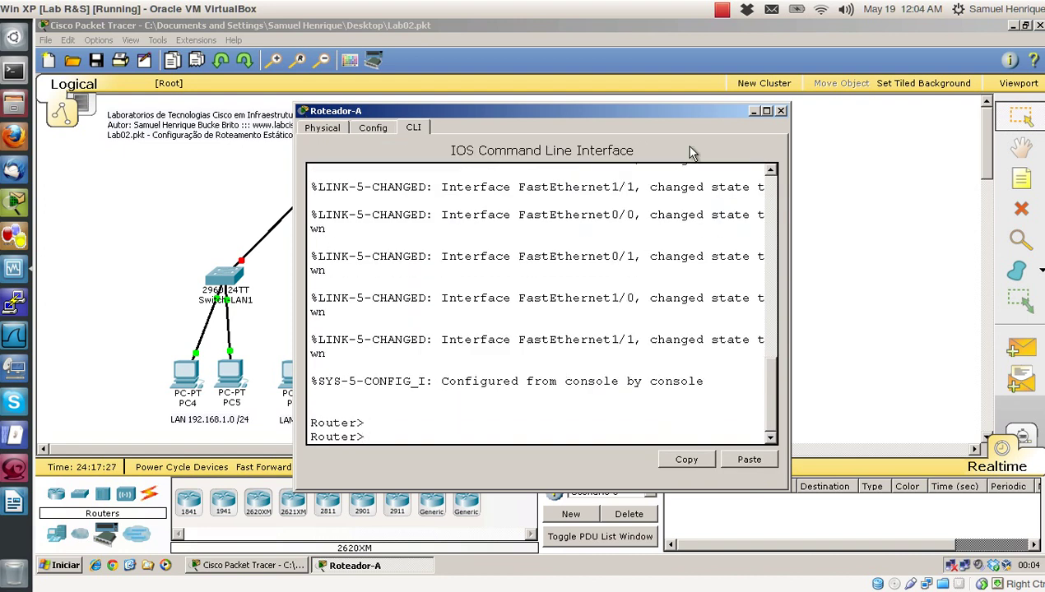
left_click(781, 110)
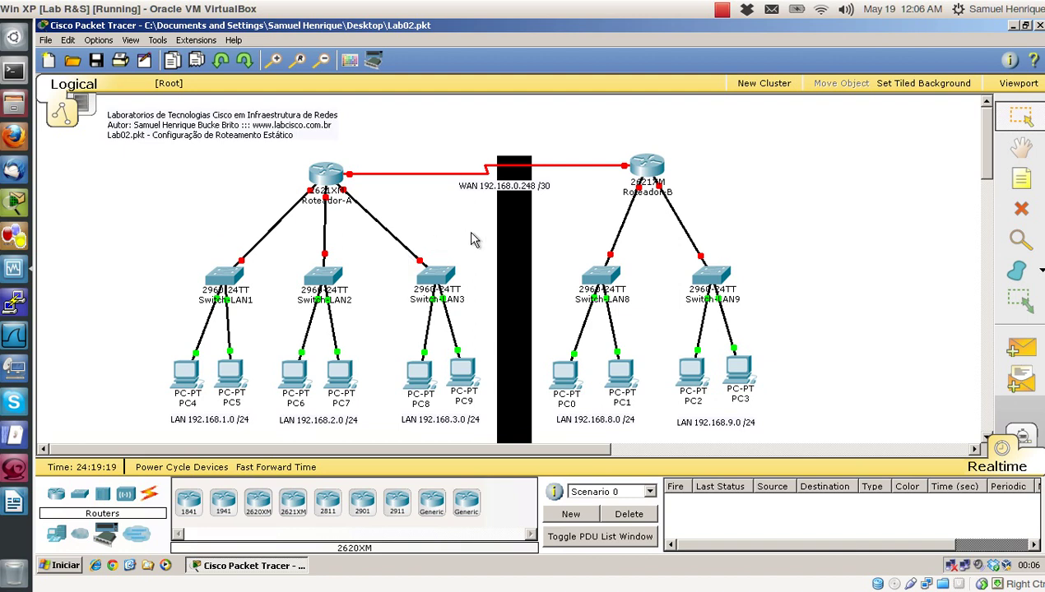
Switch to LibreOffice Writer to examine the interface mapping and manual routing tables in StaticRouting-Tables.odt, and return to Cisco Packet Tracer.
left_click(13, 506)
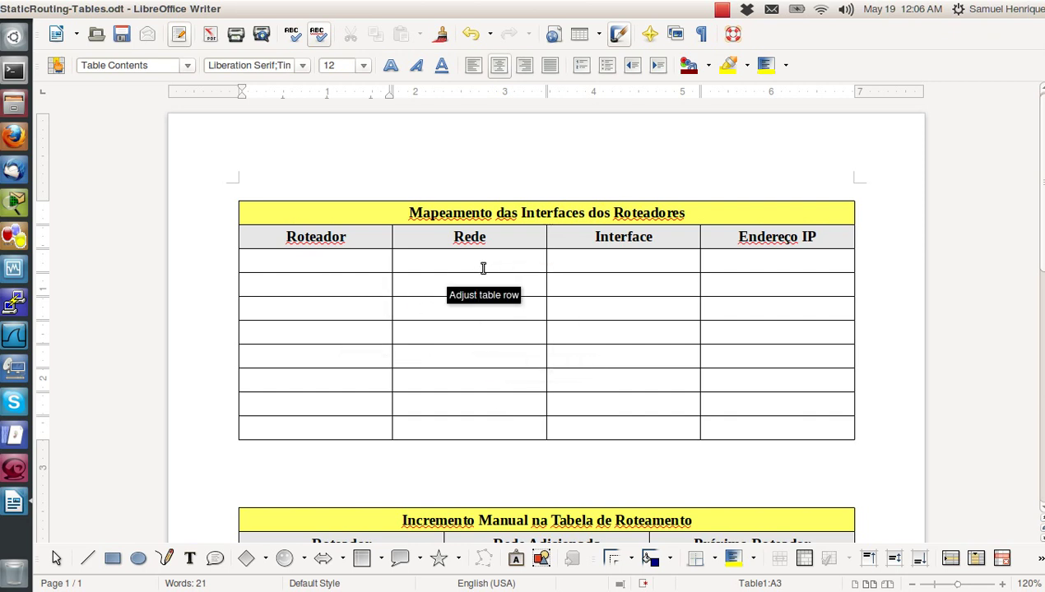
scroll(481, 312, "down", 5)
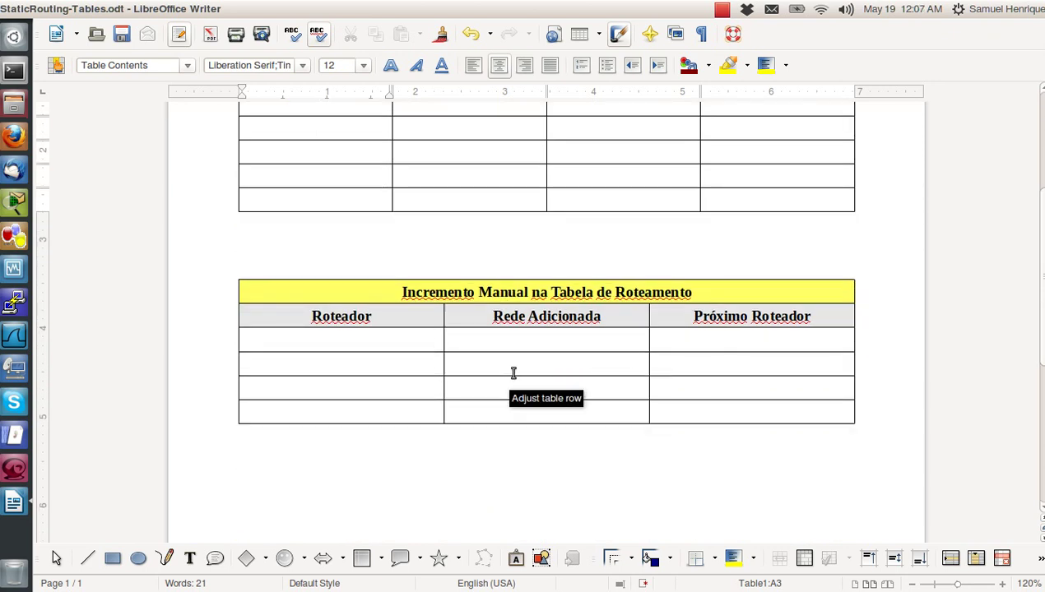
scroll(537, 377, "up", 5)
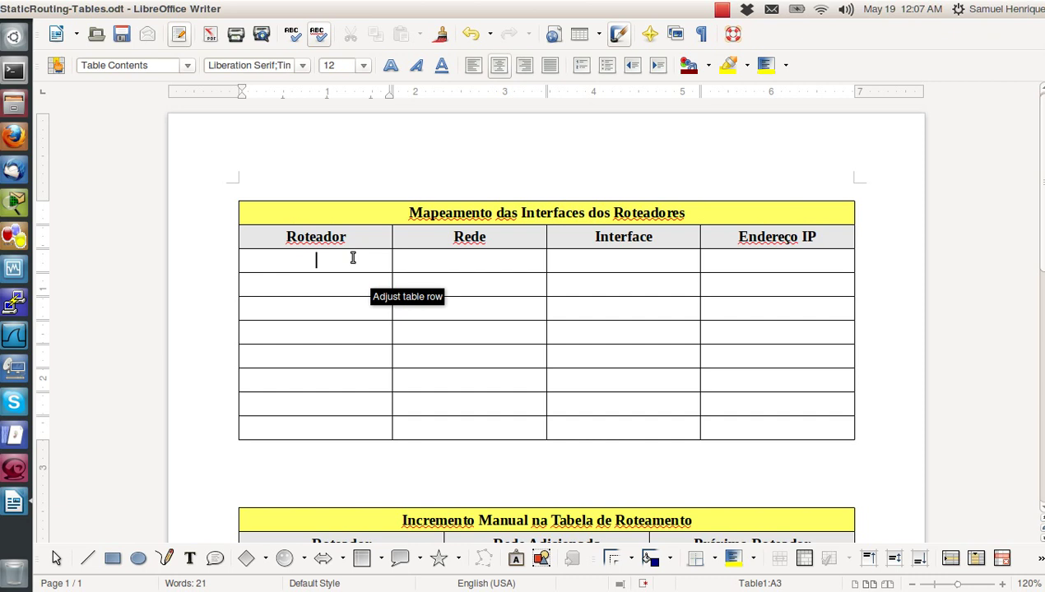
scroll(533, 429, "down", 4)
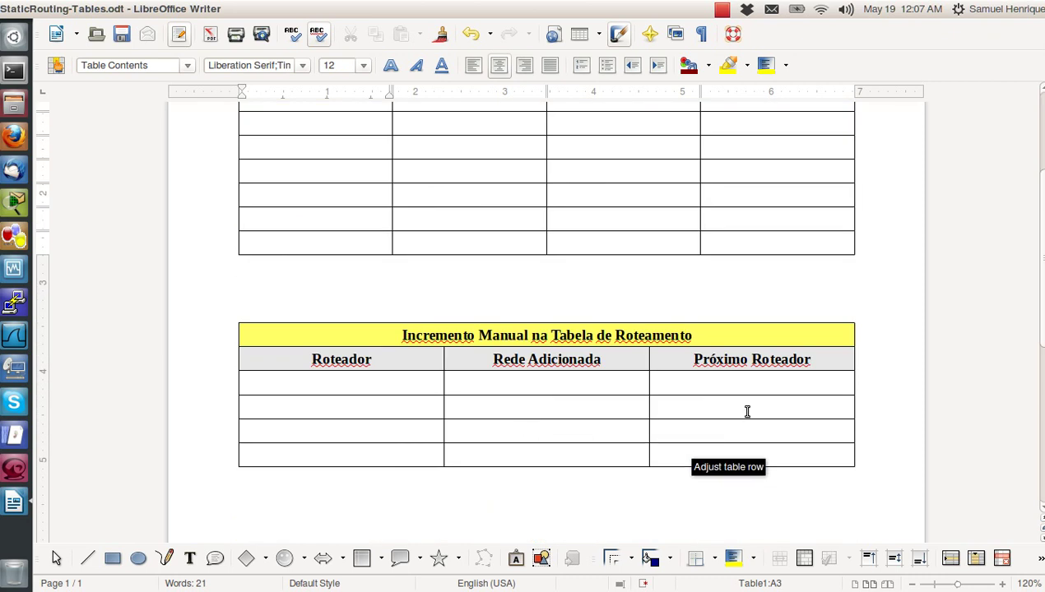
scroll(553, 408, "up", 4)
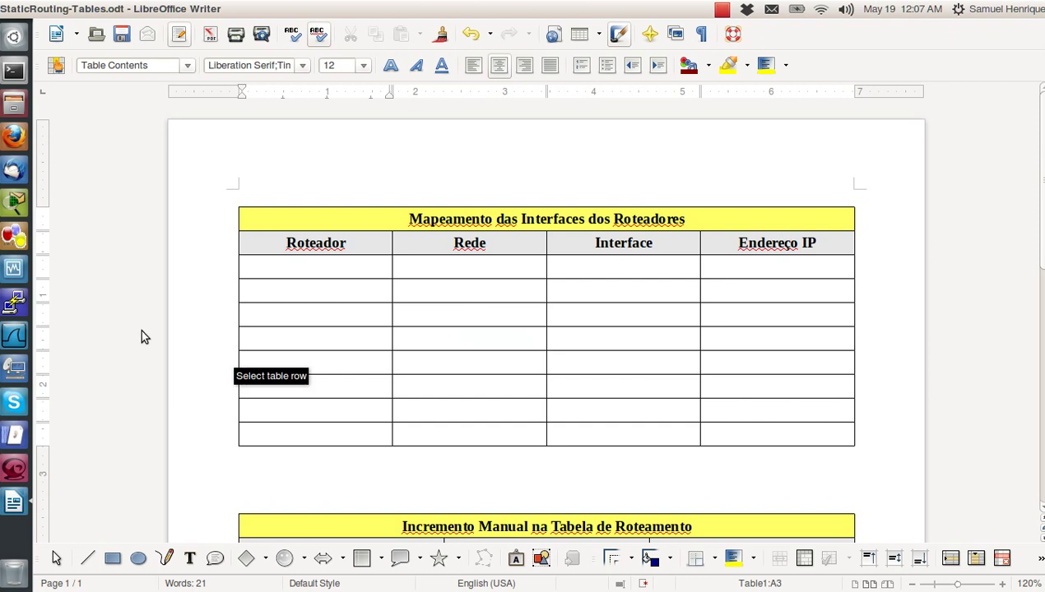
left_click(13, 271)
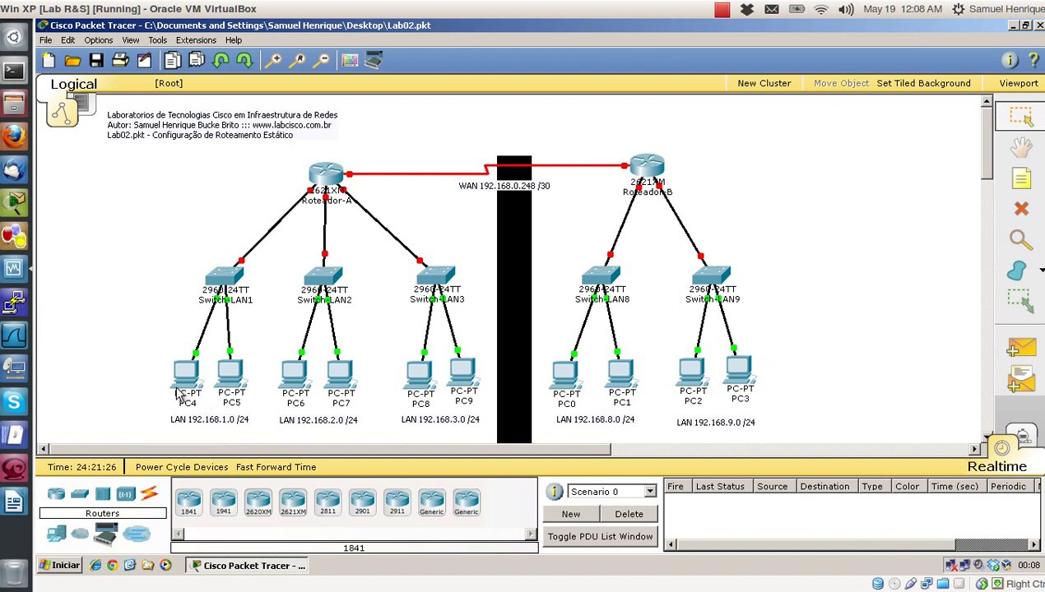
mouse_move(188, 379)
mouse_move(315, 181)
mouse_move(326, 200)
left_click(314, 181)
Configure PC4 with static IP address 192.168.1.1, subnet mask 255.255.255.0 and default gateway 192.168.1.254.
mouse_move(184, 372)
mouse_move(327, 175)
left_click(184, 372)
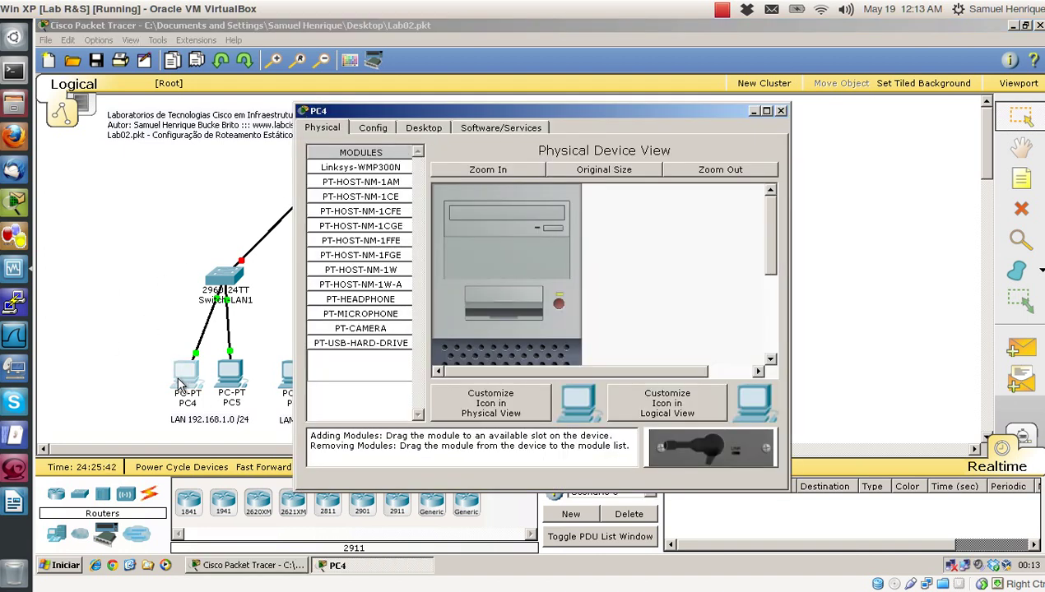
left_click(425, 128)
left_click(365, 190)
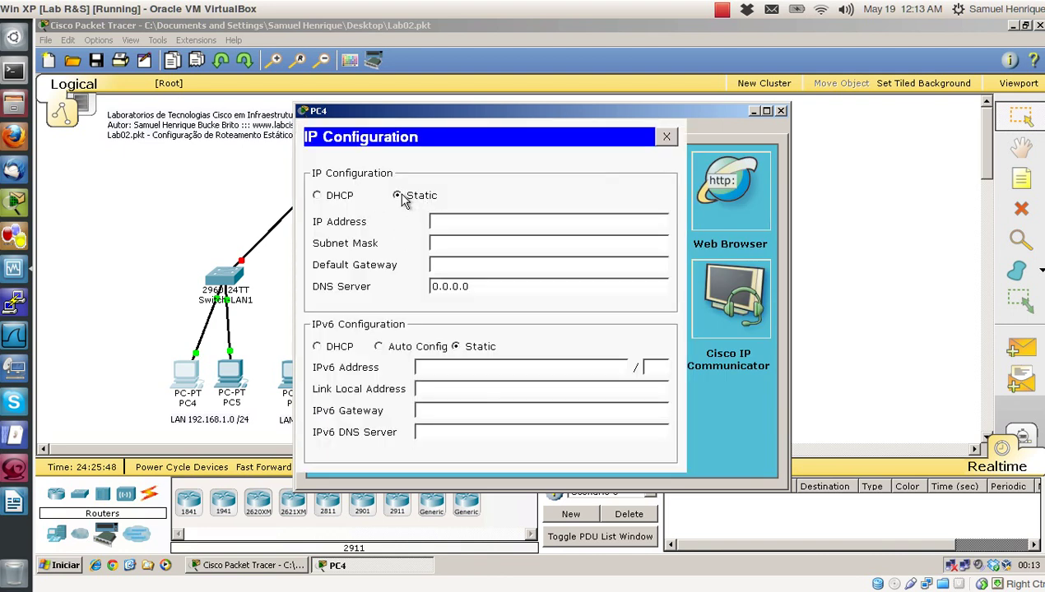
left_click(441, 225)
type("192.168.1.1")
key("Tab")
key("Tab")
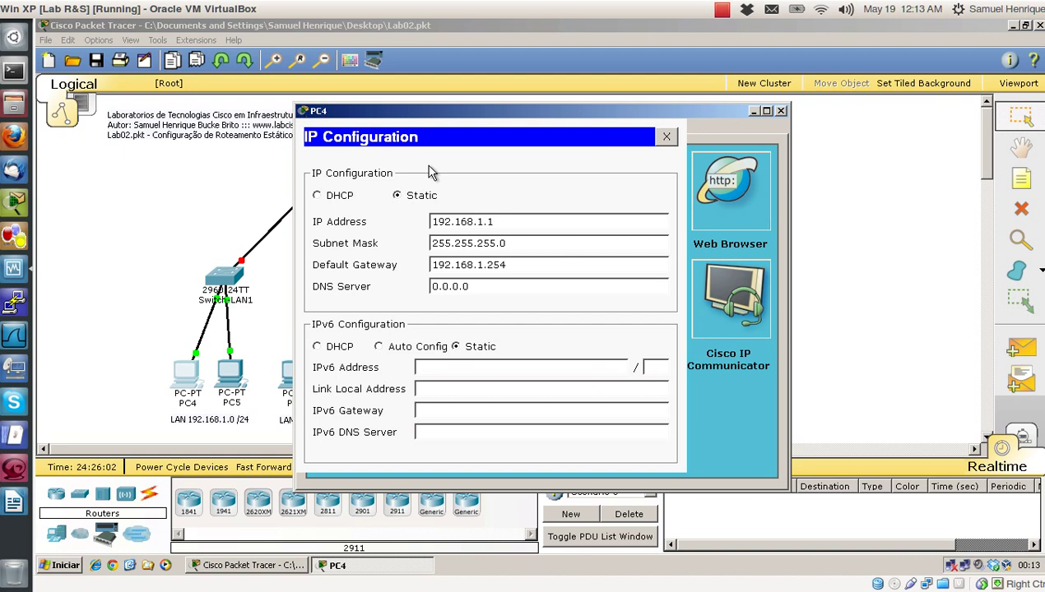
left_click_drag(512, 265, 390, 268)
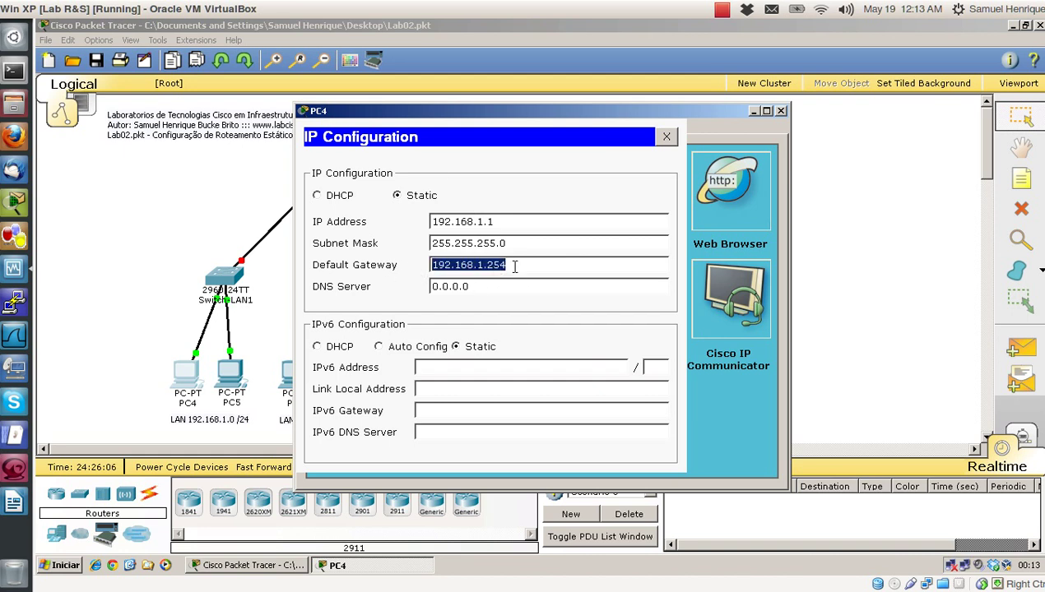
left_click(663, 134)
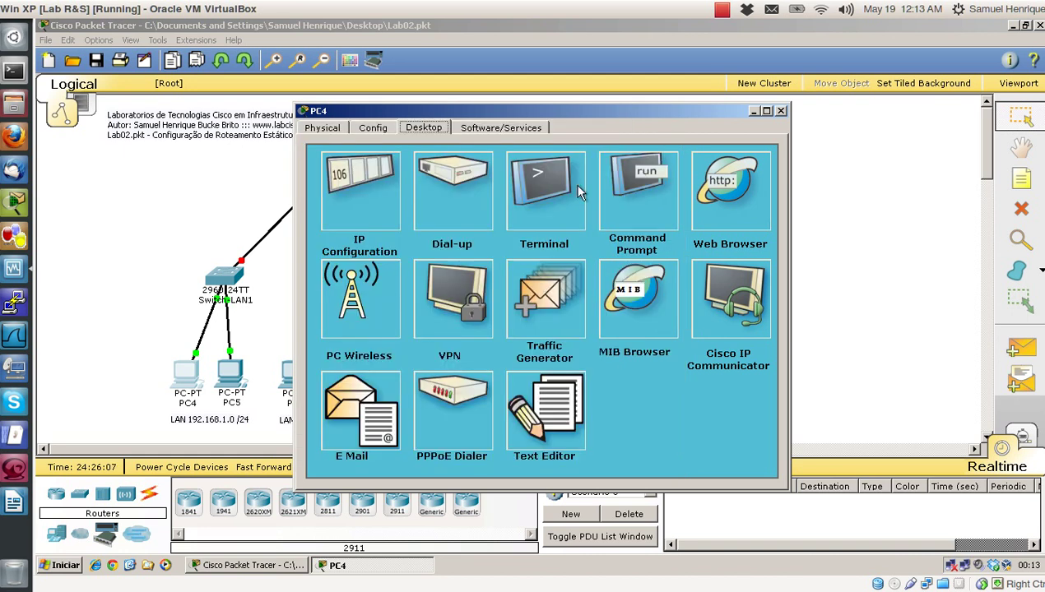
Check PC4's IP settings by running ipconfig in its command prompt, and close the PC4 window.
left_click(630, 202)
type("ipconfig")
key("Return")
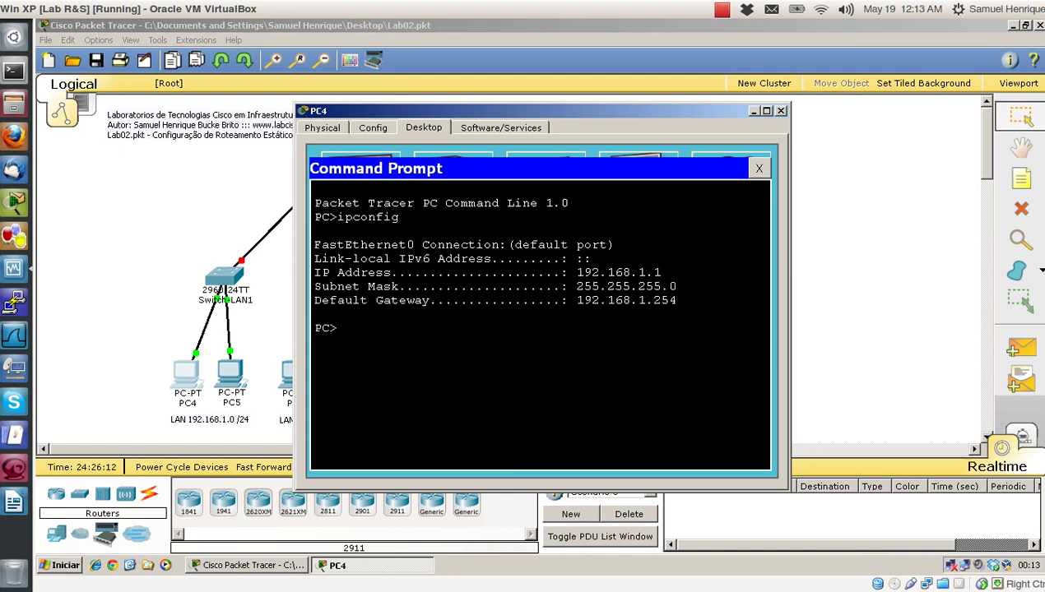
left_click(758, 168)
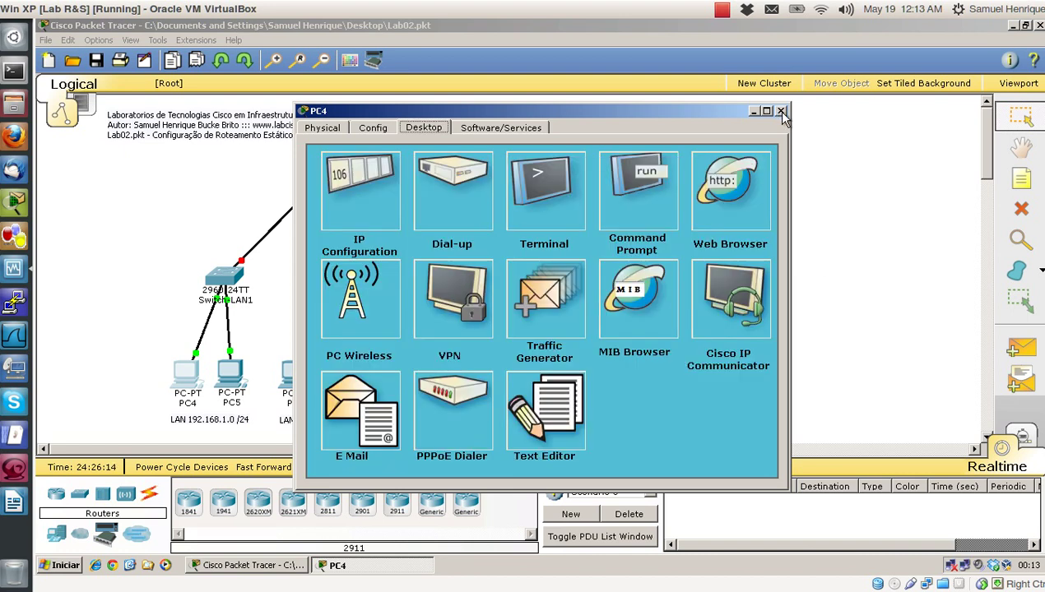
left_click(781, 111)
Configure PC5 with static IP address 192.168.1.2, subnet mask 255.255.255.0 and default gateway 192.168.1.254.
left_click(232, 375)
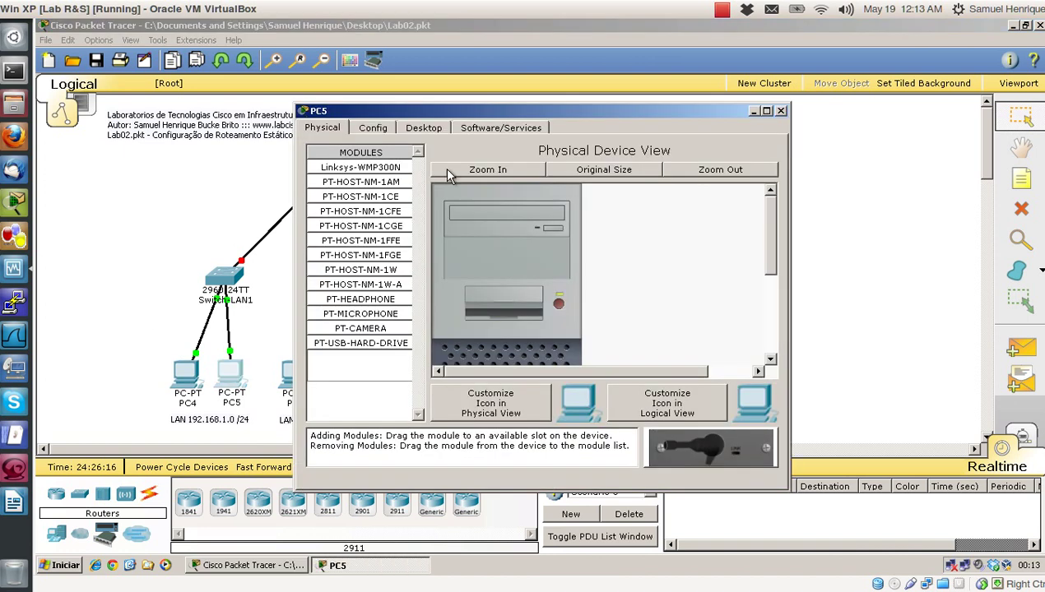
left_click(424, 129)
left_click(363, 196)
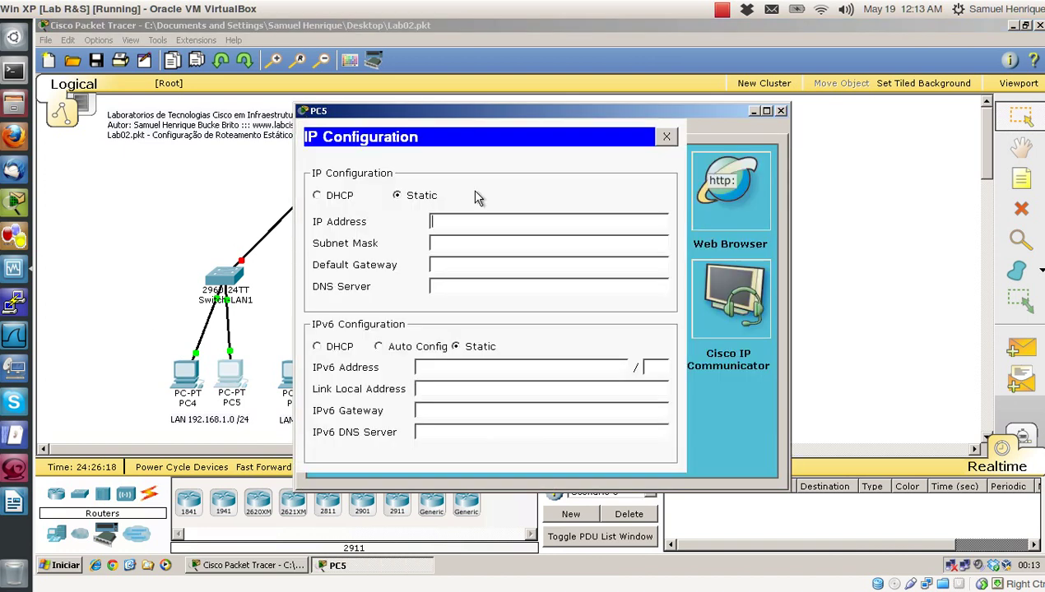
type("192.168.1.2")
key("Tab")
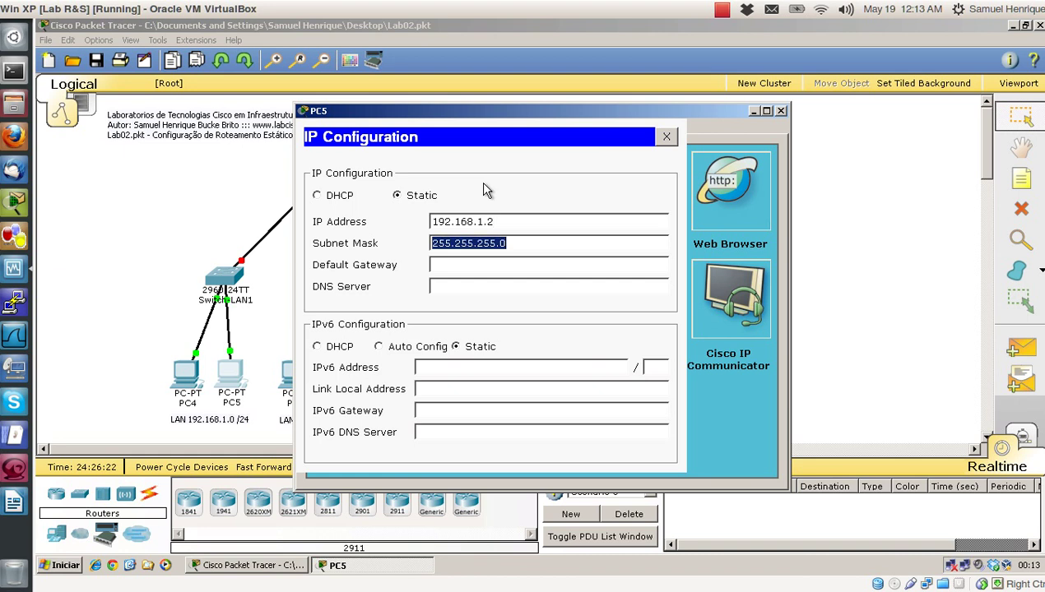
key("Tab")
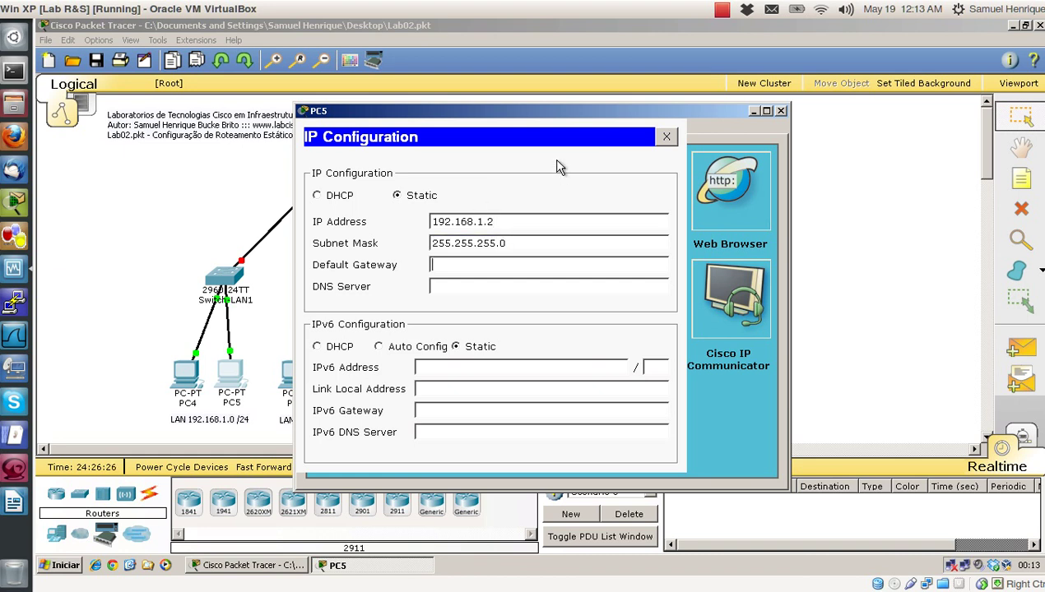
type("192.168.1.254")
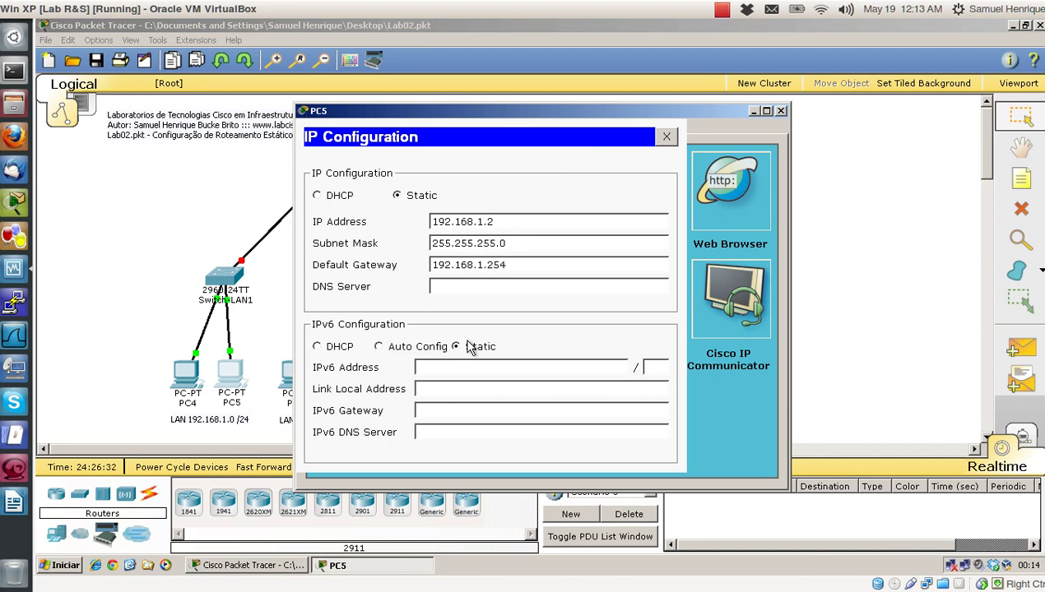
left_click(667, 137)
Check PC5's IP settings by running ipconfig in its command prompt.
left_click(622, 168)
type("ip")
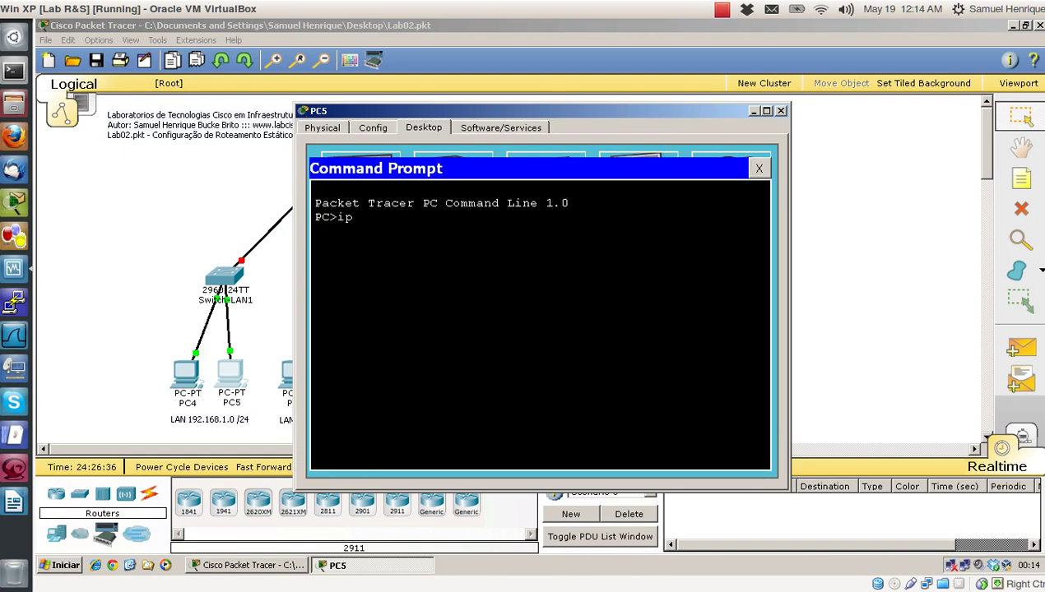
type("config")
key("Return")
Test connectivity from PC5 to PC4 by pinging 192.168.1.1.
type("ping")
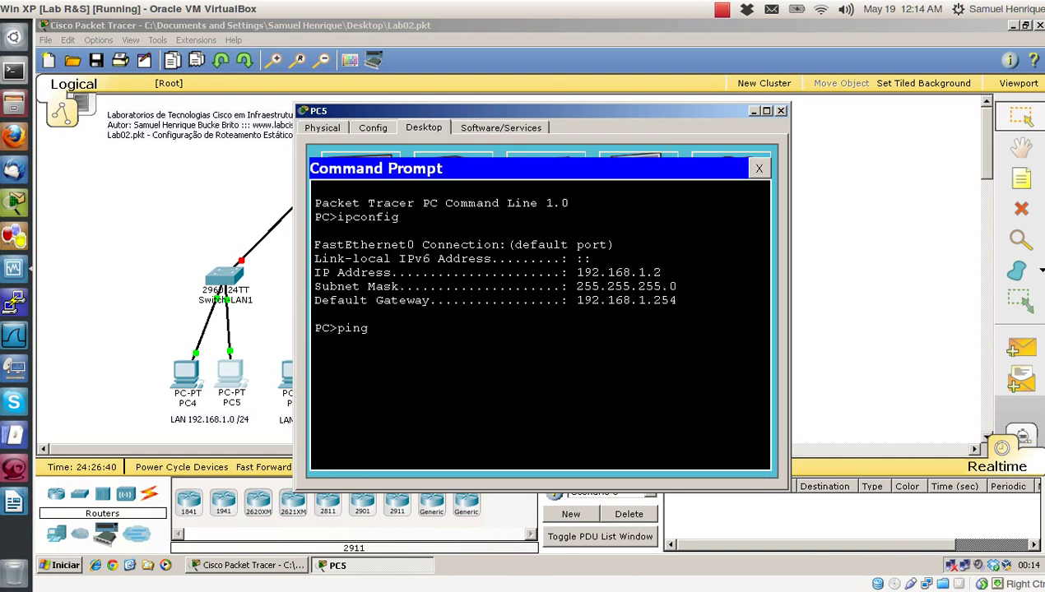
type(" 192.168.1.")
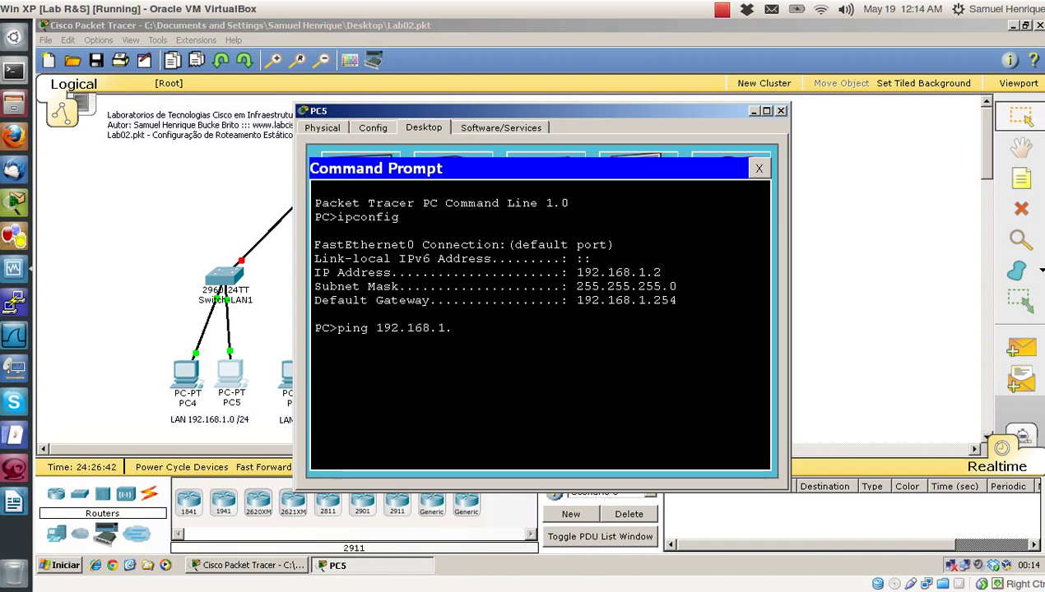
type("1")
key("Return")
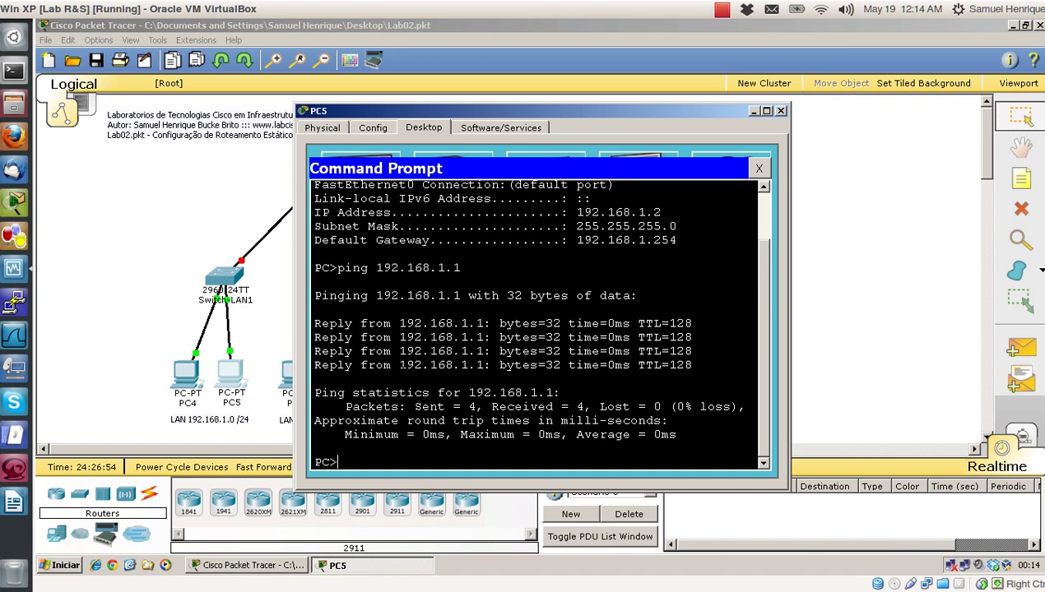
Ping the default gateway 192.168.1.254 from PC5, and close its command prompt and device window.
key("Up")
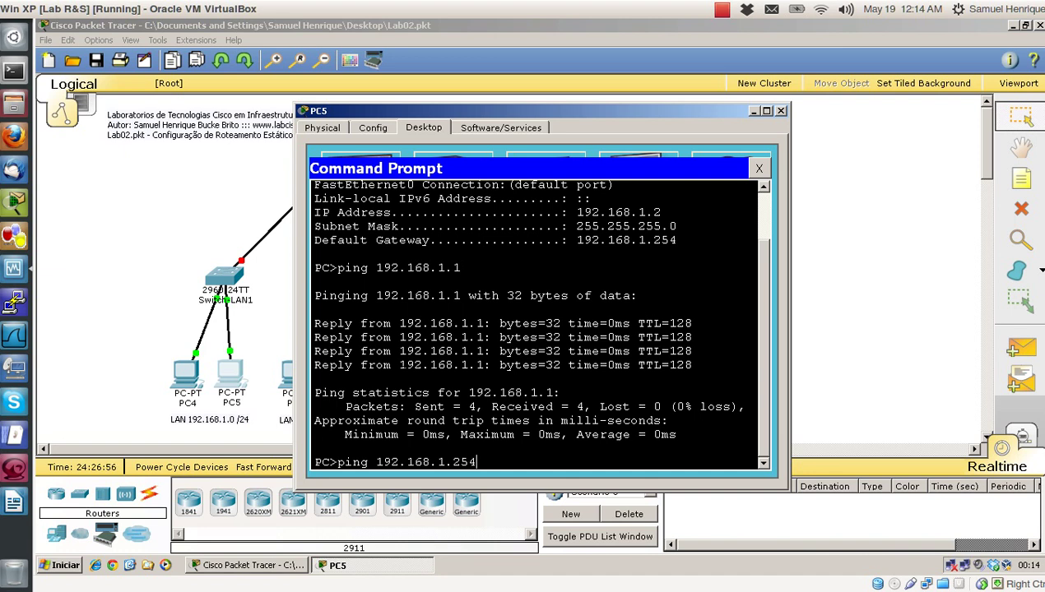
key("Return")
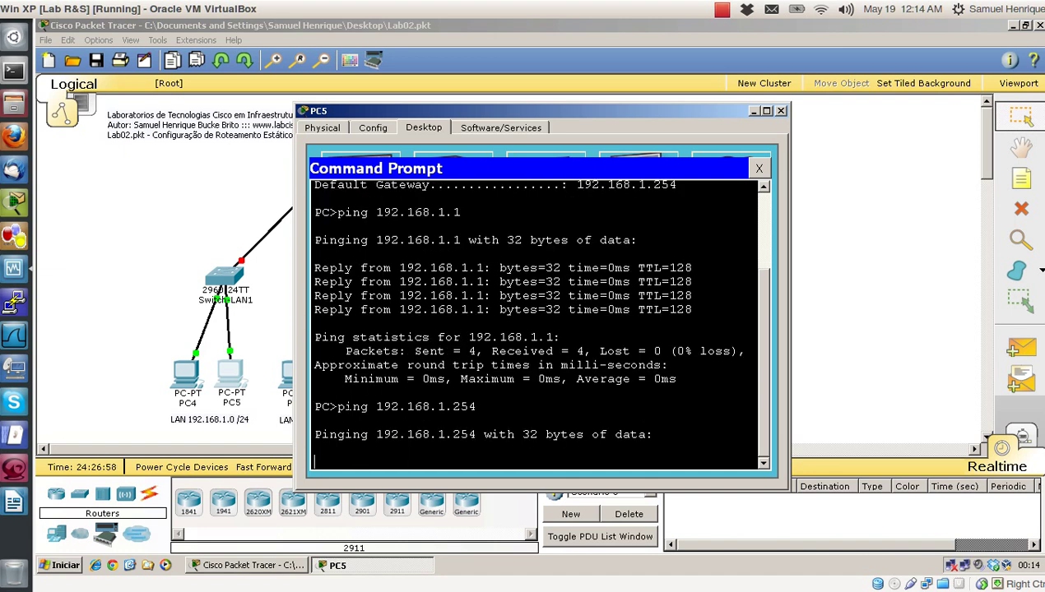
left_click_drag(466, 114, 568, 105)
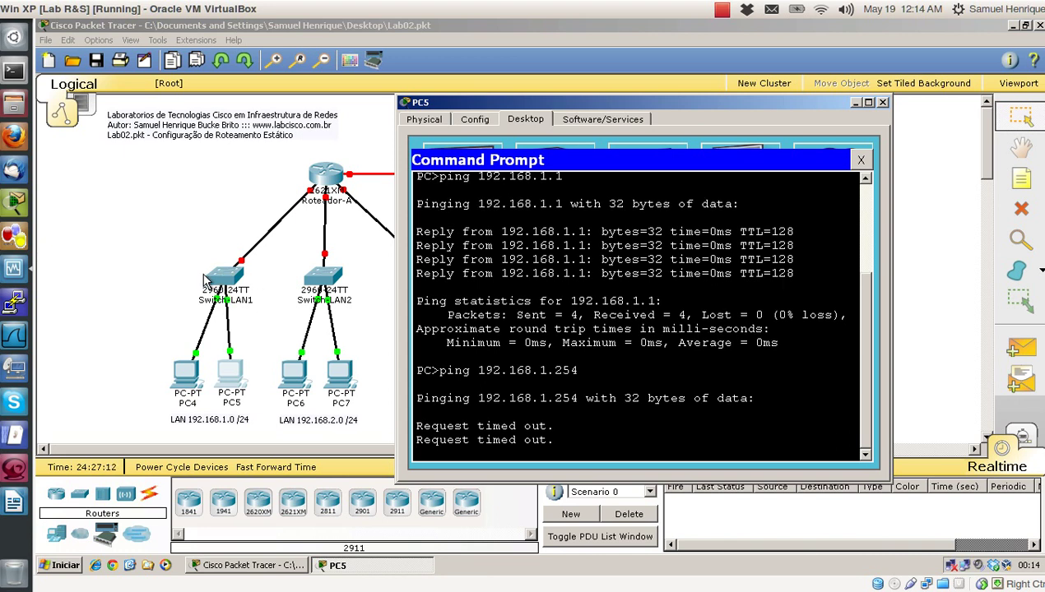
left_click(860, 160)
left_click(882, 102)
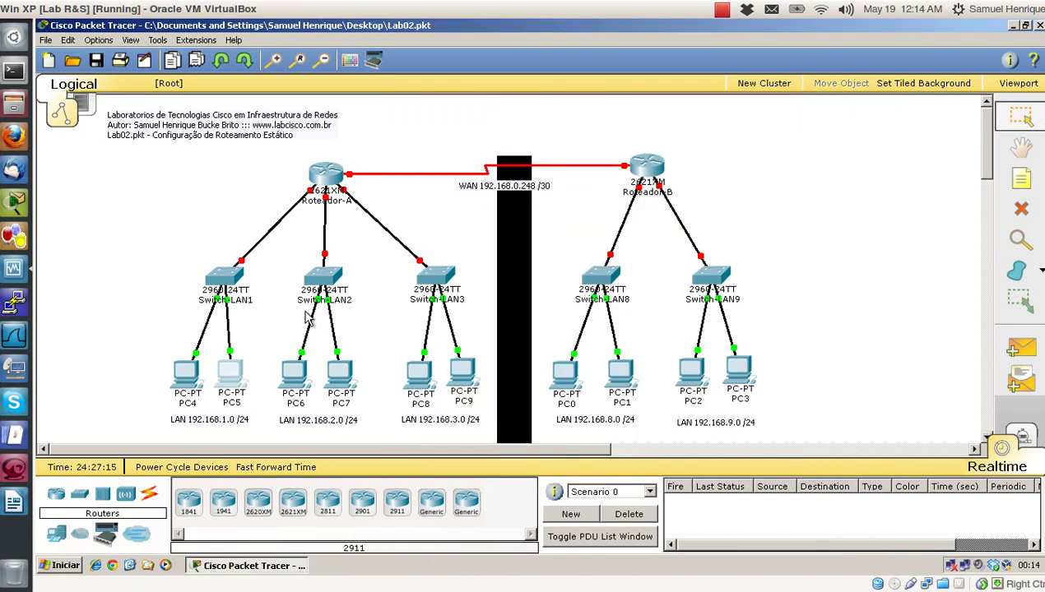
Configure PC6 with static IP address 192.168.2.1, subnet mask 255.255.255.0 and default gateway 192.168.2.254.
left_click(295, 374)
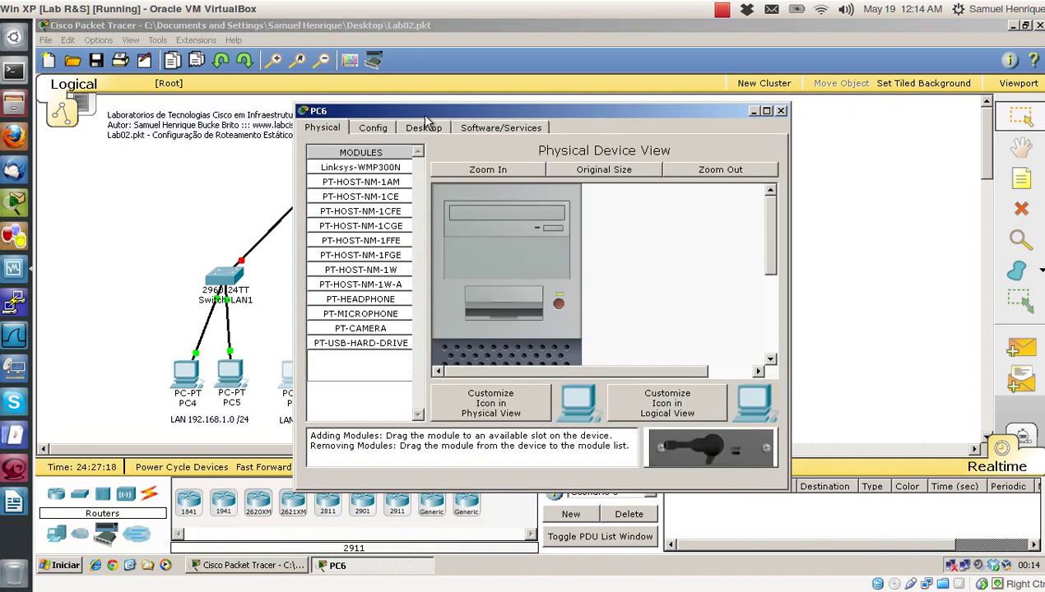
left_click_drag(415, 111, 591, 105)
left_click(584, 124)
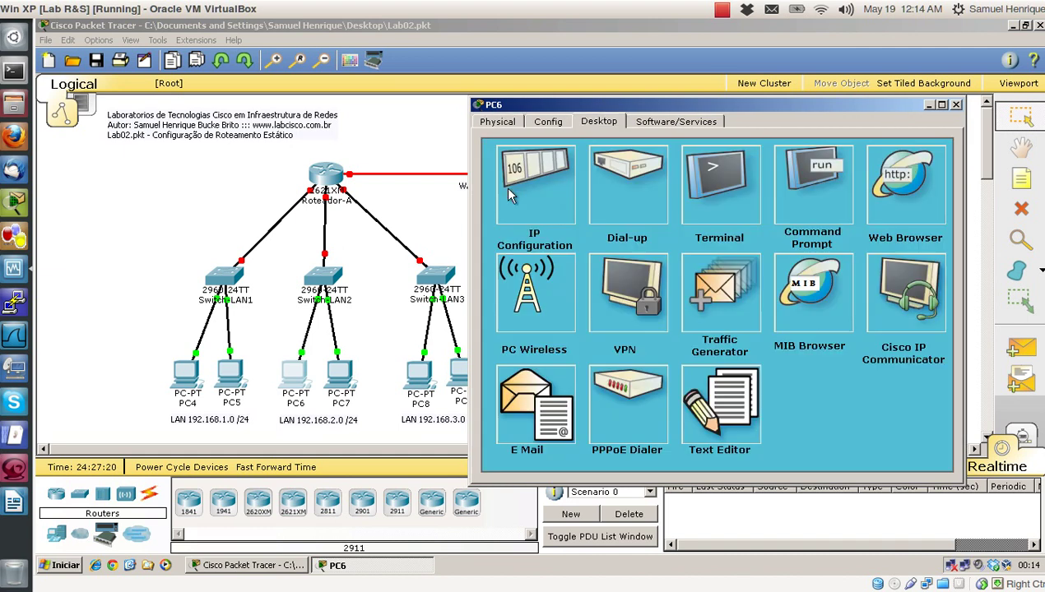
left_click(506, 191)
left_click(623, 220)
type("192.168.2.1")
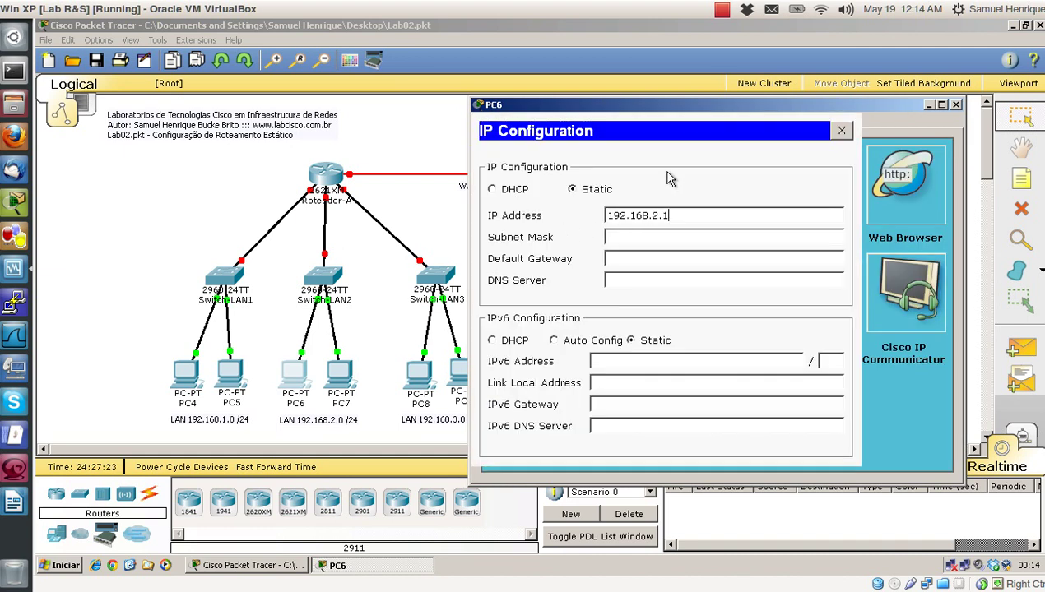
key("Tab")
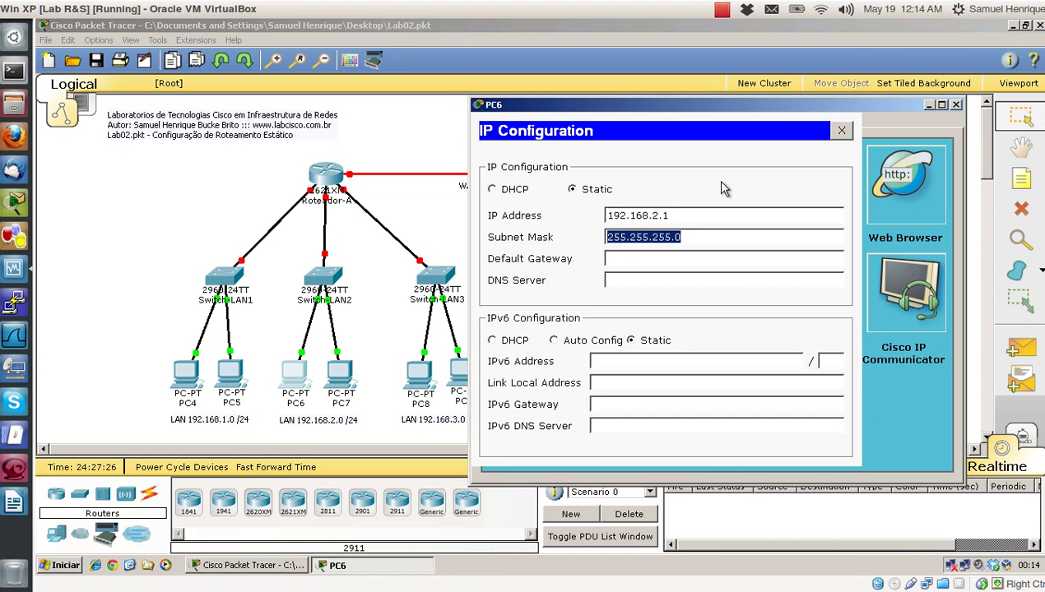
key("Tab")
type("192.1")
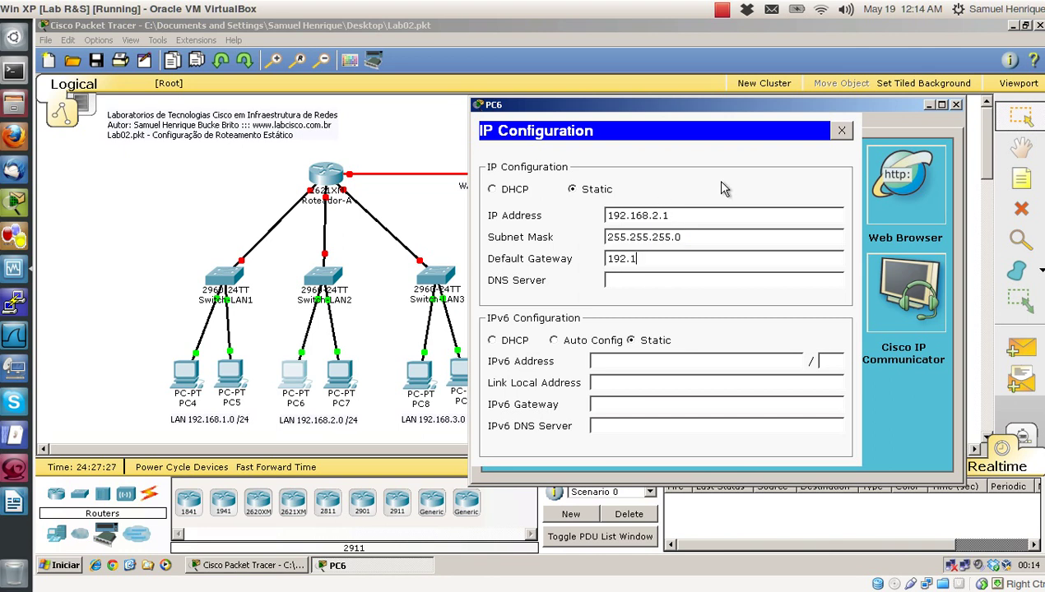
type("68.2.254")
left_click(840, 130)
Check PC6's IP settings by running ipconfig in its command prompt, and close its device window.
left_click(815, 172)
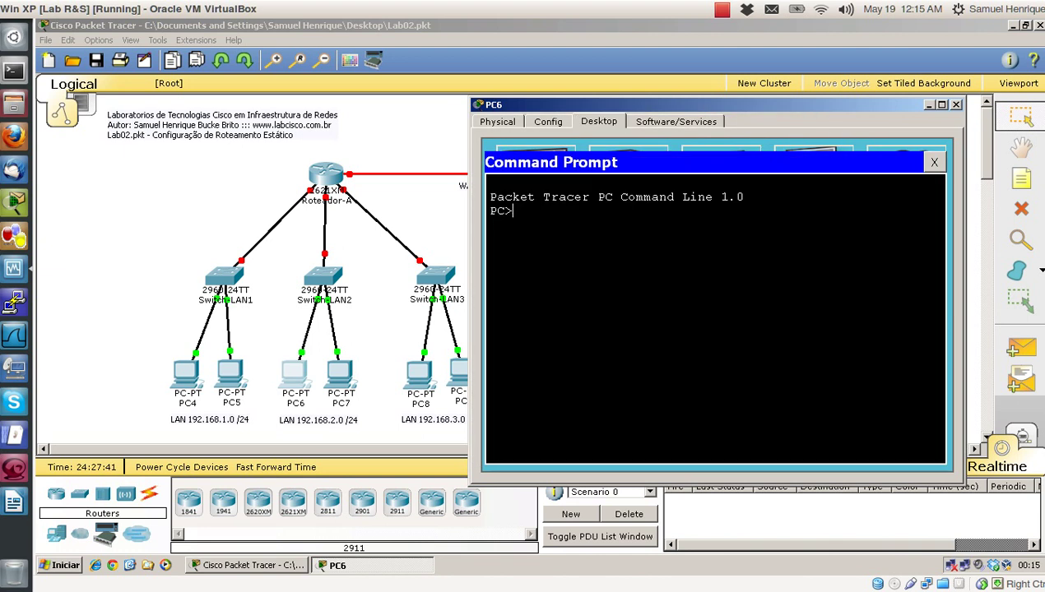
type("ipconfig")
key("Return")
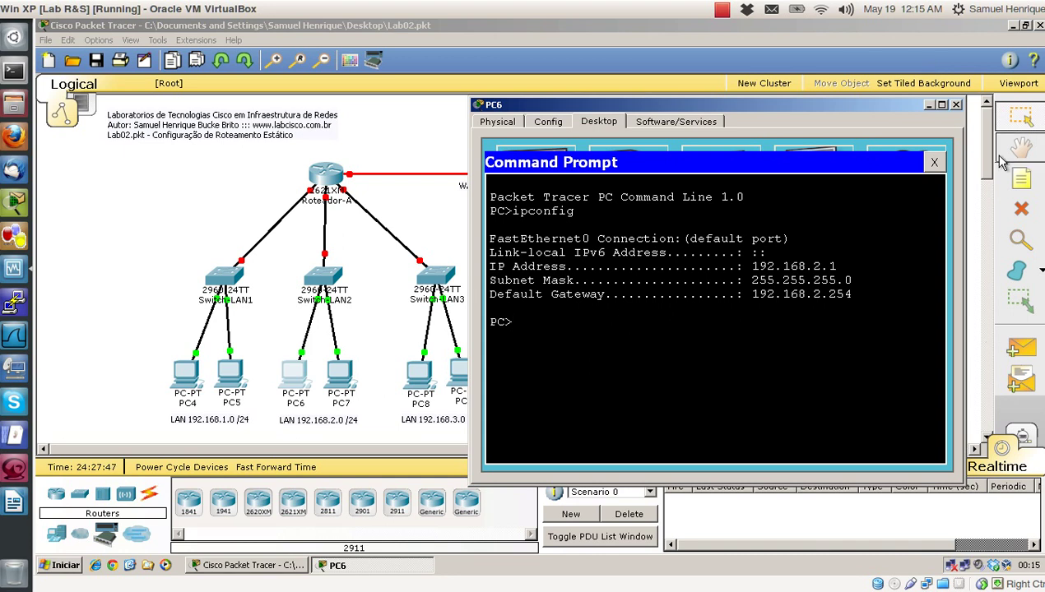
left_click(934, 162)
left_click(956, 105)
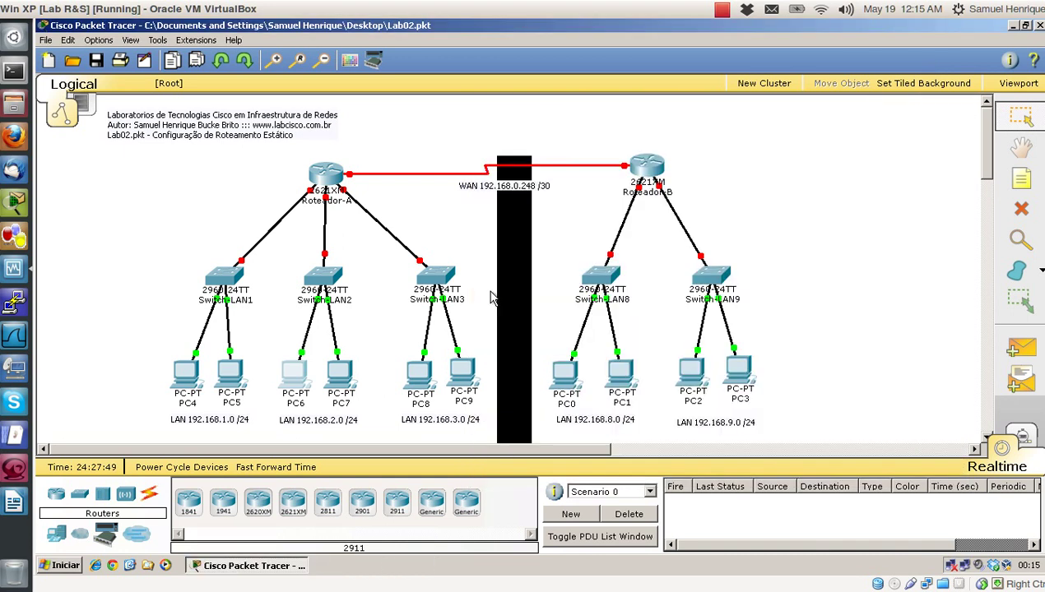
Configure PC7 with static IP address 192.168.2.2, subnet mask 255.255.255.0 and default gateway 192.168.2.254.
left_click(349, 367)
left_click(424, 128)
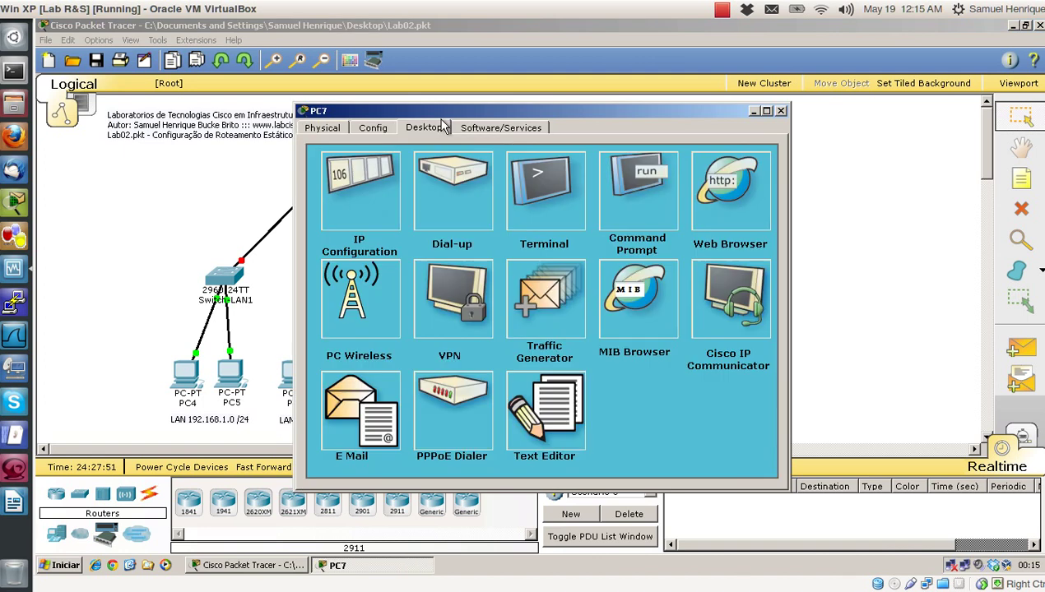
left_click_drag(428, 111, 561, 102)
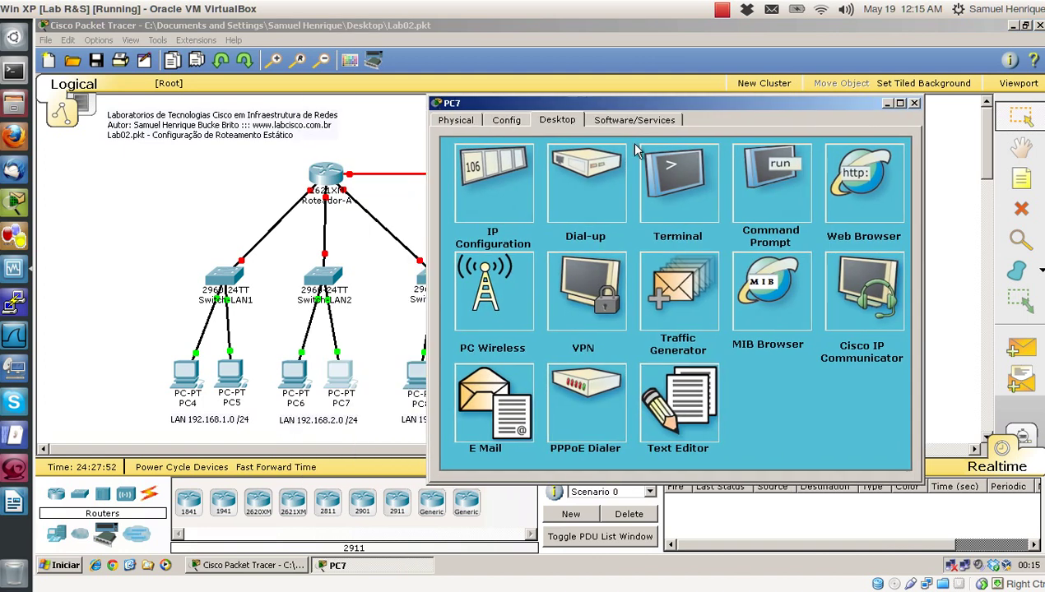
left_click(523, 195)
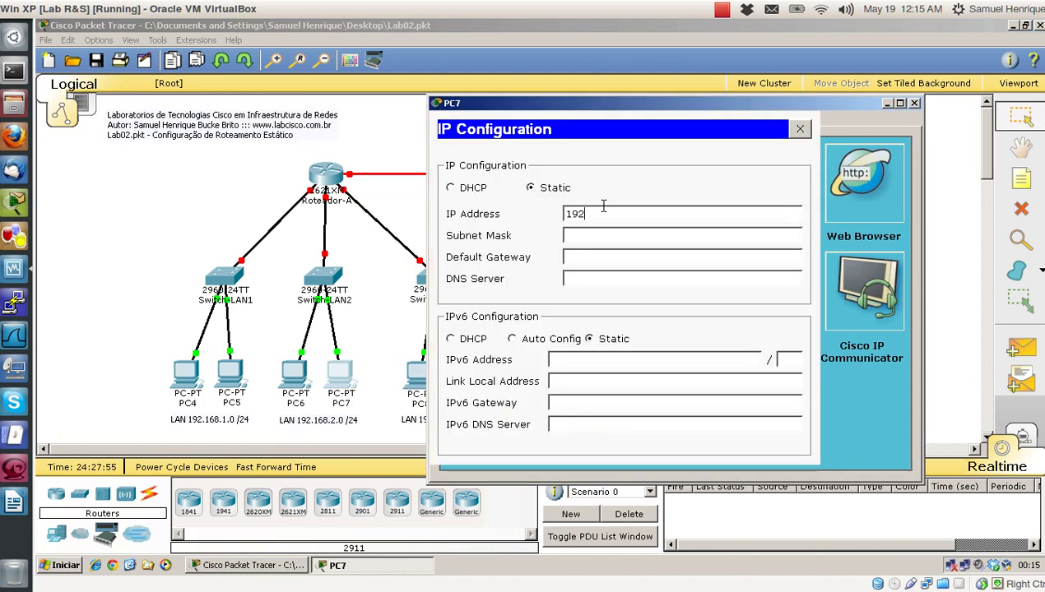
left_click(603, 208)
type("192.168.2.")
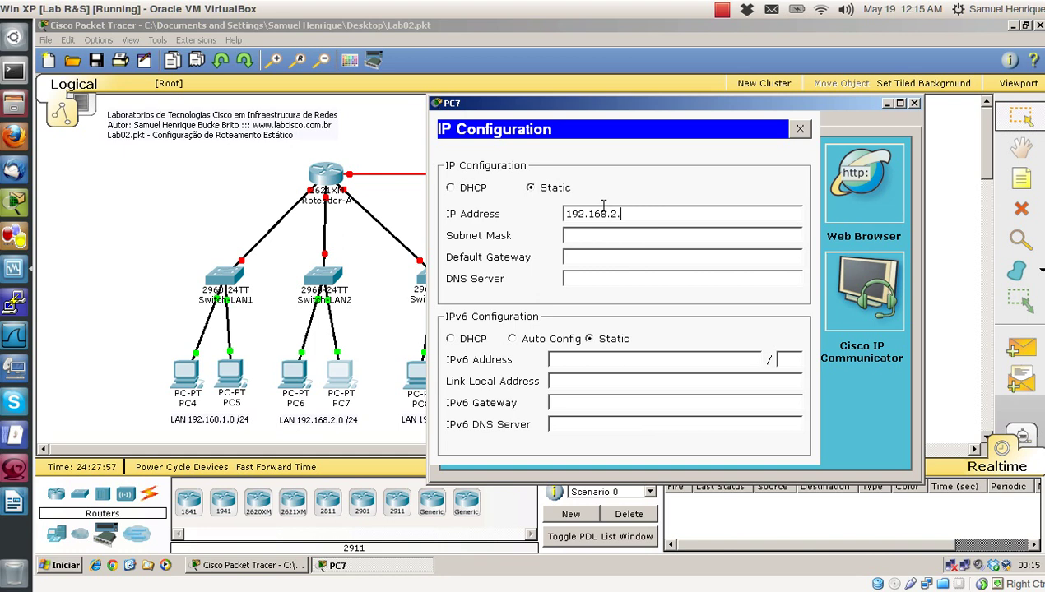
type("2")
key("Tab")
key("Tab")
type("192.168.")
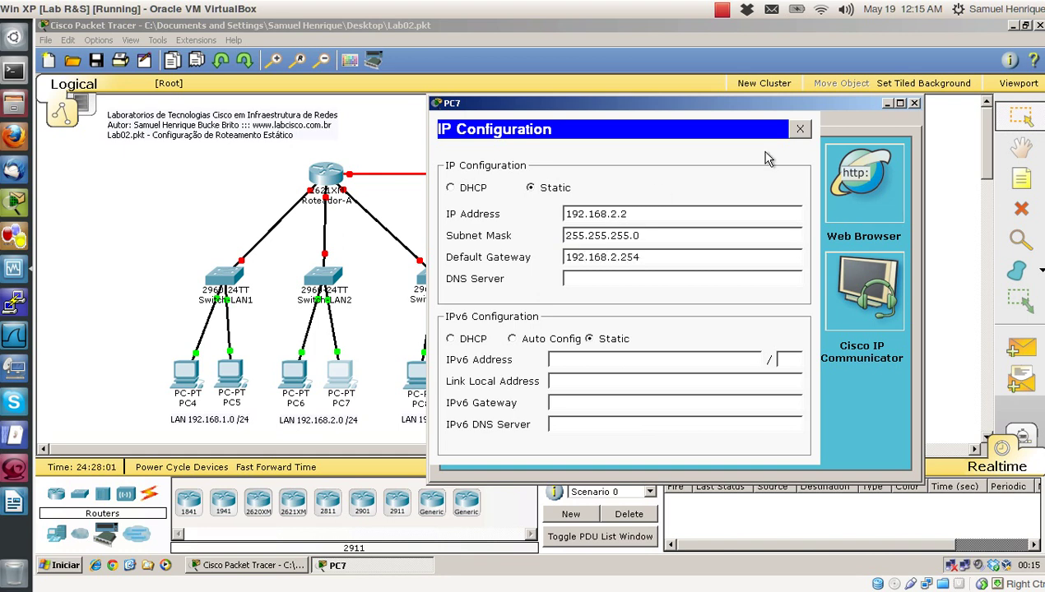
left_click(799, 129)
Check PC7's IP settings by running ipconfig in its command prompt.
left_click(749, 181)
type("i")
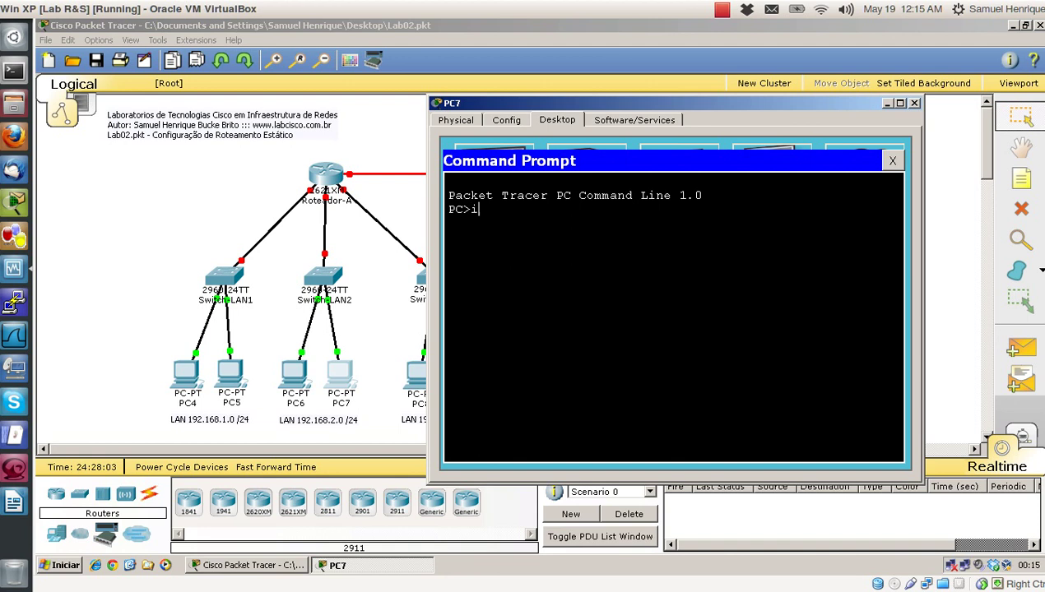
type("pconfig")
key("Return")
Test connectivity from PC7 to PC6 by pinging 192.168.2.1.
type("ping ")
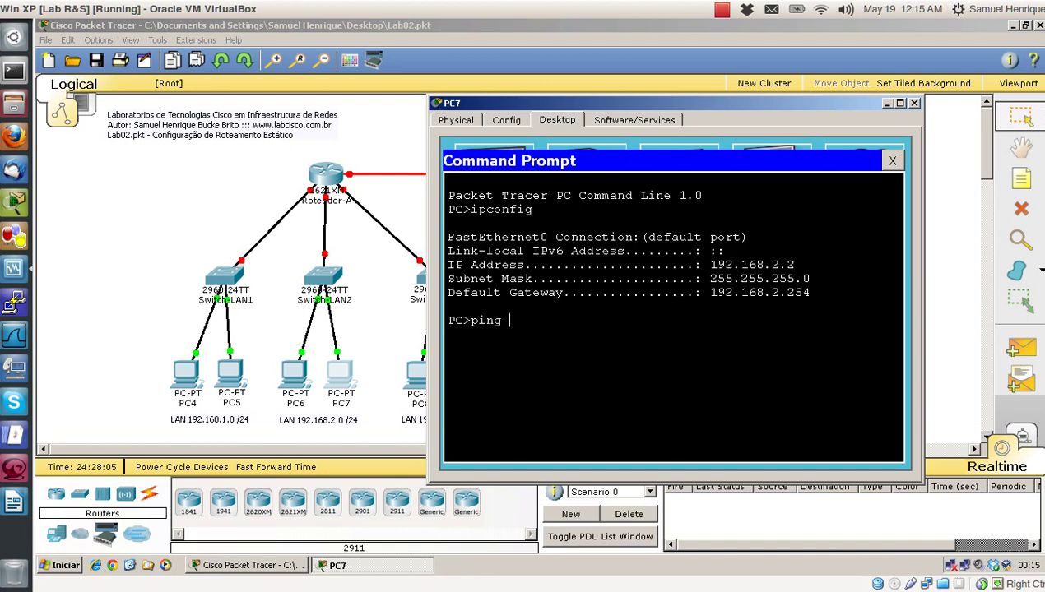
type("192.168.2.1")
key("Return")
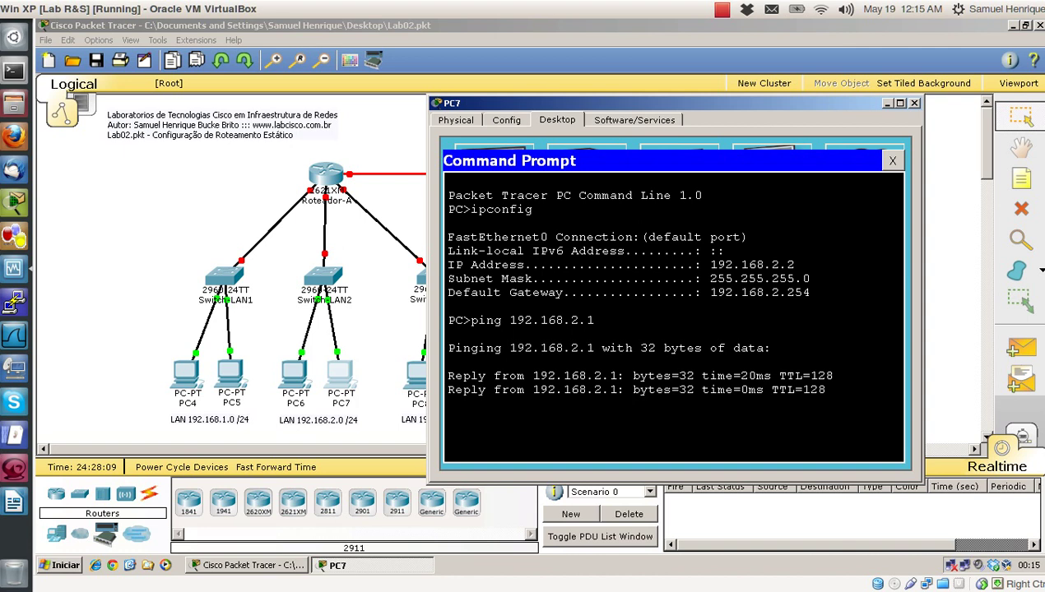
key("Return")
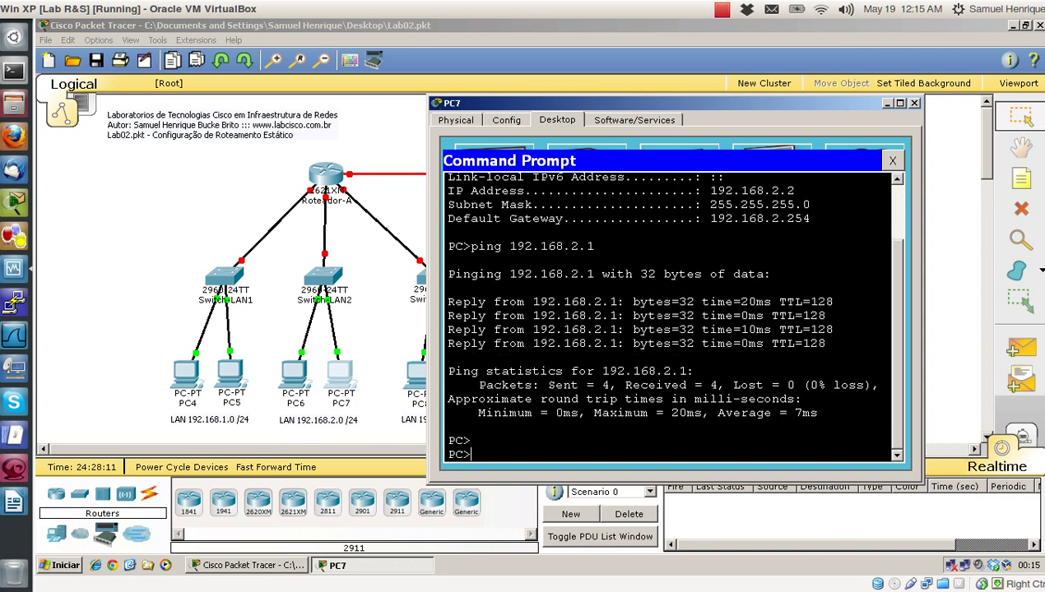
key("Return")
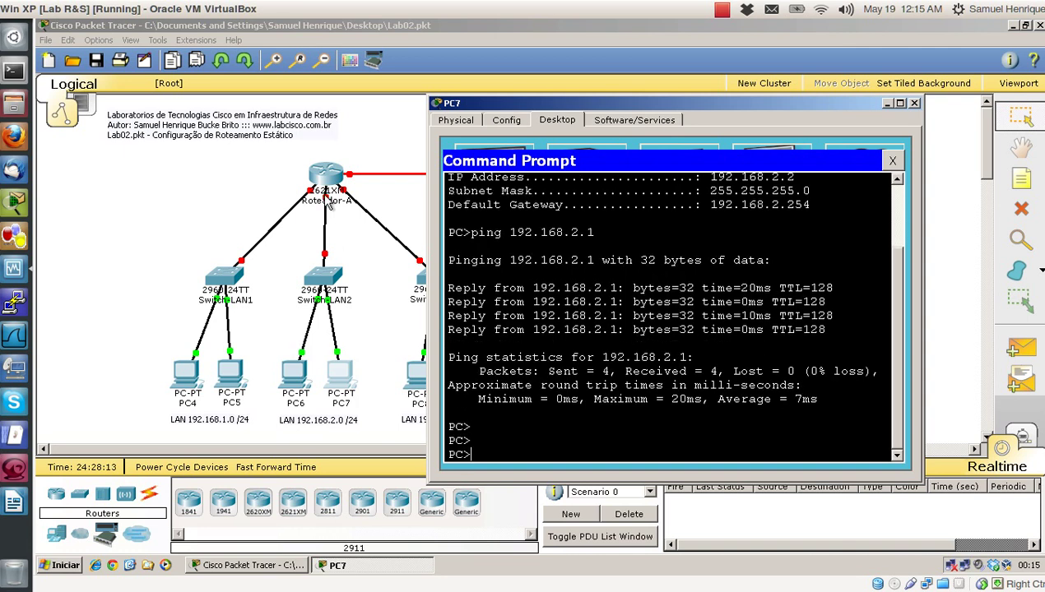
Ping PC4 on the other LAN at 192.168.1.1 from PC7, and close its command prompt and device window.
type("ping 192.168")
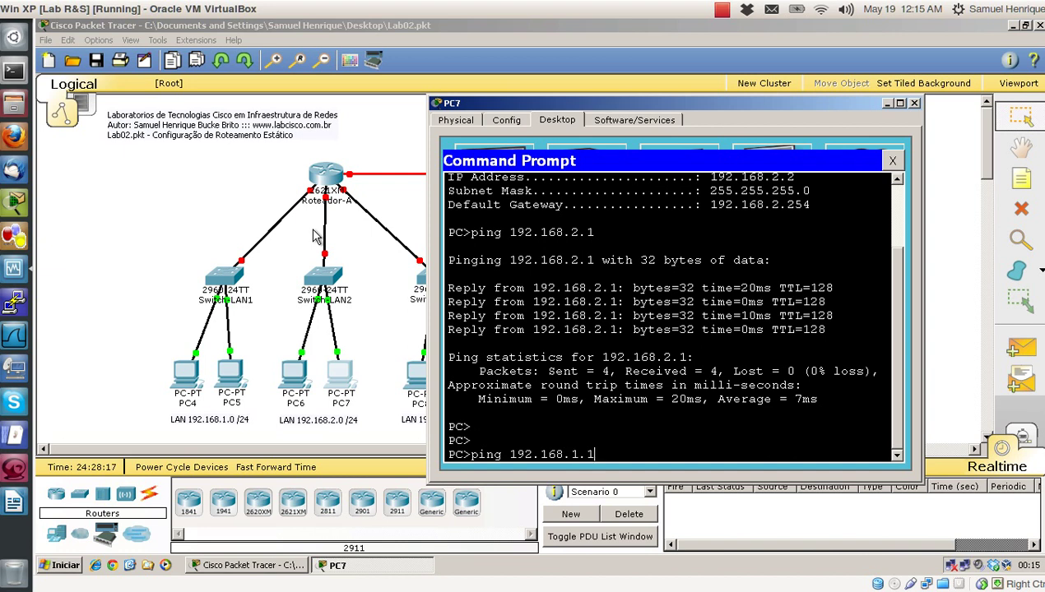
type(".1.1")
key("Return")
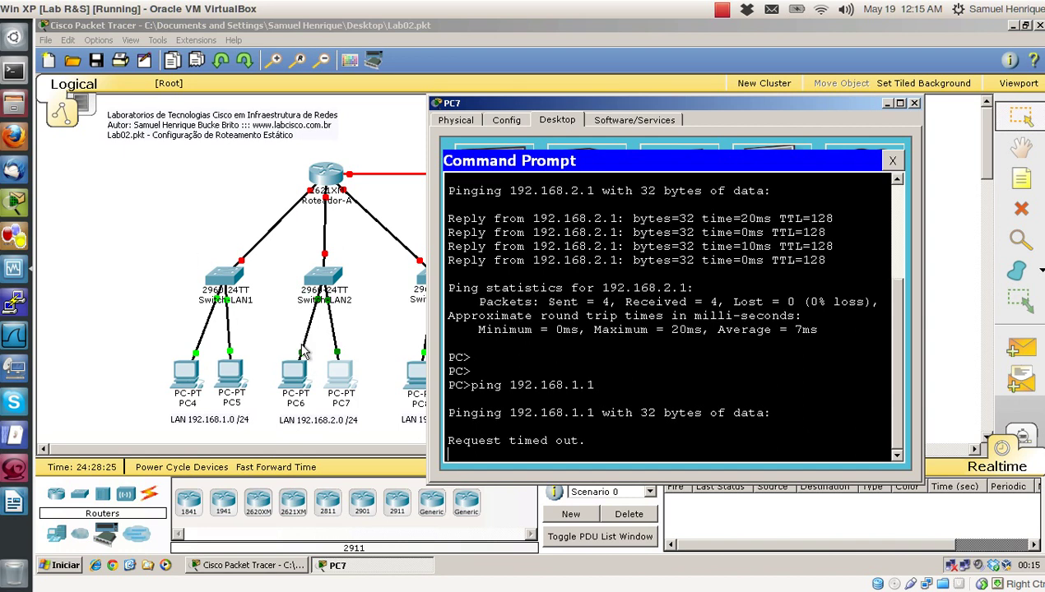
left_click(893, 160)
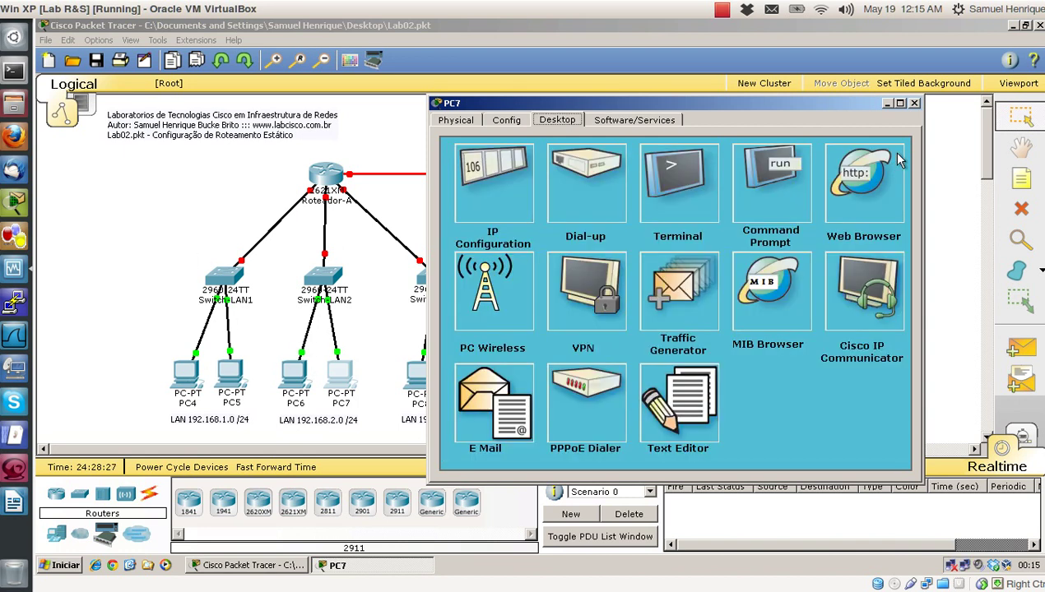
left_click(913, 104)
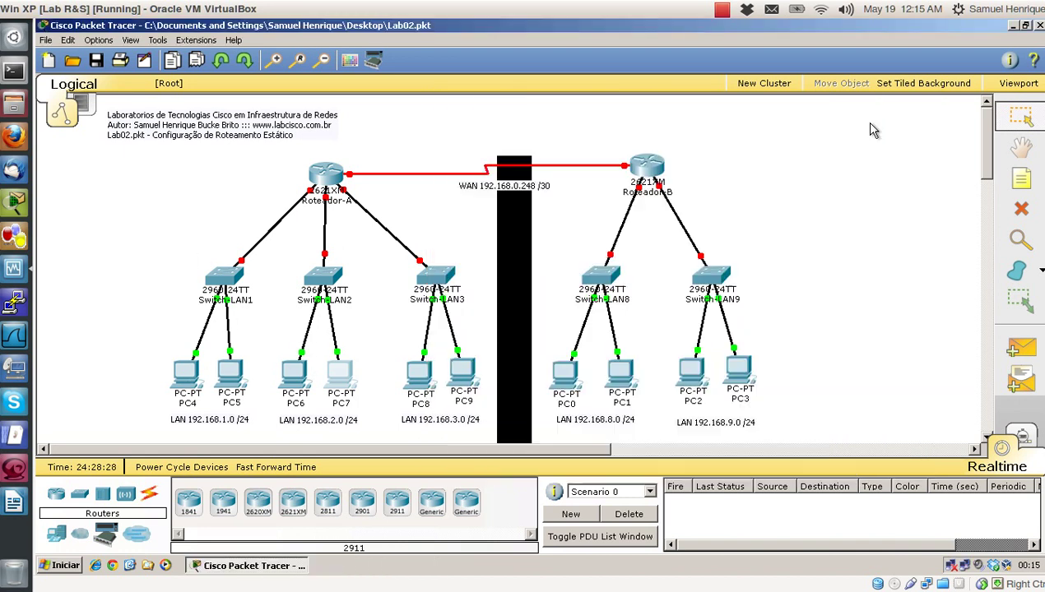
Configure PC8 with static IP address 192.168.3.1, subnet mask 255.255.255.0 and default gateway 192.168.3.254.
left_click(417, 378)
left_click_drag(518, 107, 696, 108)
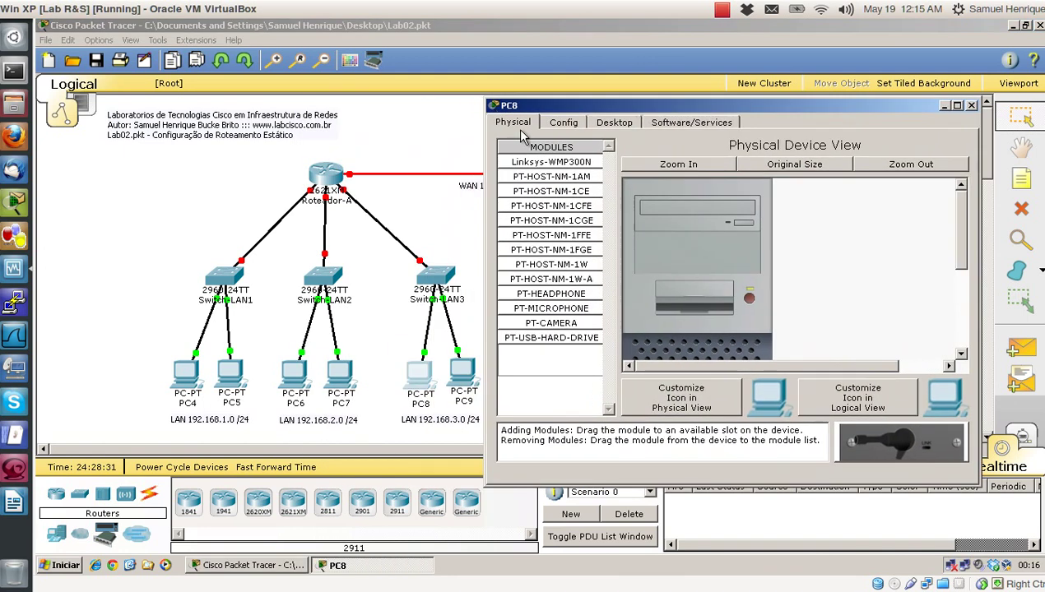
left_click(614, 122)
left_click(551, 182)
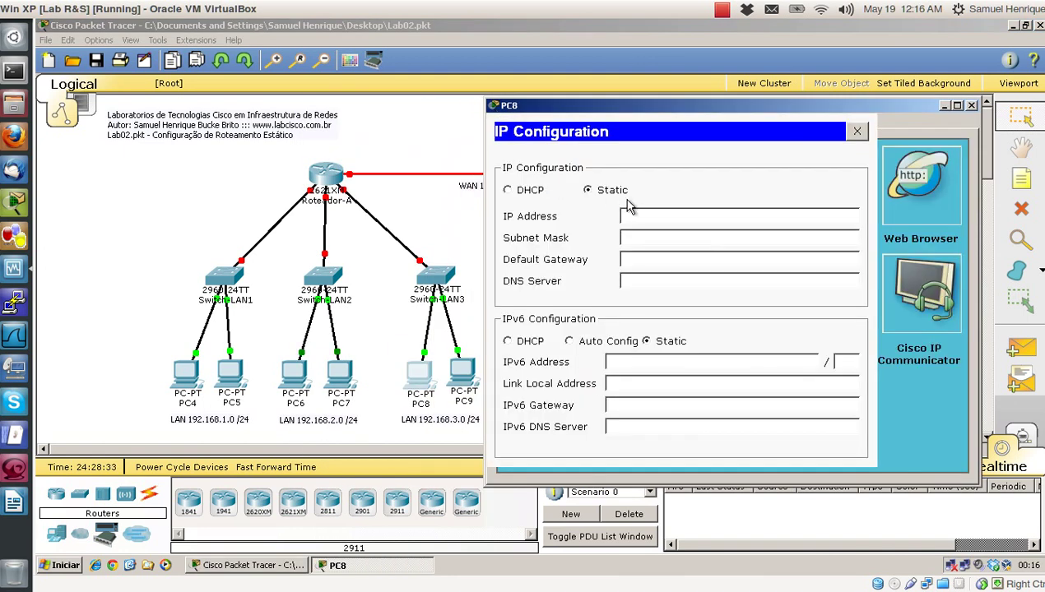
type("192.168.3.1")
key("Tab")
key("Tab")
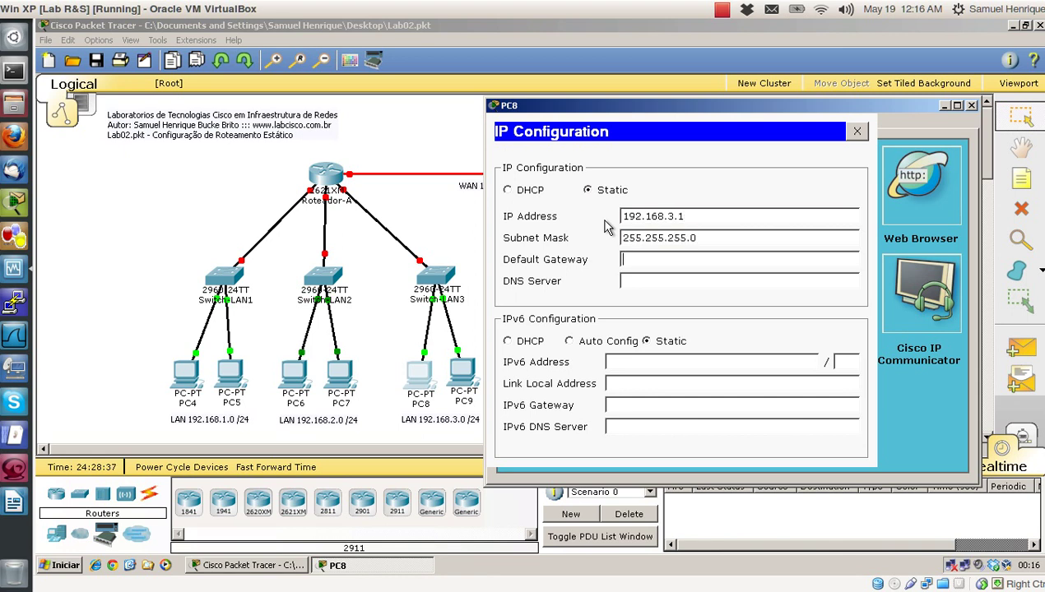
type("192.168.3.254")
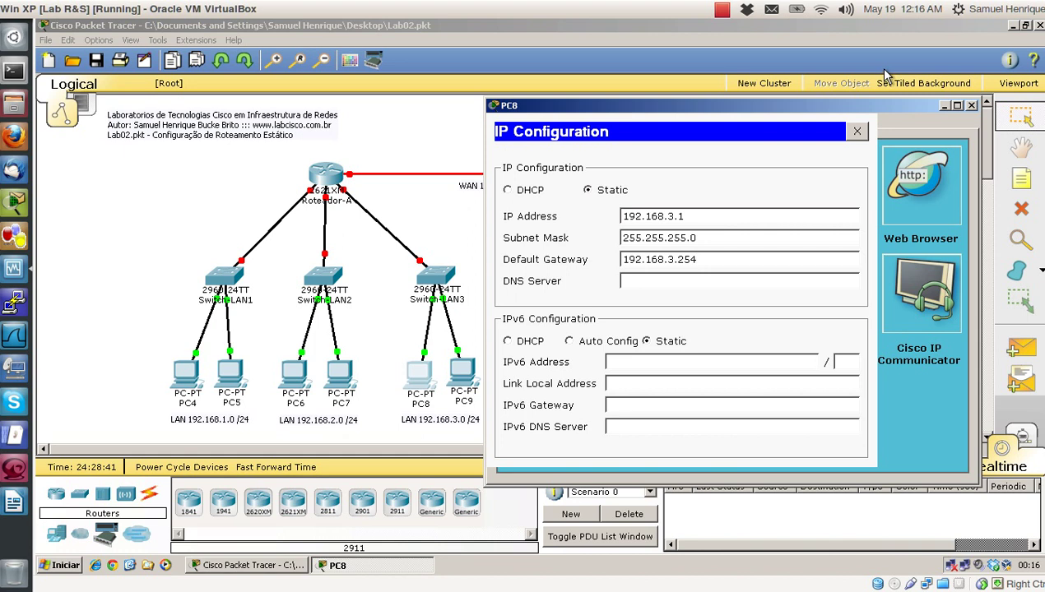
left_click(856, 131)
Check PC8's IP settings by running ipconfig in its command prompt, and close its device window.
left_click(826, 175)
type("ipconfig")
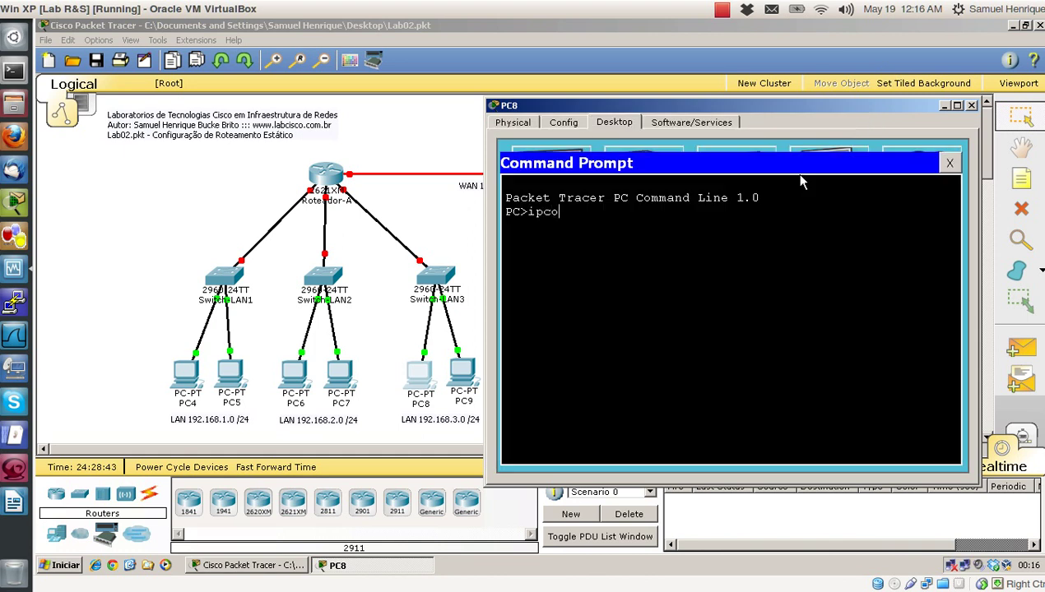
key("Return")
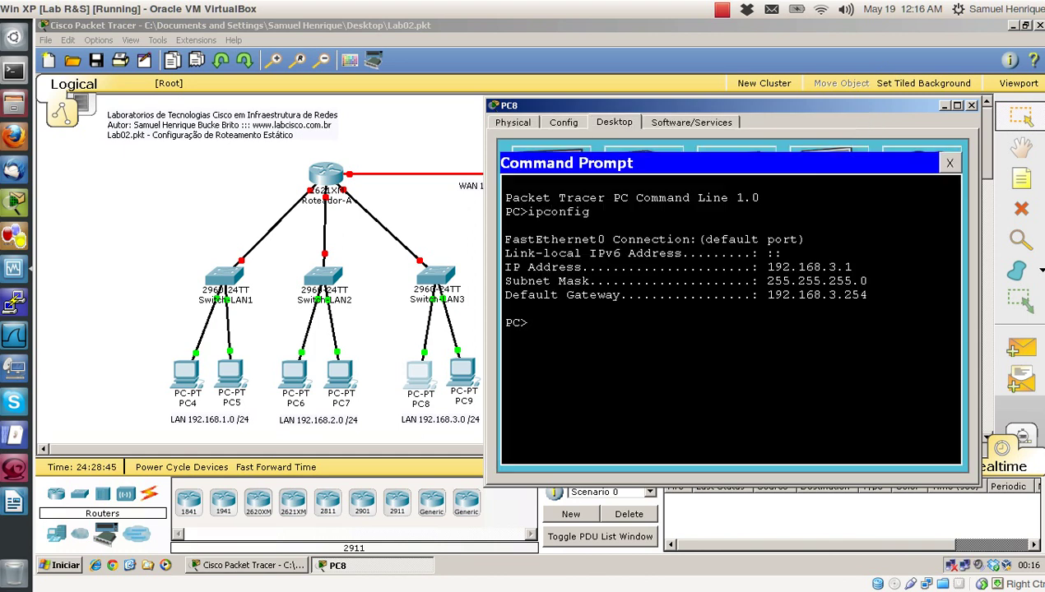
left_click(949, 163)
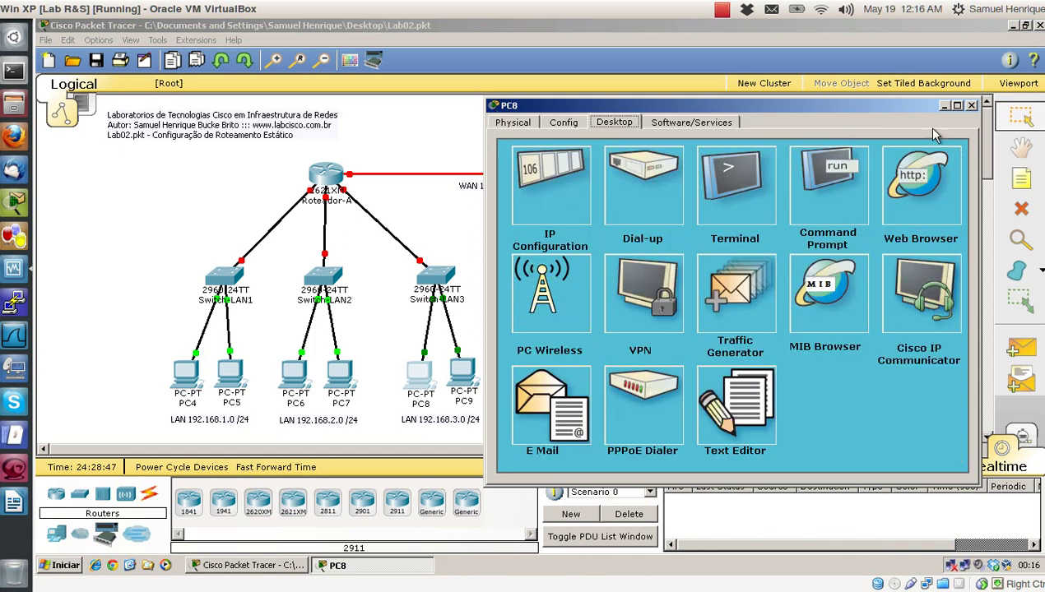
left_click(971, 105)
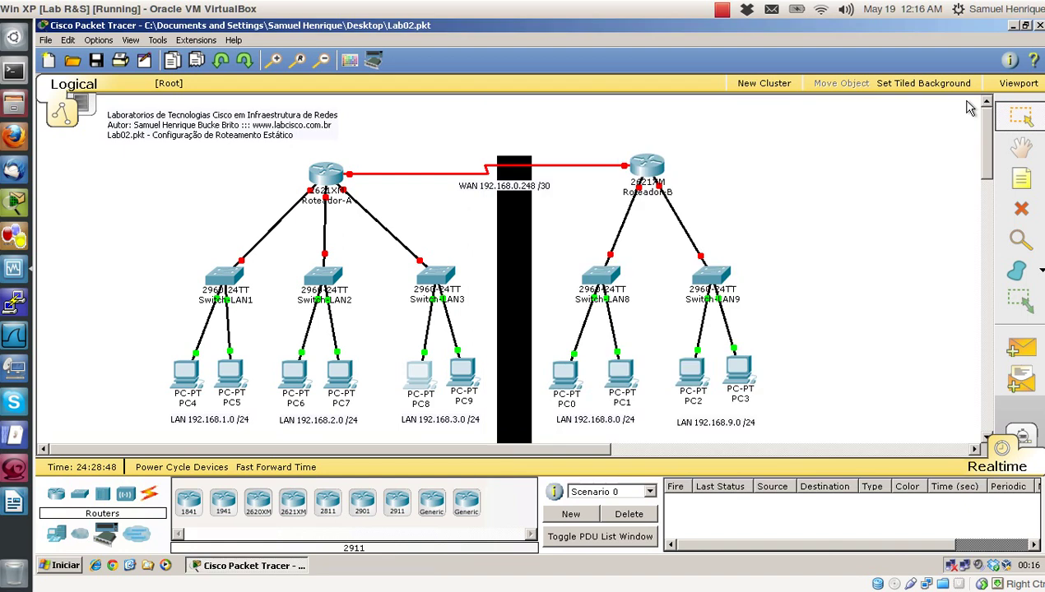
Configure PC9 with static IP address 192.168.3.2, subnet mask 255.255.255.0 and default gateway 192.168.3.254.
left_click(465, 369)
left_click(441, 128)
left_click(366, 196)
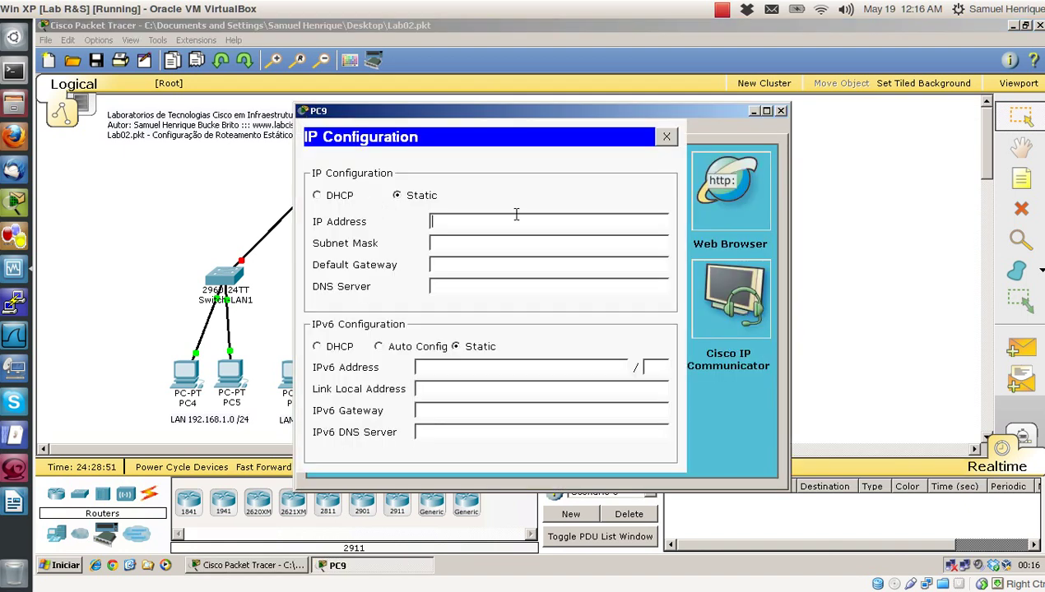
type("192.168.3.2")
key("Tab")
key("Tab")
type("192.1")
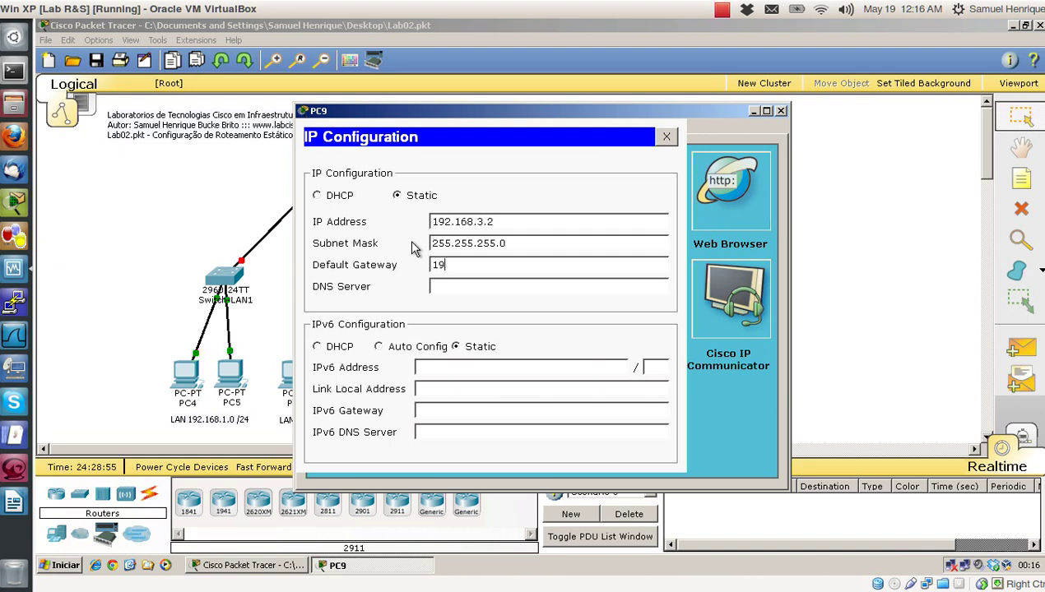
type("68.3.254")
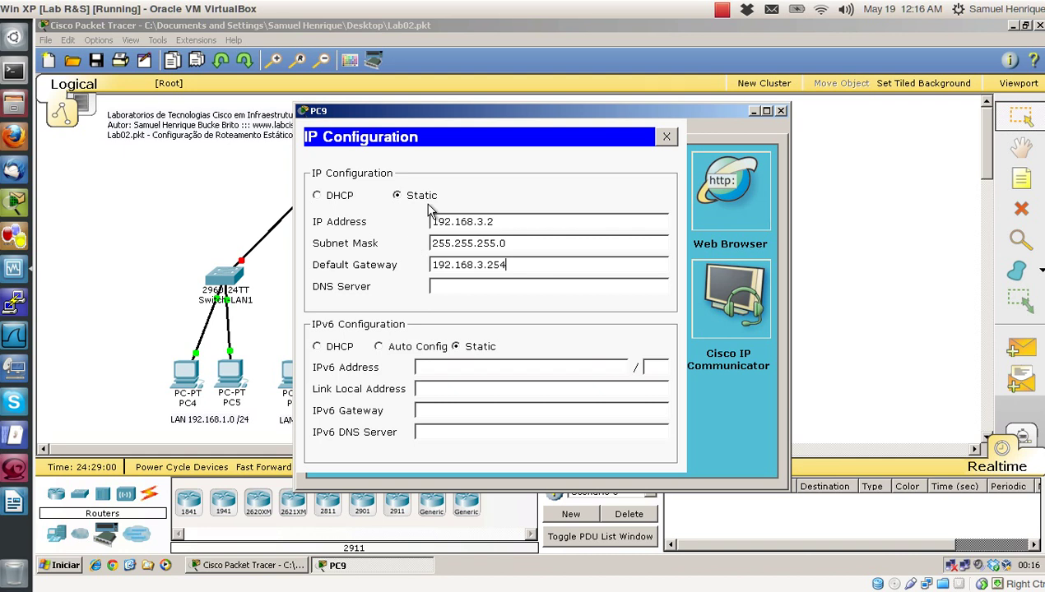
left_click(667, 137)
Check PC9's IP settings by running ipconfig in its command prompt.
left_click(634, 183)
type("ipconfig")
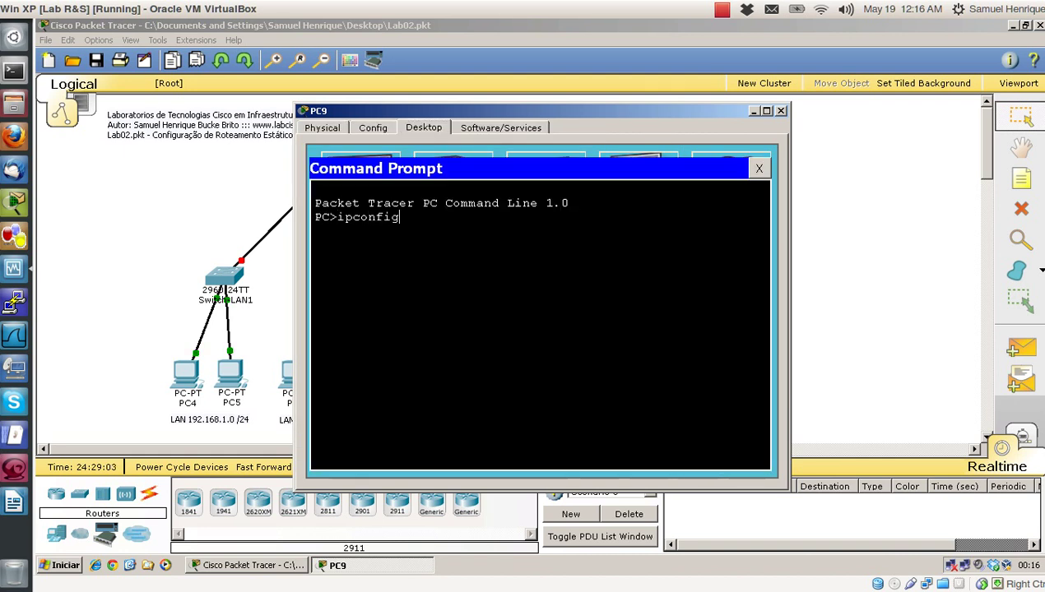
key("Return")
Ping 192.168.3.1 from PC9's command prompt to test connectivity with PC8, and close PC9's device window.
type("ping")
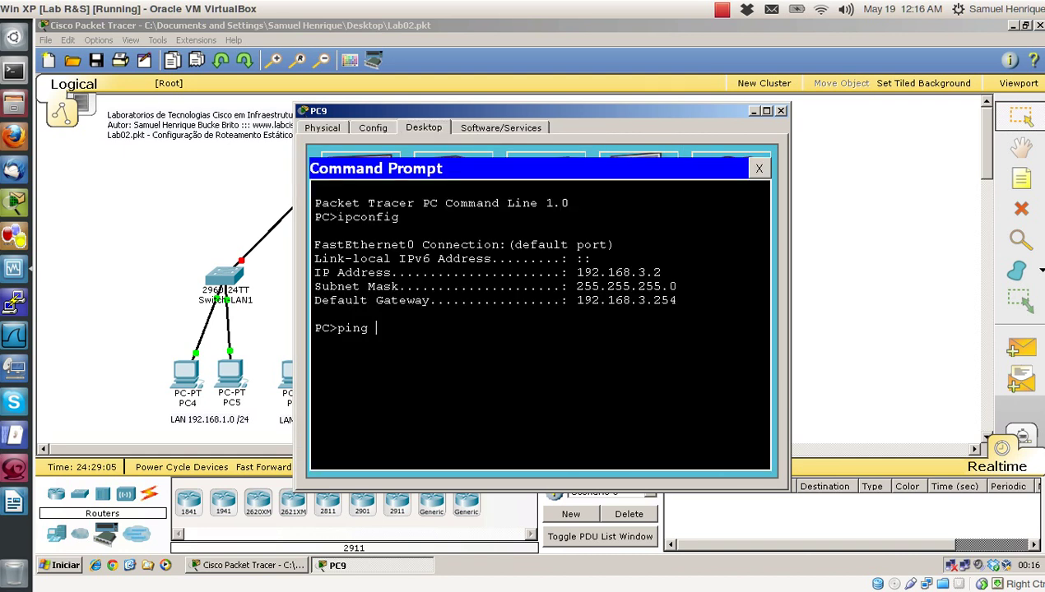
type(".168.3.1")
key("Return")
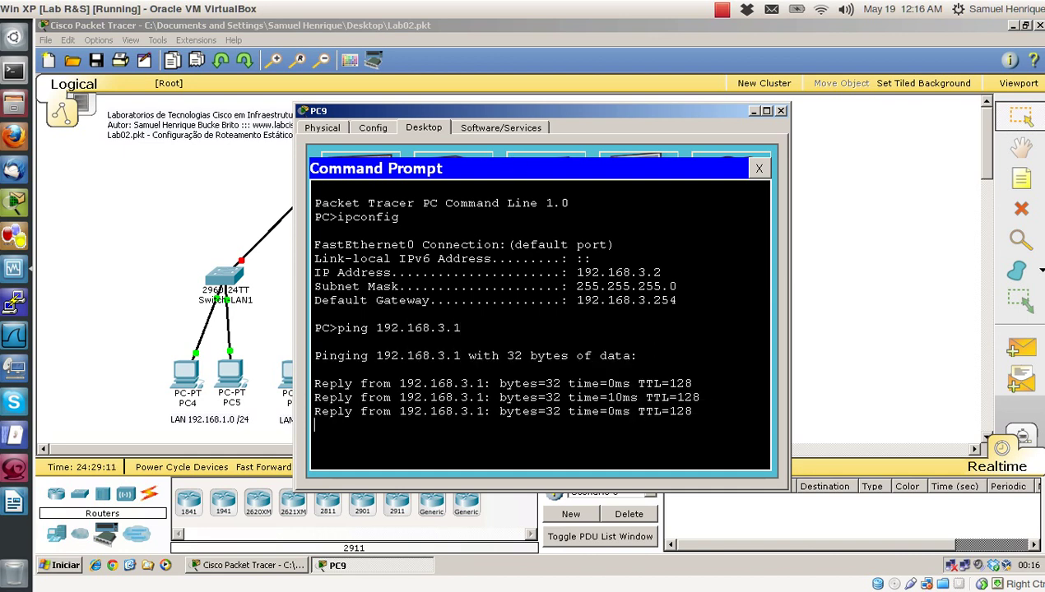
left_click(759, 168)
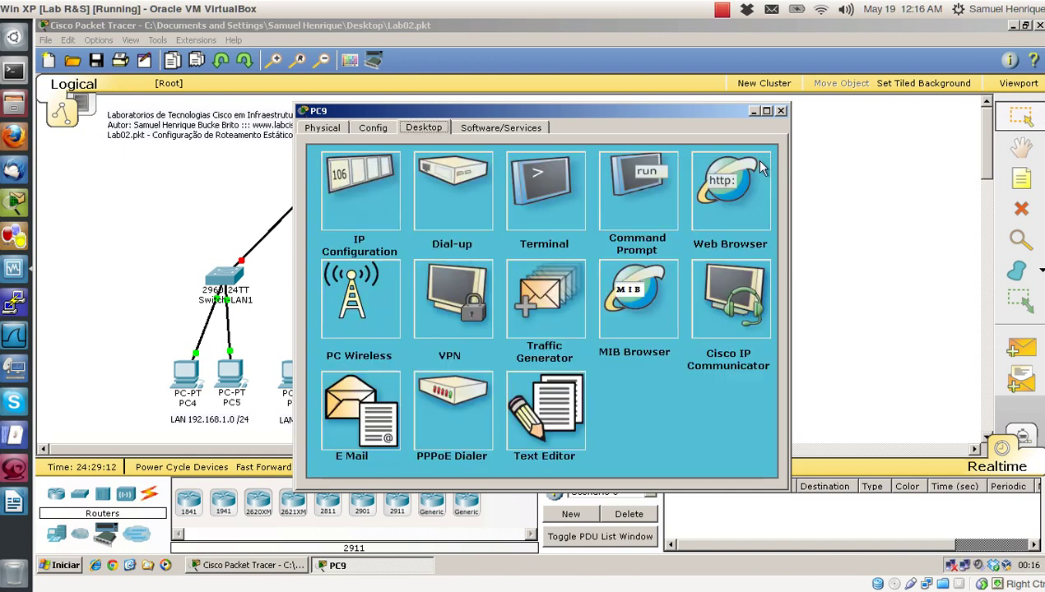
left_click(781, 112)
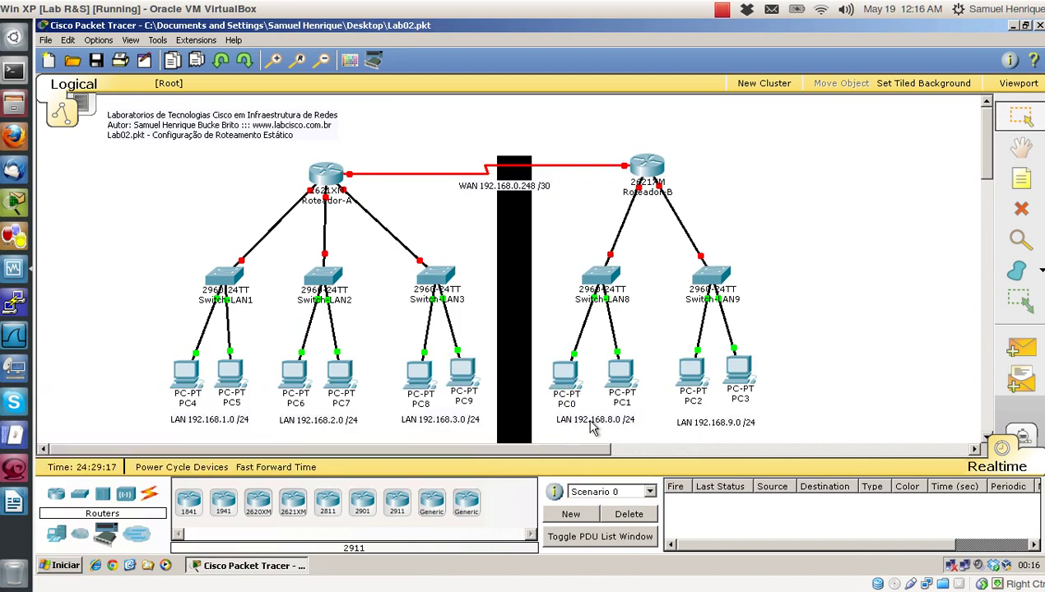
Configure PC0 with static IP address 192.168.8.1, subnet mask 255.255.255.0 and default gateway 192.168.8.254.
left_click(563, 378)
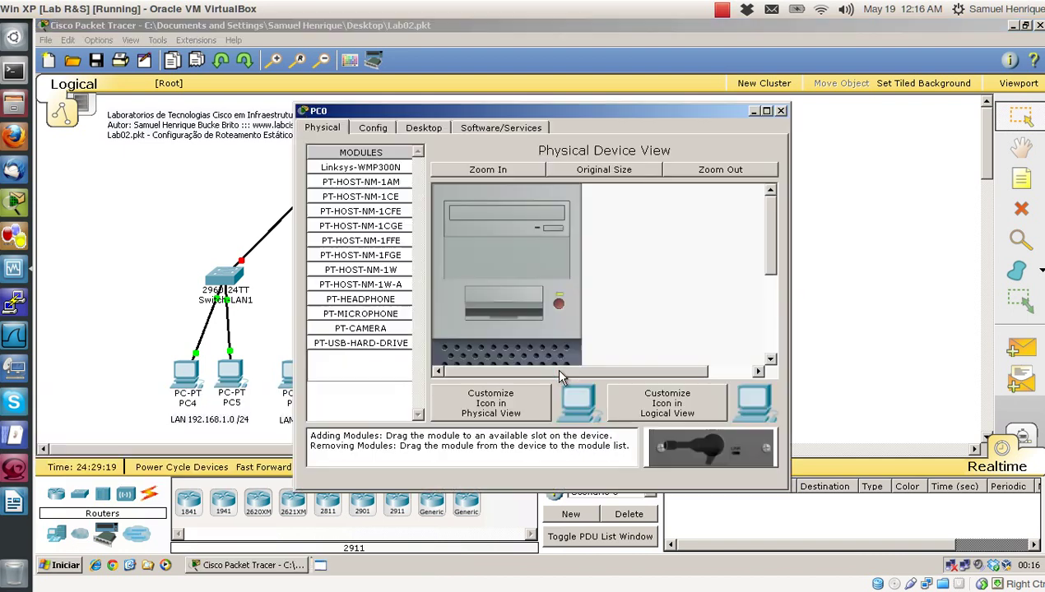
left_click_drag(485, 110, 261, 98)
left_click(200, 119)
left_click(153, 163)
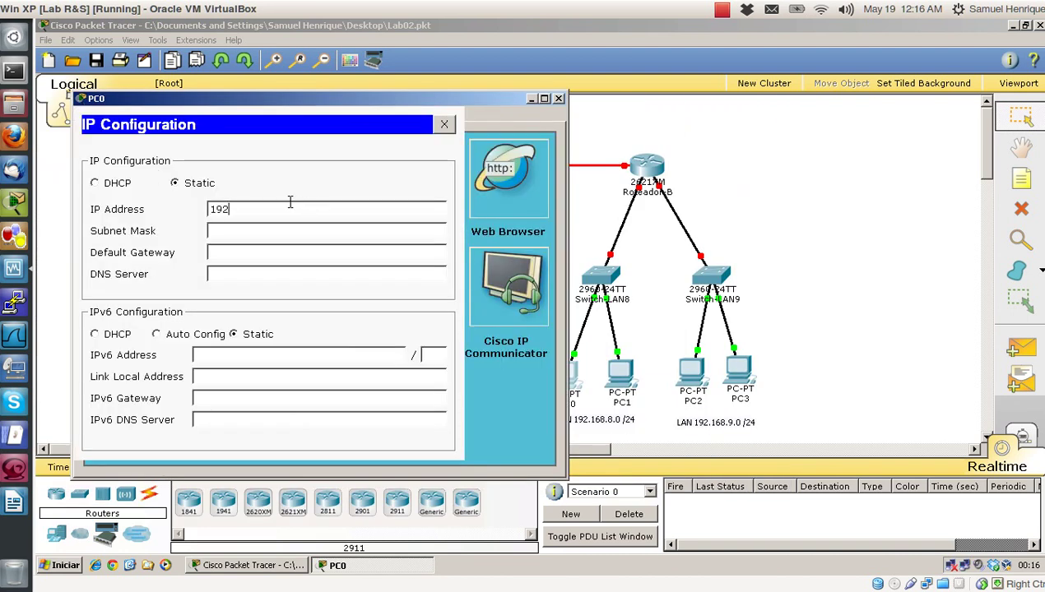
left_click(290, 202)
type("192.168")
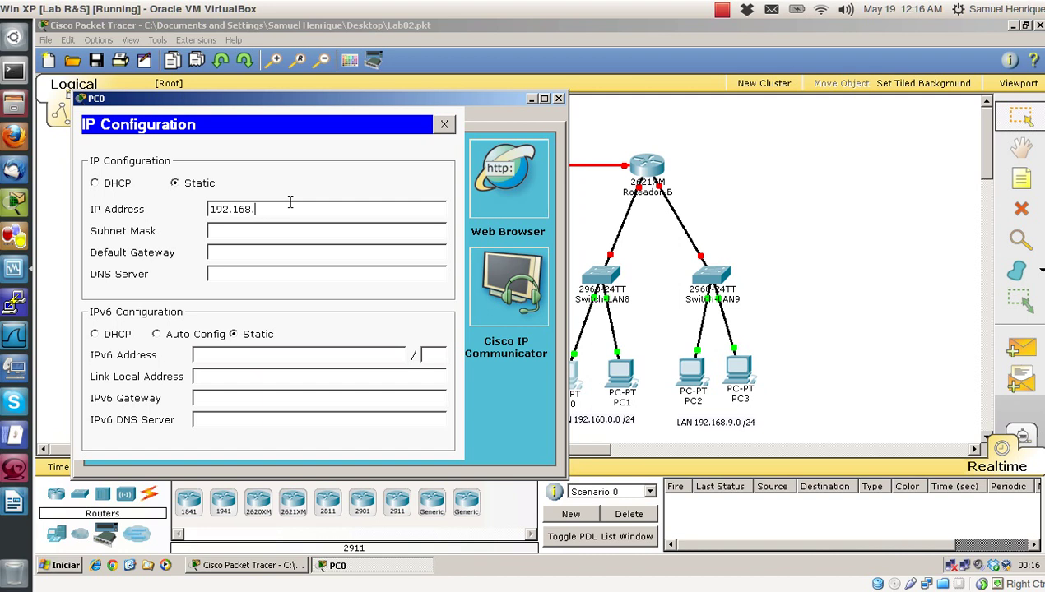
type(".8.1")
key("Tab")
key("Tab")
type("192")
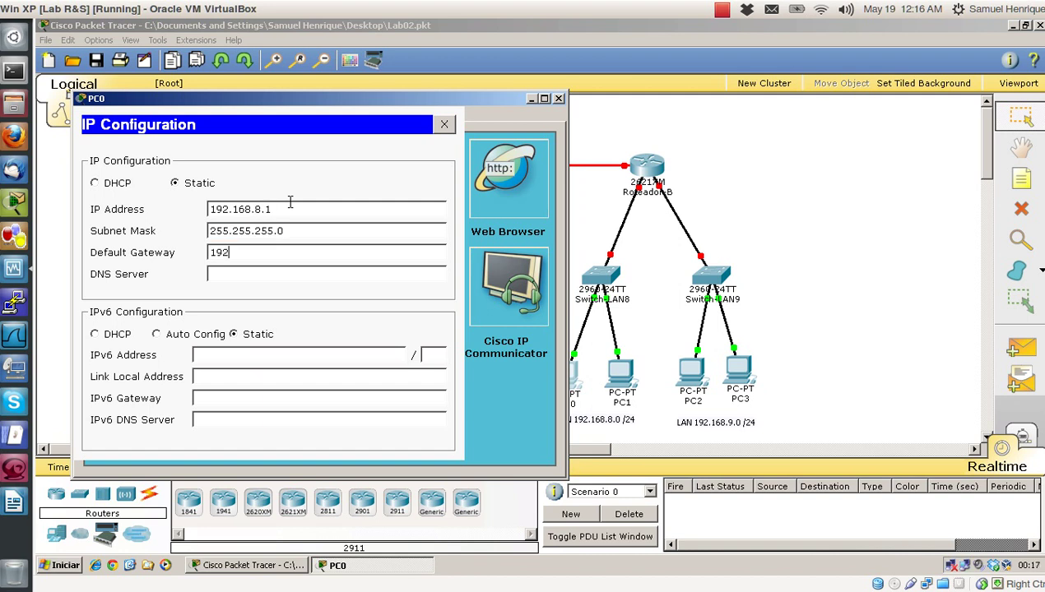
type(".168.8.254")
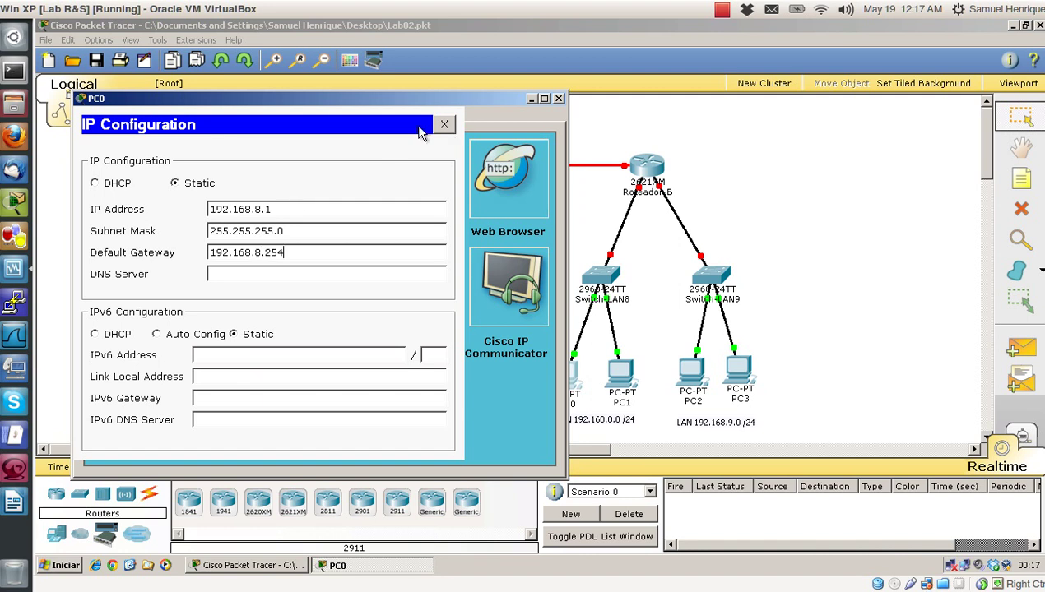
left_click(442, 125)
Check PC0's IP settings by running ipconfig in its command prompt, and close its device window.
left_click(423, 164)
type("ipconfig")
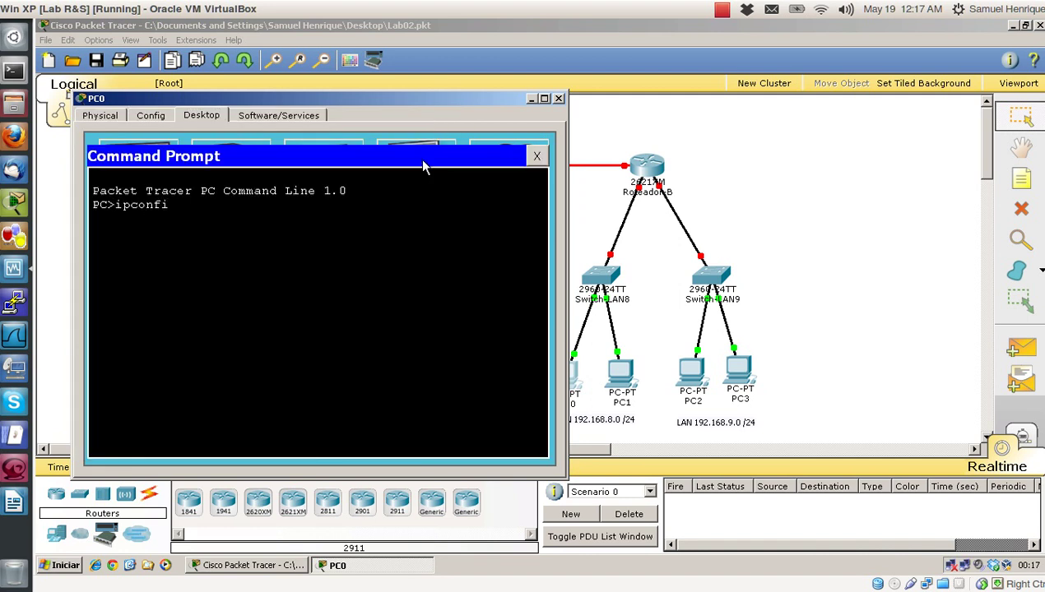
key("Return")
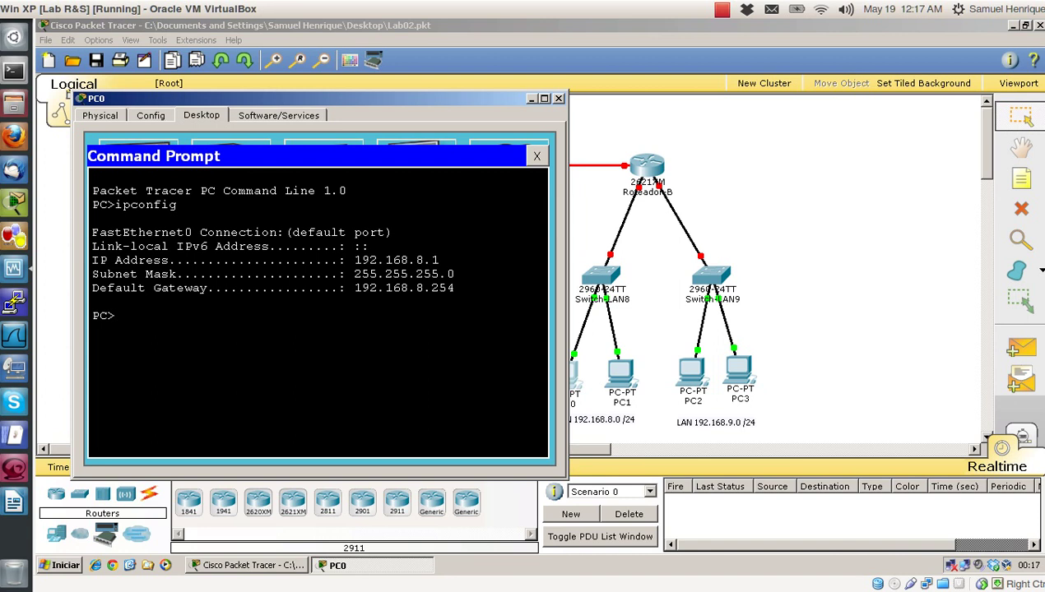
left_click(537, 156)
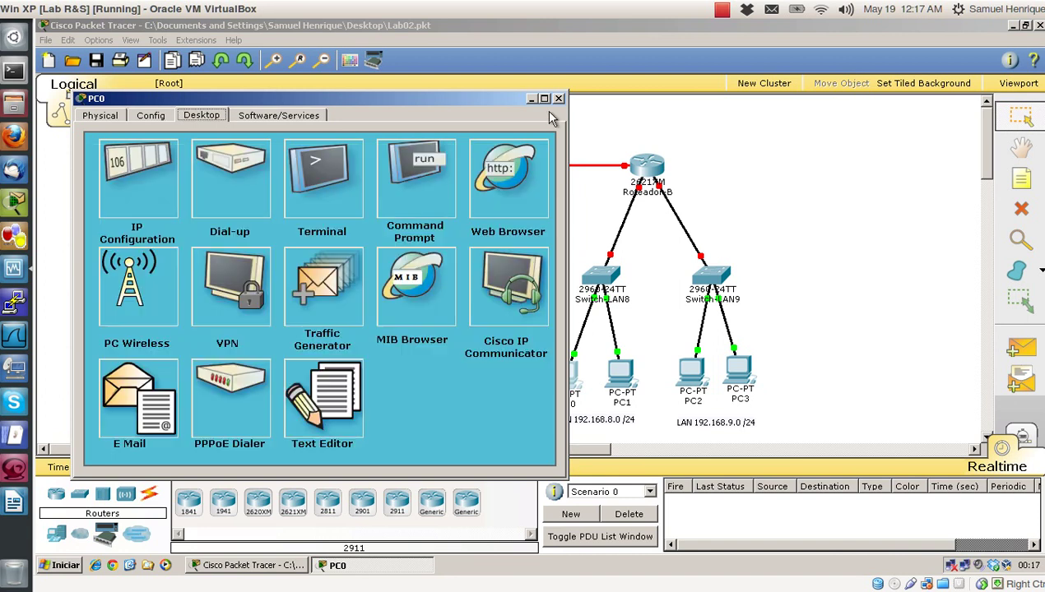
left_click(559, 99)
Configure PC1 with static IP address 192.168.8.2, subnet mask 255.255.255.0 and default gateway 192.168.8.254.
left_click(610, 369)
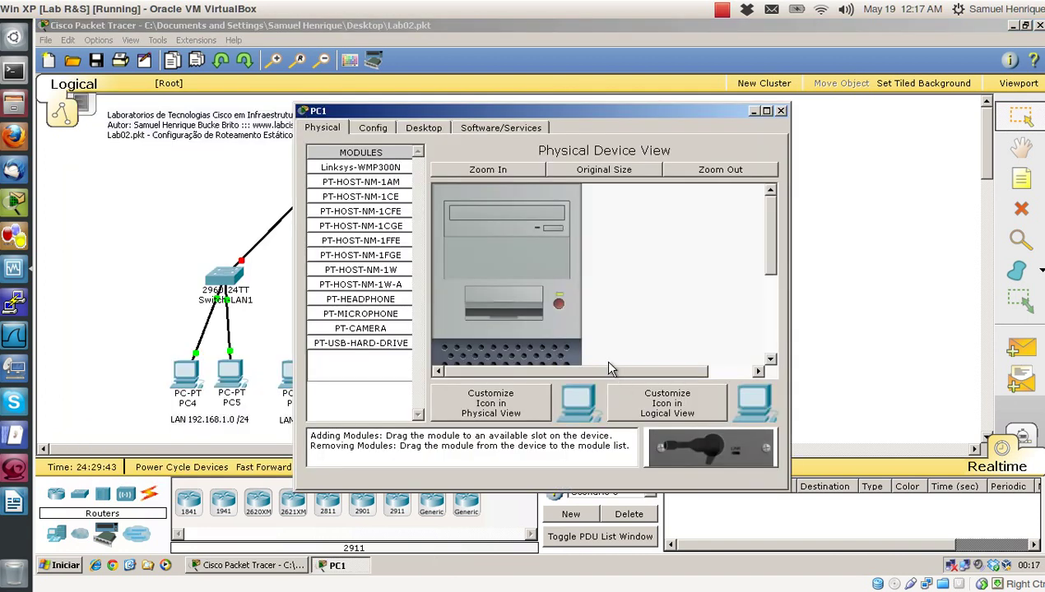
left_click_drag(531, 116, 310, 92)
left_click(215, 110)
left_click(137, 173)
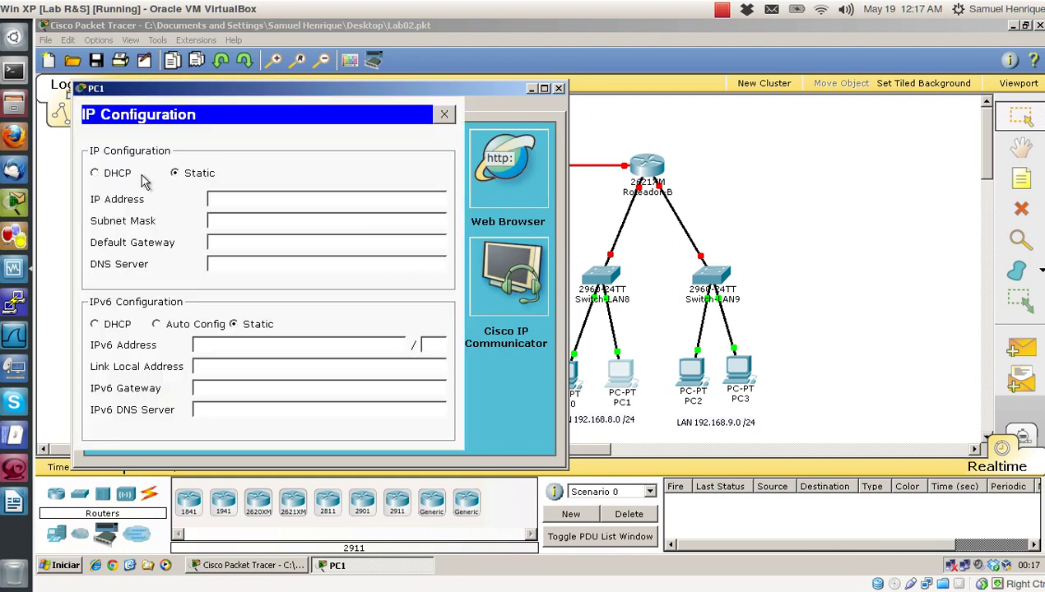
left_click(246, 198)
type("192.168.8.2")
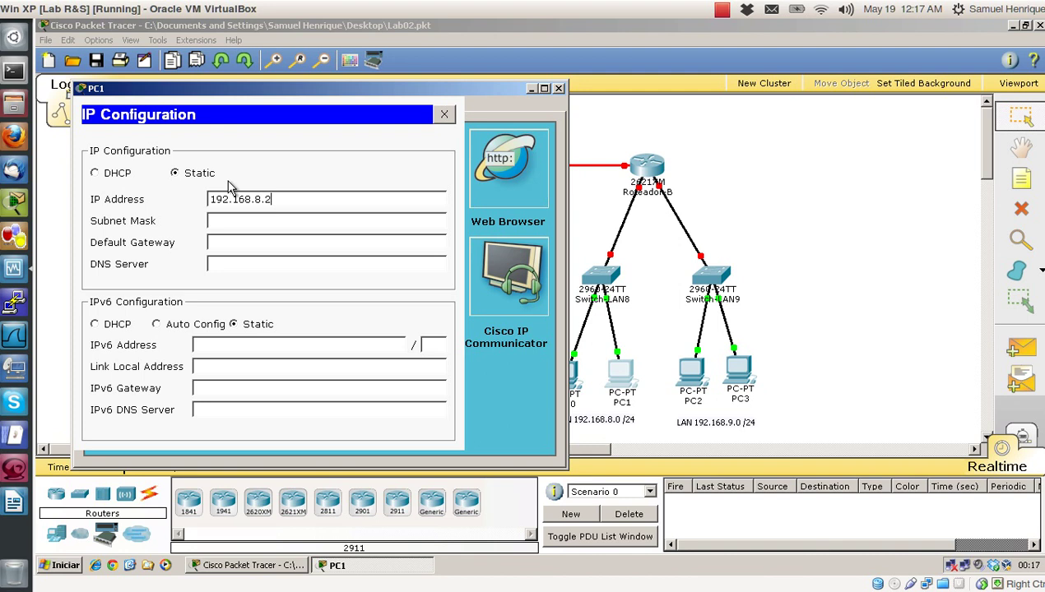
key("Tab")
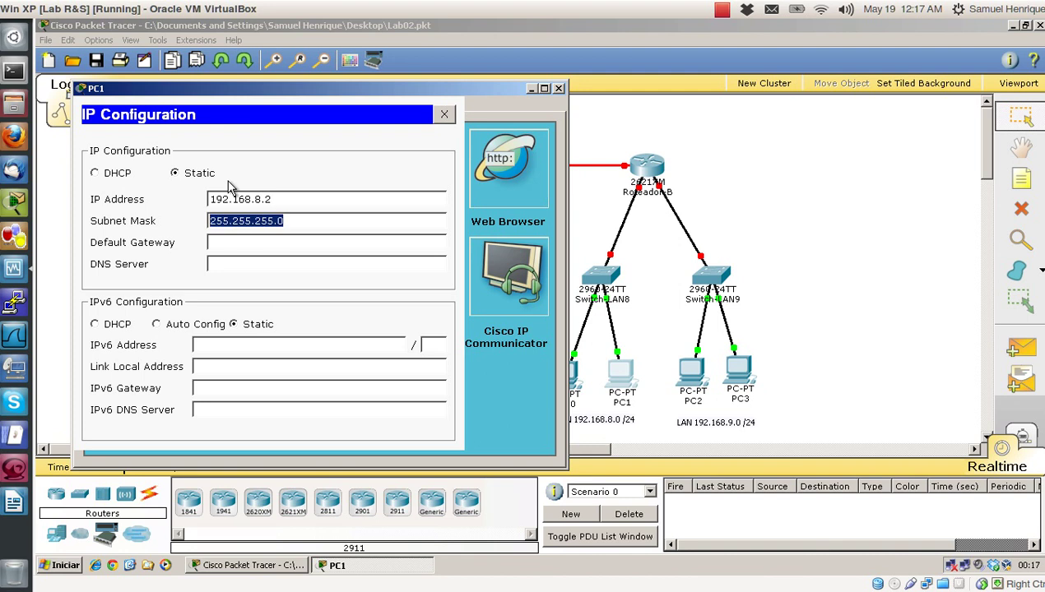
key("Tab")
type("192")
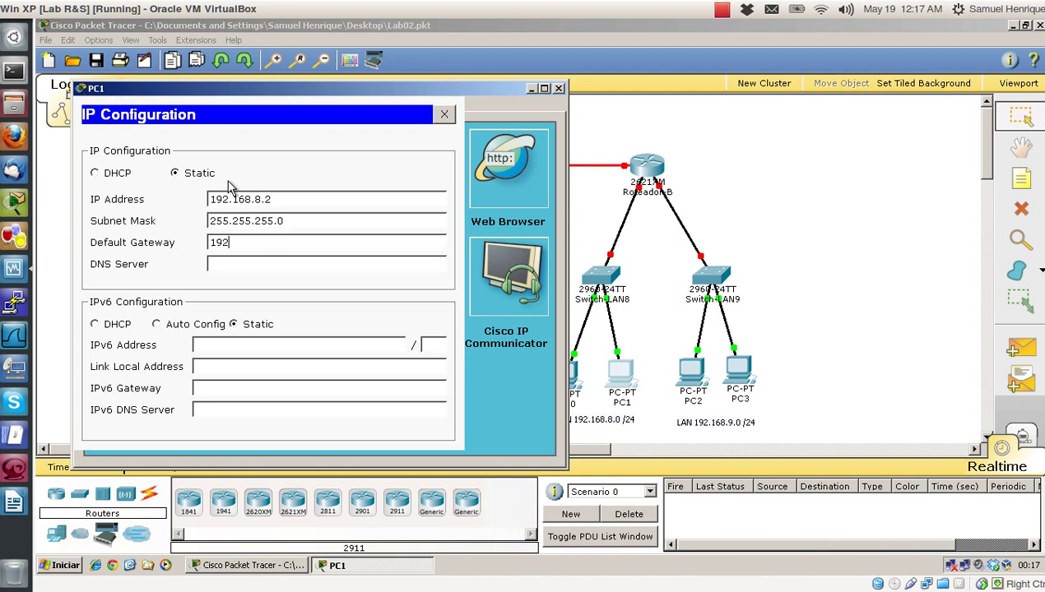
type(".168.8.254")
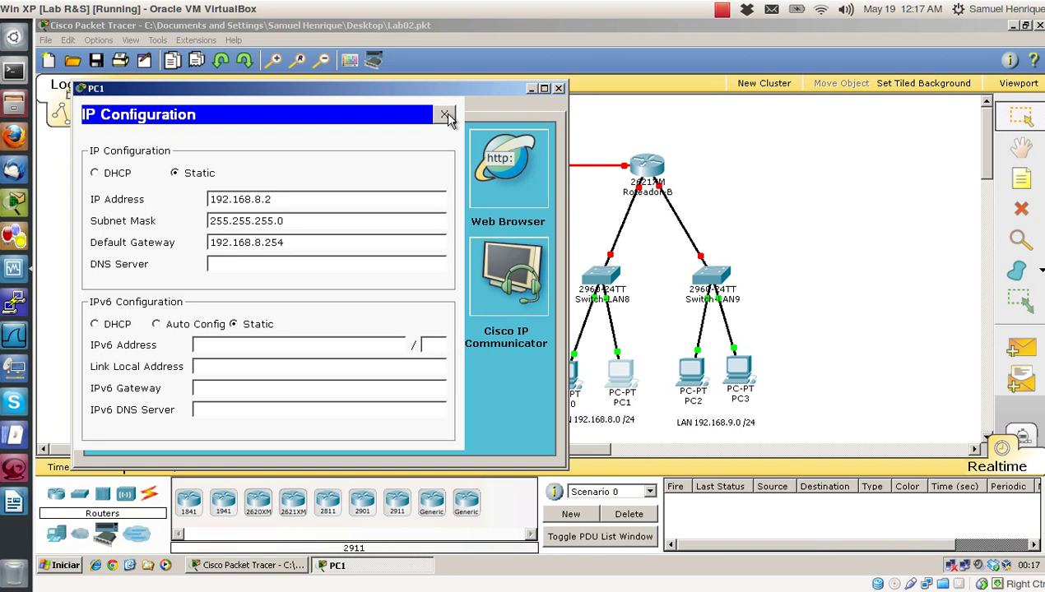
left_click(445, 114)
Check PC1's IP settings by running ipconfig in its command prompt.
left_click(407, 160)
type("ipconfig")
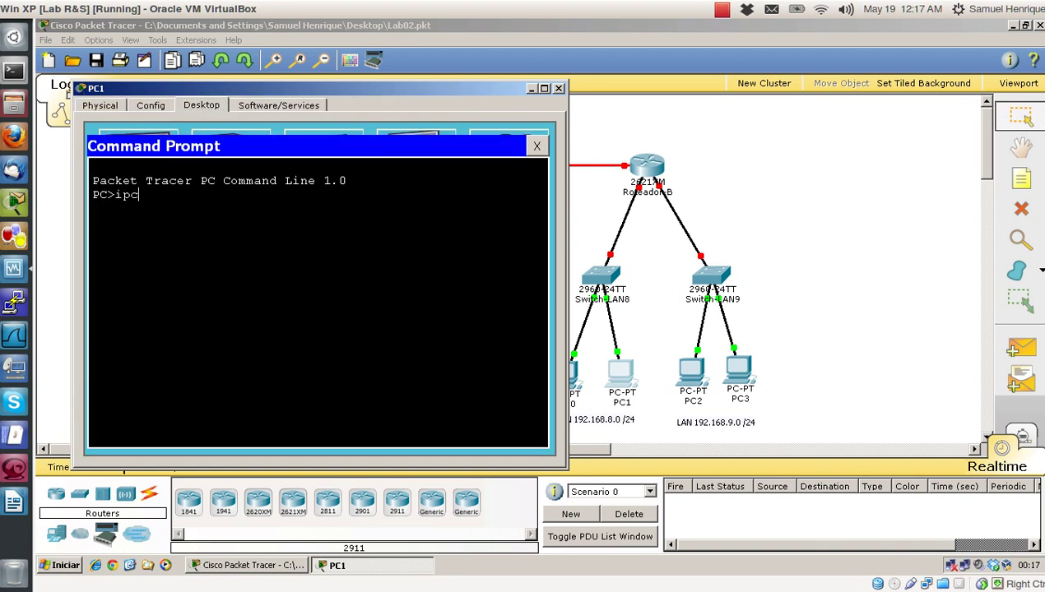
key("Return")
Ping 192.168.8.1 from PC1's command prompt to test connectivity with PC0, and close PC1's device window.
type("ping 192.168.8.")
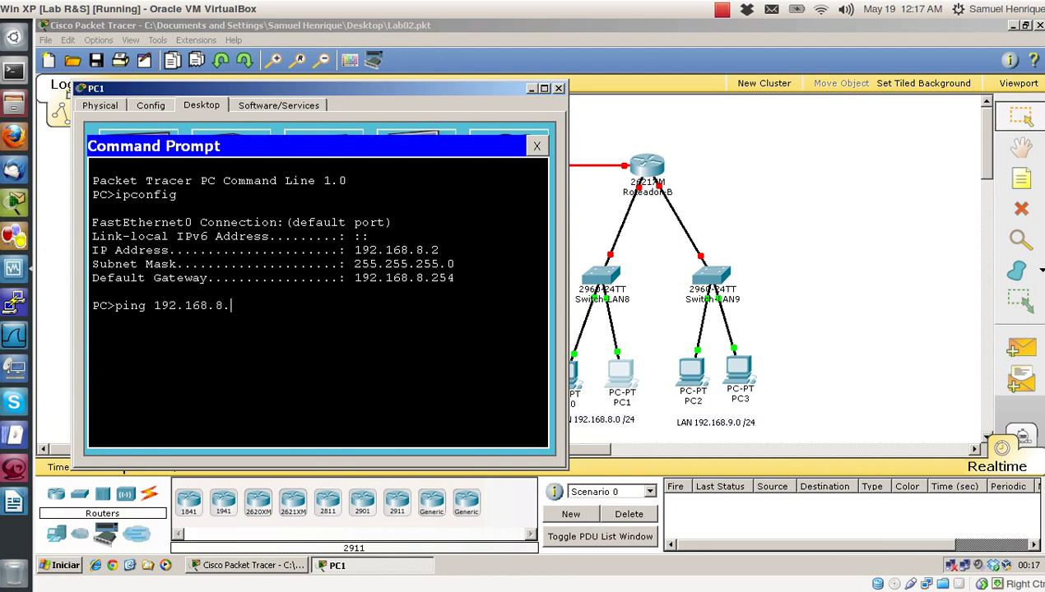
type("1")
key("Return")
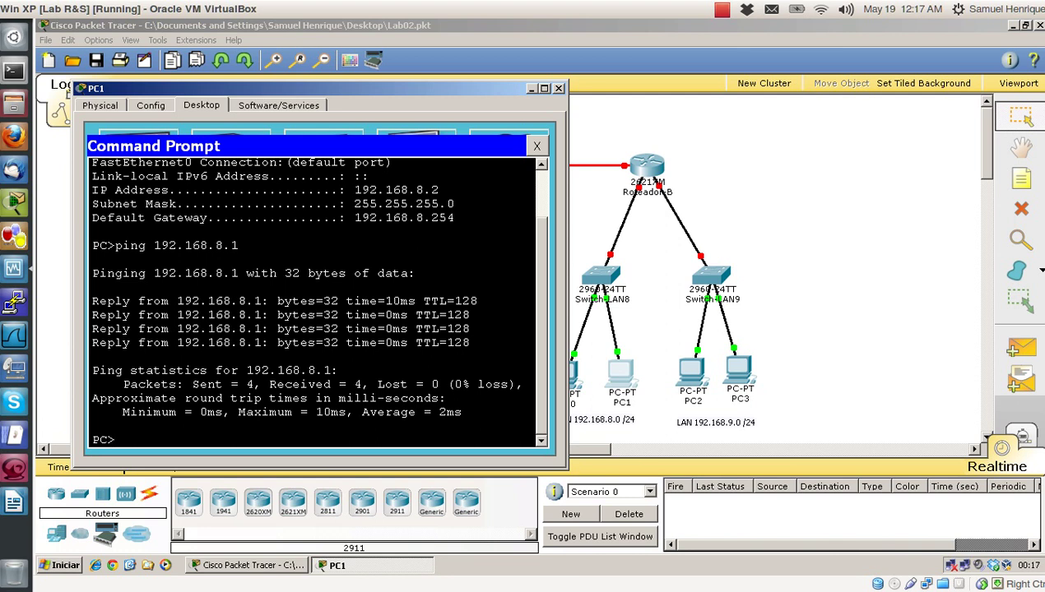
left_click(536, 146)
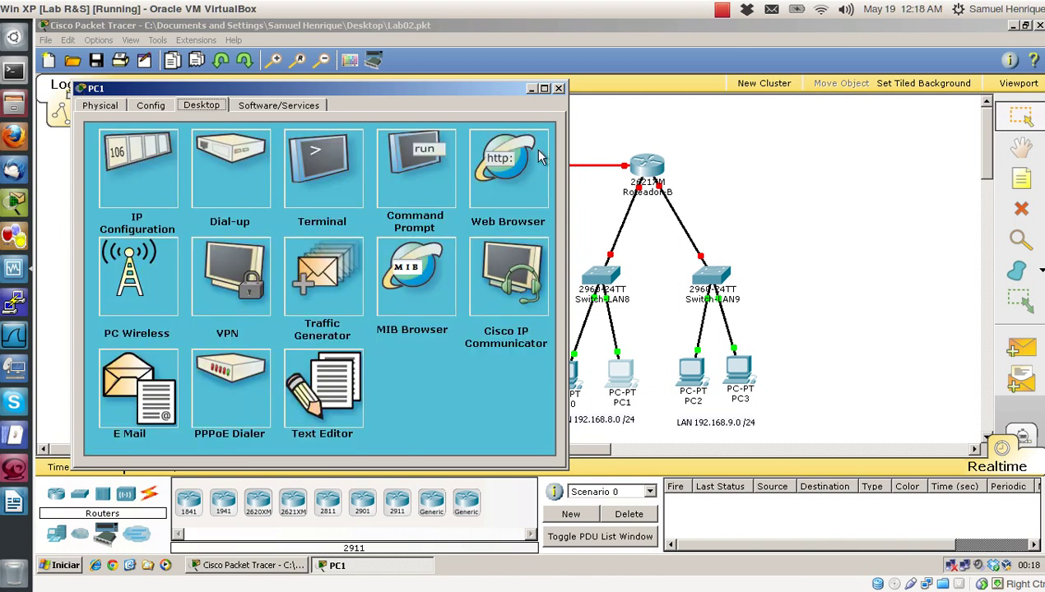
left_click(559, 88)
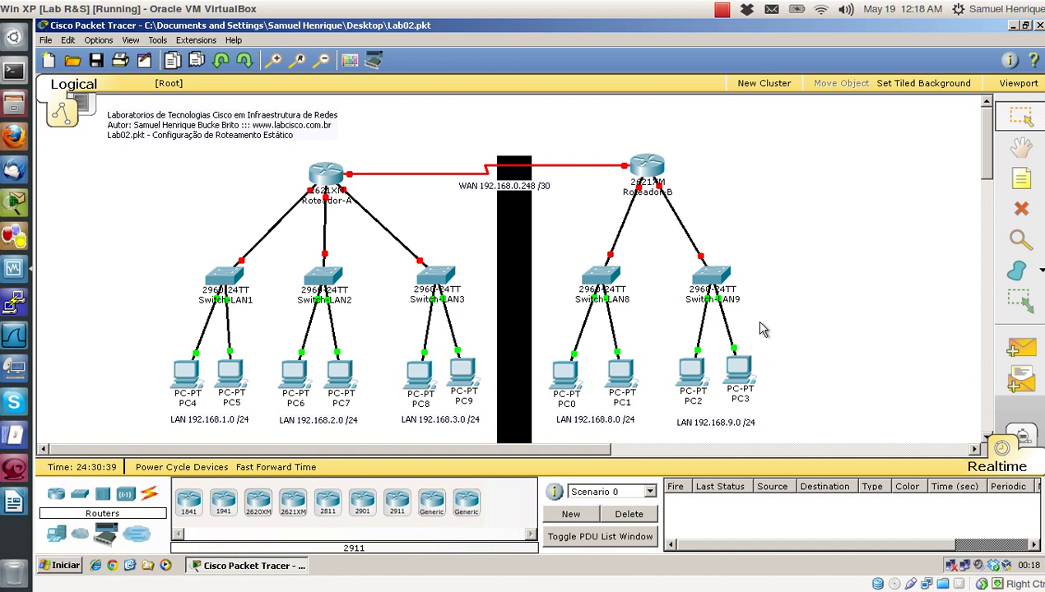
Configure PC2 with static IP address 192.168.9.1, subnet mask 255.255.255.0 and default gateway 192.168.9.254.
left_click(689, 372)
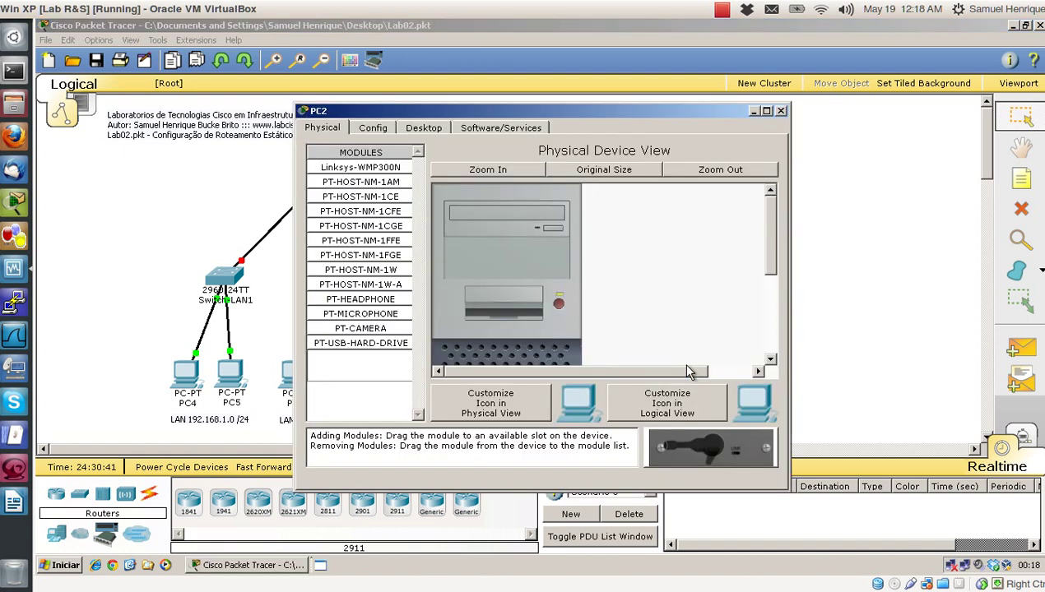
left_click_drag(469, 114, 225, 104)
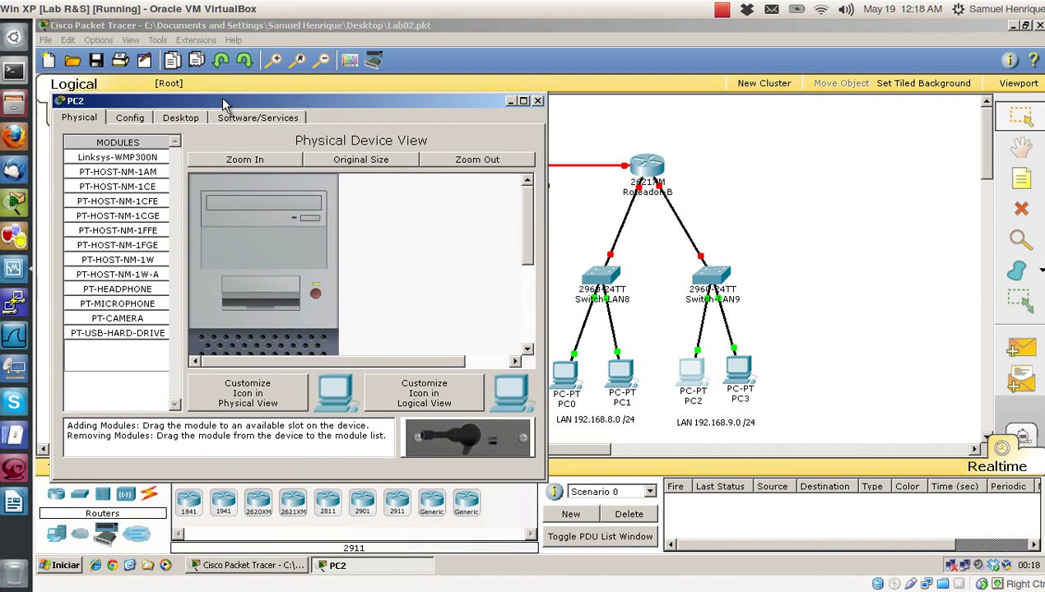
left_click(197, 118)
left_click(105, 199)
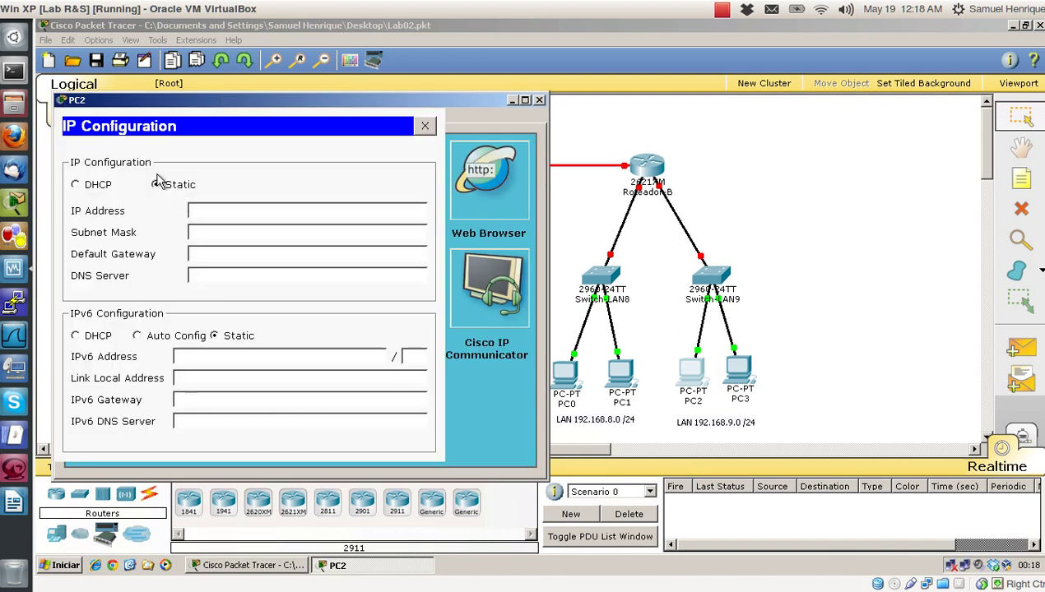
left_click(198, 209)
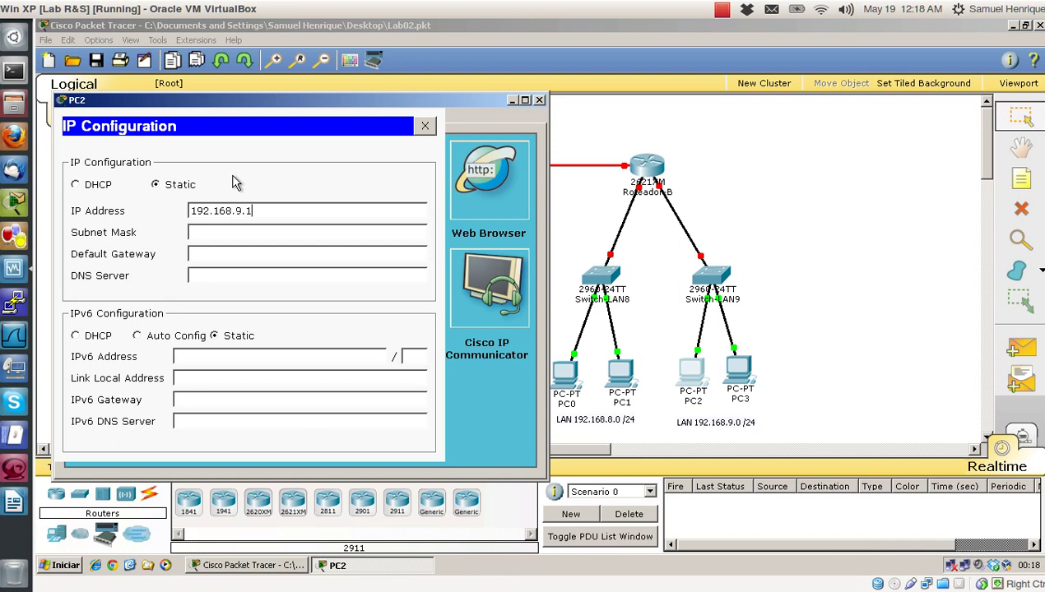
key("Tab")
key("Tab")
type("192.168")
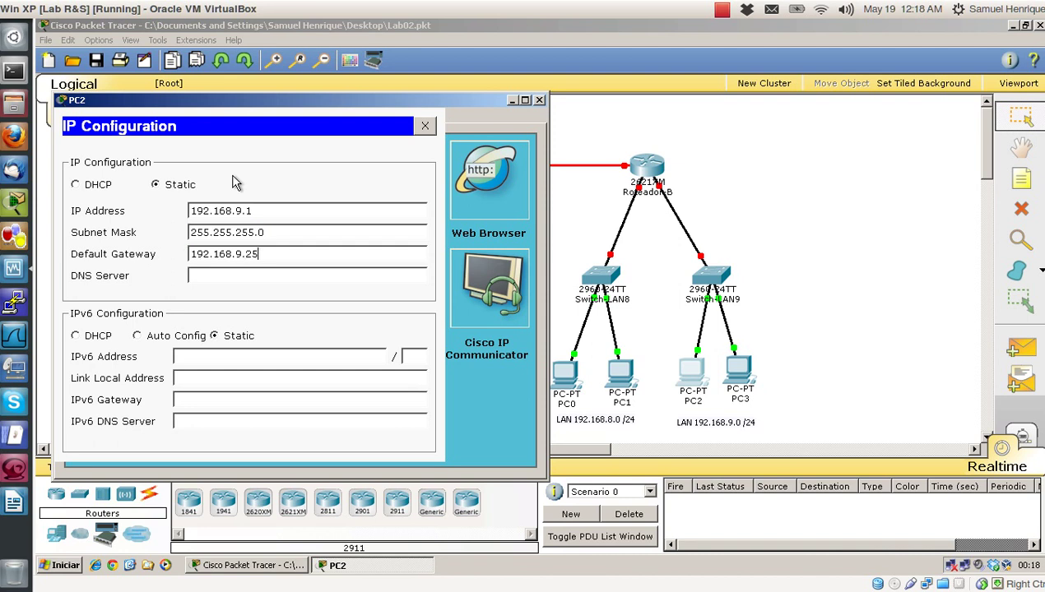
left_click(425, 125)
Check PC2's IP settings by running ipconfig in its command prompt, and close its device window.
left_click(401, 167)
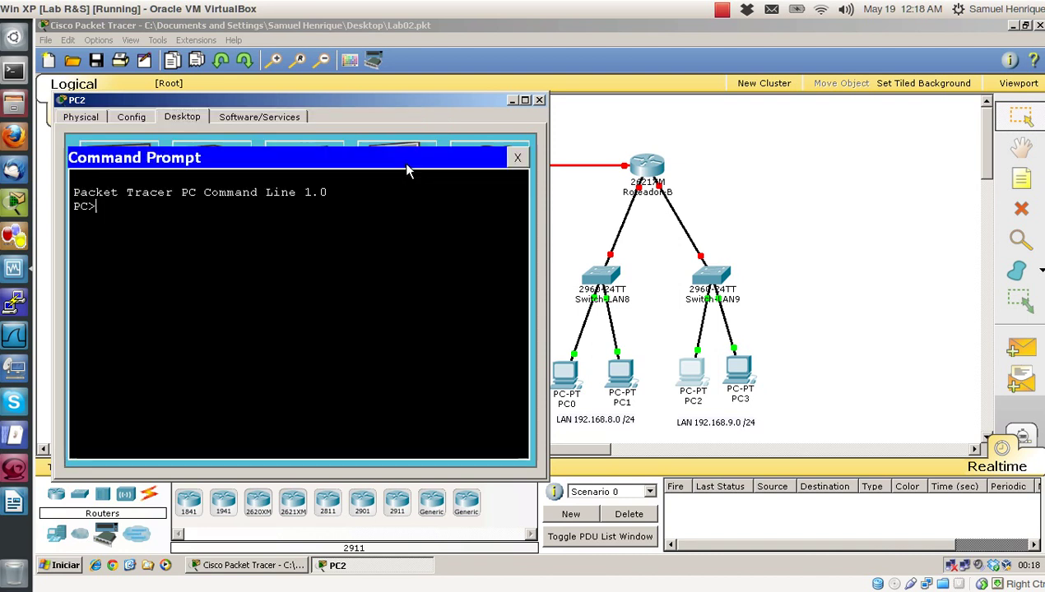
type("ipconfig")
key("Return")
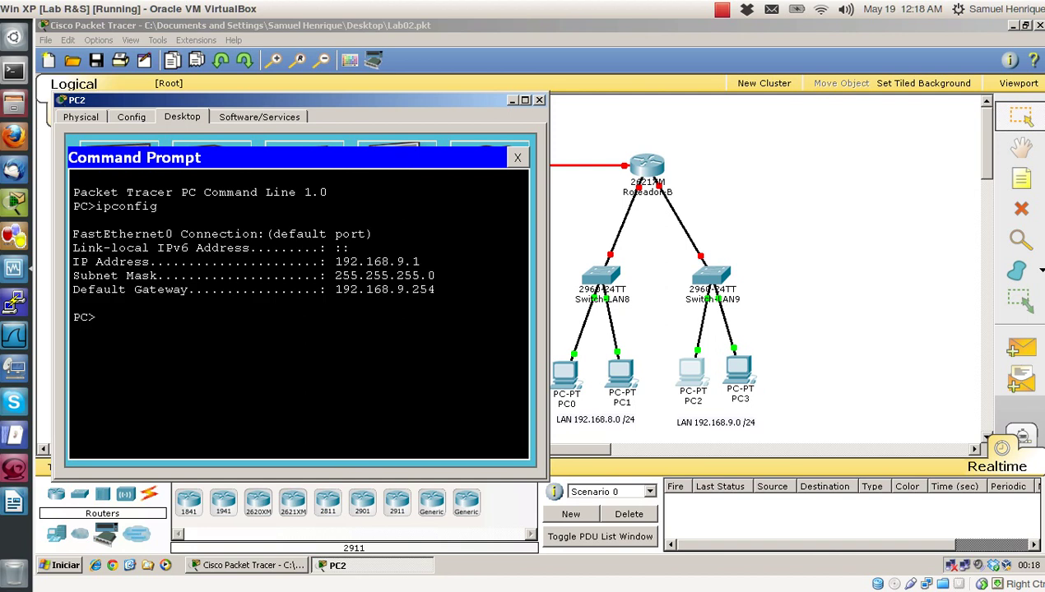
left_click(516, 157)
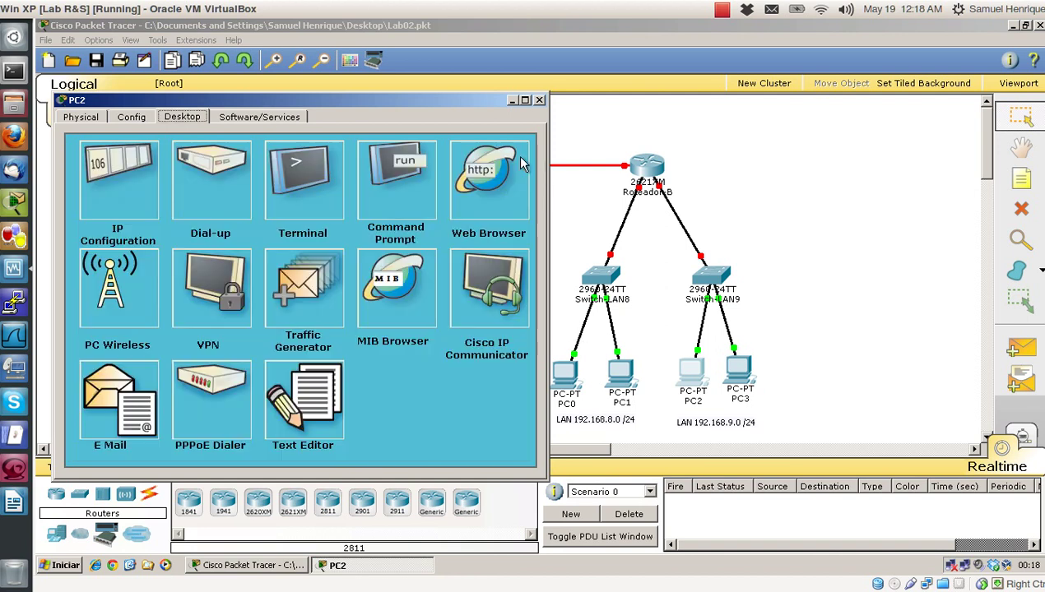
left_click(539, 100)
Configure PC3 with static IP address 192.168.9.2, subnet mask 255.255.255.0 and default gateway 192.168.9.254.
left_click(737, 369)
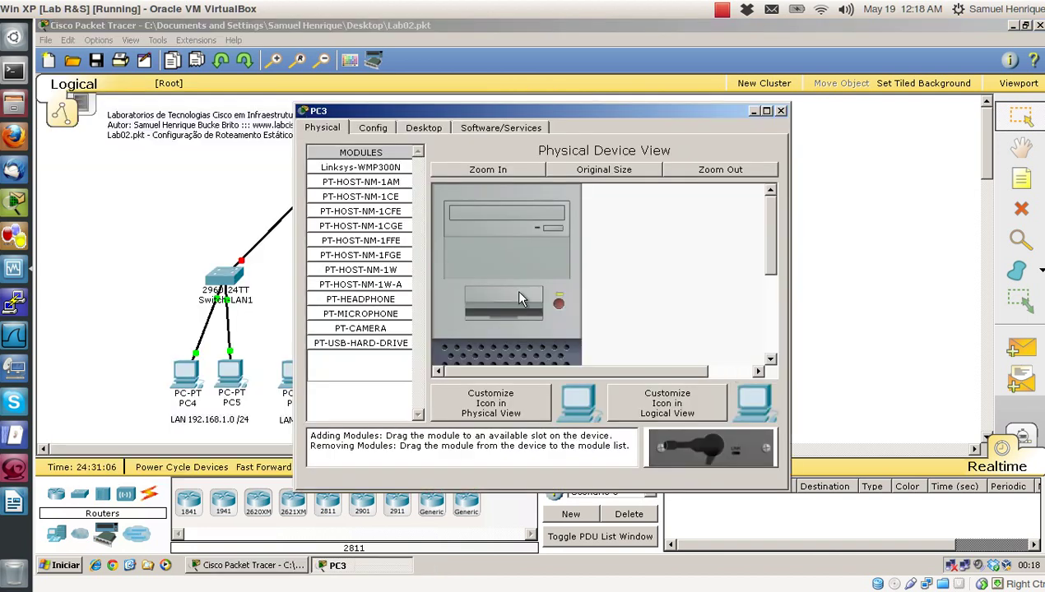
left_click(409, 133)
left_click(386, 216)
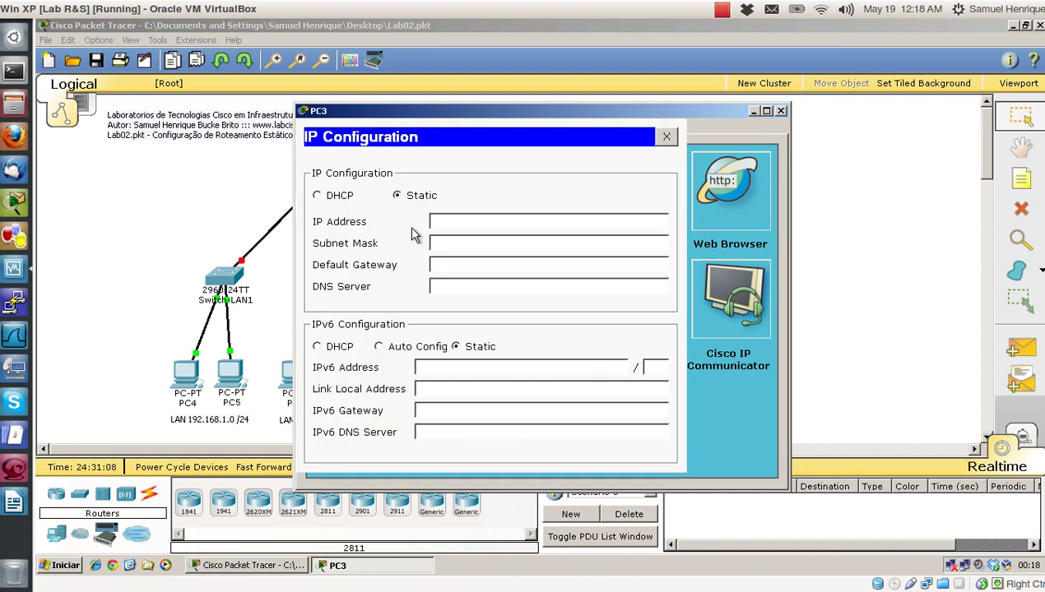
type("192.168")
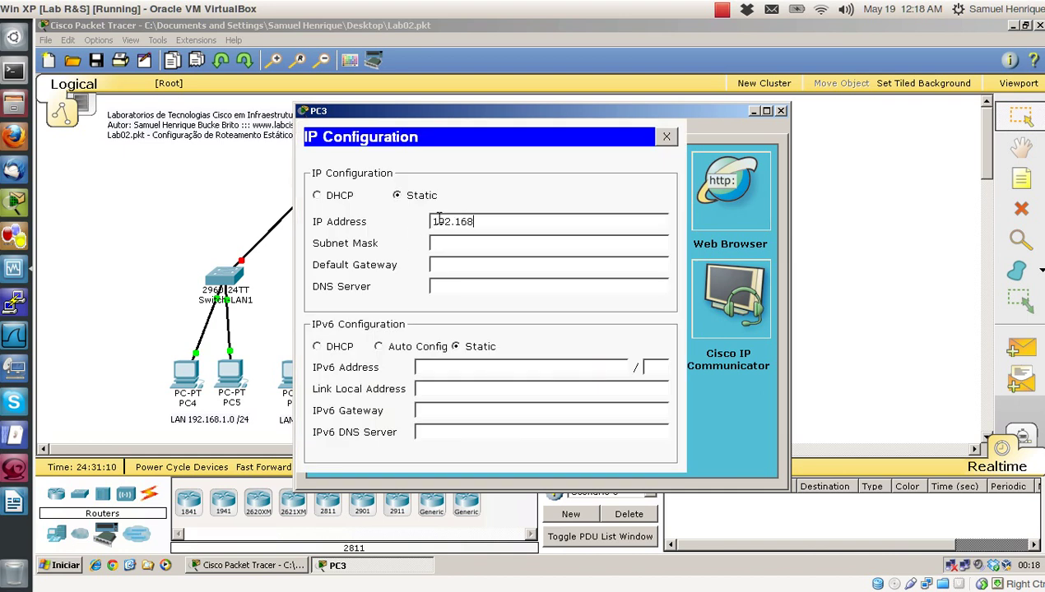
type(".9.2")
key("Tab")
key("Tab")
type("192.168")
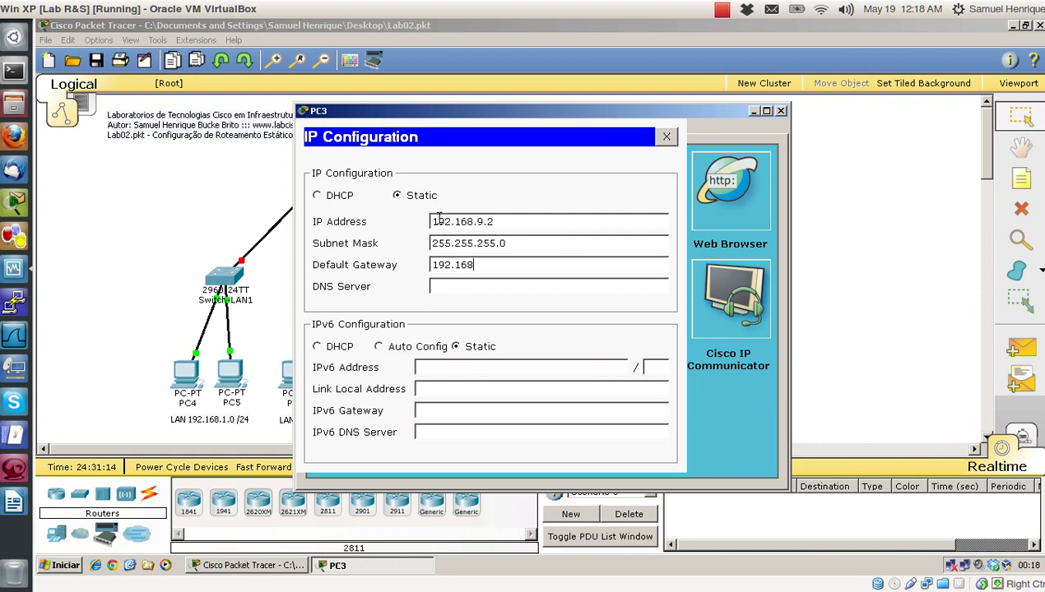
type(".9.254")
left_click(667, 136)
Check PC3's IP settings by running ipconfig in its command prompt.
left_click(642, 181)
type("ipc")
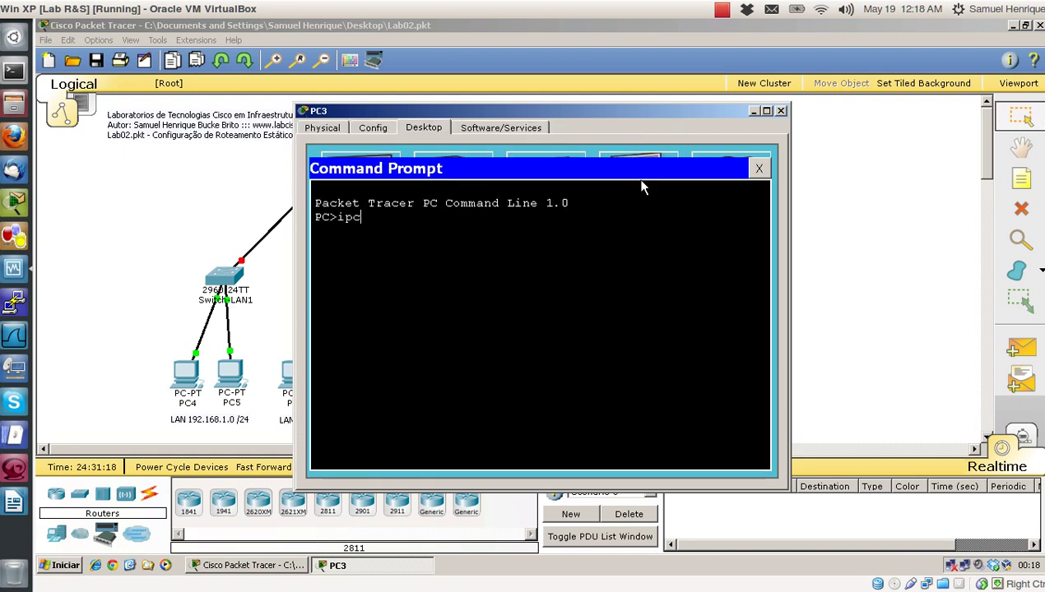
type("onfig")
key("Return")
Ping 192.168.9.1 from PC3's command prompt to test connectivity with PC2, and close PC3's device window.
type("p")
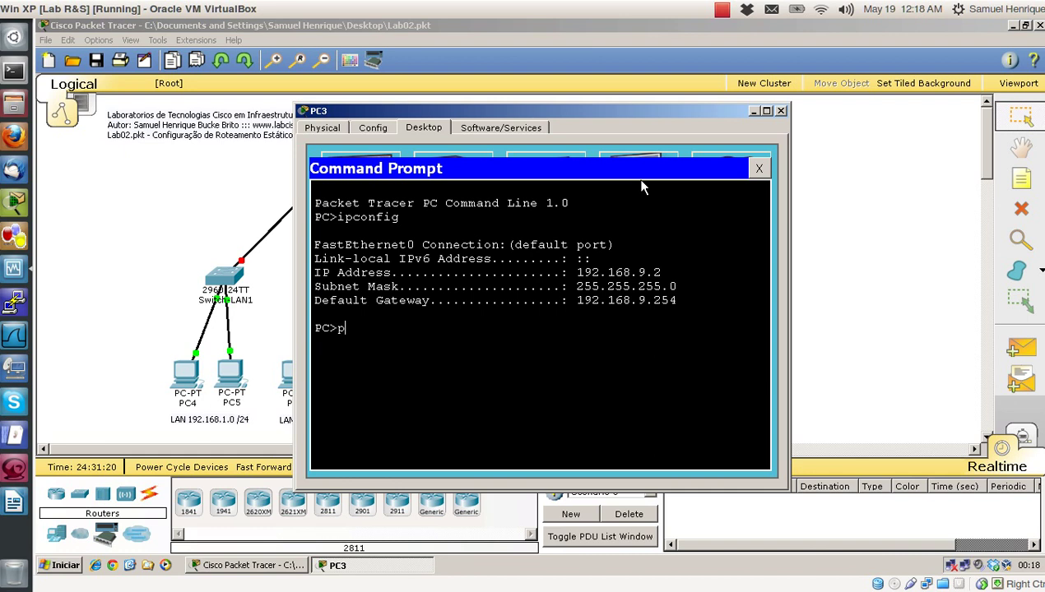
type("ing 192.168")
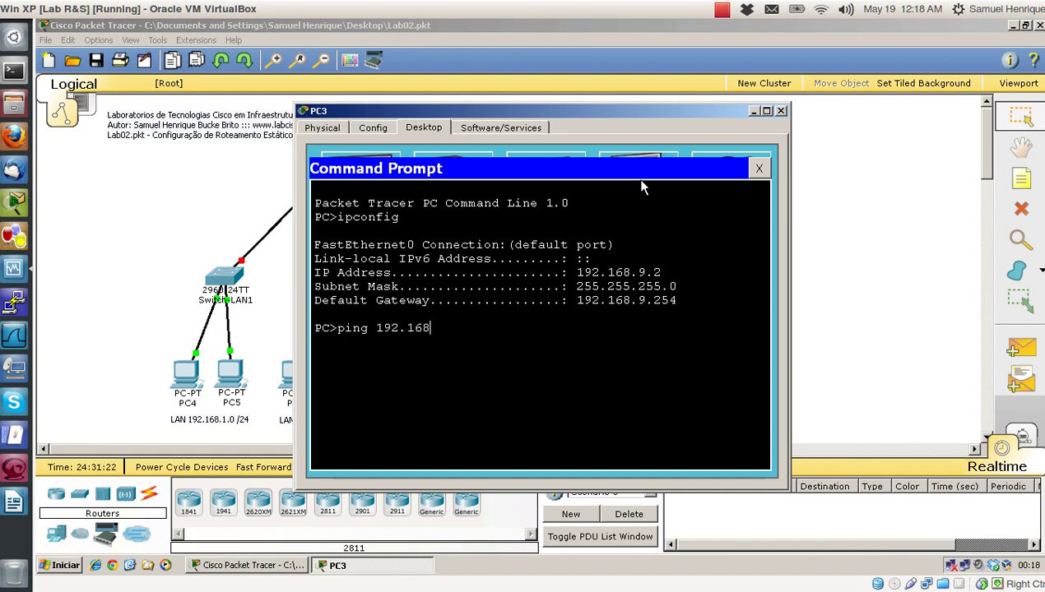
type(".9.1")
key("Return")
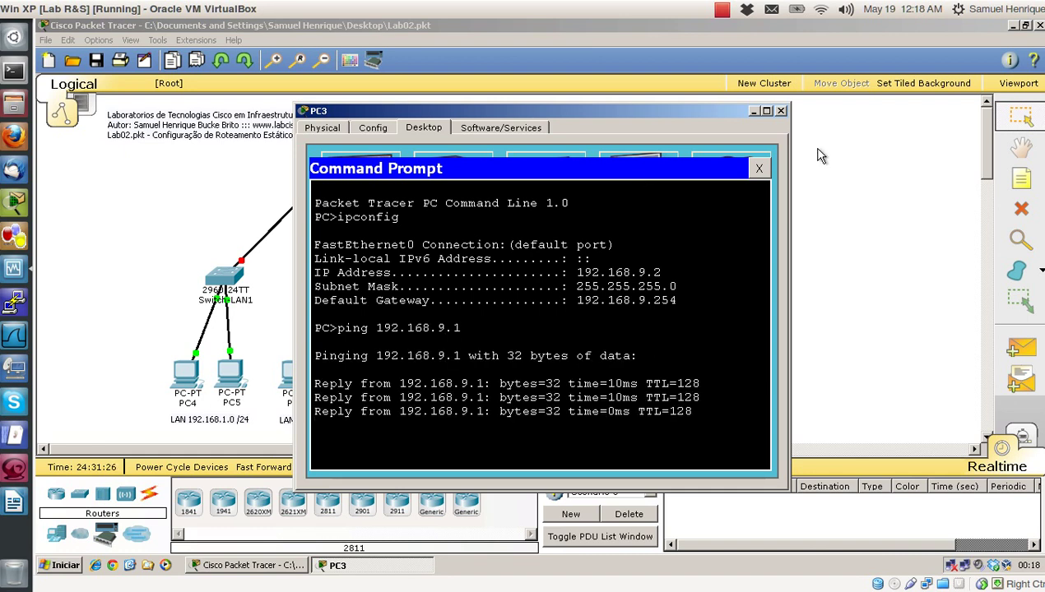
left_click(758, 168)
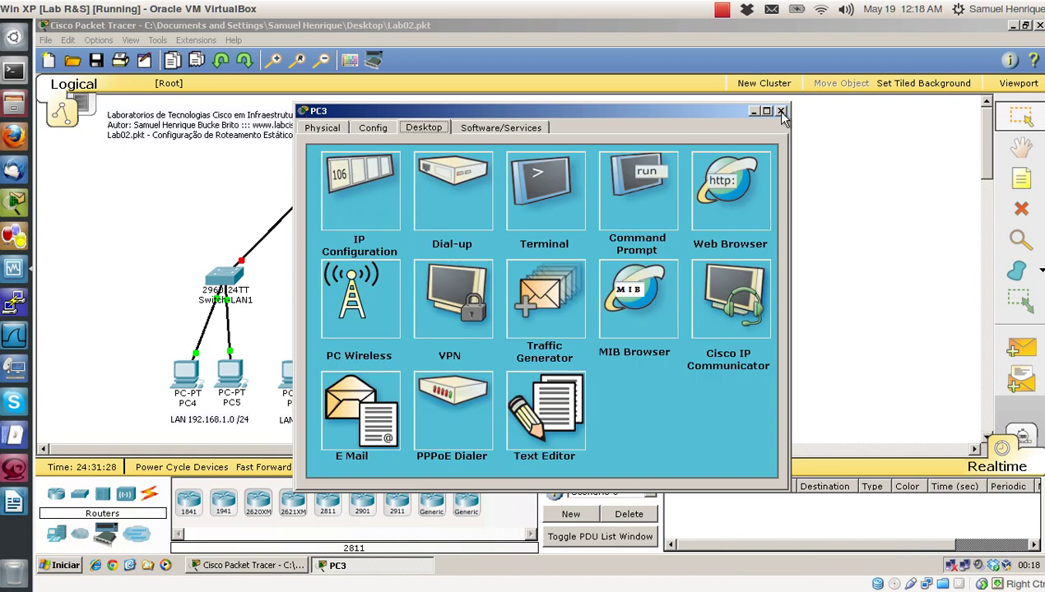
left_click(781, 115)
left_click_drag(827, 242, 138, 446)
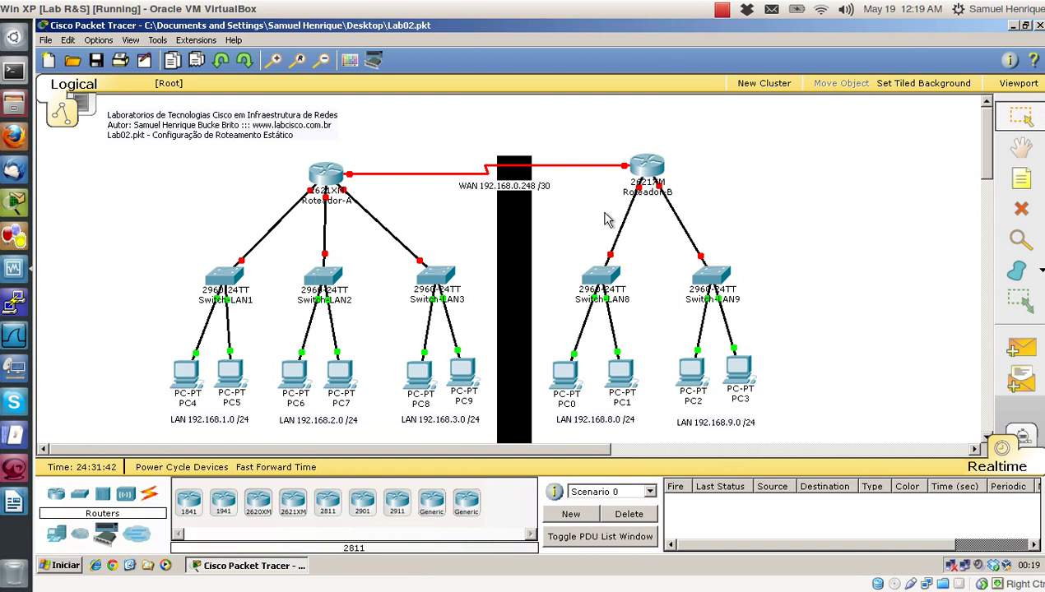
mouse_move(622, 166)
mouse_move(348, 171)
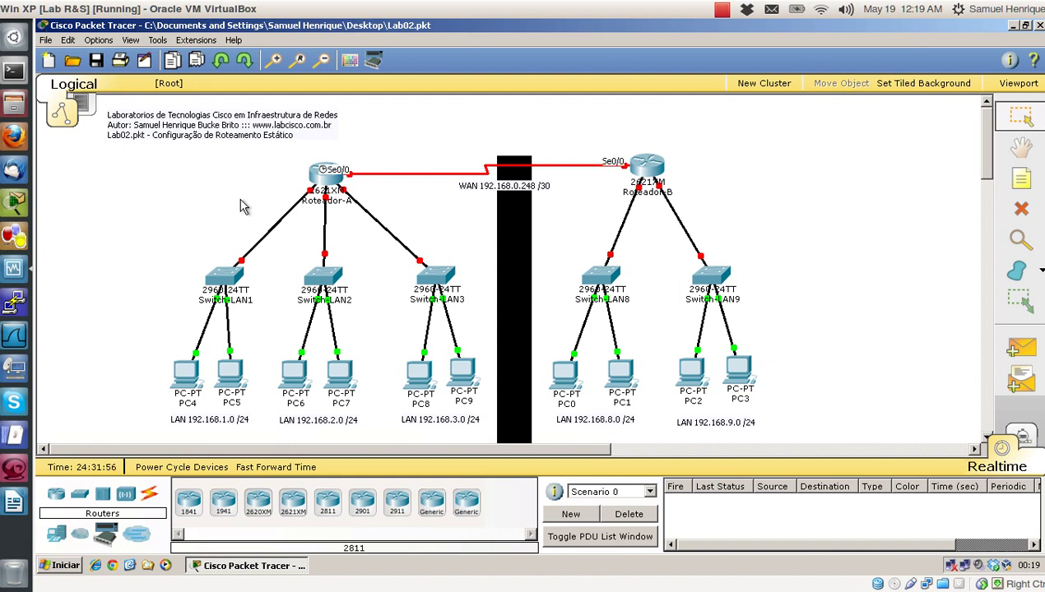
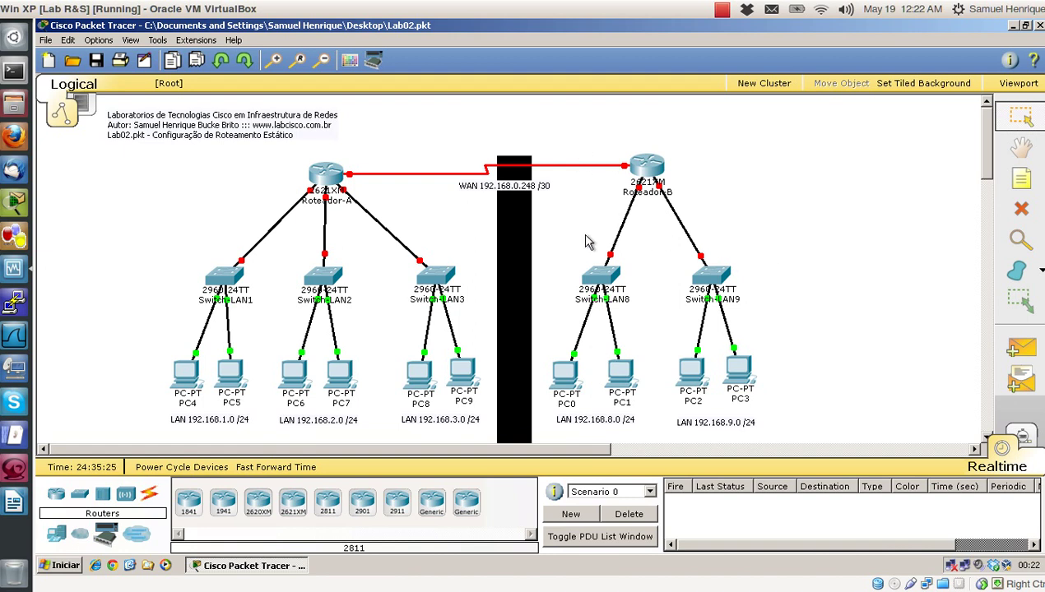
left_click(203, 270)
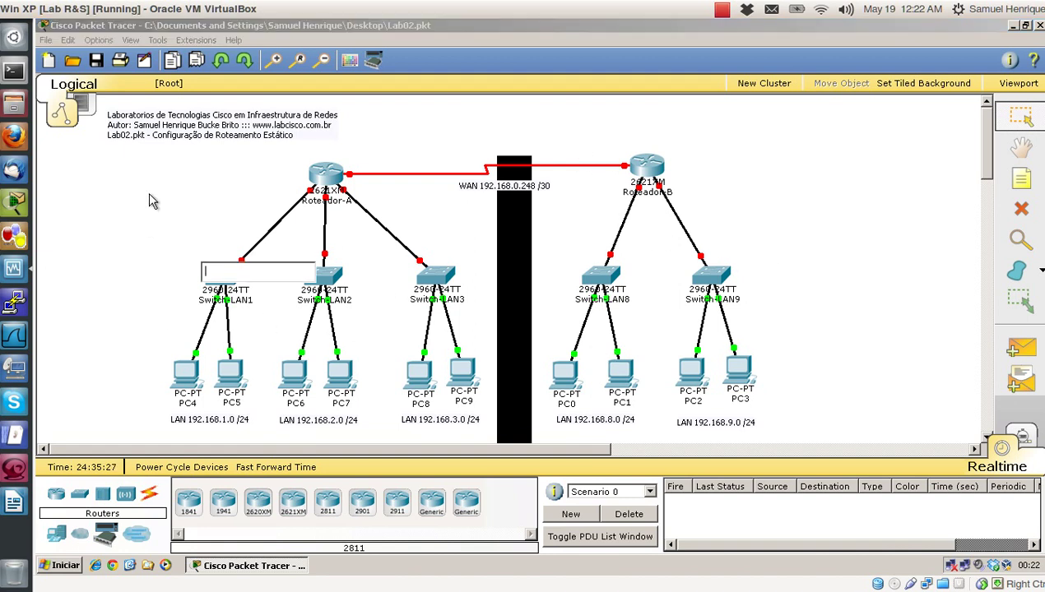
left_click(122, 237)
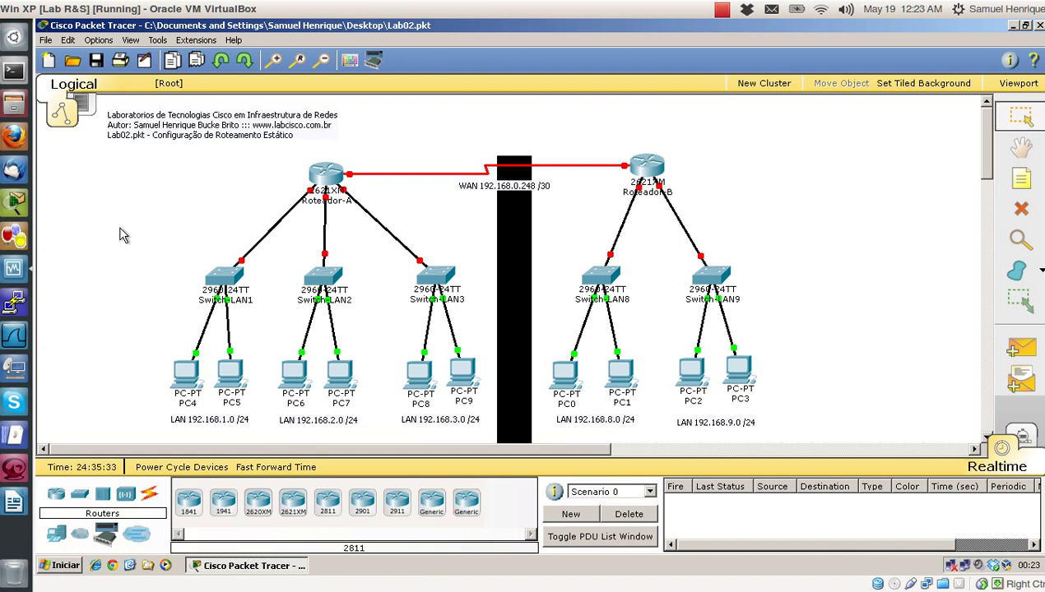
left_click_drag(258, 147, 713, 247)
left_click(726, 229)
Switch to StaticRouting-Tables.odt in LibreOffice Writer and examine the columns and empty rows of the Mapeamento das Interfaces dos Roteadores table.
left_click(12, 498)
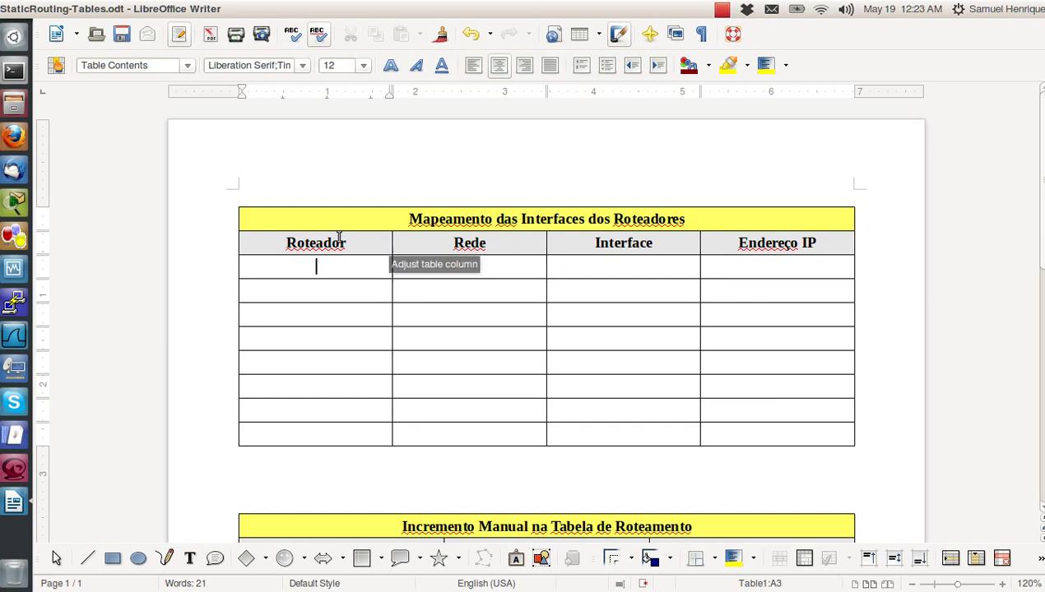
left_click_drag(403, 219, 708, 220)
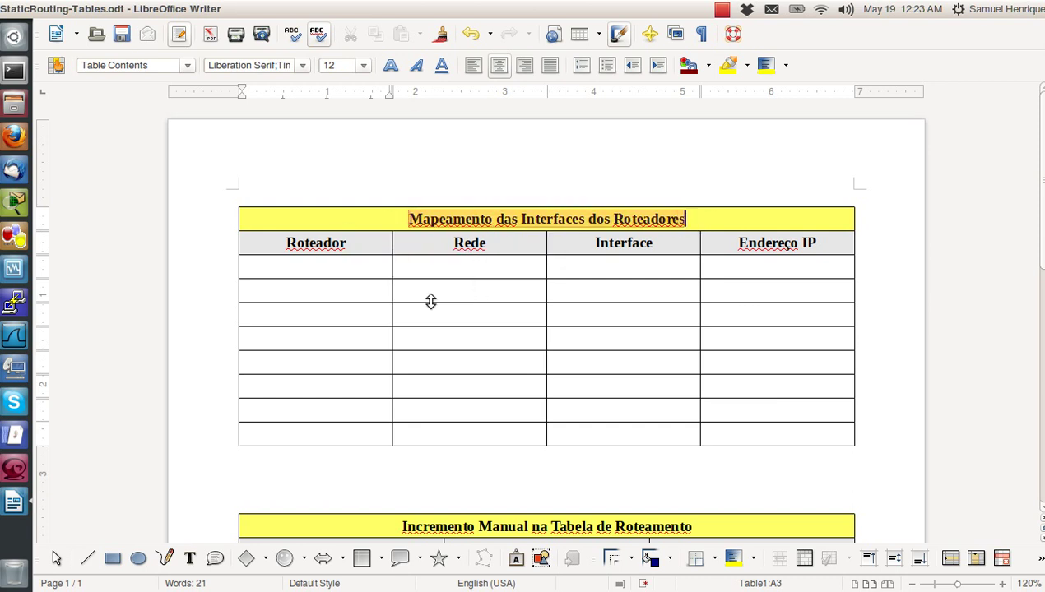
left_click(342, 265)
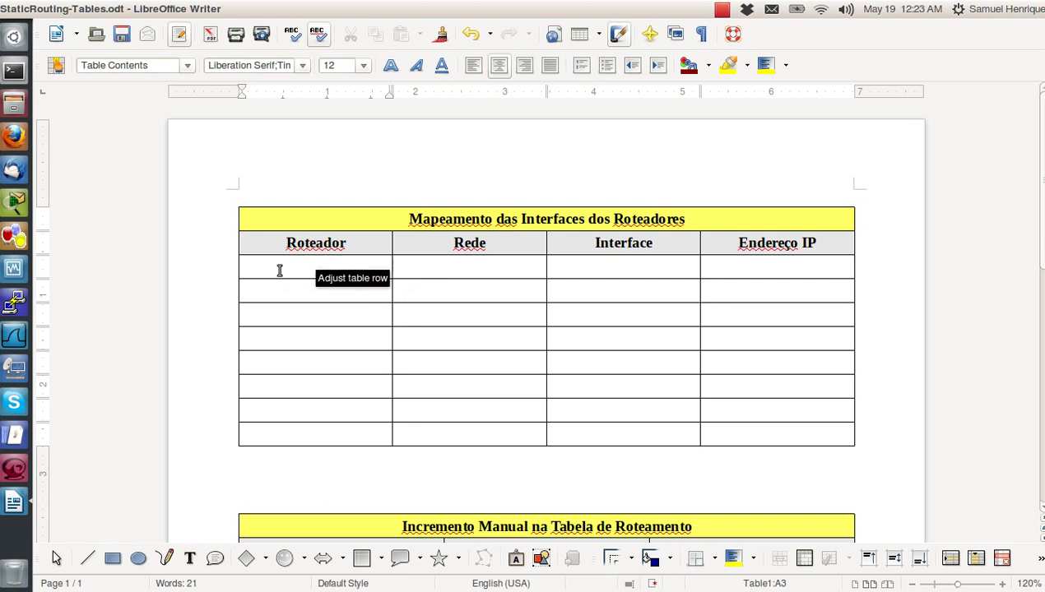
left_click(14, 265)
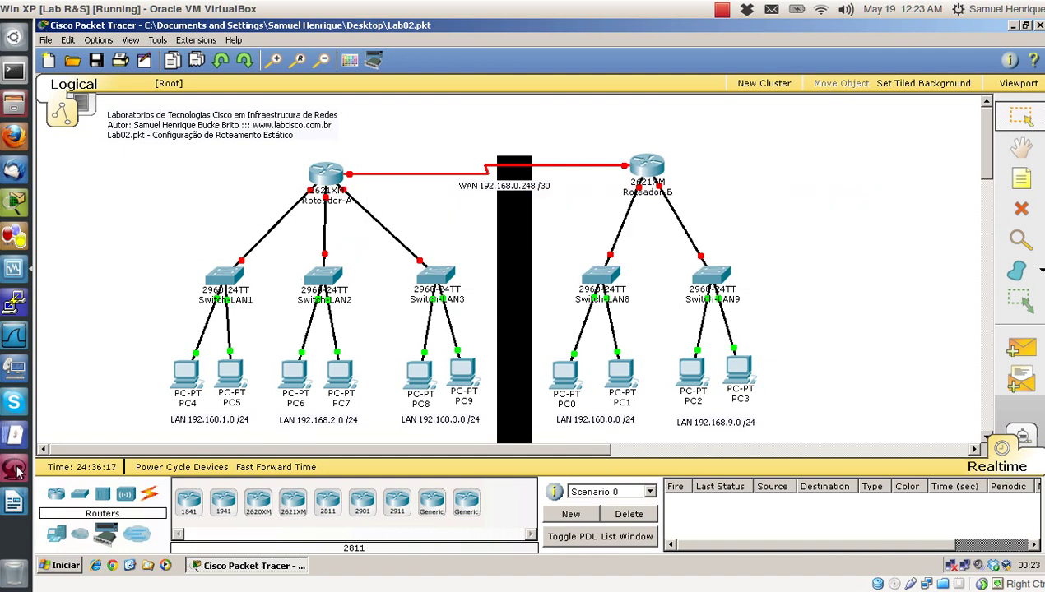
left_click(14, 500)
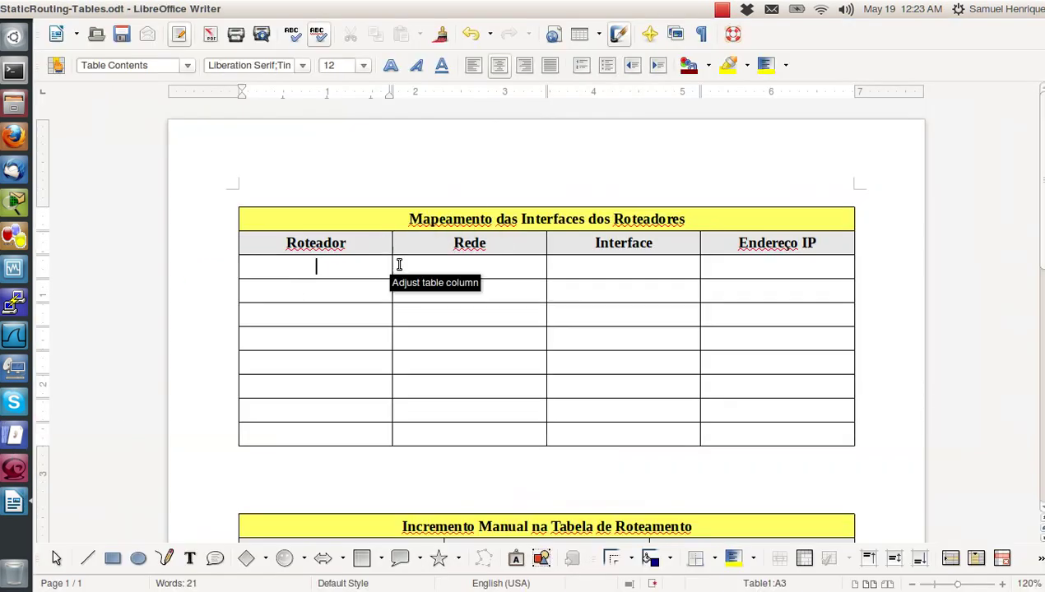
left_click(470, 265)
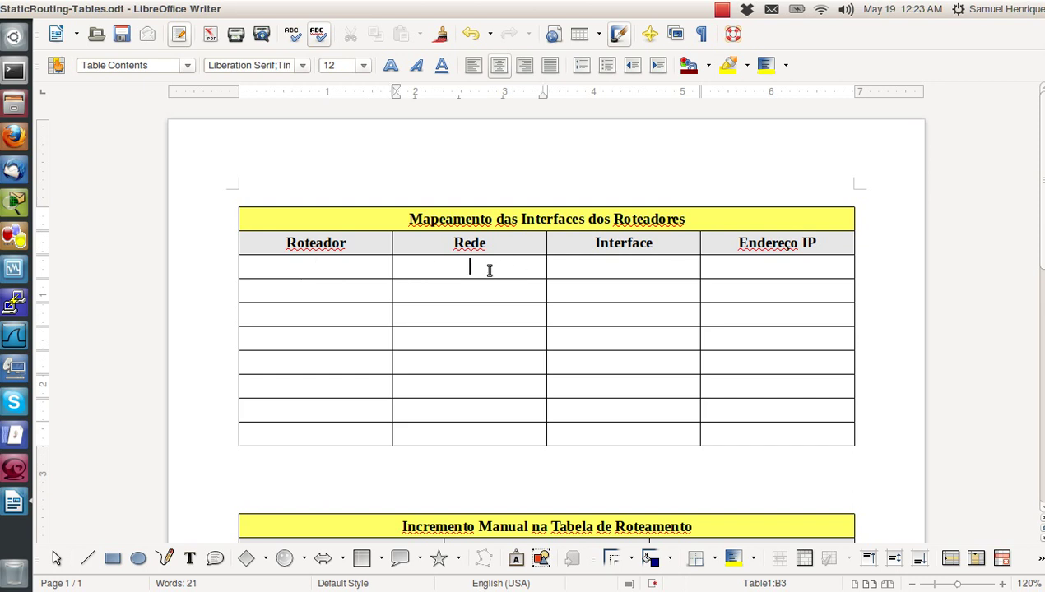
left_click(631, 264)
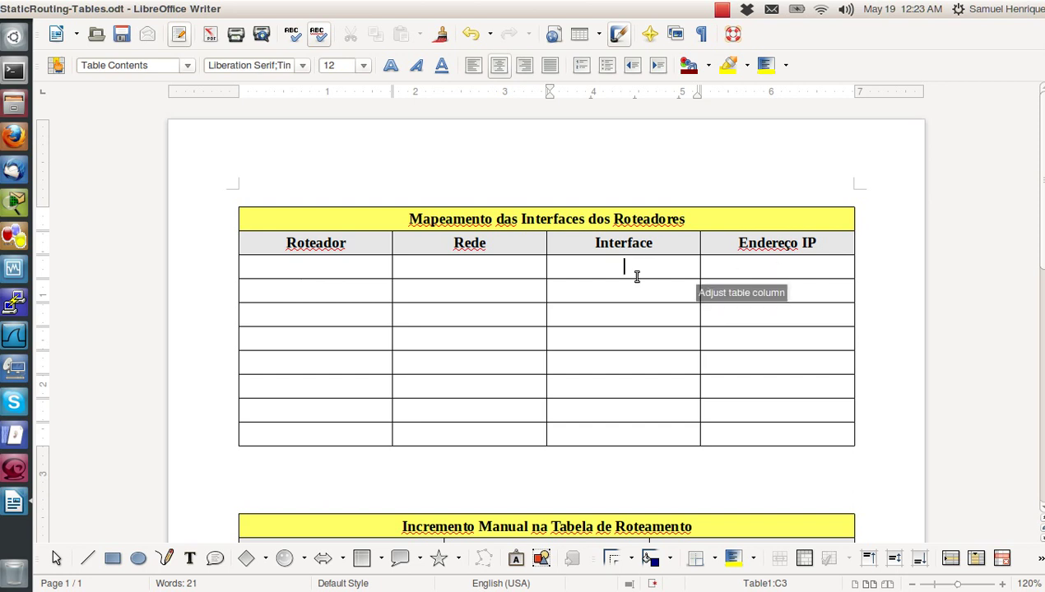
left_click(778, 266)
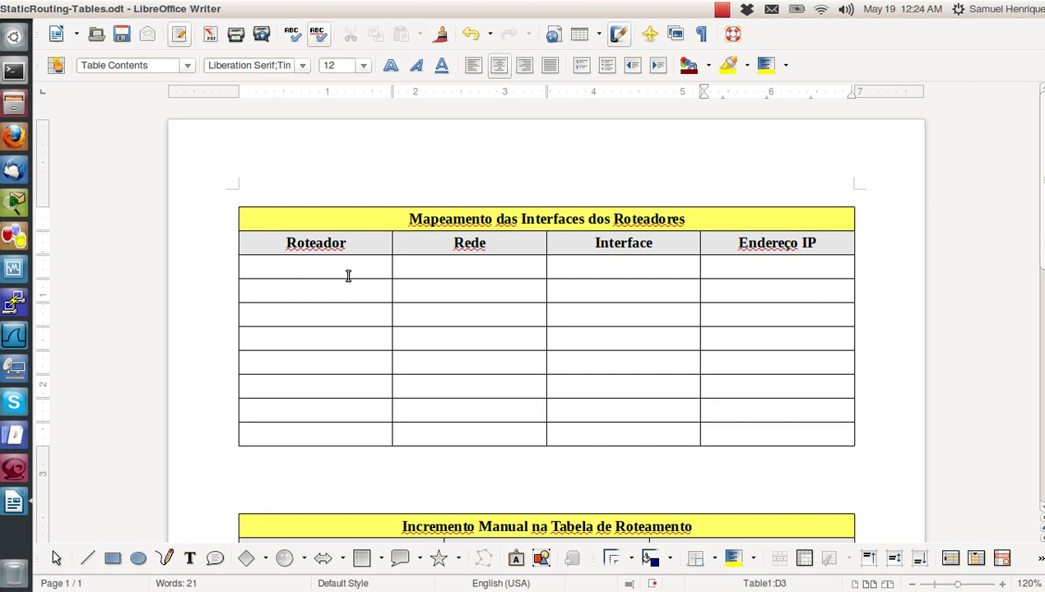
left_click_drag(347, 275, 768, 429)
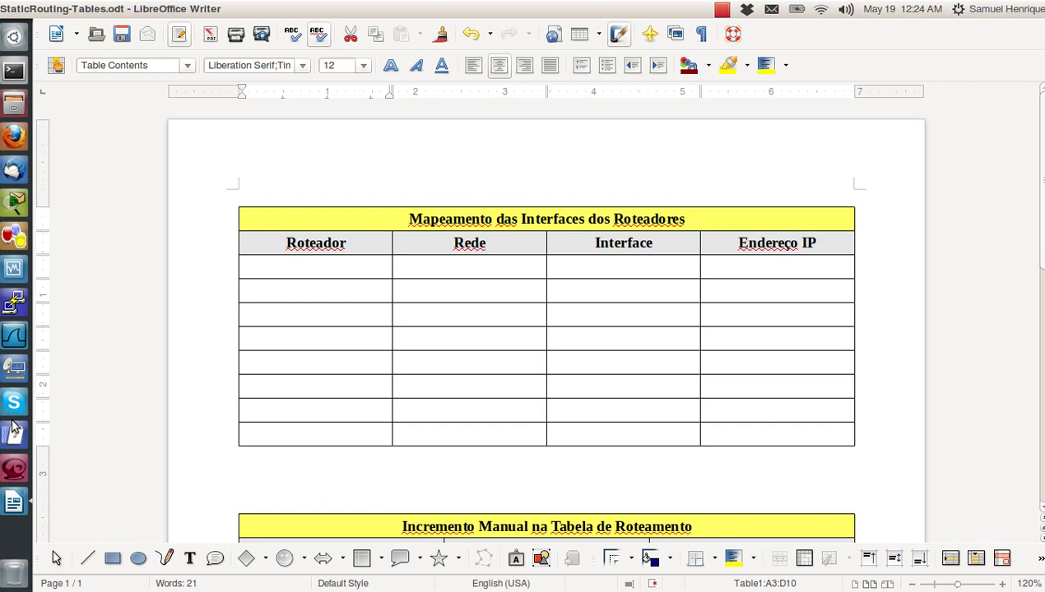
Check Roteador-A's link to Switch-LAN1 in Packet Tracer, and enter Roteador-A, network 192.168.1.0 and interface F0/0 in the Writer table's first empty row.
left_click(15, 270)
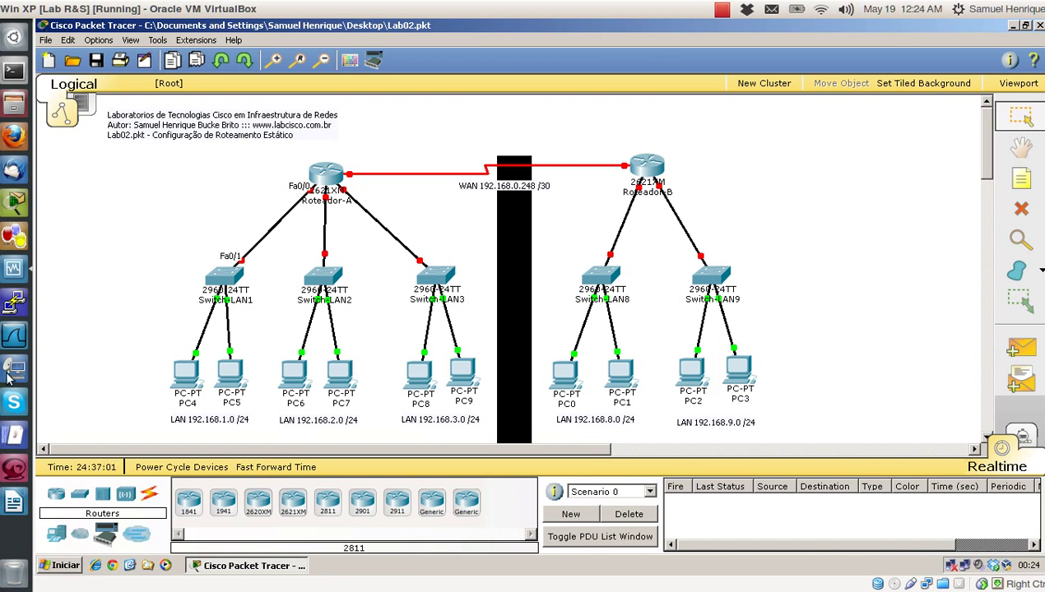
left_click(15, 500)
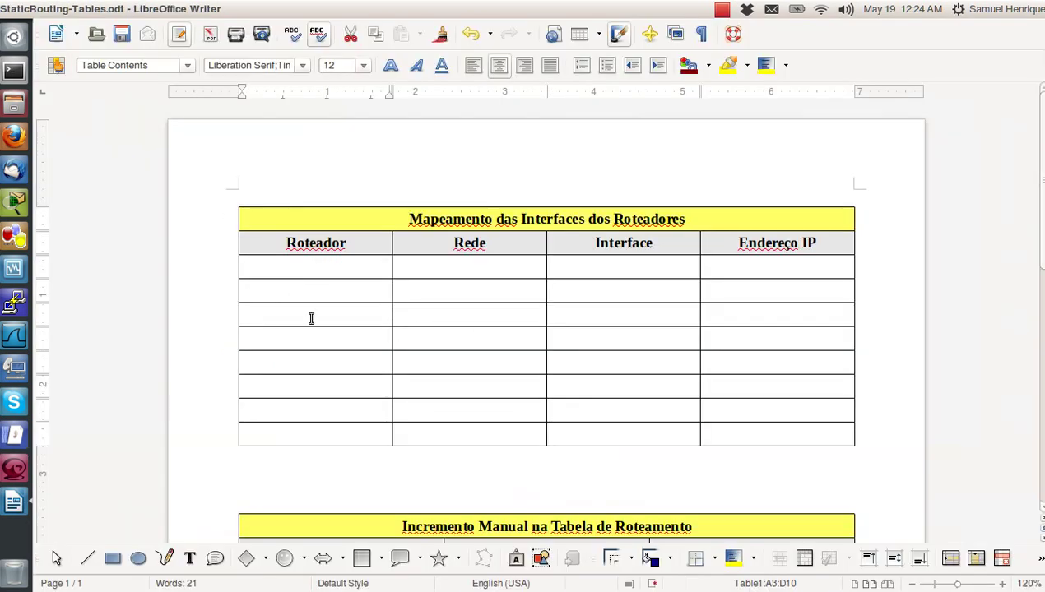
type("Roteador-A")
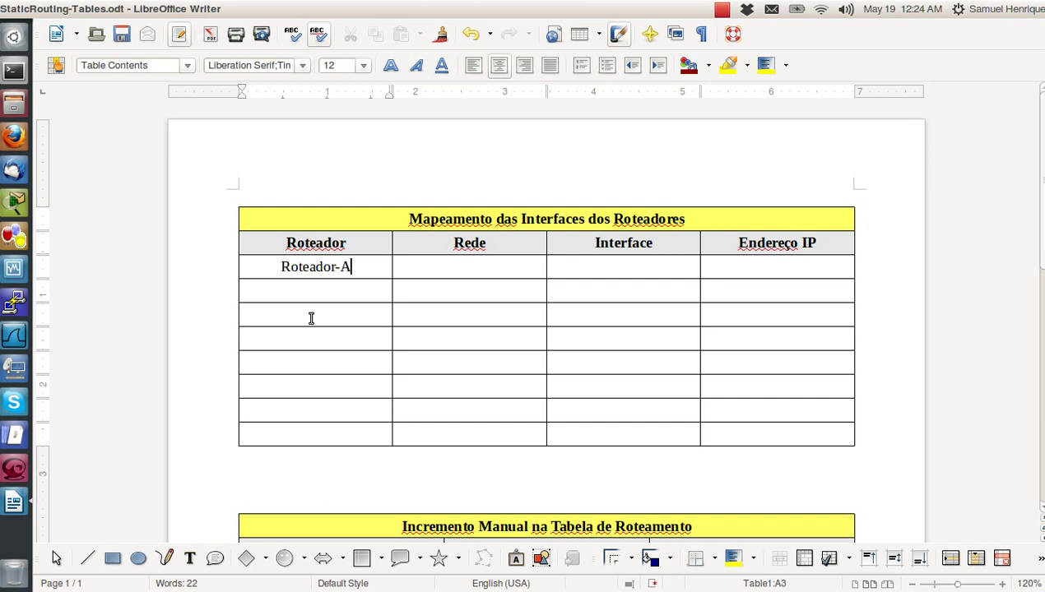
key("Tab")
type("192.1")
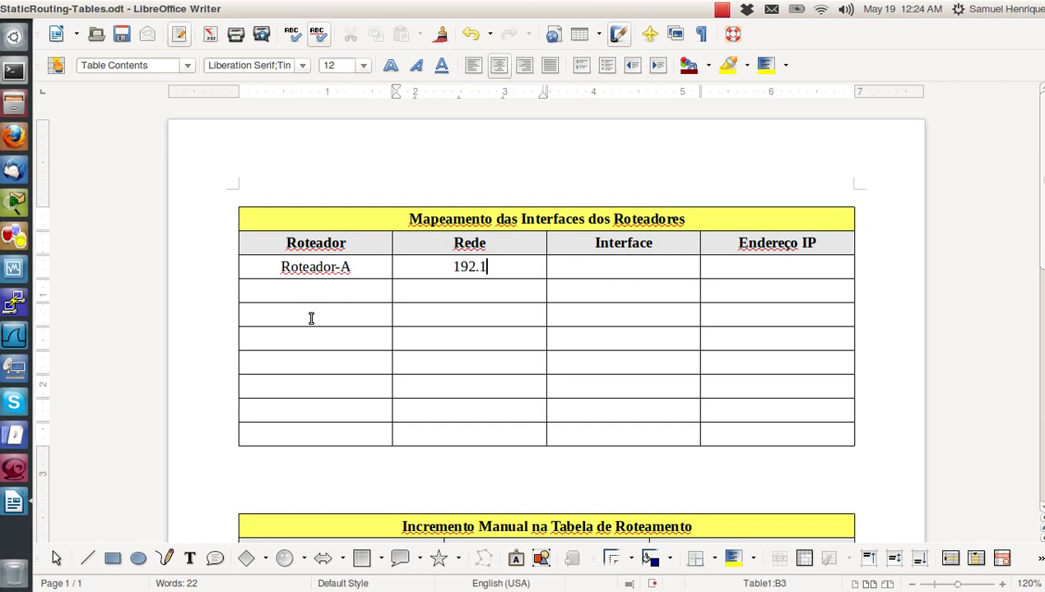
type("68.1.0")
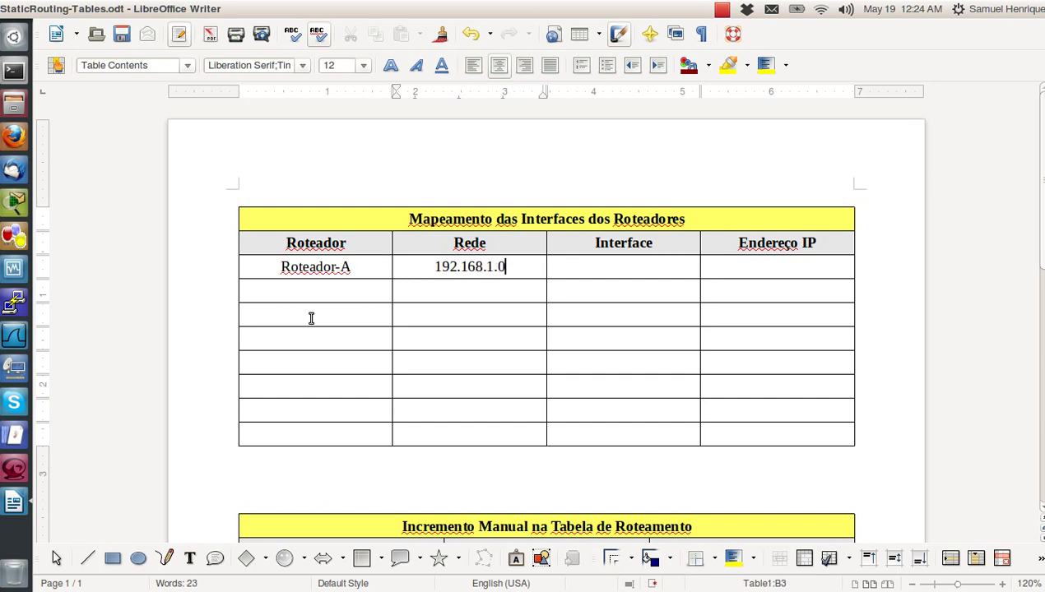
type("F0/0")
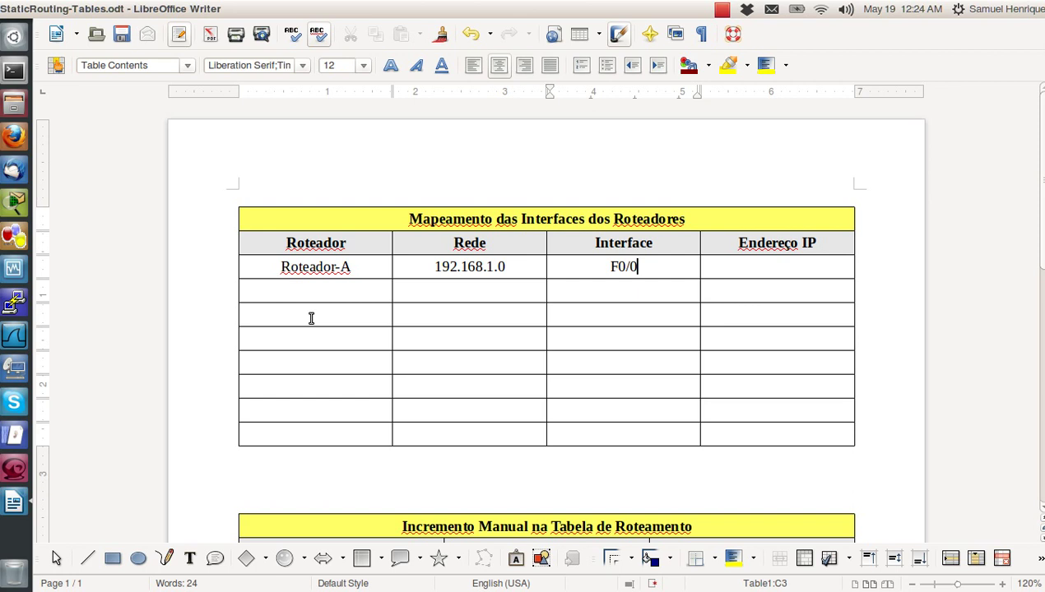
Enter 192.168.1.254 as the Endereço IP for Roteador-A's F0/0 interface in the interface mapping table.
left_click(730, 266)
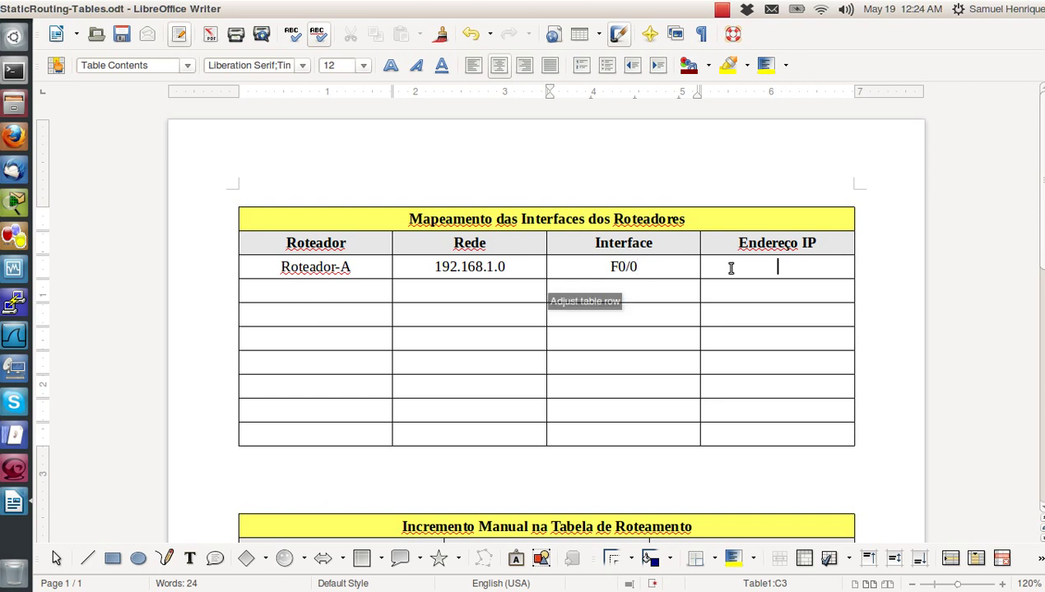
type("192,168")
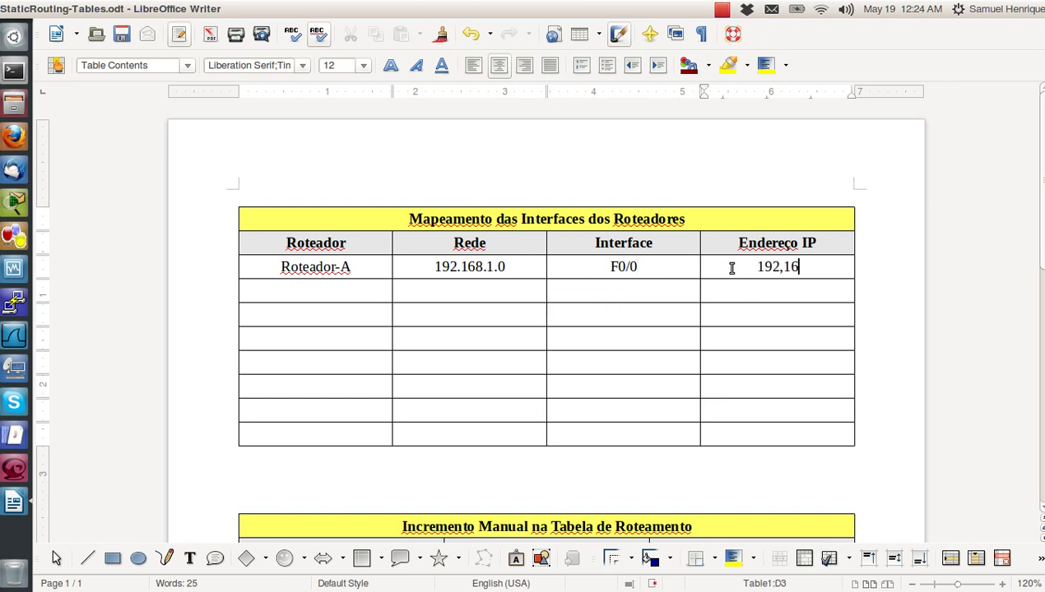
key("BackSpace")
key("BackSpace")
key("BackSpace")
key("BackSpace")
type(".168.1.254")
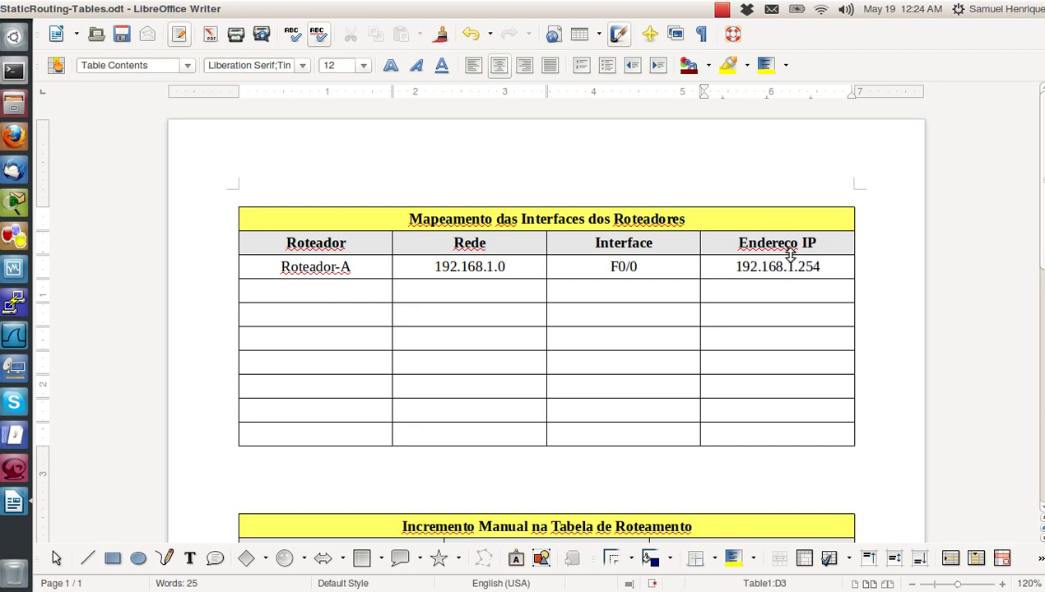
left_click_drag(829, 267, 734, 267)
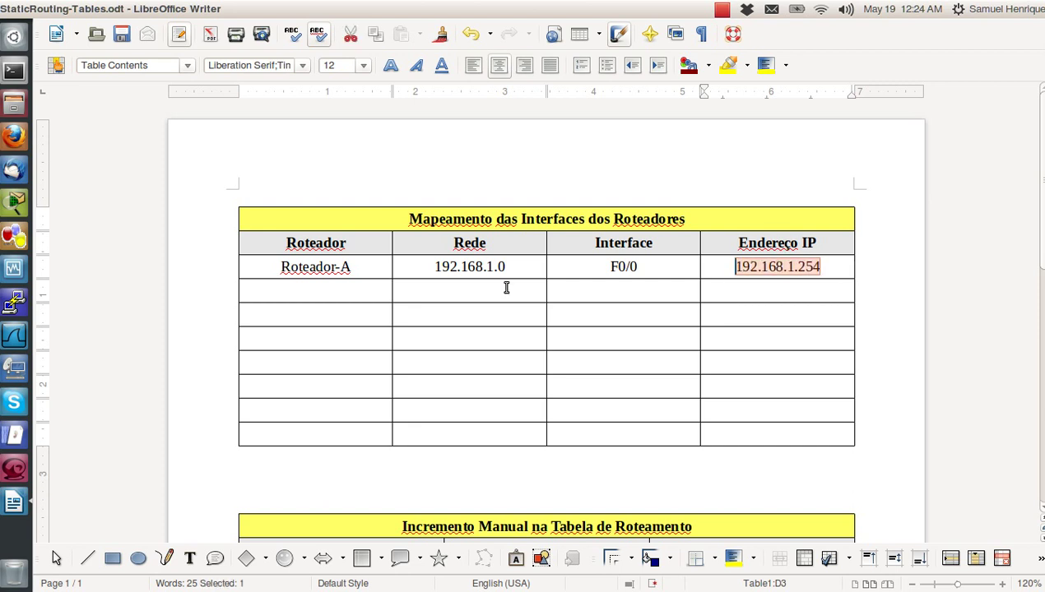
left_click_drag(415, 268, 516, 269)
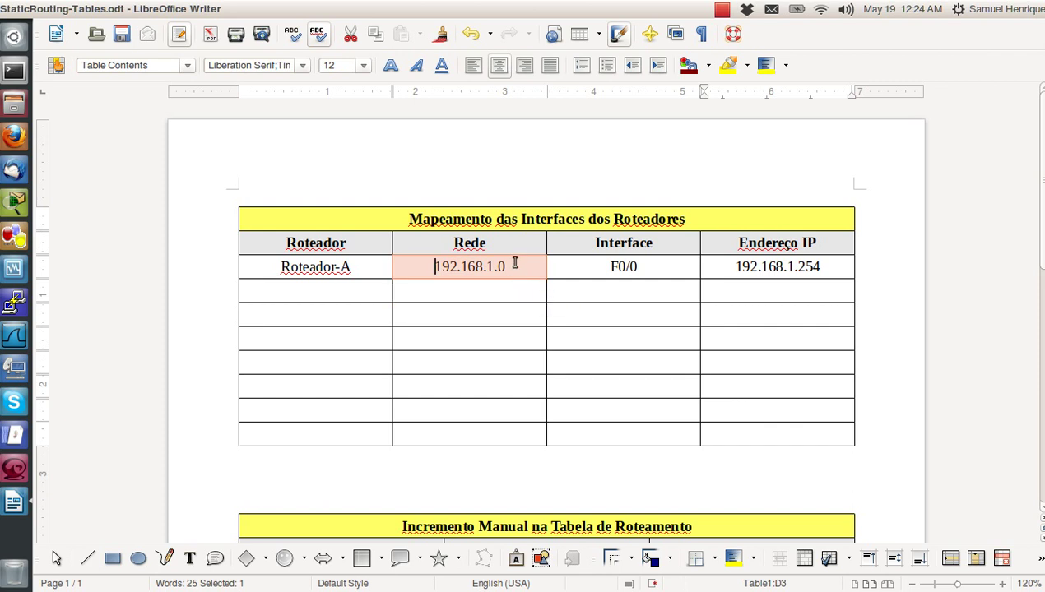
left_click(515, 262)
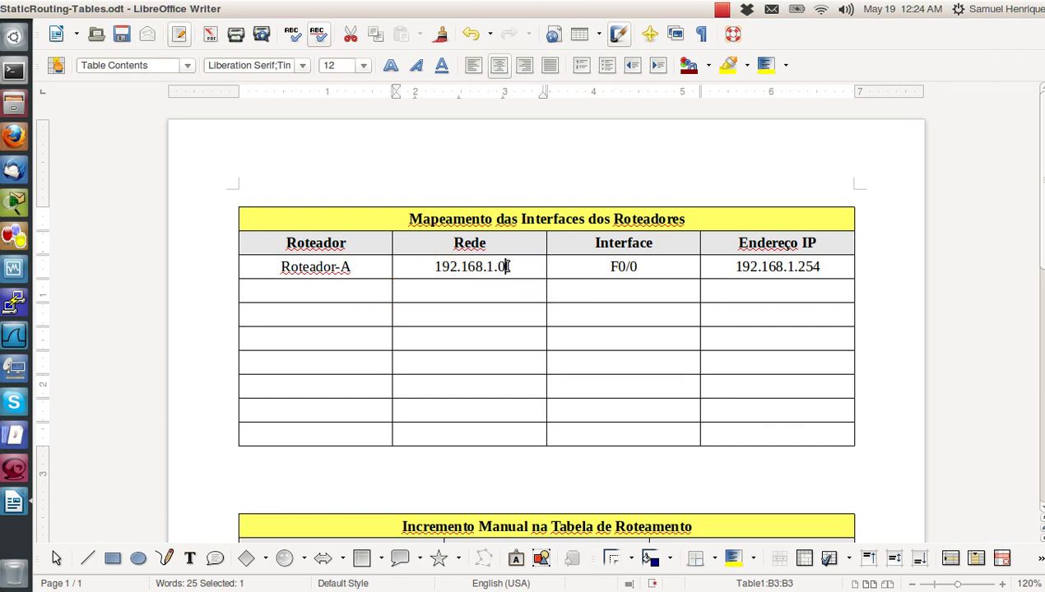
Review the network, interface and IP address entries in Roteador-A's first row of the interface mapping table.
key("shift+Left")
left_click_drag(512, 267, 440, 267)
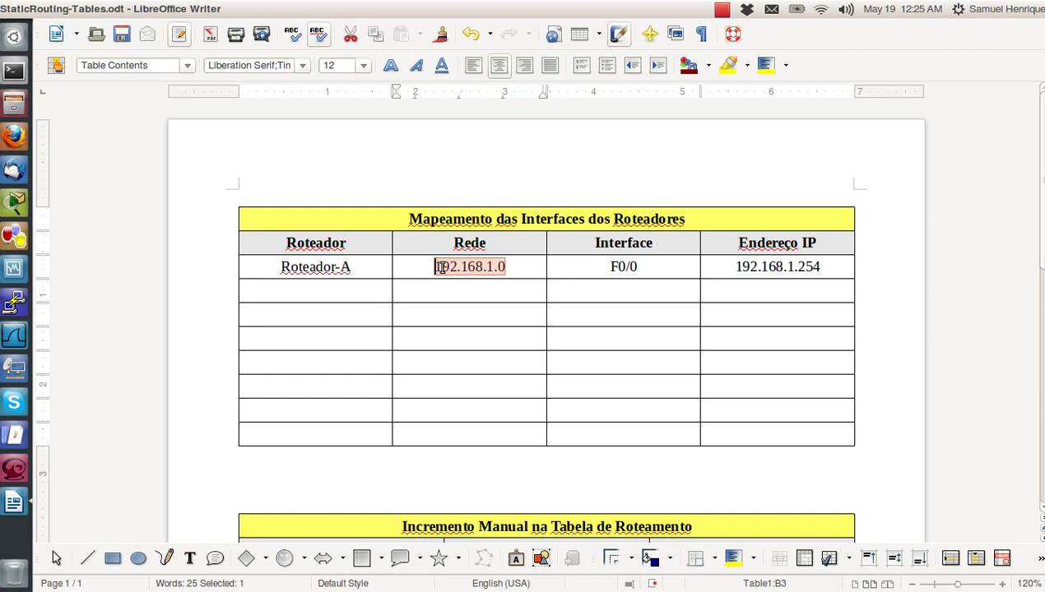
left_click(533, 266)
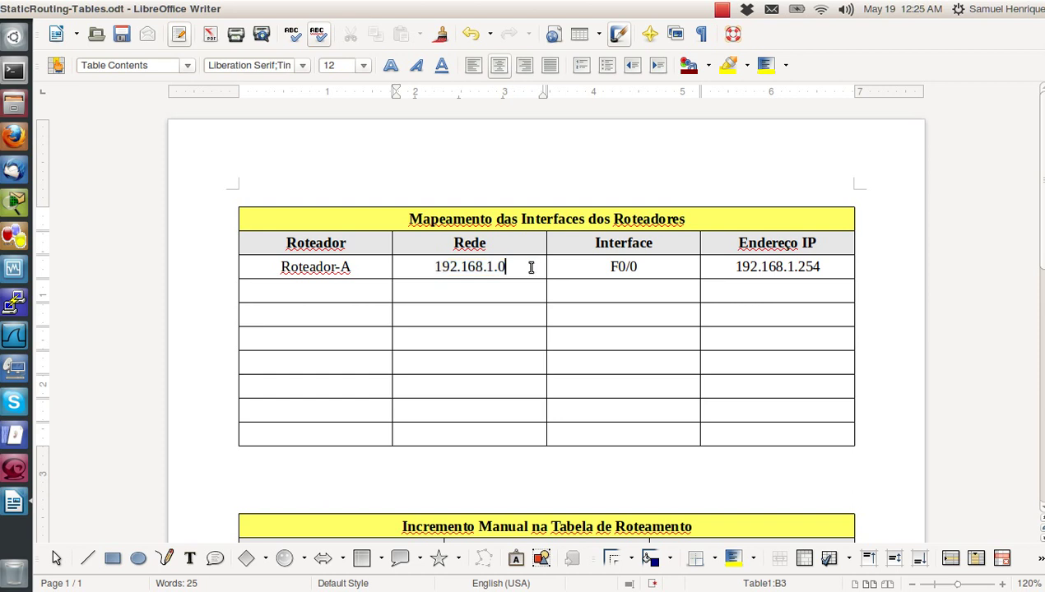
left_click_drag(416, 267, 512, 264)
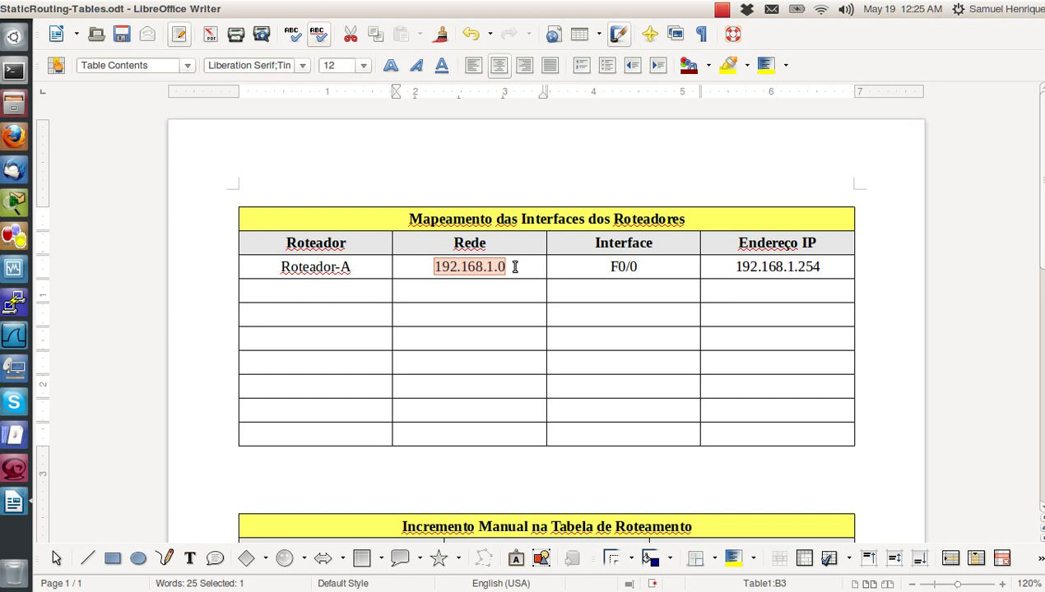
left_click(515, 267)
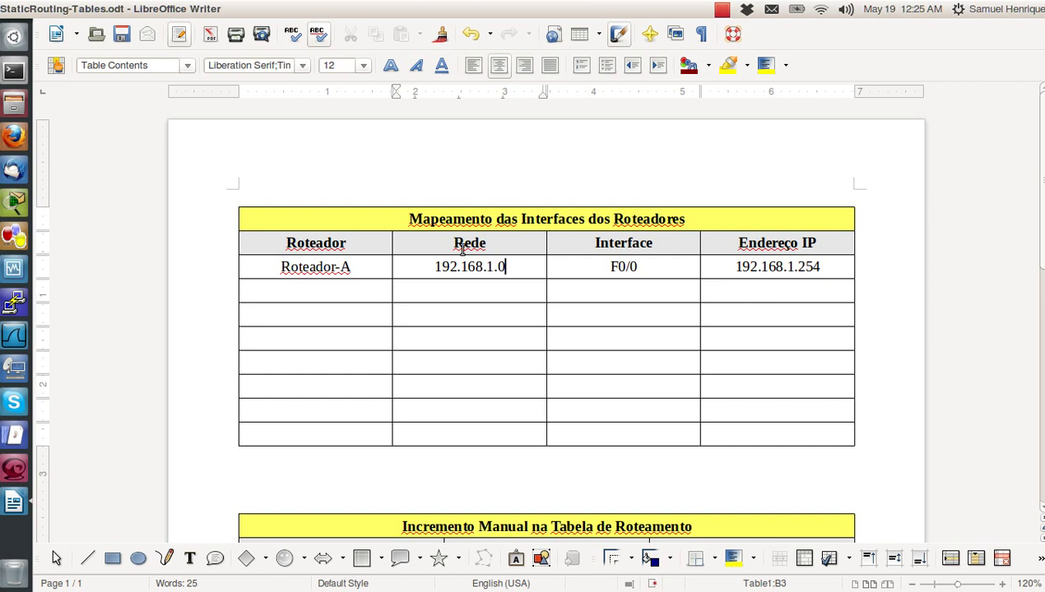
left_click(826, 266)
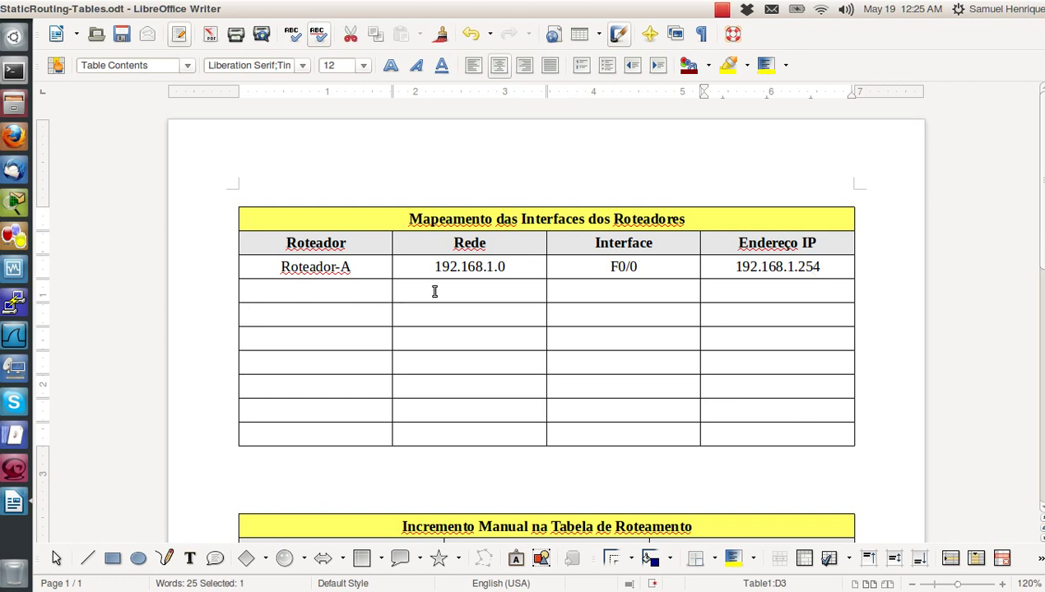
left_click(329, 294)
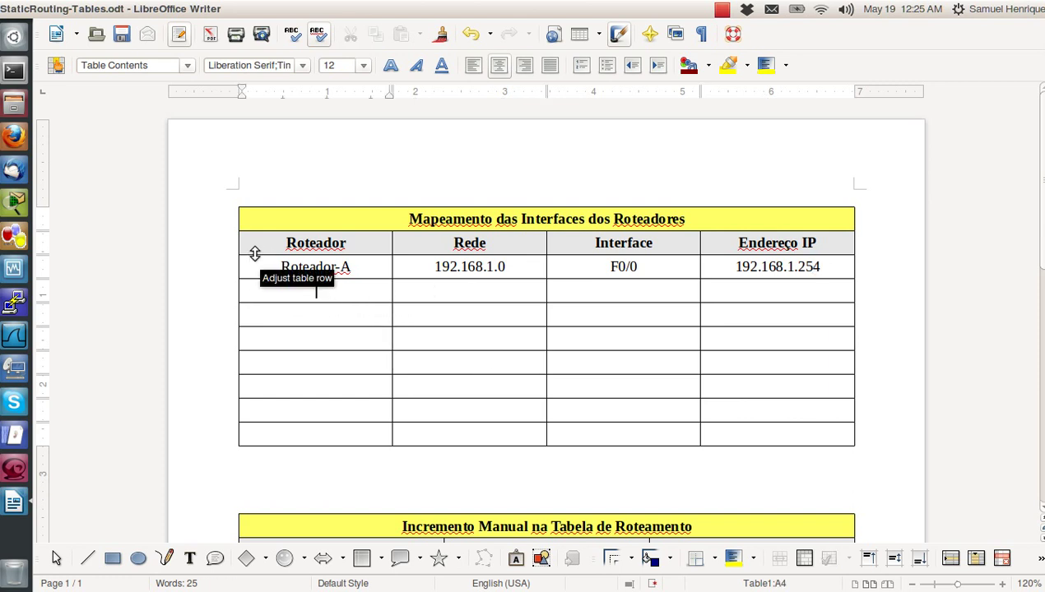
left_click_drag(246, 267, 797, 267)
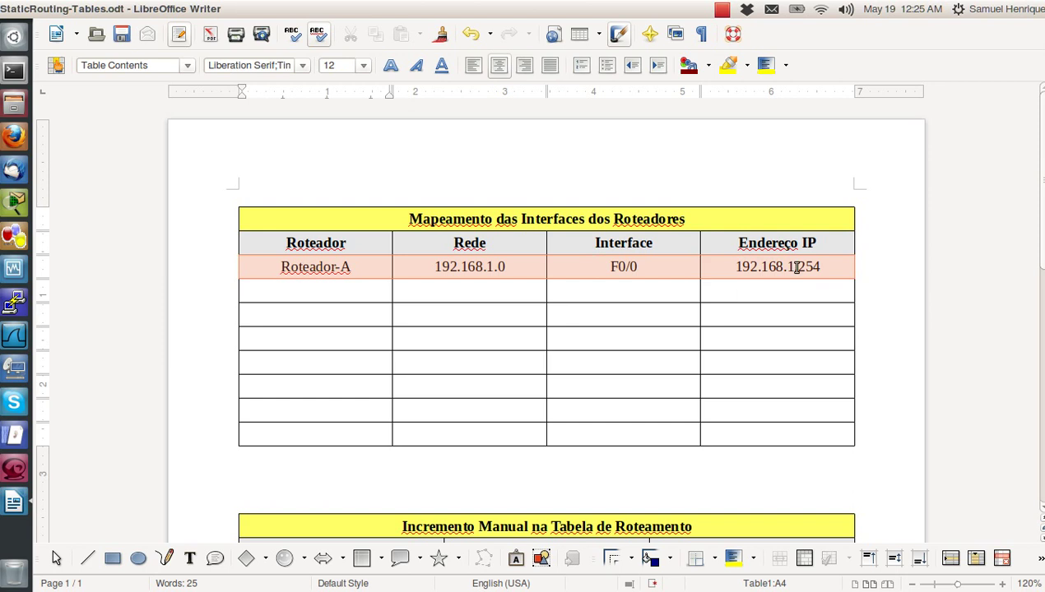
left_click(607, 294)
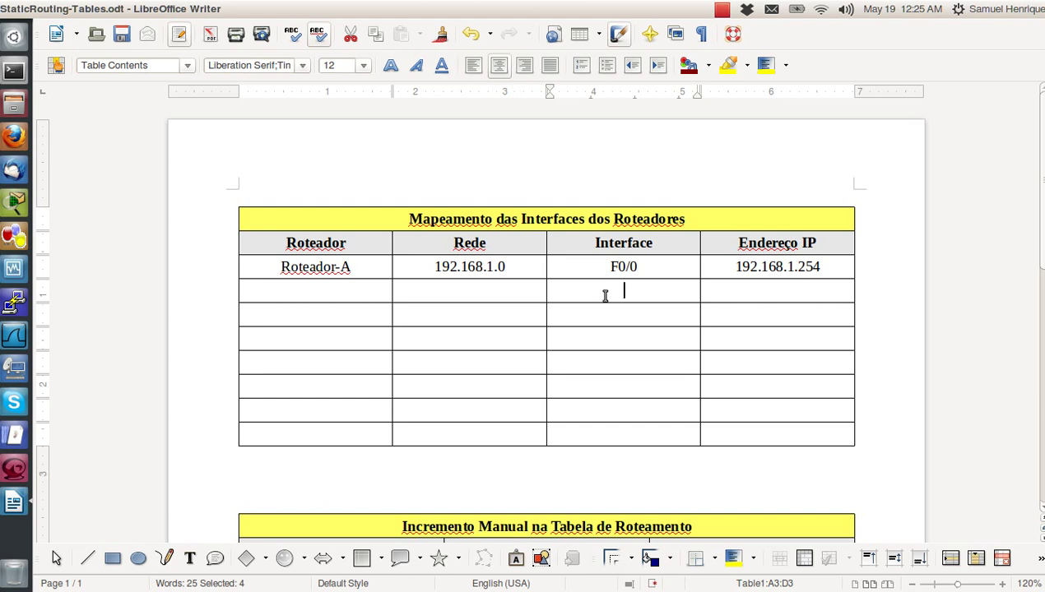
Check Roteador-A's link to Switch-LAN2 in Packet Tracer, and enter Roteador-A, network 192.168.2.0 and interface F0/1 in the Writer table's second row.
left_click(481, 292)
left_click(337, 297)
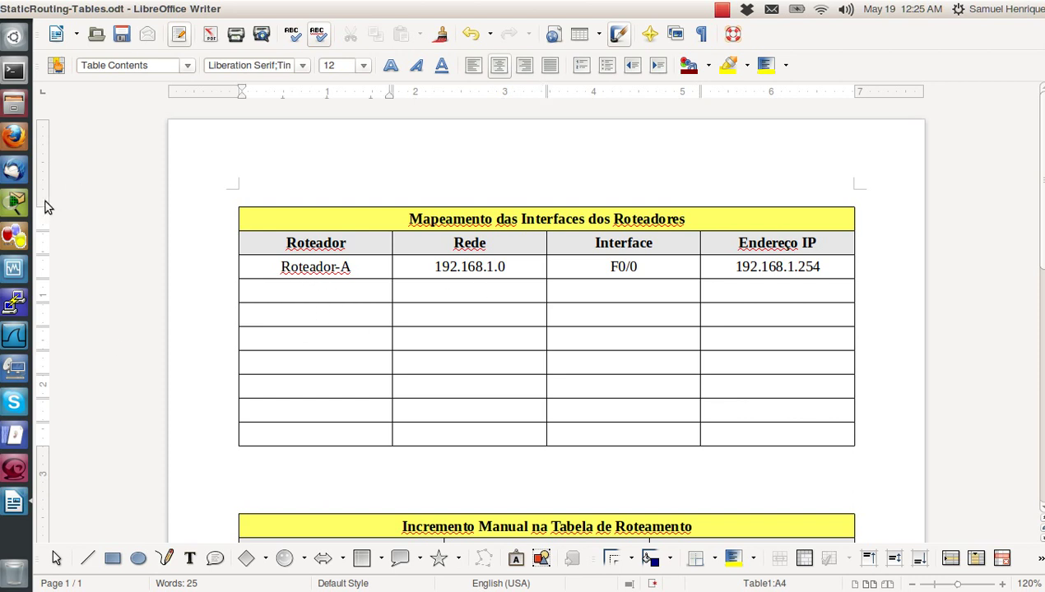
left_click(13, 269)
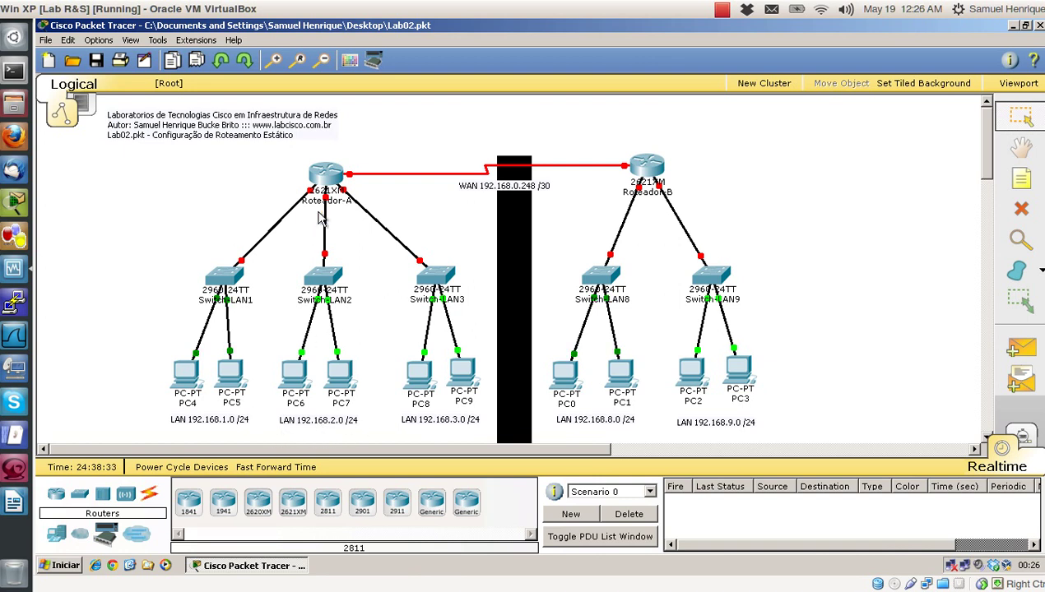
mouse_move(329, 205)
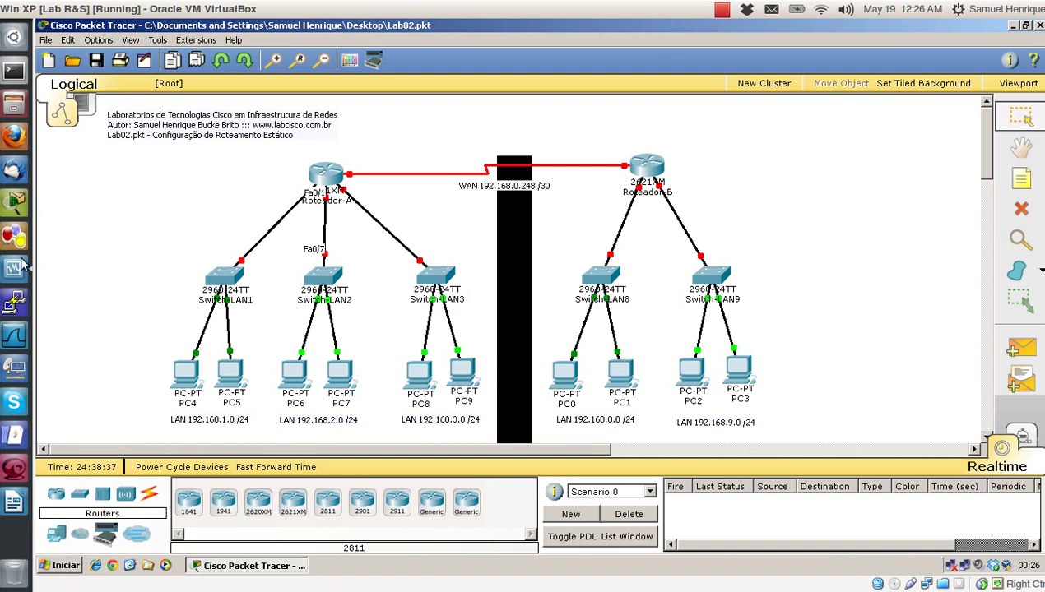
left_click(18, 510)
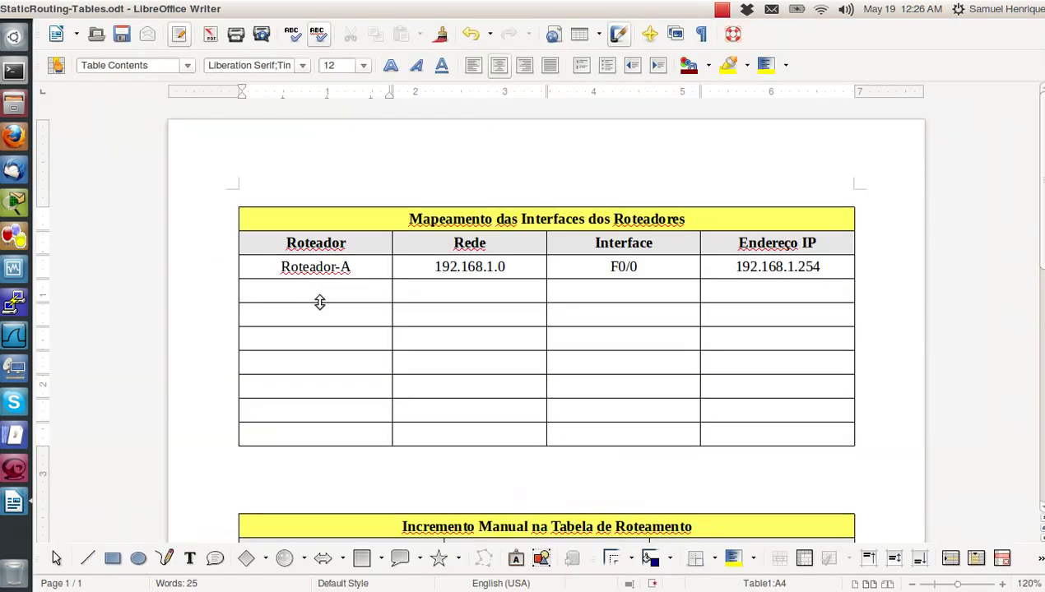
type("Roteador-A")
key("Tab")
type("192.168.2.0")
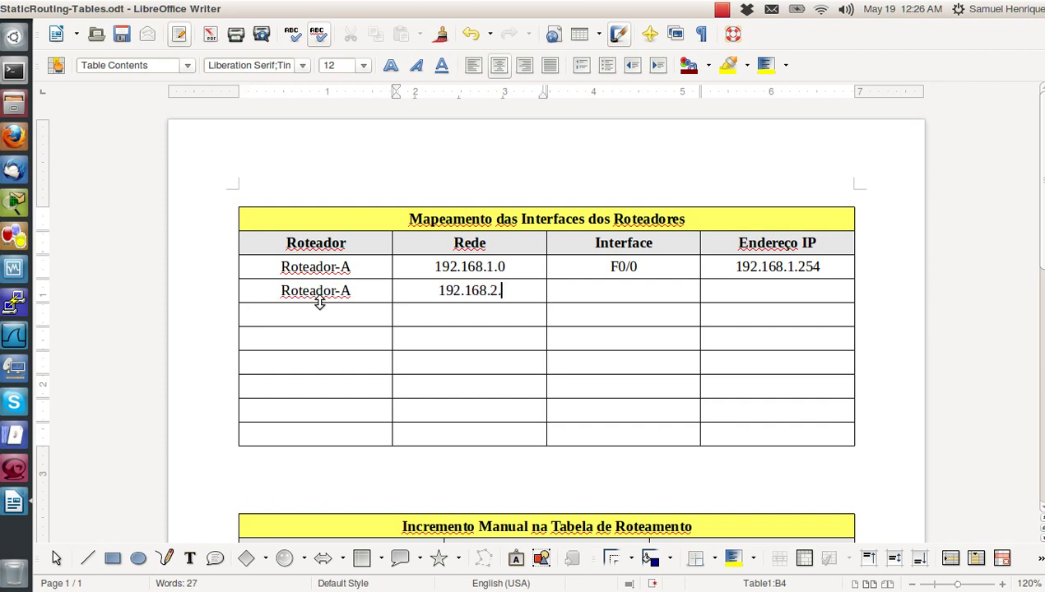
key("Tab")
type("f0/1")
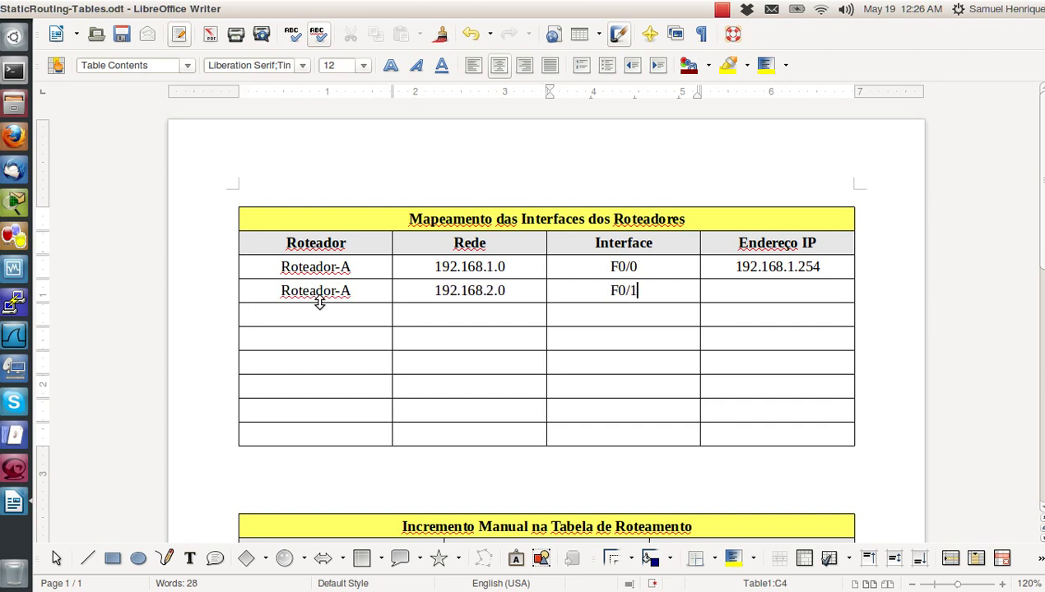
Enter 192.168.2.254 as the Endereço IP for Roteador-A's F0/1 interface.
left_click(722, 290)
type("192.168")
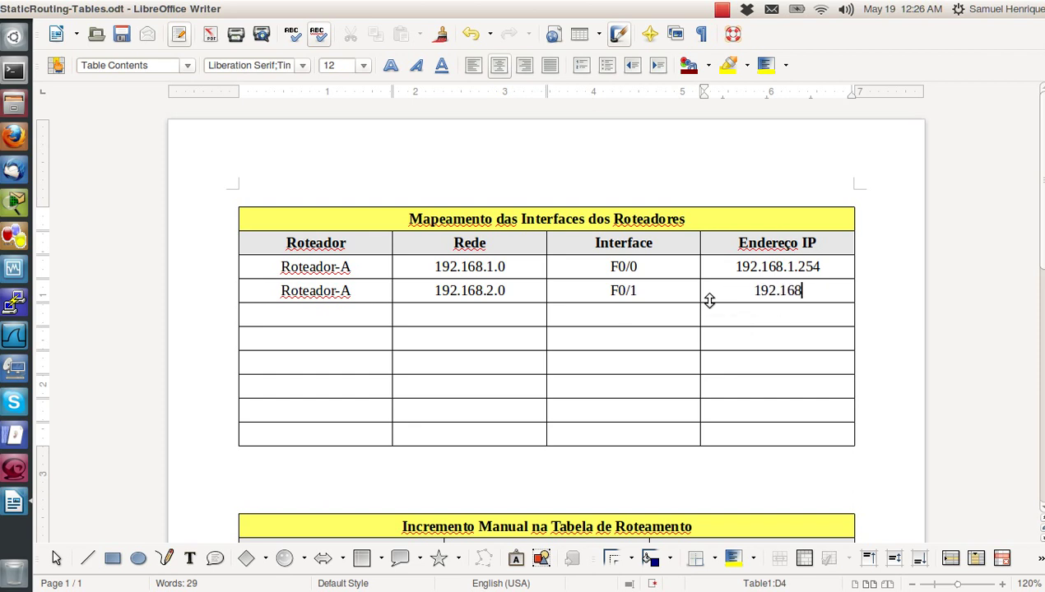
type(".2.254")
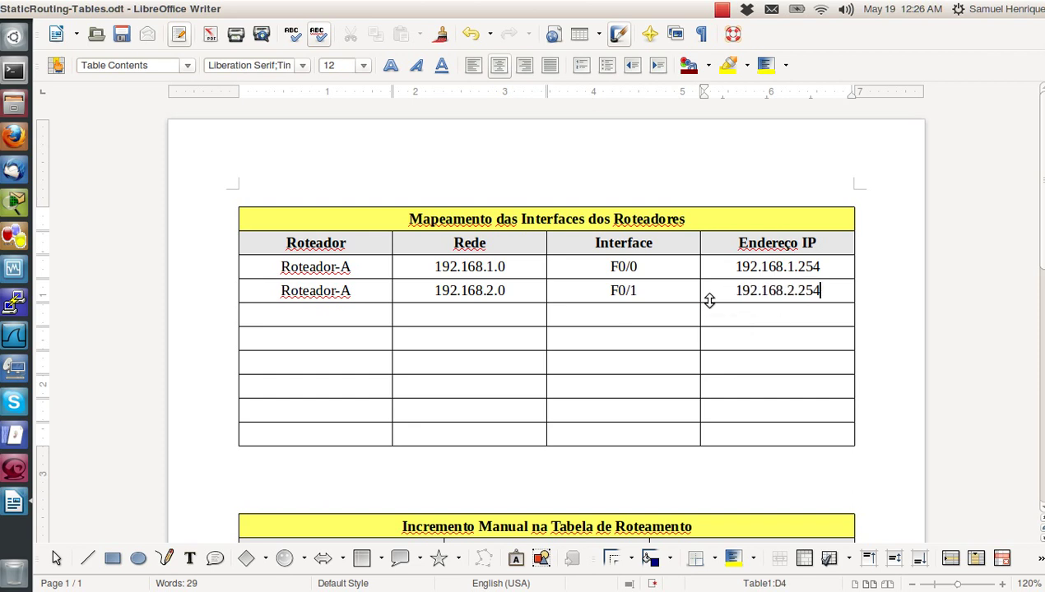
Check Roteador-A's link to Switch-LAN3 in Packet Tracer, and enter Roteador-A, network 192.168.3.0 and interface F1/0 in the Writer table's third row.
left_click(317, 313)
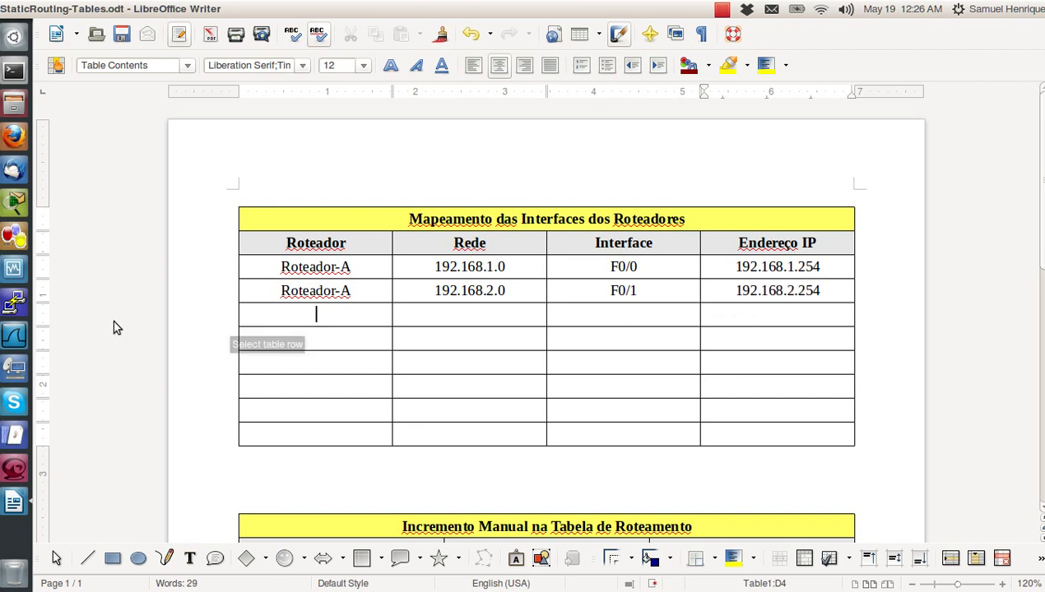
left_click(13, 272)
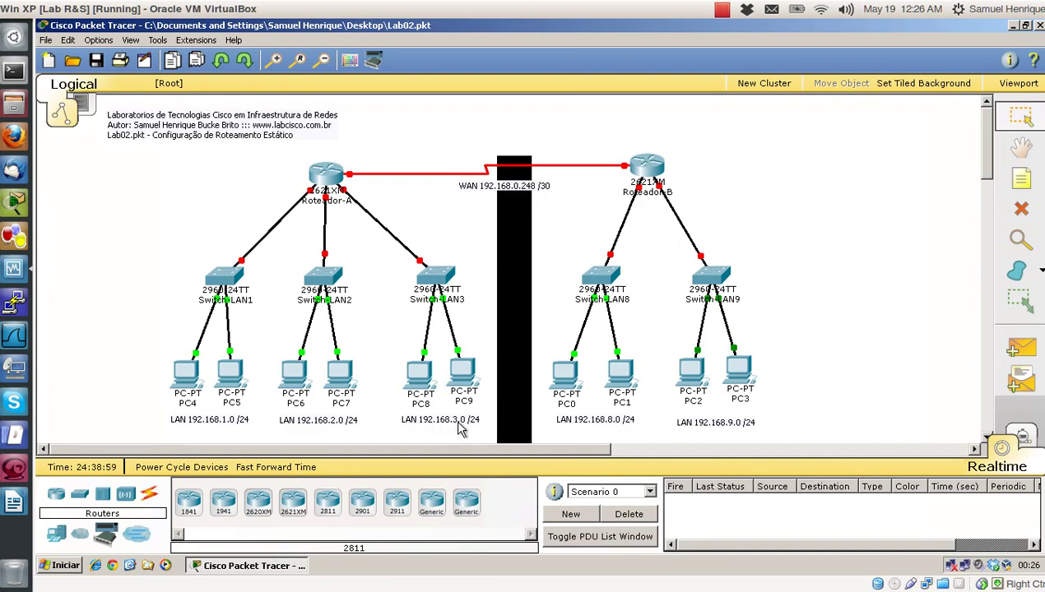
mouse_move(347, 200)
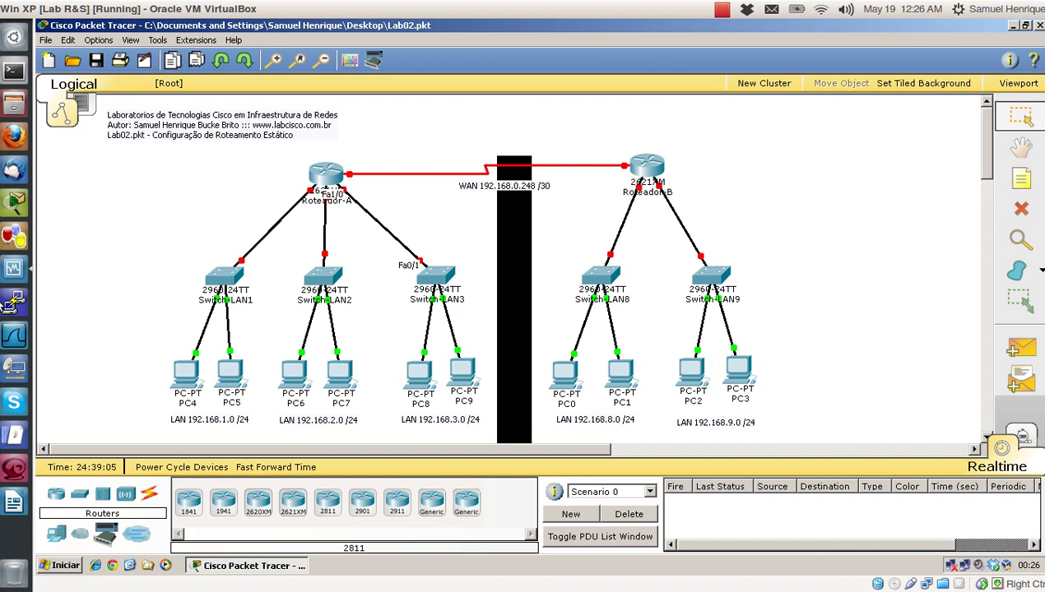
left_click(14, 500)
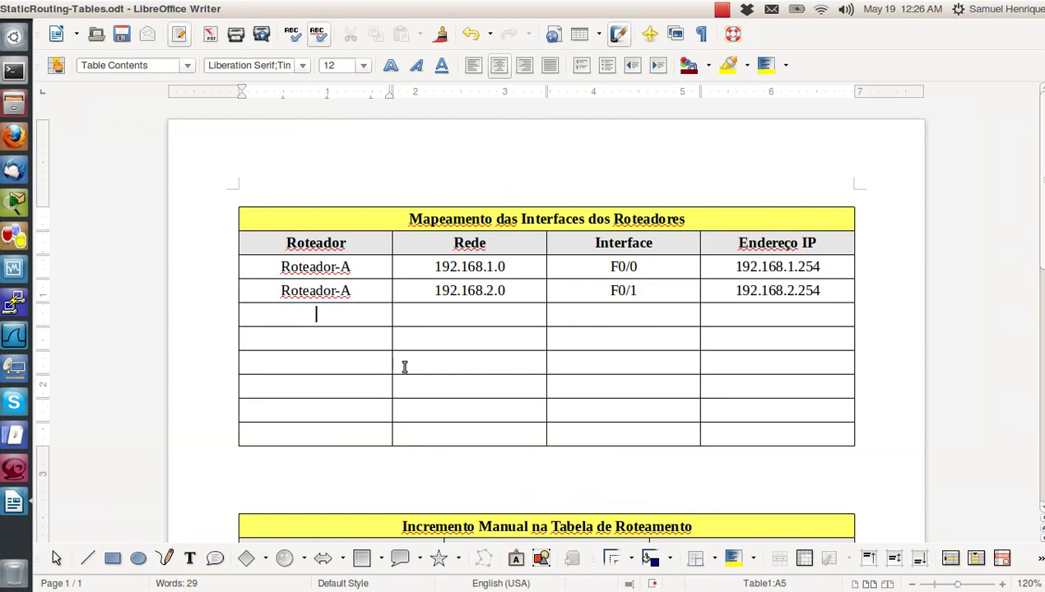
type("Roteador")
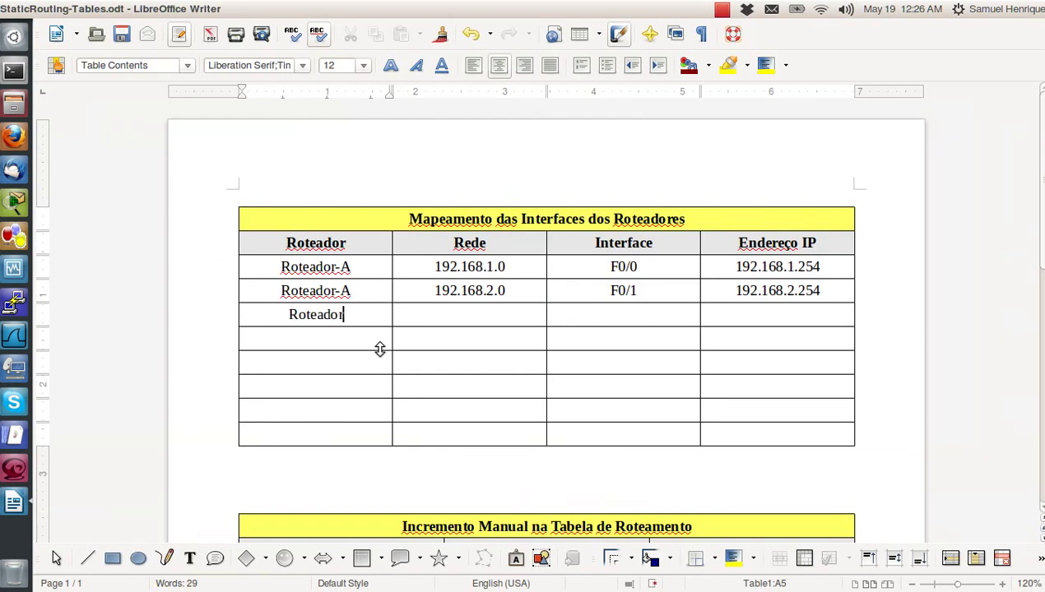
type("-A")
key("Tab")
type("192")
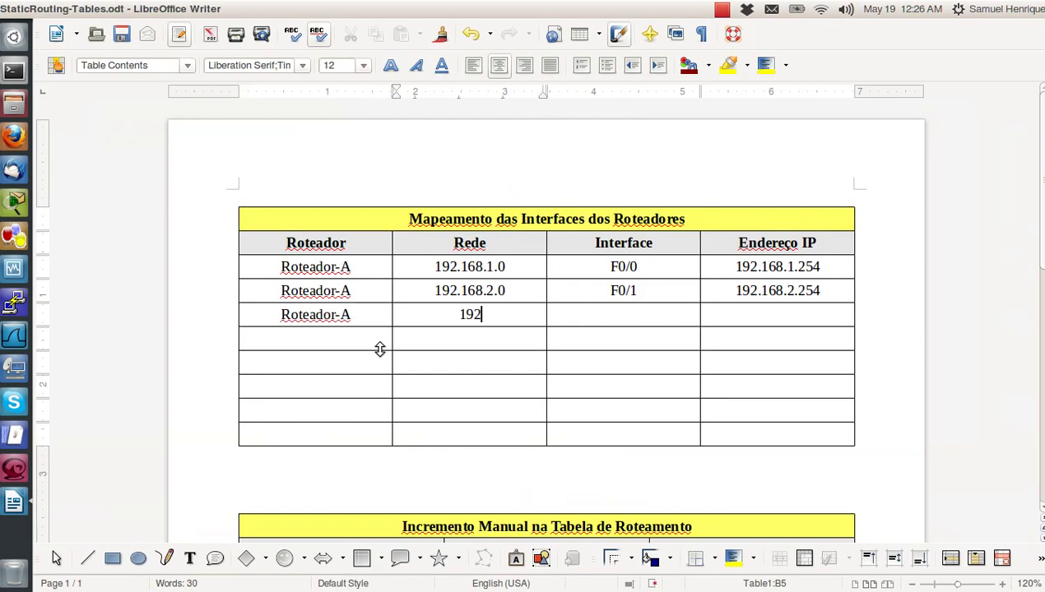
type(".168.3.")
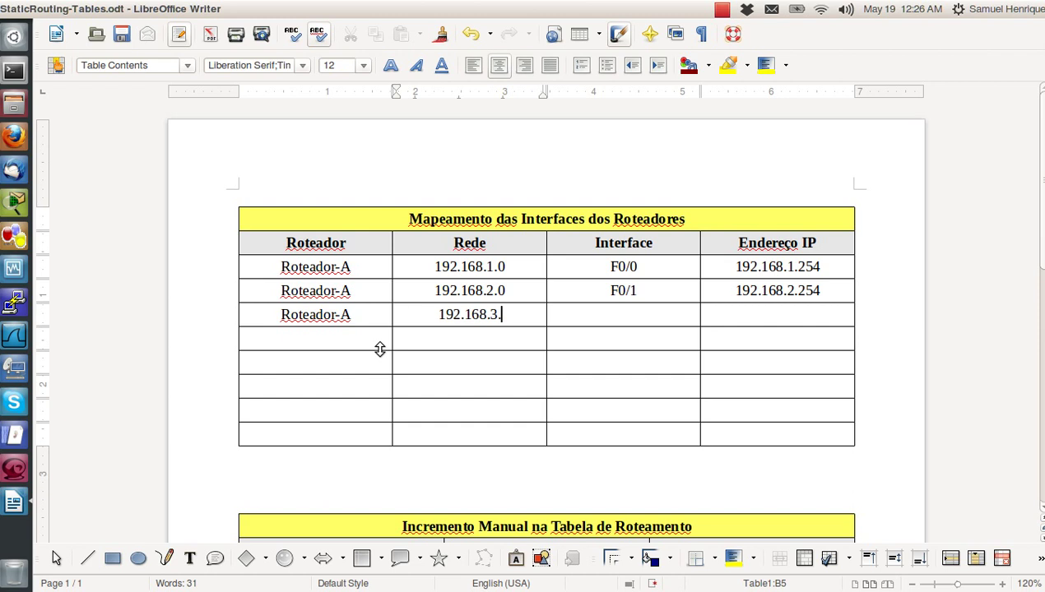
type("0F")
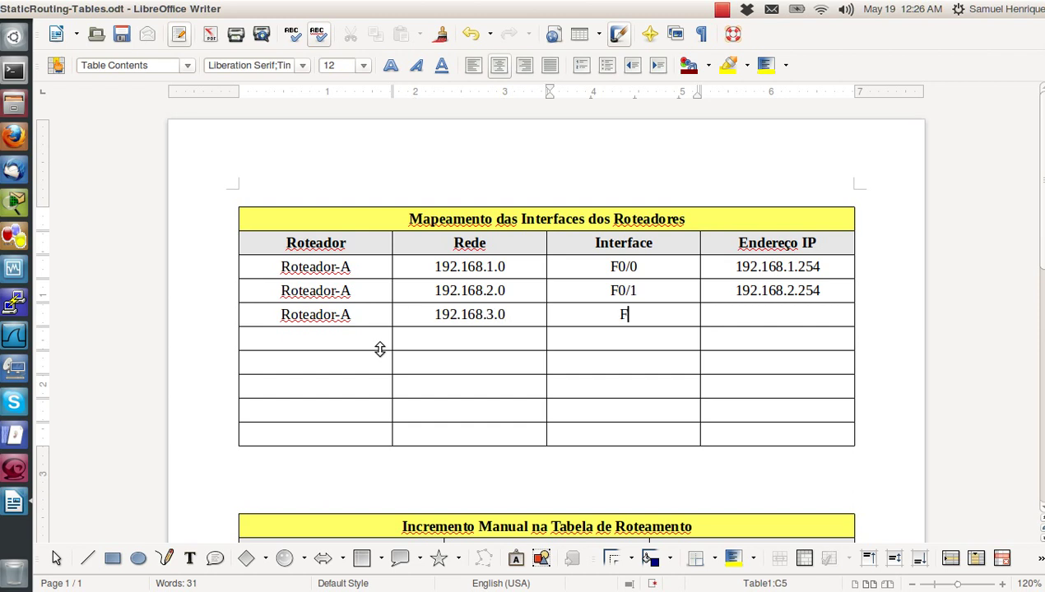
type("1/0")
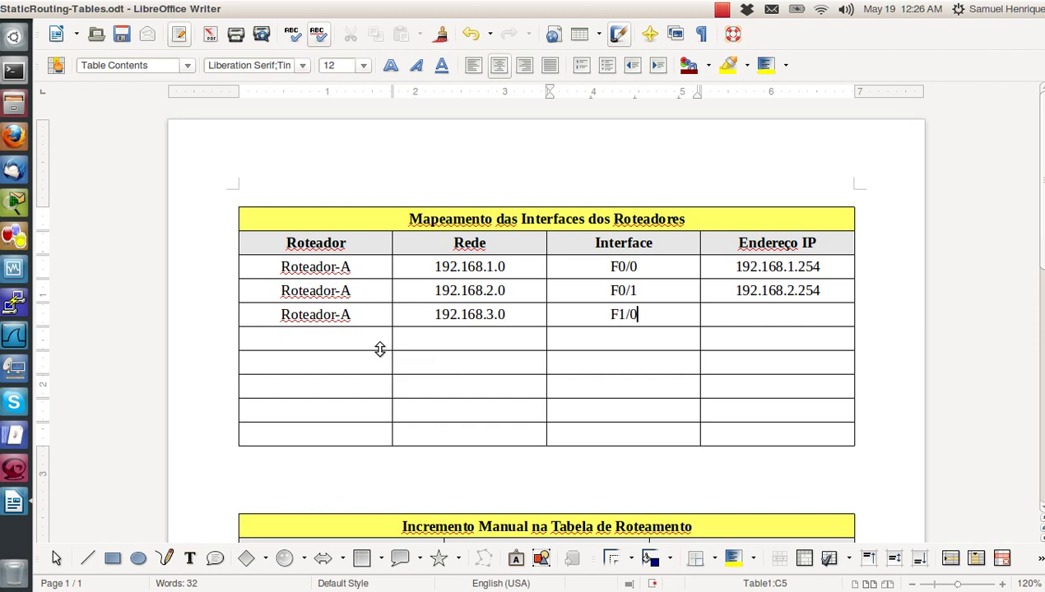
Enter 192.168.3.254 as the Endereço IP for Roteador-A's F1/0 interface.
left_click(761, 310)
type("1")
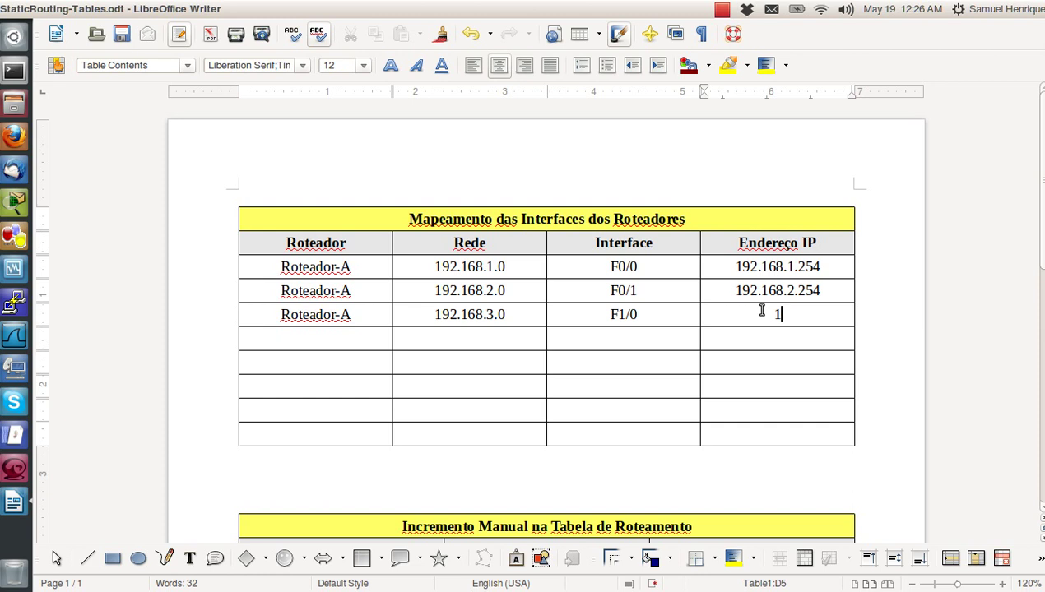
type("92.168")
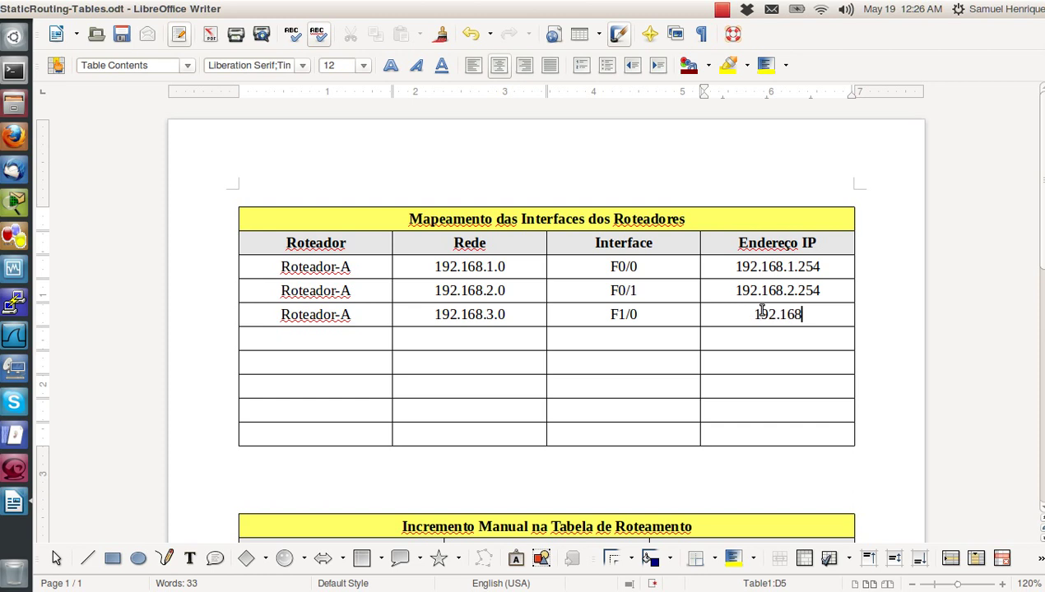
type(".3.254")
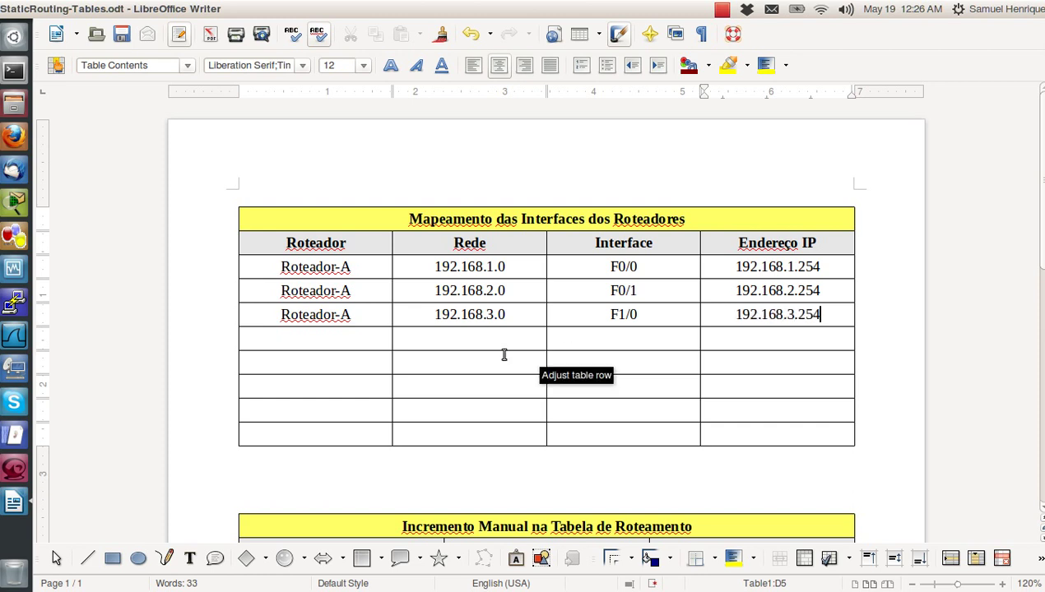
Append the prefix length (/24) to the 192.168.1.0, 192.168.2.0 and 192.168.3.0 entries in the Rede column.
left_click(476, 339)
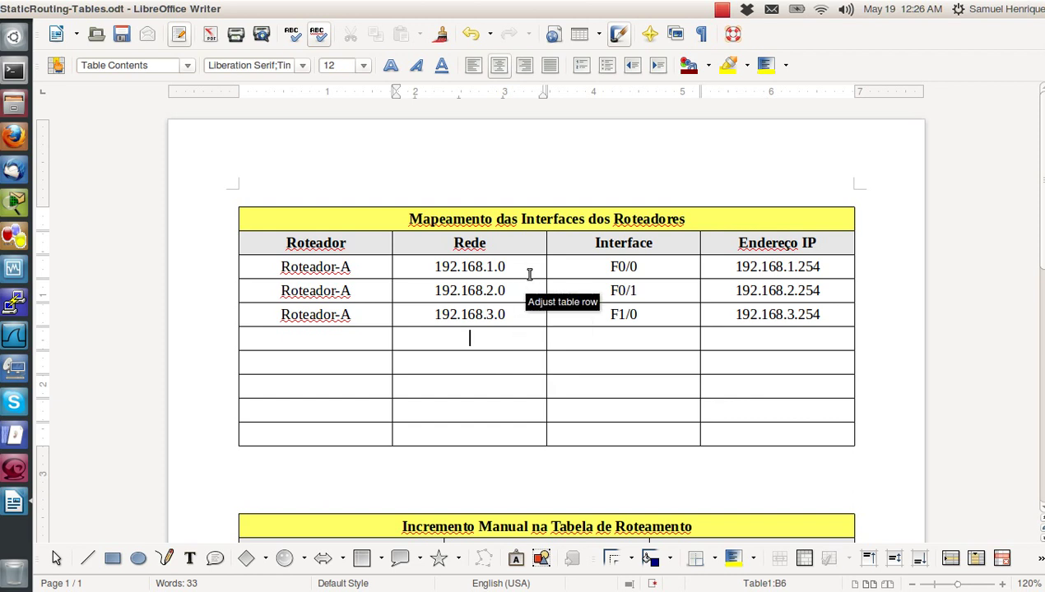
left_click(527, 272)
type("(")
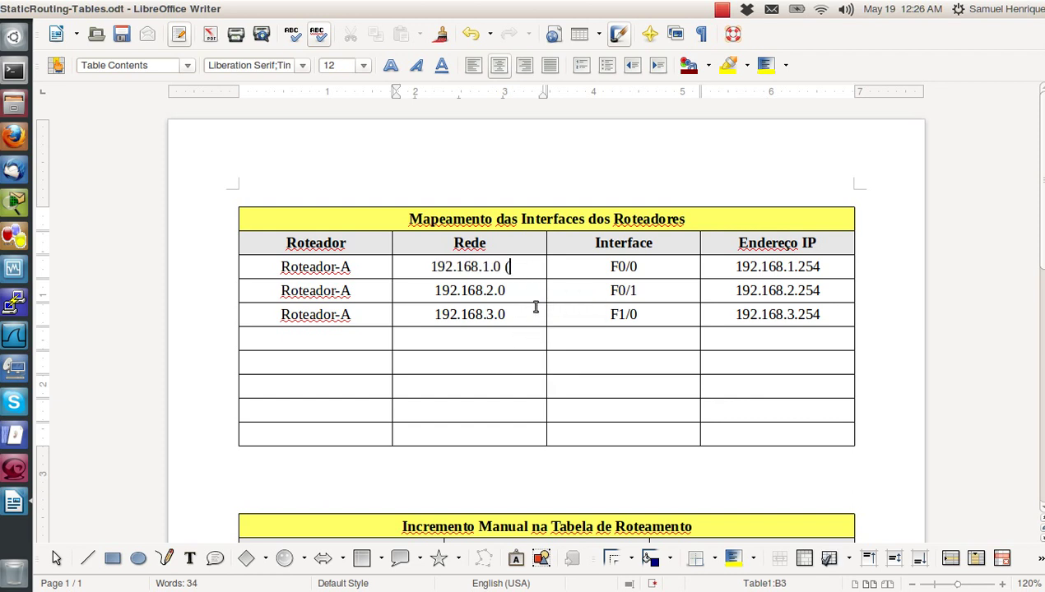
type("/24)")
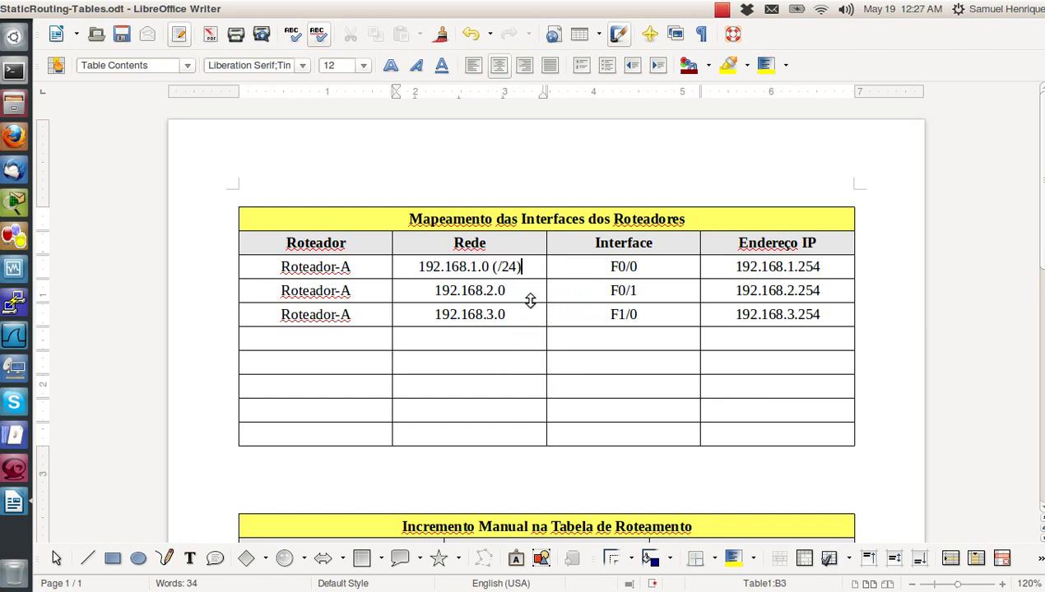
left_click(529, 296)
type("(/24")
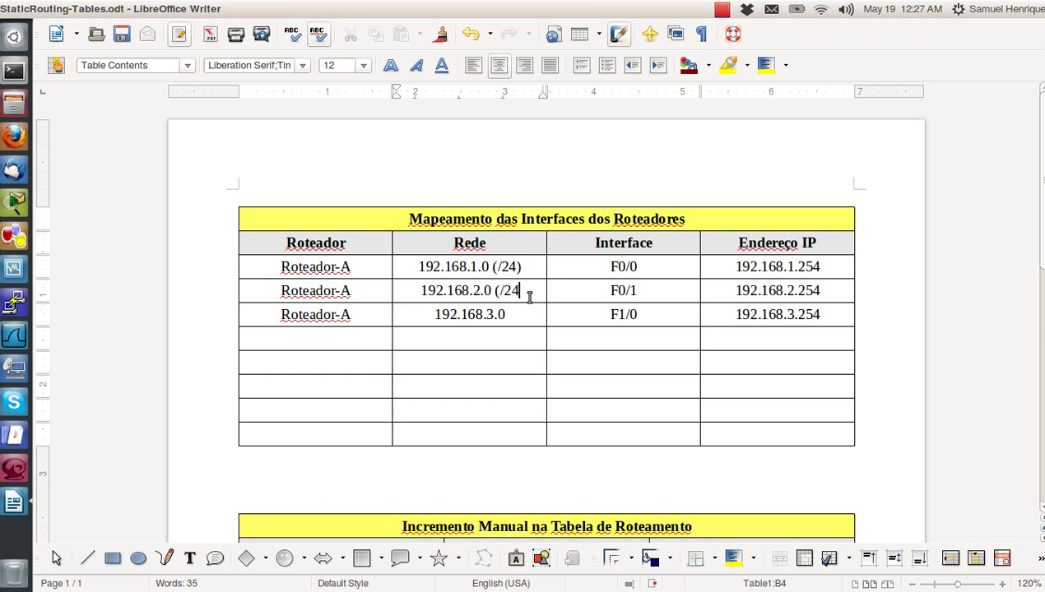
type(")")
left_click(524, 309)
type("(/24)")
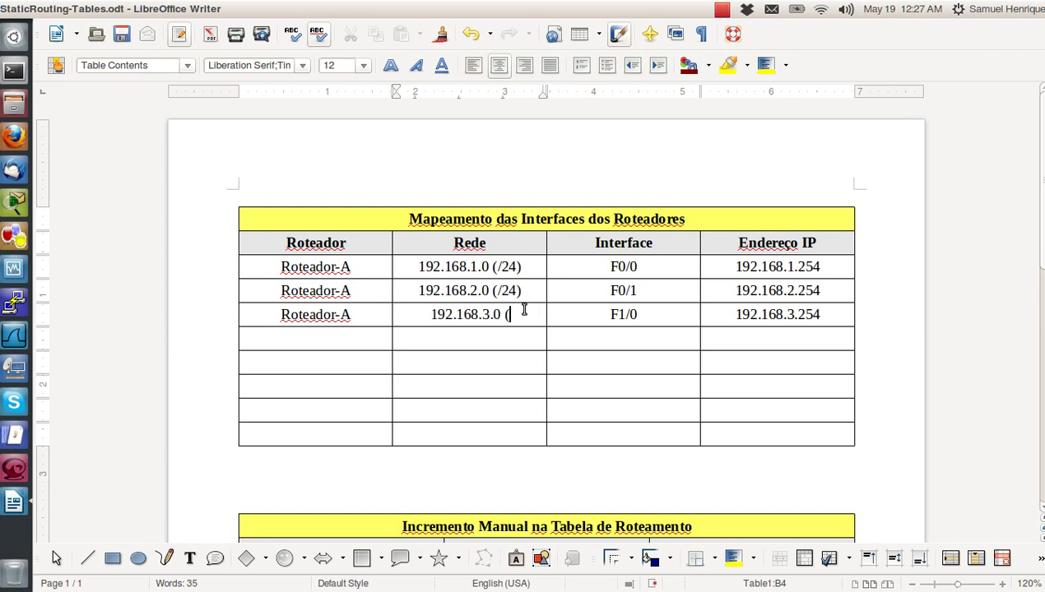
Check the WAN link in Packet Tracer, and enter Roteador-A and network 192.168.0.248 (/30) in the Writer table's fourth data row.
left_click(476, 344)
left_click(322, 343)
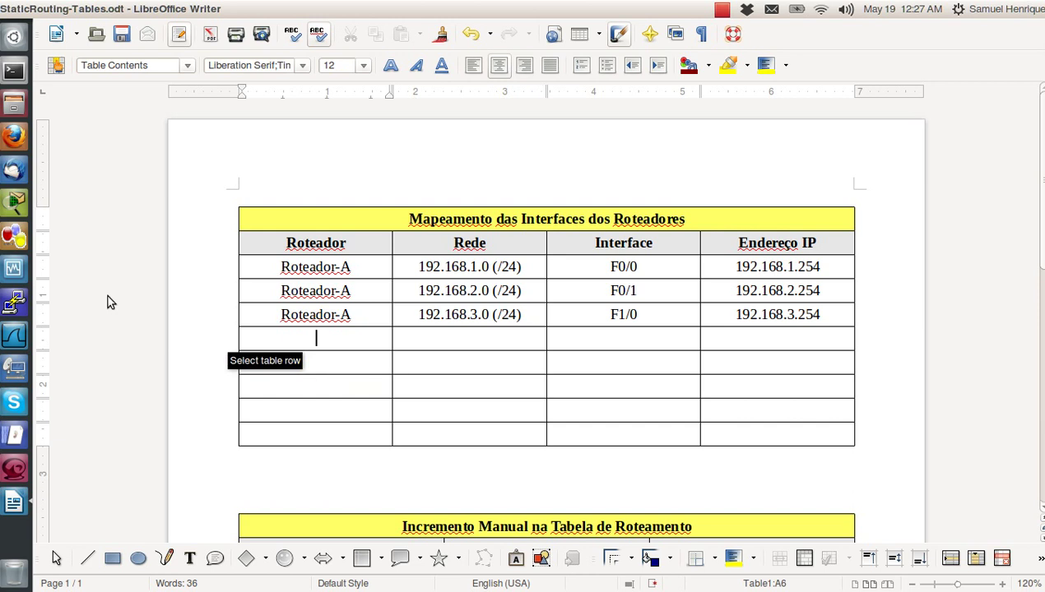
left_click(13, 268)
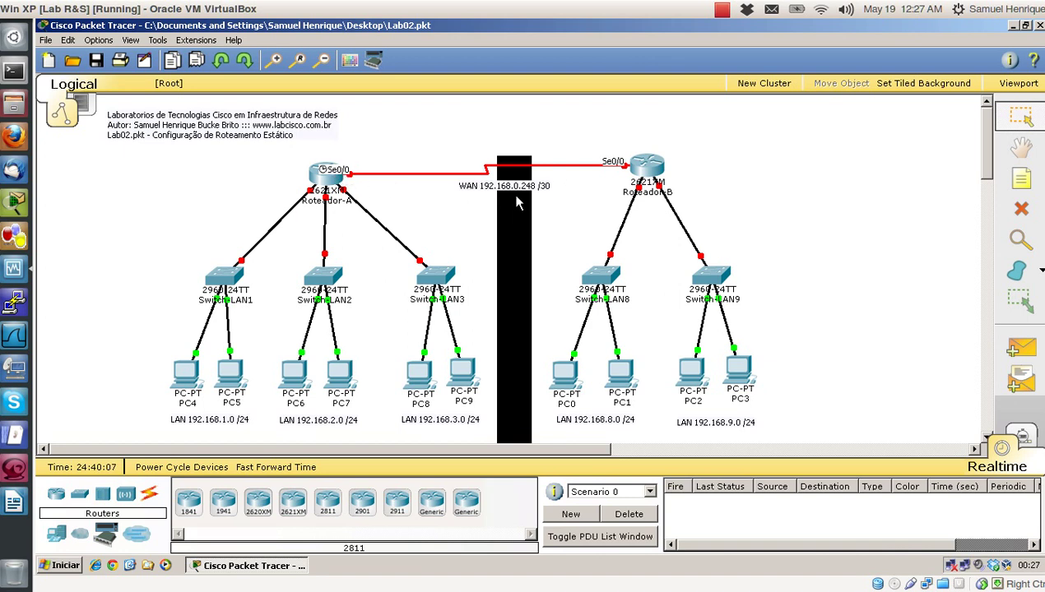
left_click(6, 505)
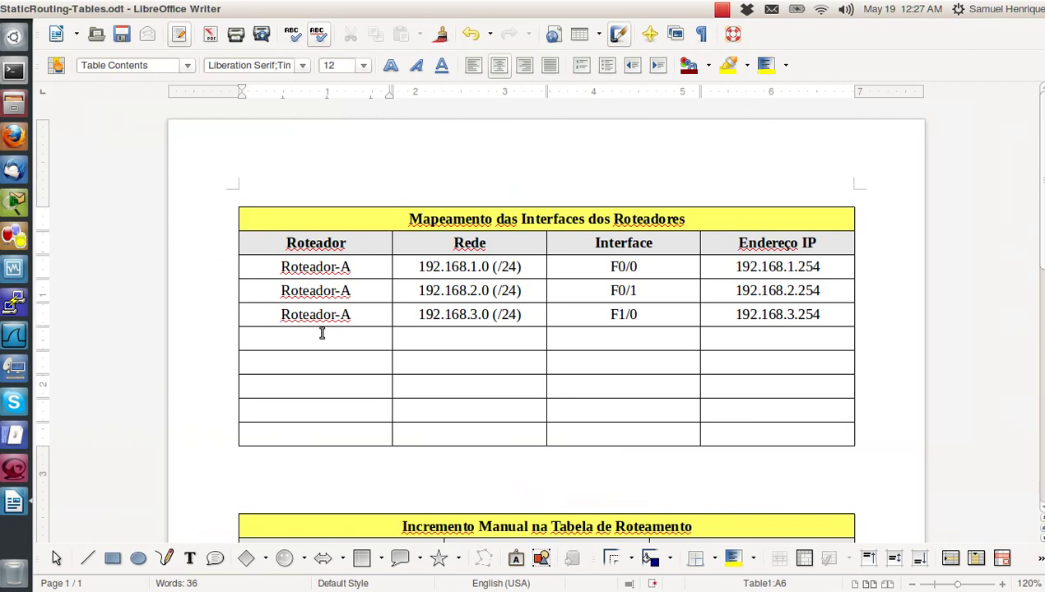
type("Roteador-A")
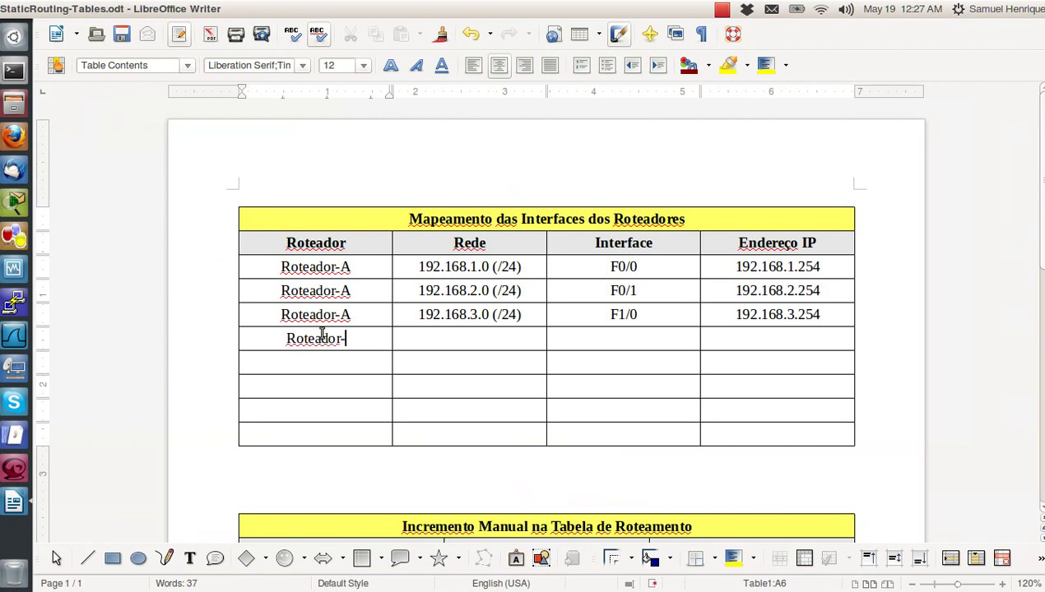
key("Tab")
type("192.168")
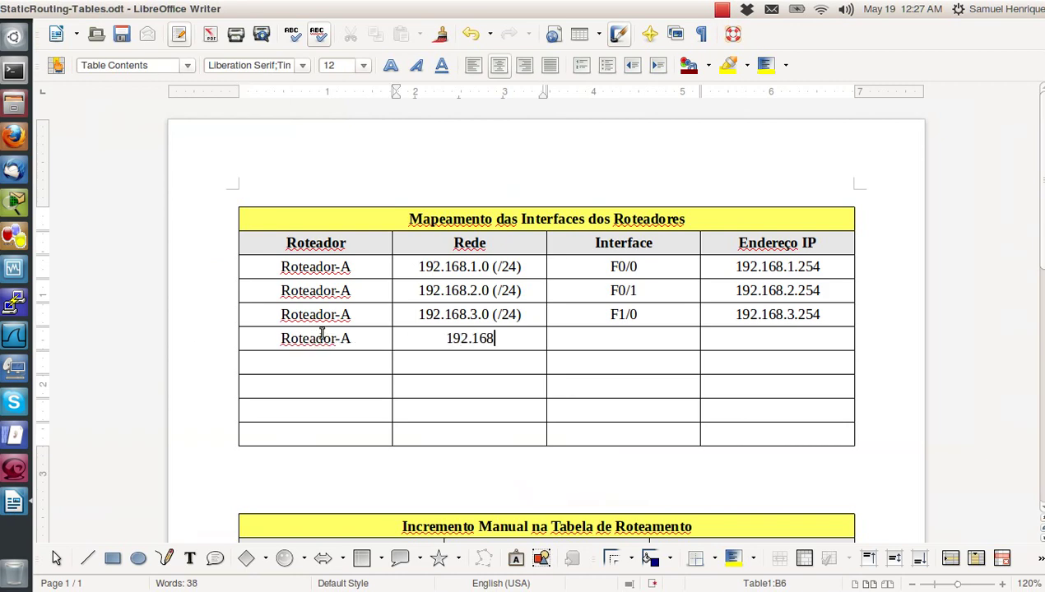
type(".0.248")
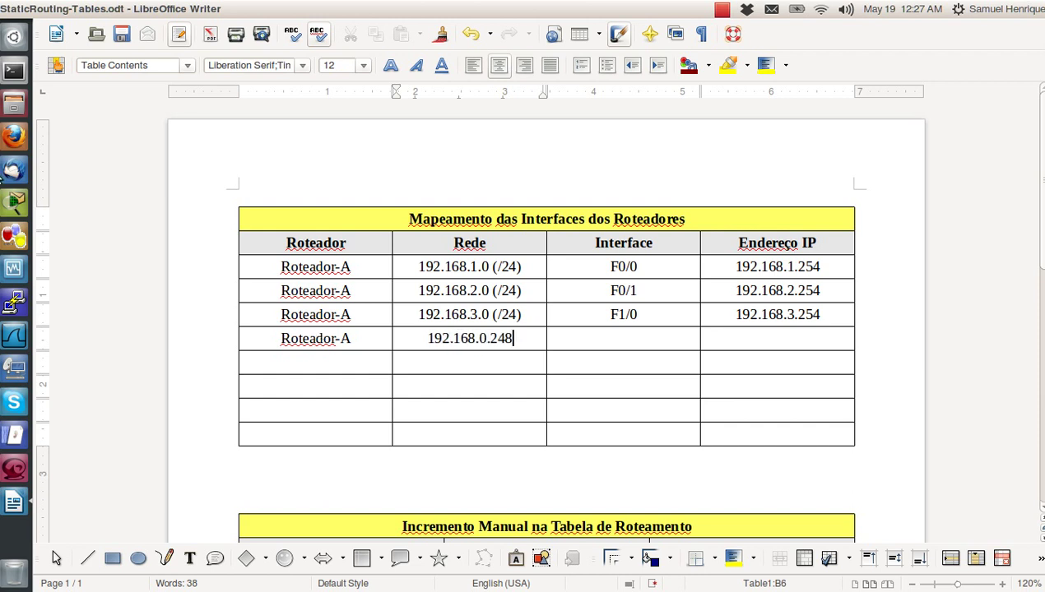
type(" (/")
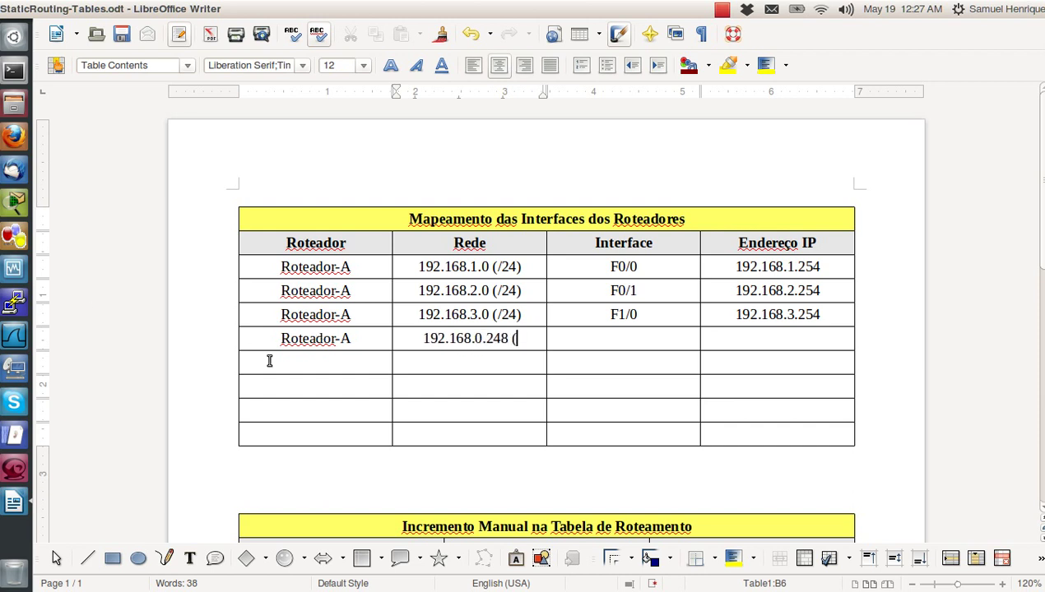
type("30)")
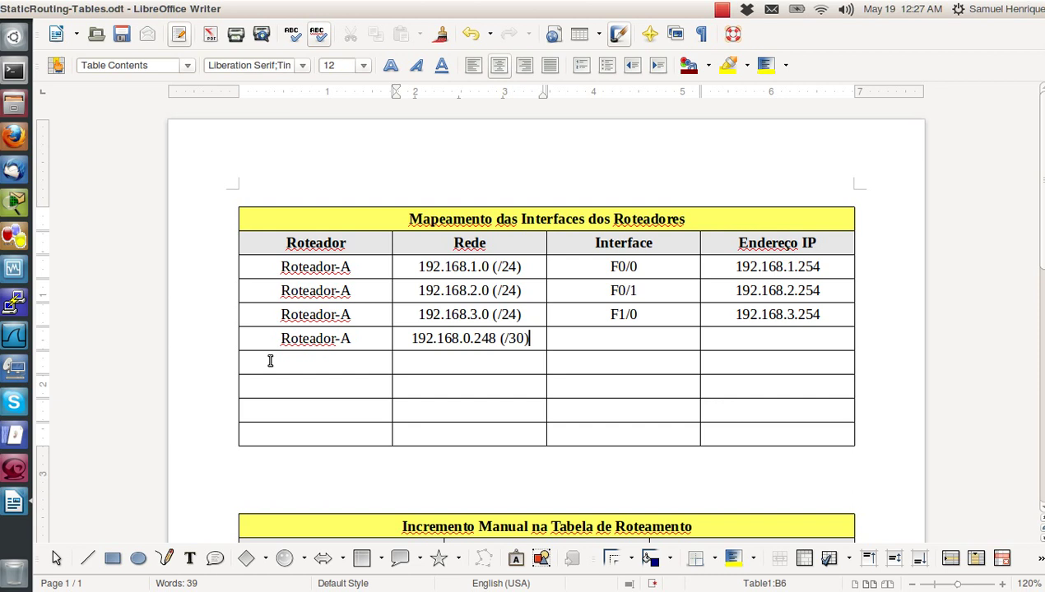
Enter interface S0/0 and Endereço IP 192.168.0.249 for Roteador-A's 192.168.0.248 network.
left_click(623, 339)
type("s0/0")
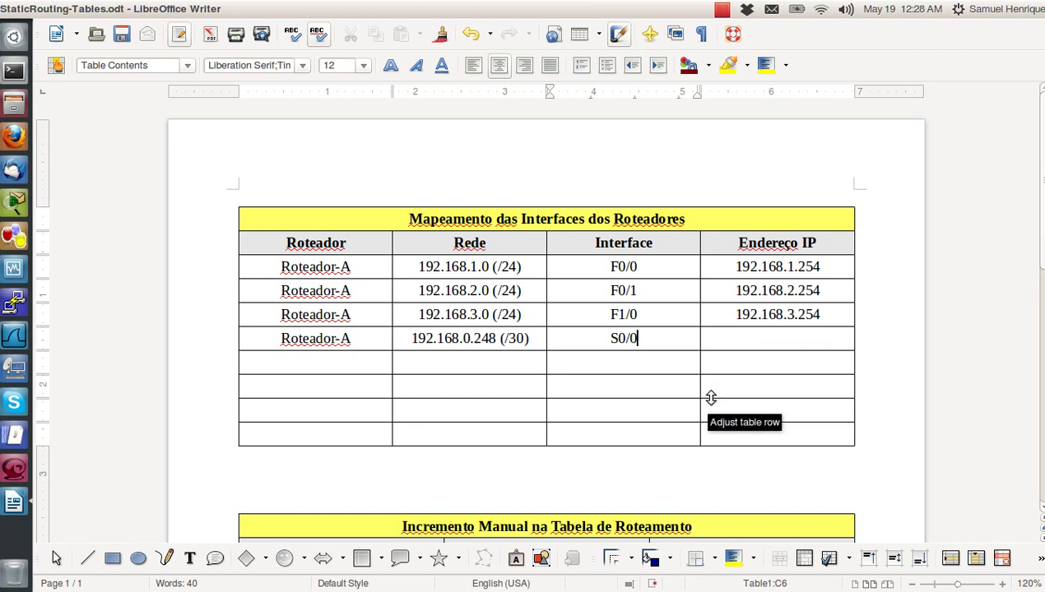
left_click(772, 338)
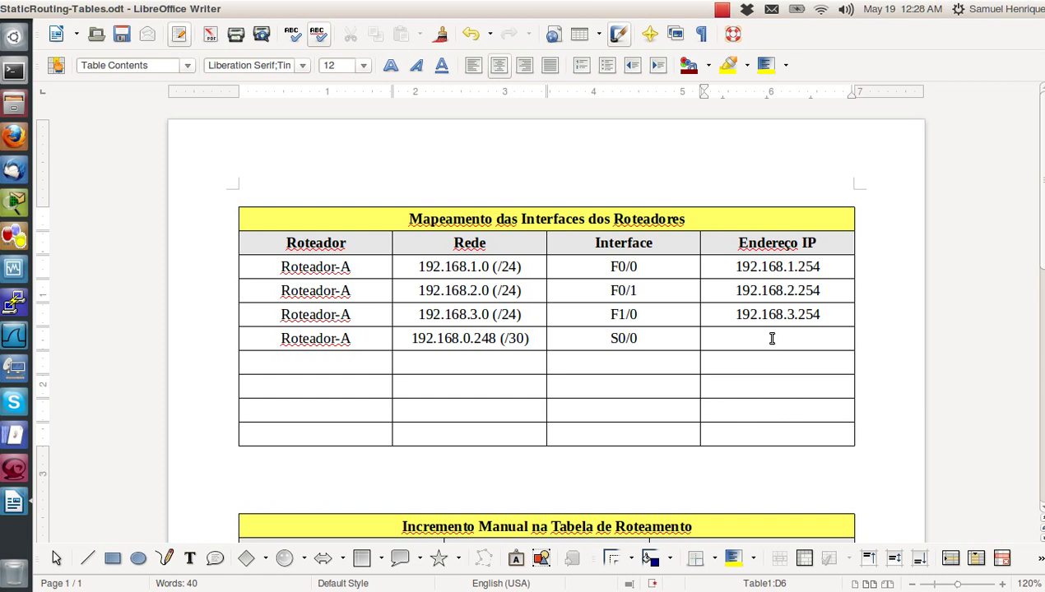
type("192.16")
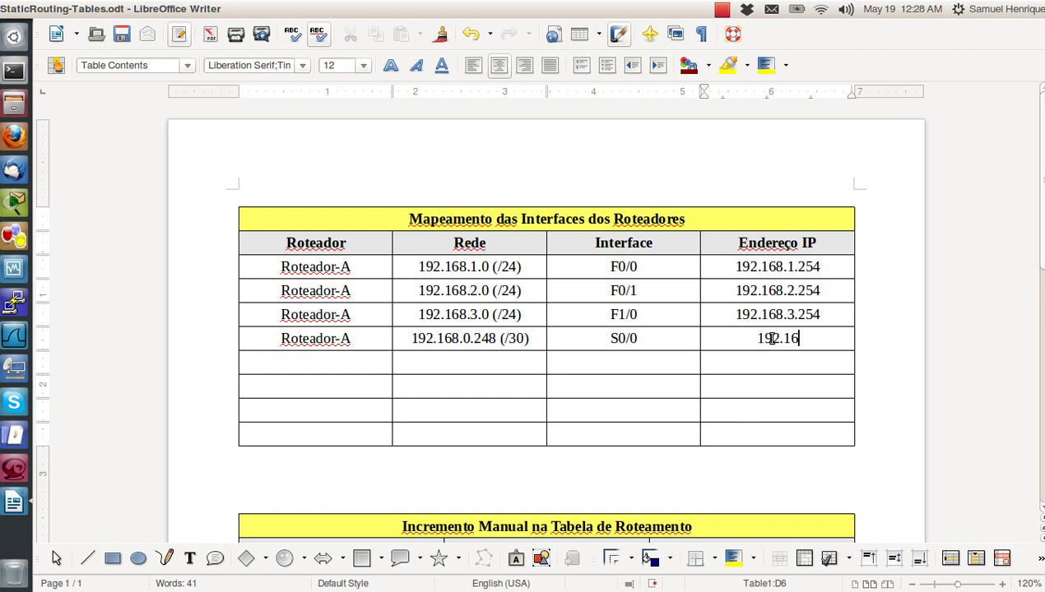
type("8.0.249")
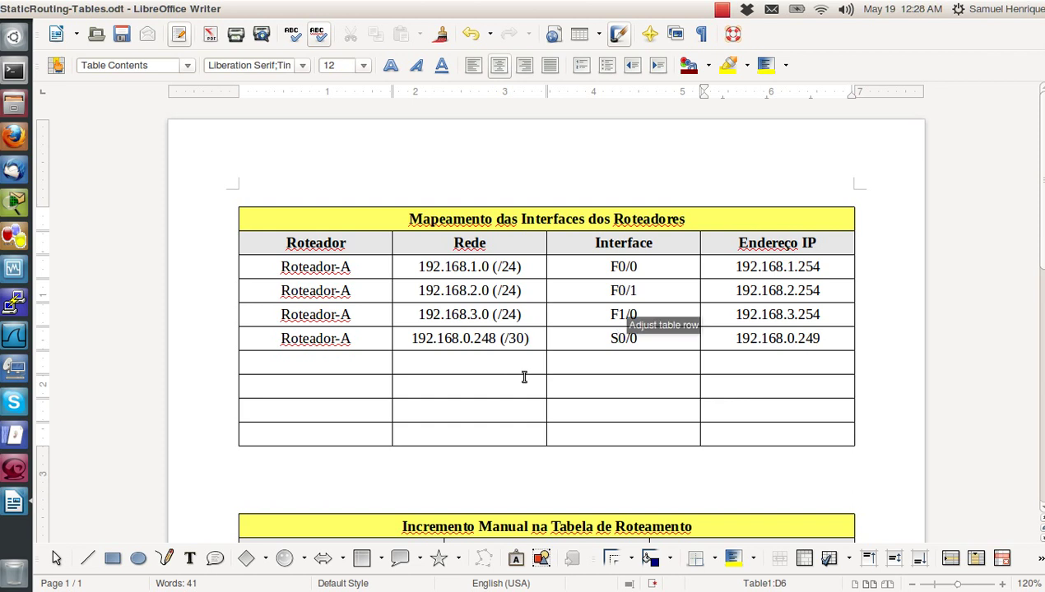
Check Roteador-B's LAN links in Packet Tracer, and enter Roteador-B and network 192.168.8.0 (/24) in the Writer table's fifth data row.
left_click(14, 268)
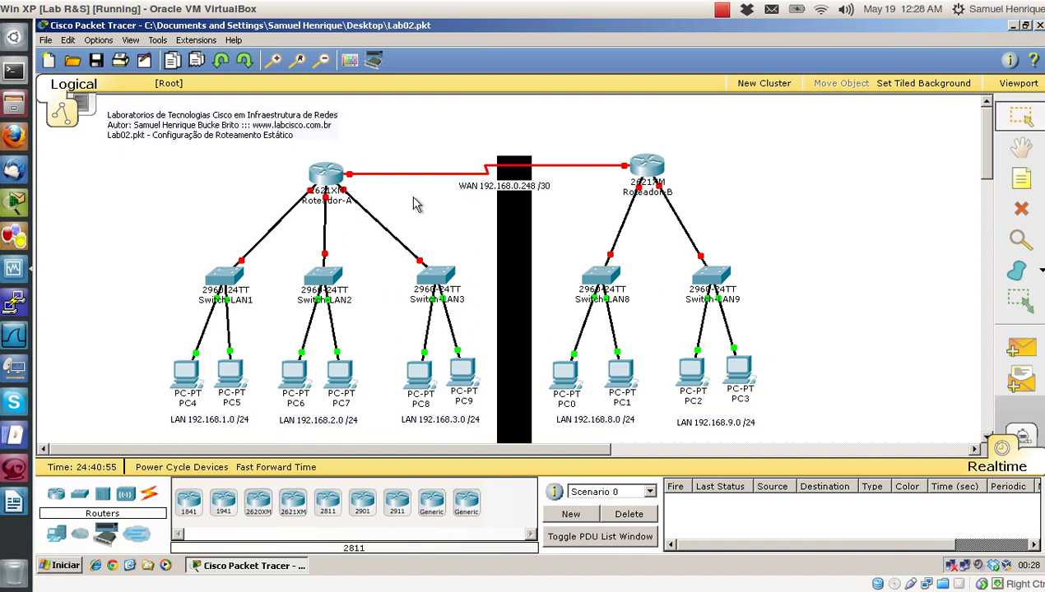
left_click_drag(124, 156, 518, 436)
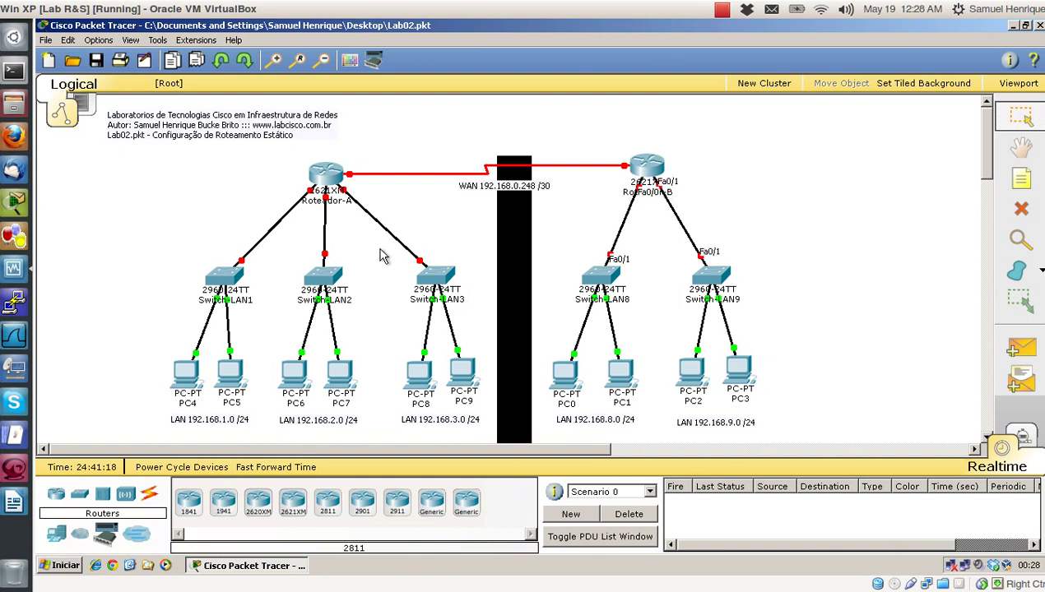
left_click(14, 500)
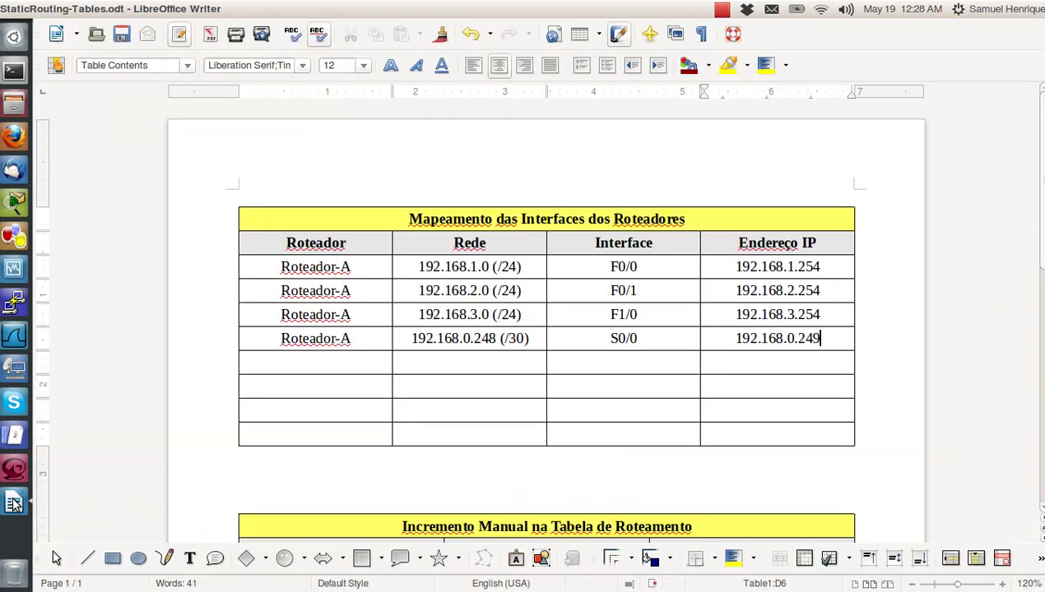
left_click(338, 362)
type("R")
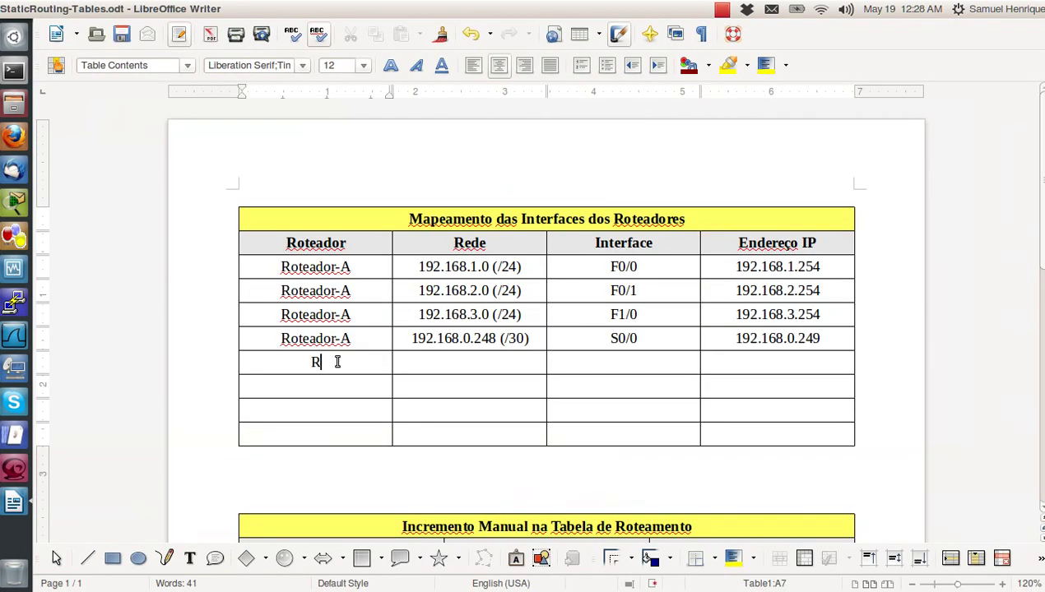
type("oteador-B")
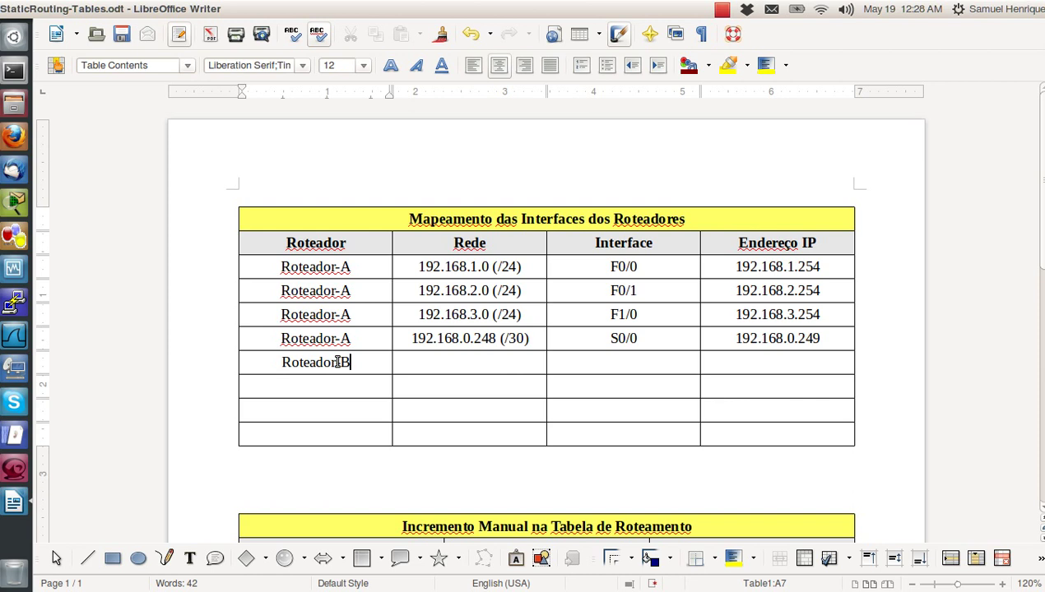
key("Tab")
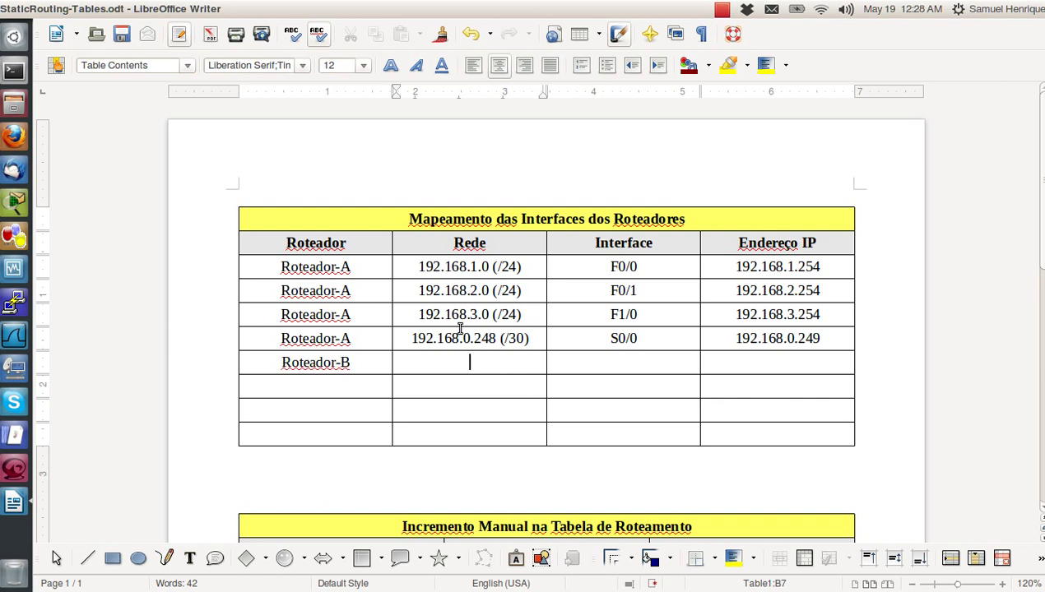
type("192.168")
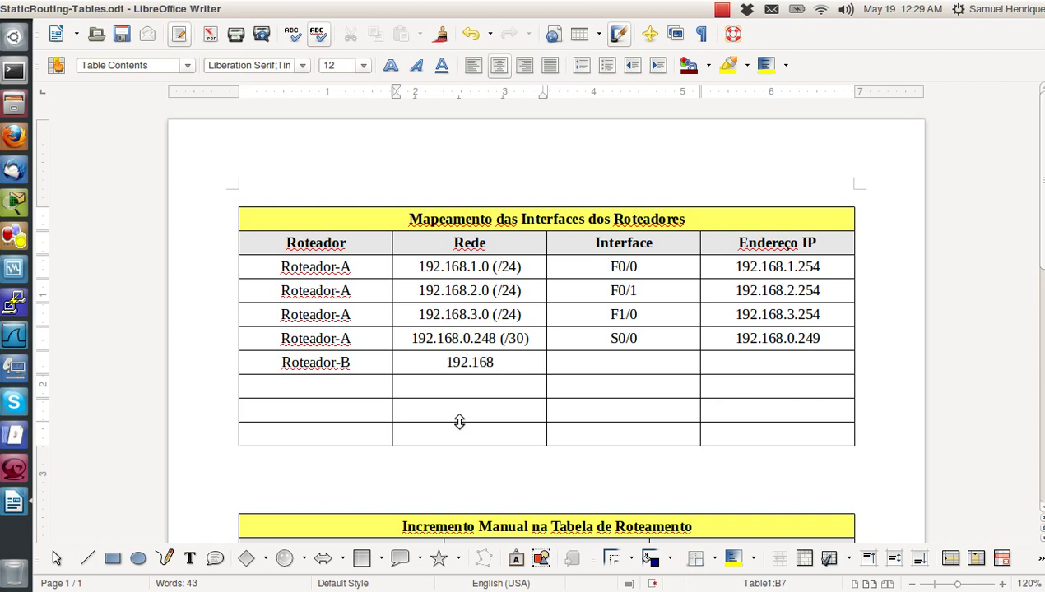
type(".")
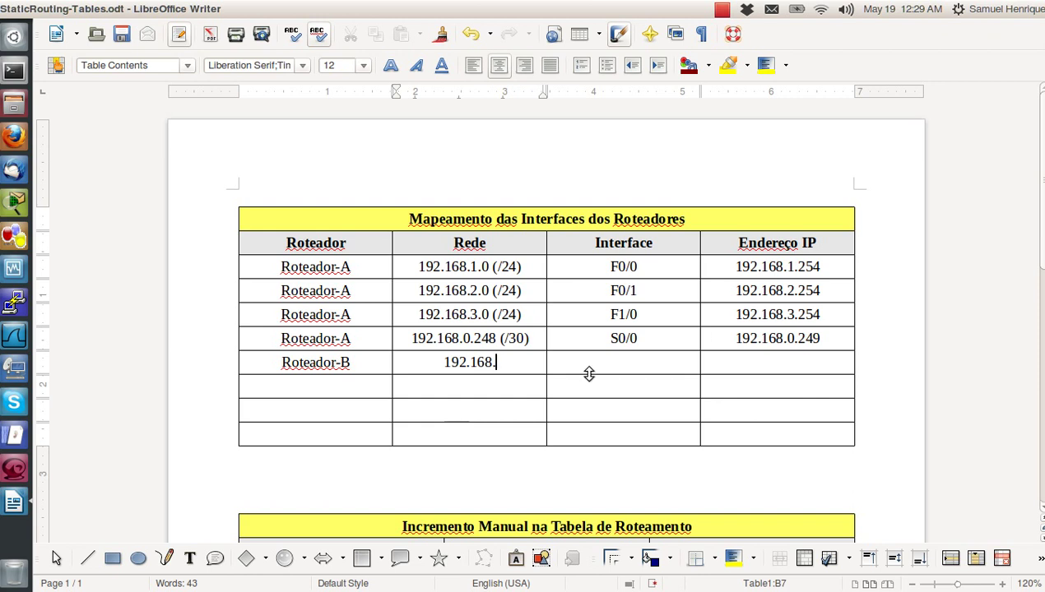
type("8.0")
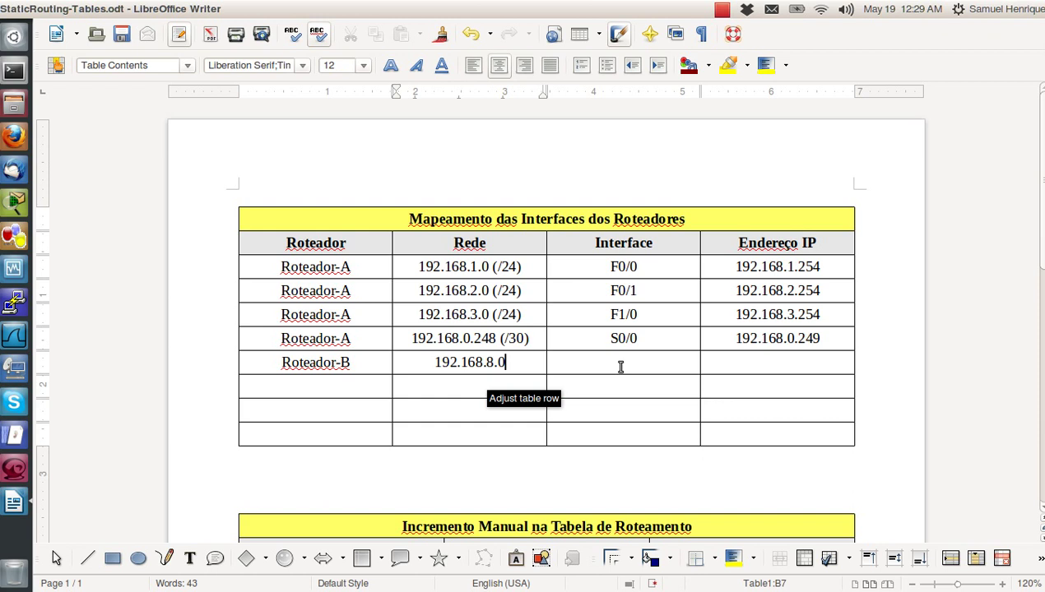
type(" (")
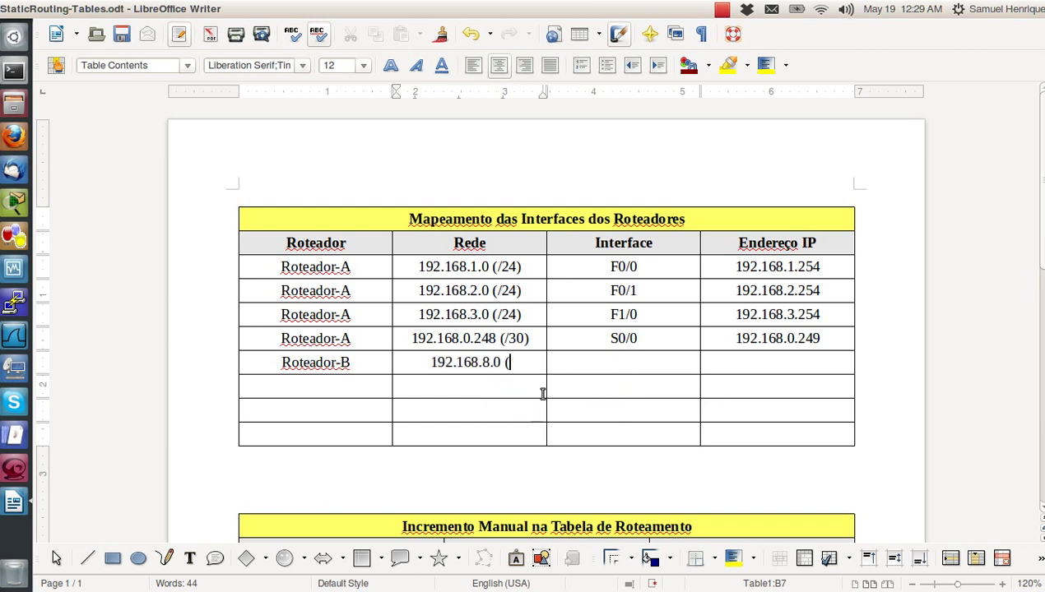
type("/24)")
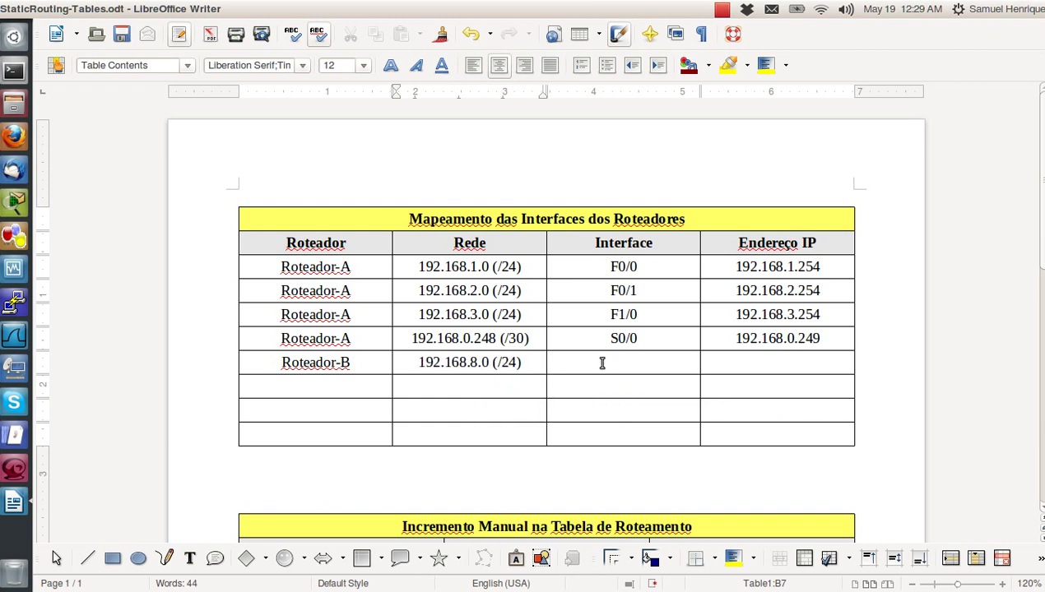
Enter interface F0/0 and Endereço IP 192.168.8.254 for Roteador-B's 192.168.8.0 network.
left_click(602, 363)
type("f0/0")
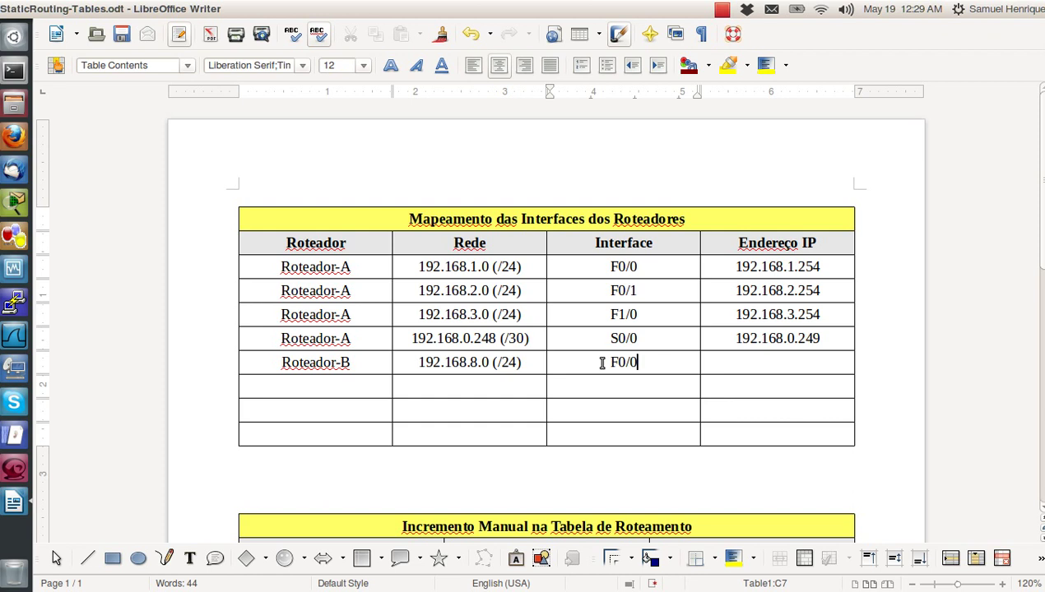
type("1")
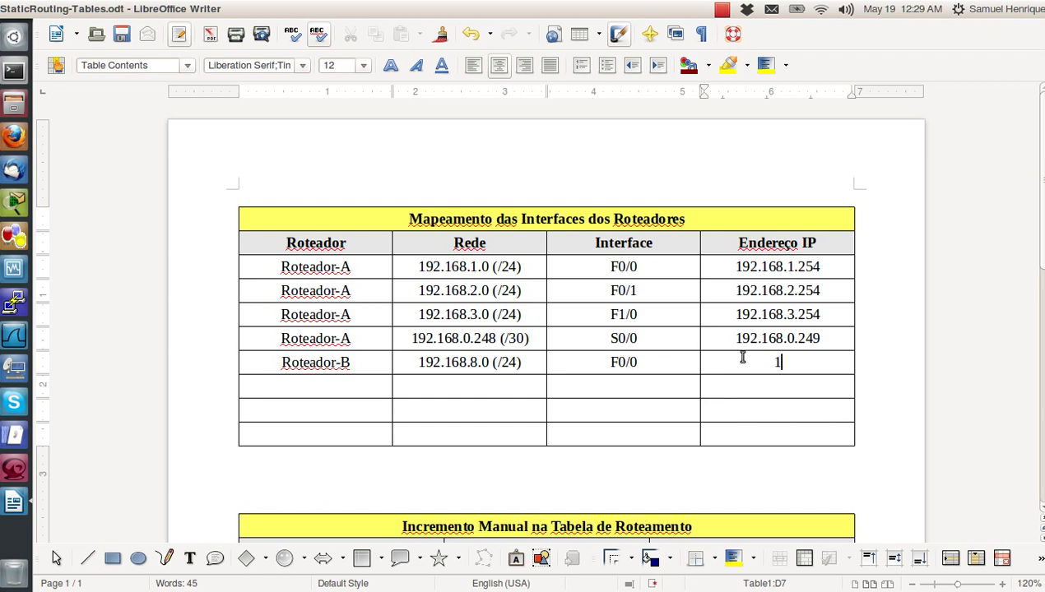
type("92.168")
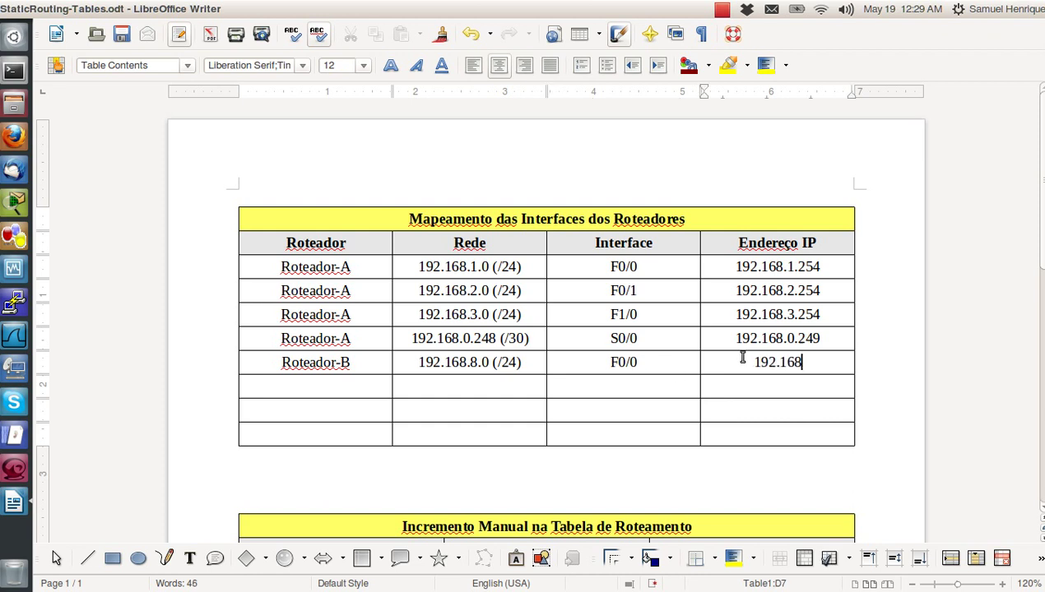
type(".8.254")
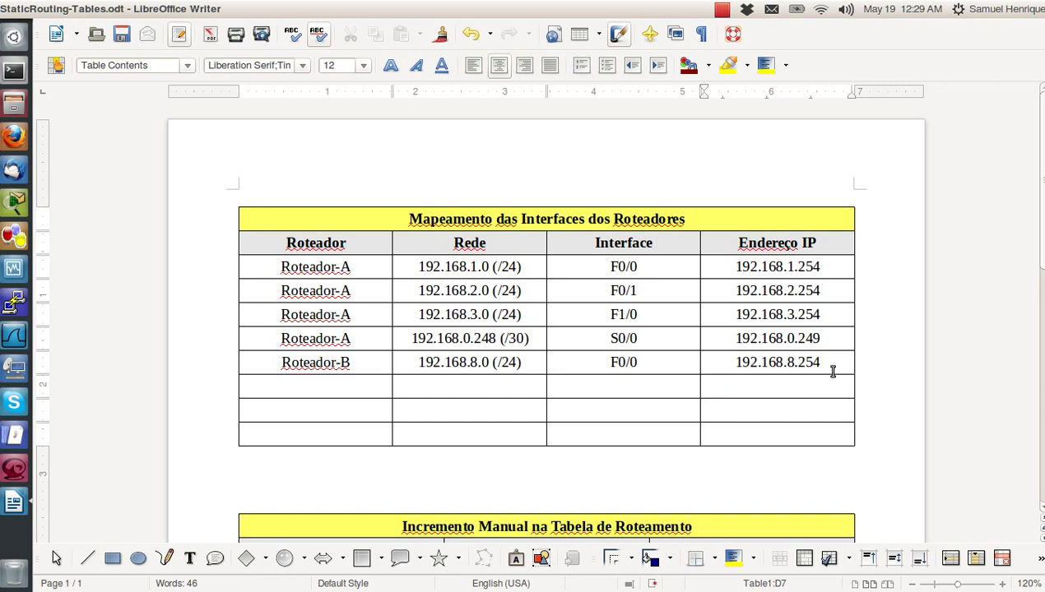
left_click_drag(823, 363, 730, 361)
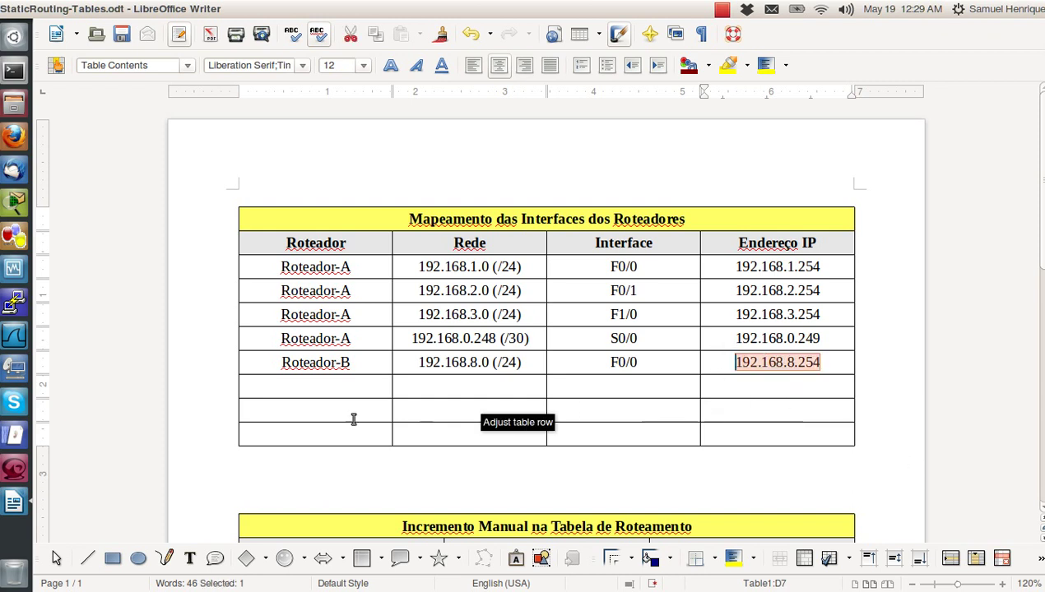
Enter Roteador-B, network 192.168.9.0 with its prefix length, and interface F0/1 in the table's sixth data row.
left_click(343, 388)
type("Rotea")
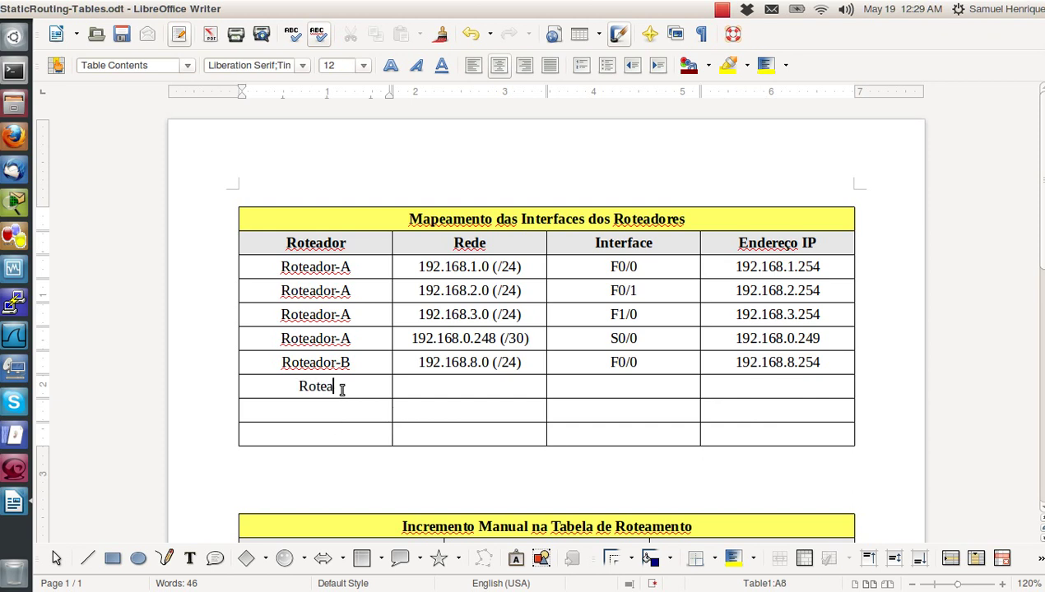
type("dor-B")
key("Tab")
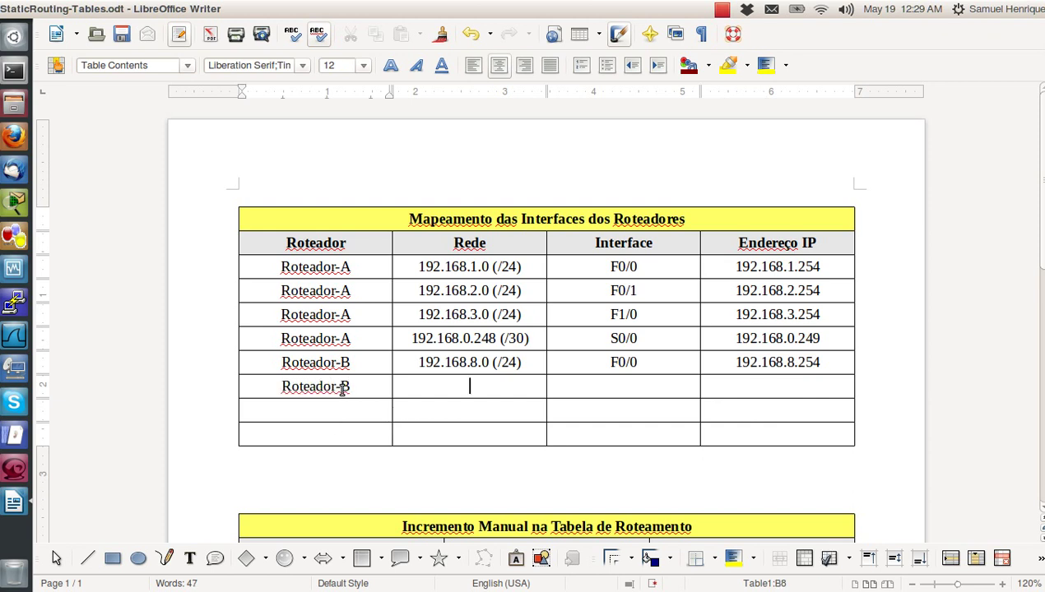
type("192.168.9")
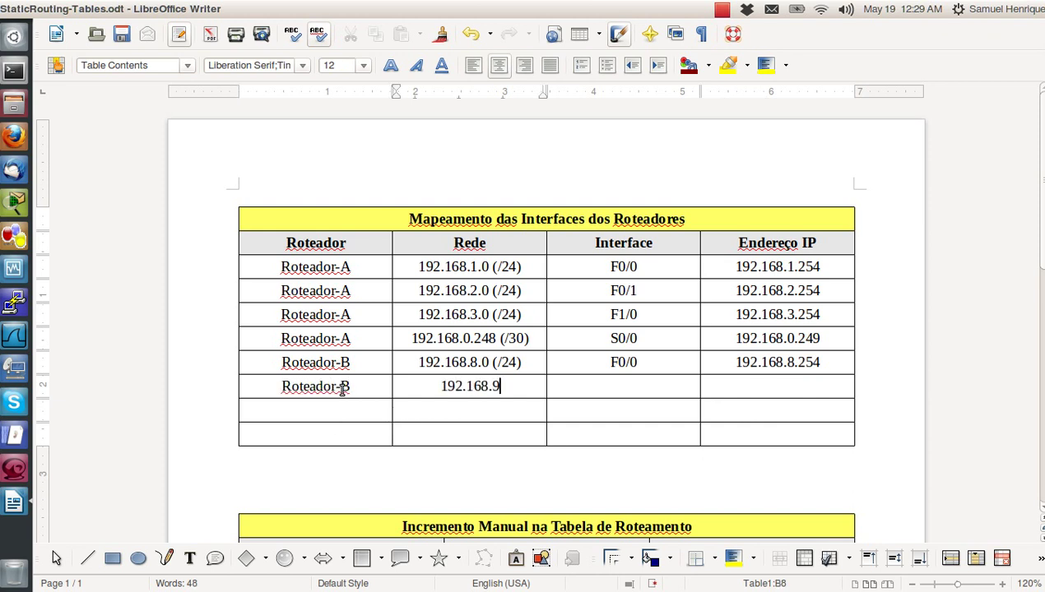
type(".0 (")
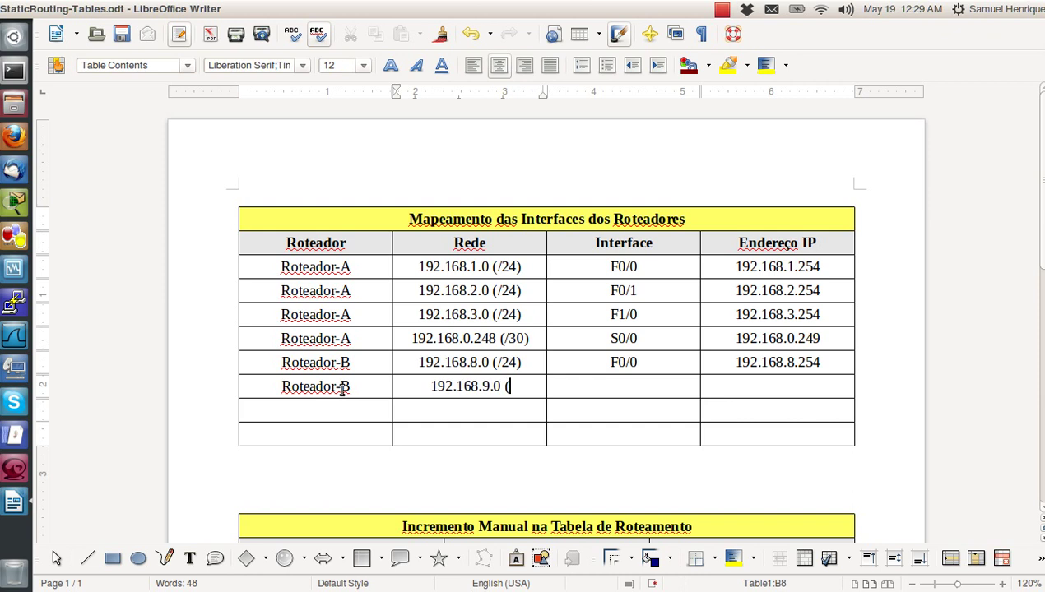
type("q24)F0/q")
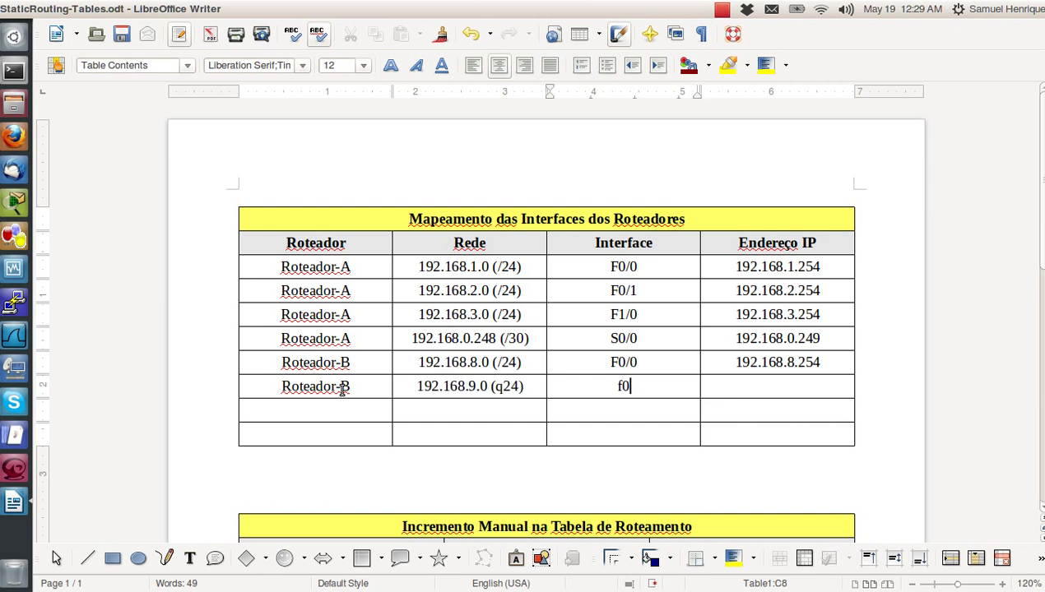
key("BackSpace")
type("1")
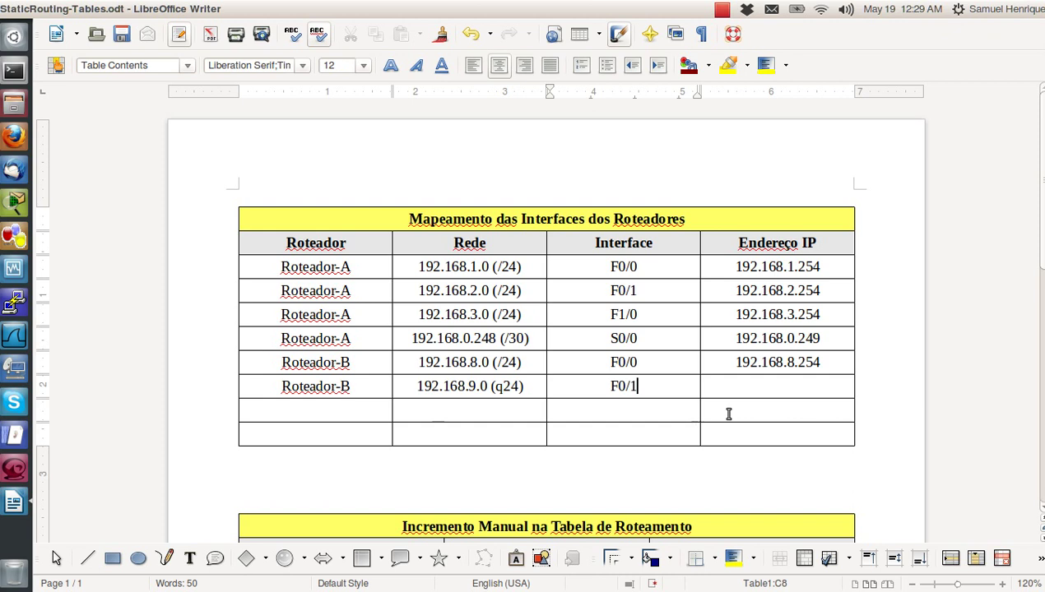
Enter Endereço IP 192.168.9.254 for Roteador-B's 192.168.9.0 network.
left_click(744, 384)
type("192.15")
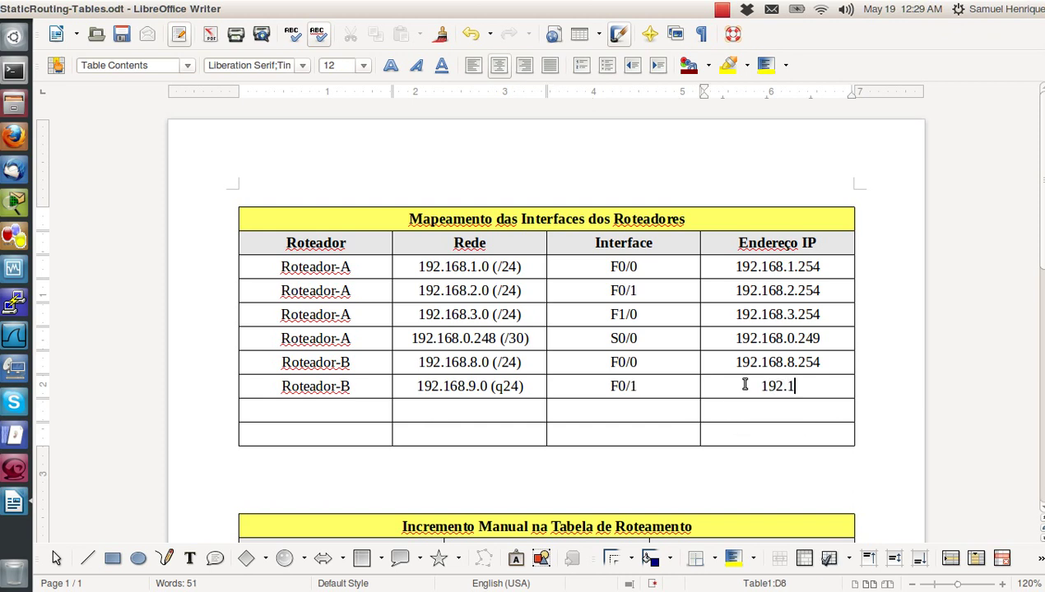
type("68.9")
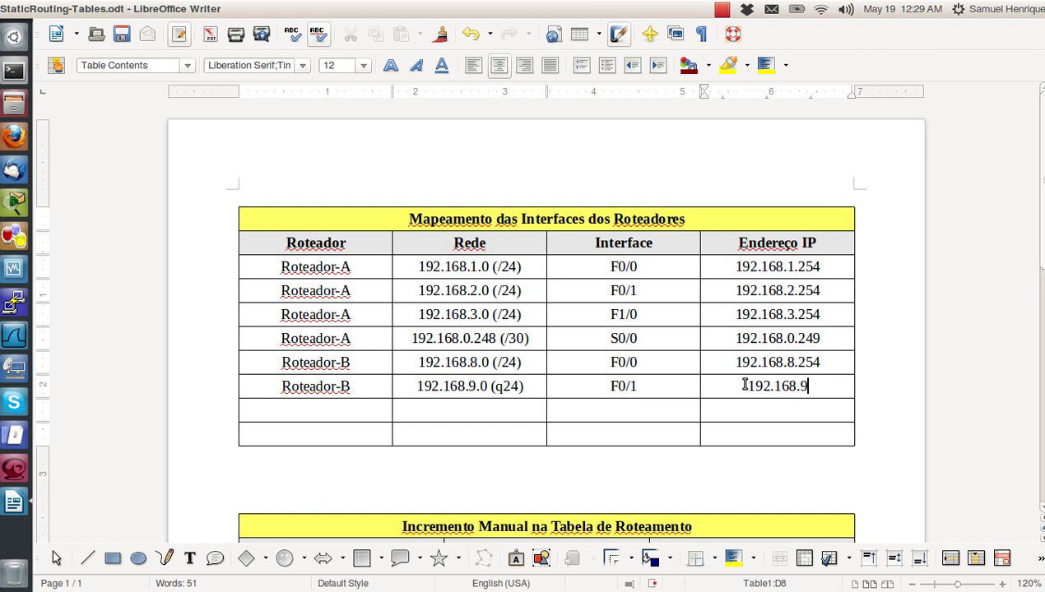
type(".254")
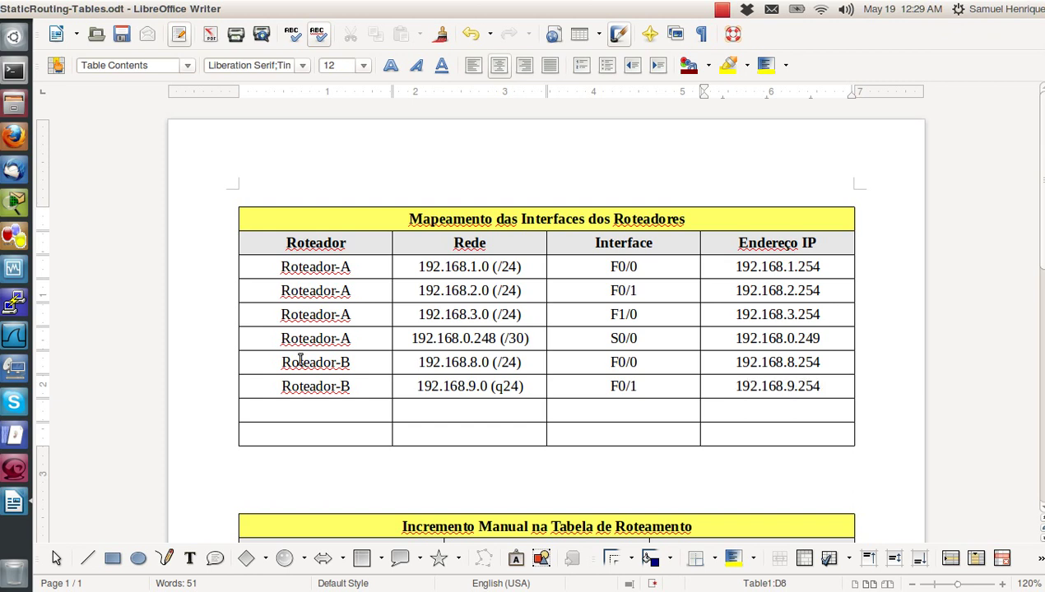
Enter Roteador-B and network 192.168.0.248 (/30) in the mapping table's seventh data row.
left_click(320, 411)
type("Rote")
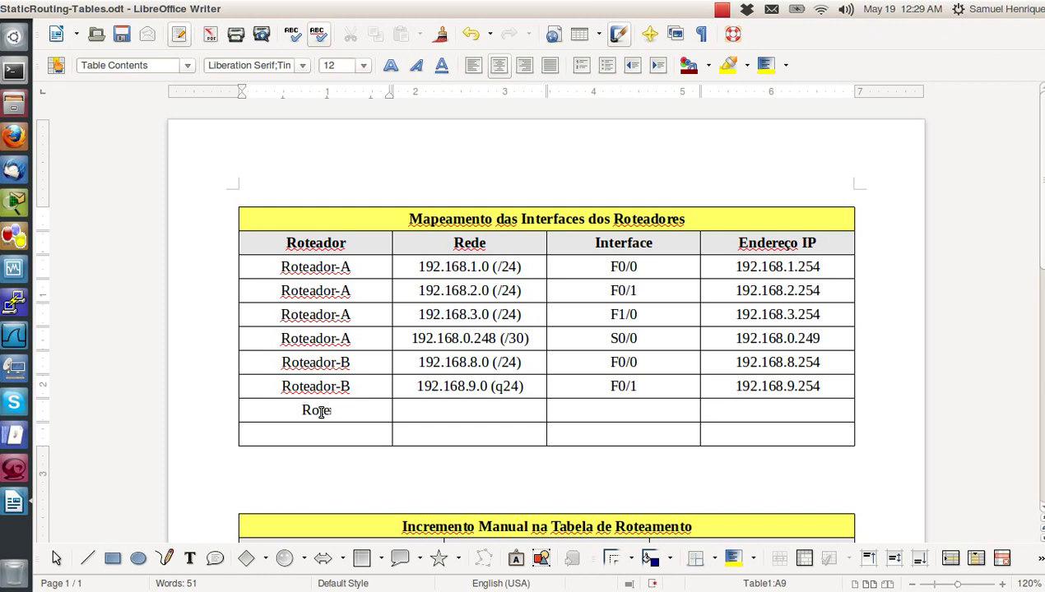
type("ador-B192.1")
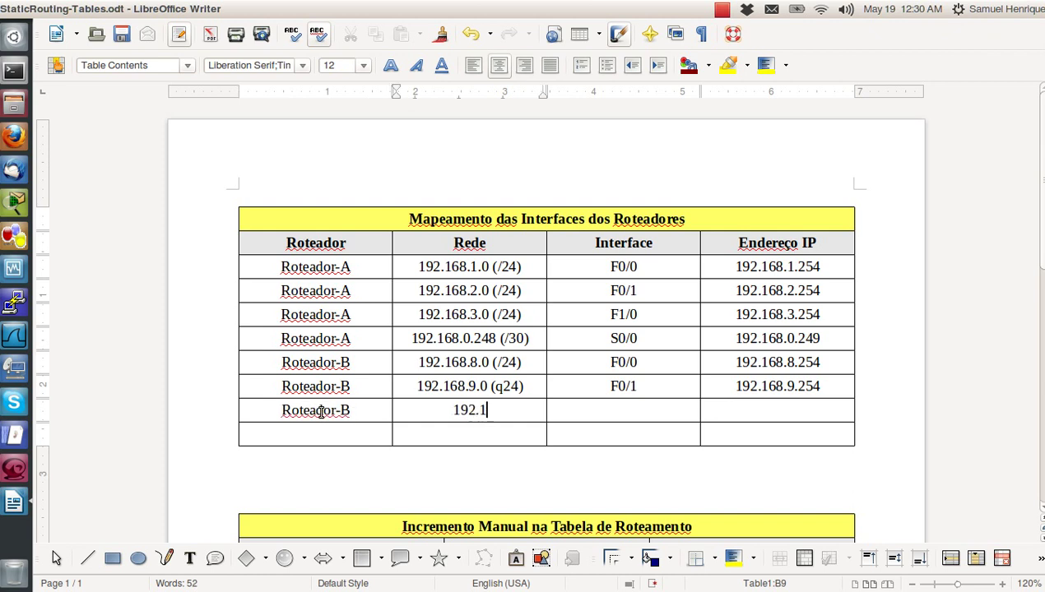
type("68.0.2")
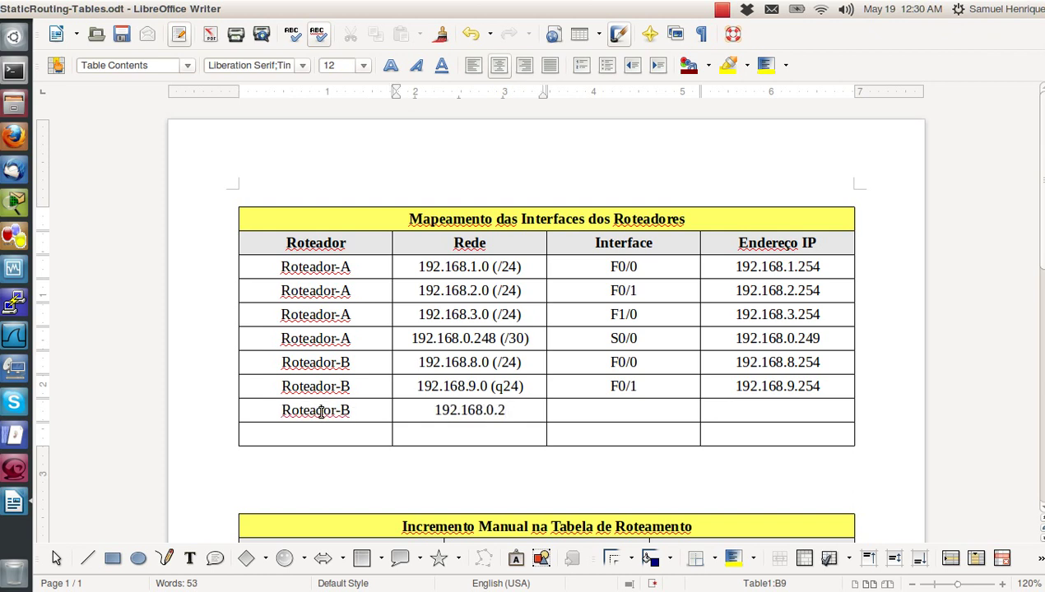
type("48 (")
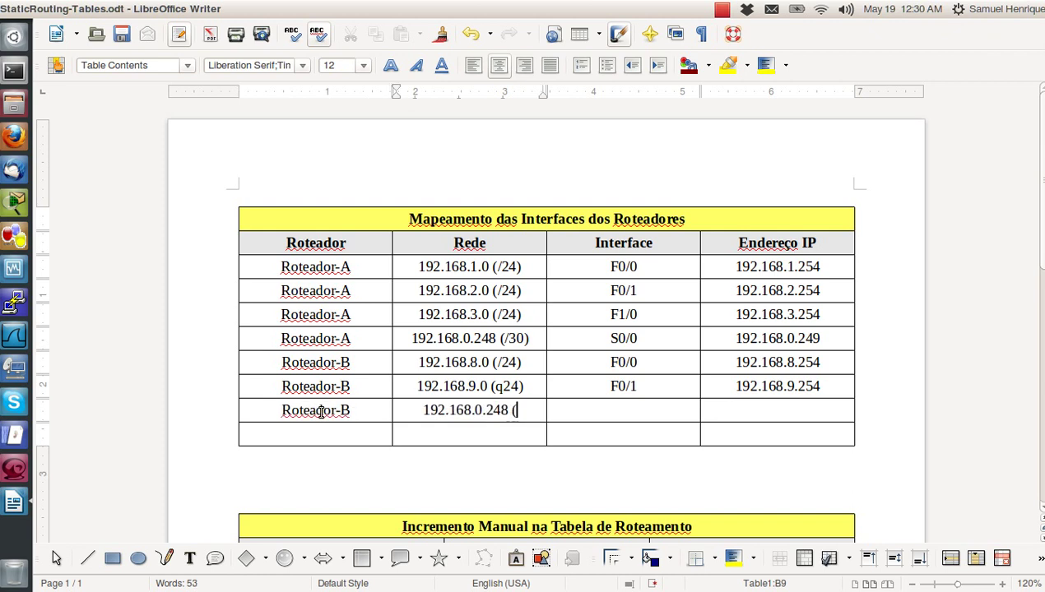
type("/30)")
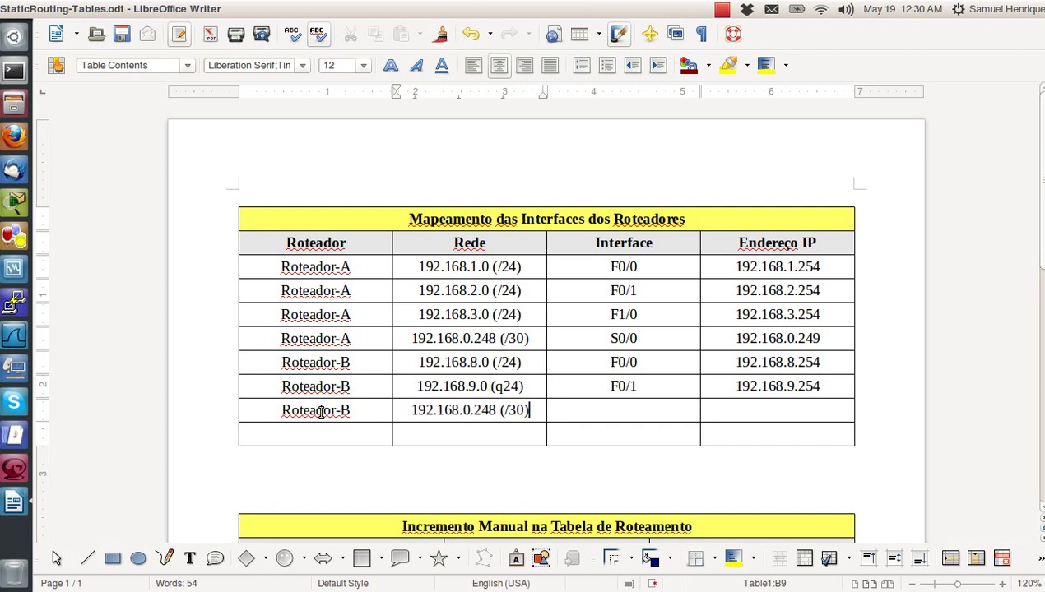
key("ctrl+z")
key("ctrl+y")
Color the 192.168.0.248 (/30) network text blue in both the Roteador-A and Roteador-B rows.
left_click_drag(409, 338, 529, 340)
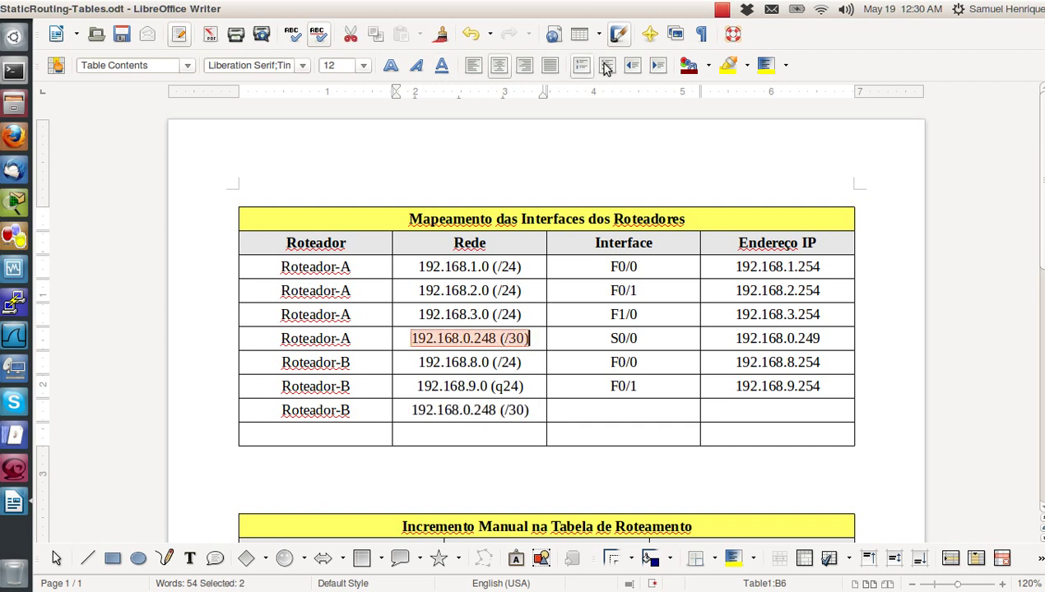
left_click(708, 68)
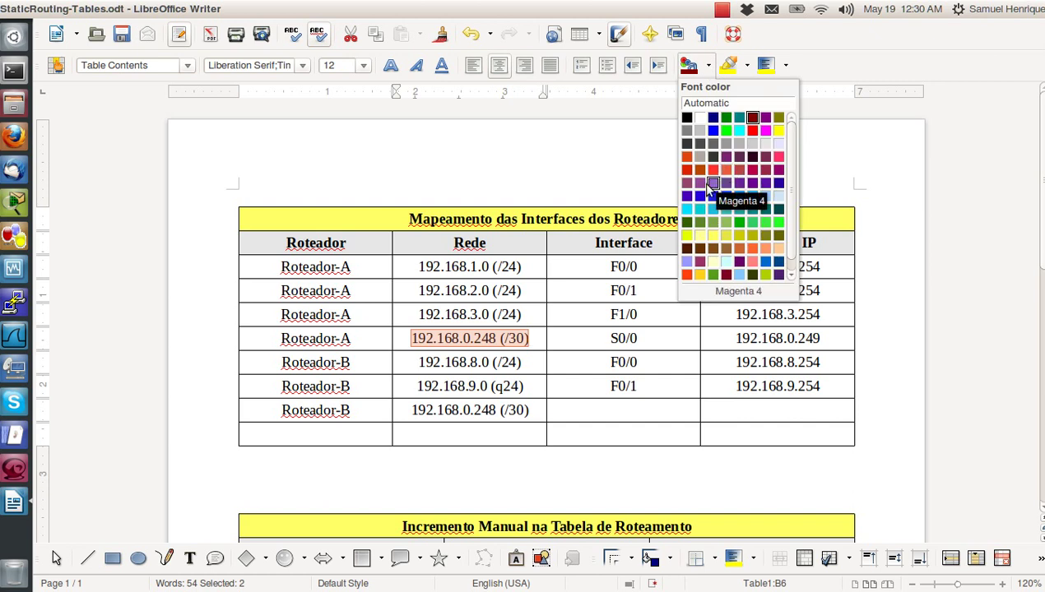
left_click(712, 130)
left_click_drag(408, 412, 537, 410)
left_click(682, 69)
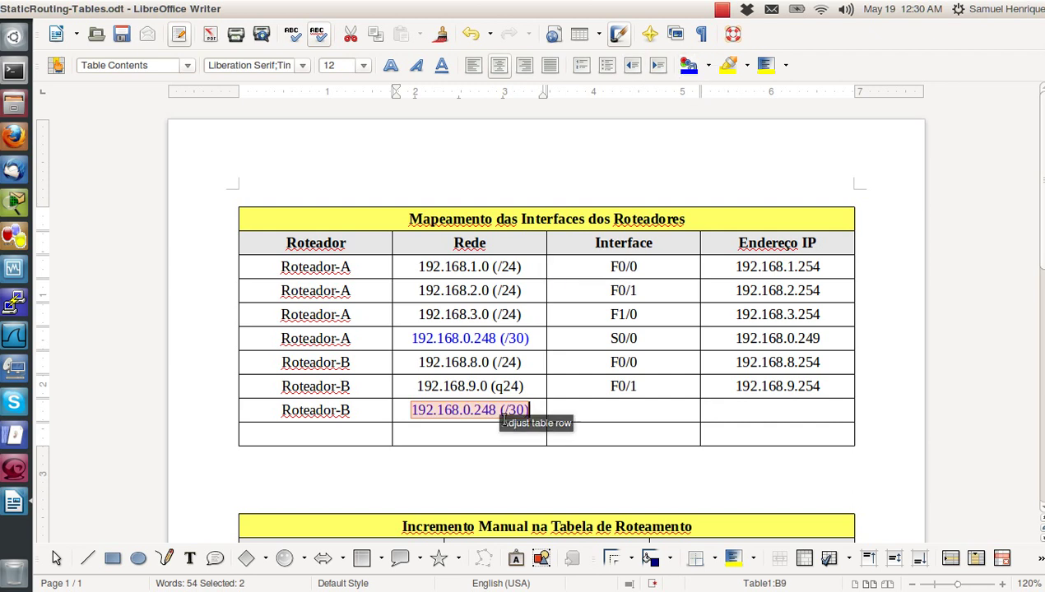
left_click(413, 410)
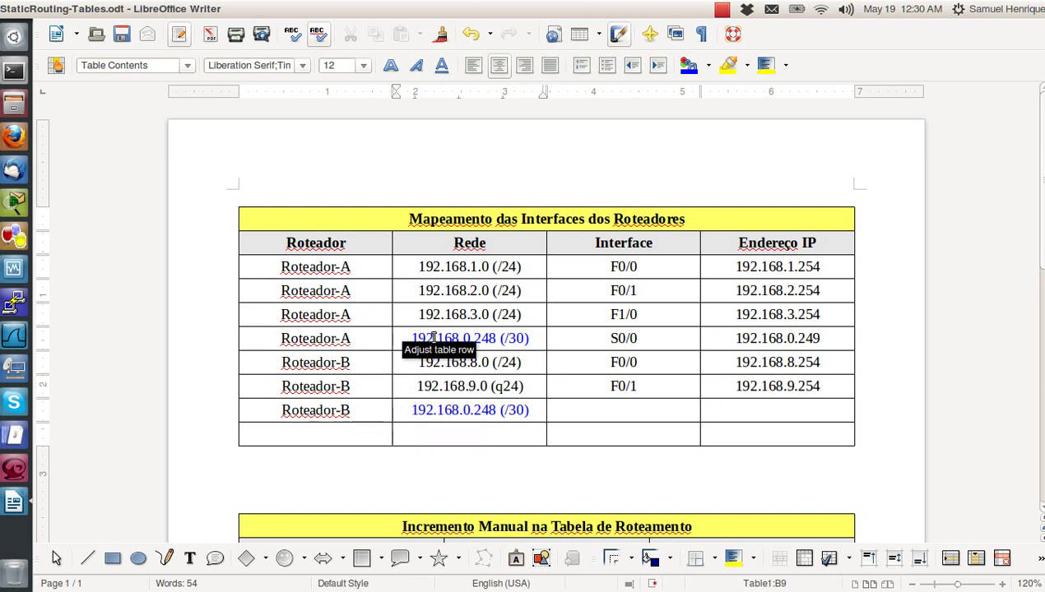
Enter interface S0/0 for Roteador-B's 192.168.0.248 network, and append (Clock) to Roteador-A's S0/0 entry.
left_click(606, 410)
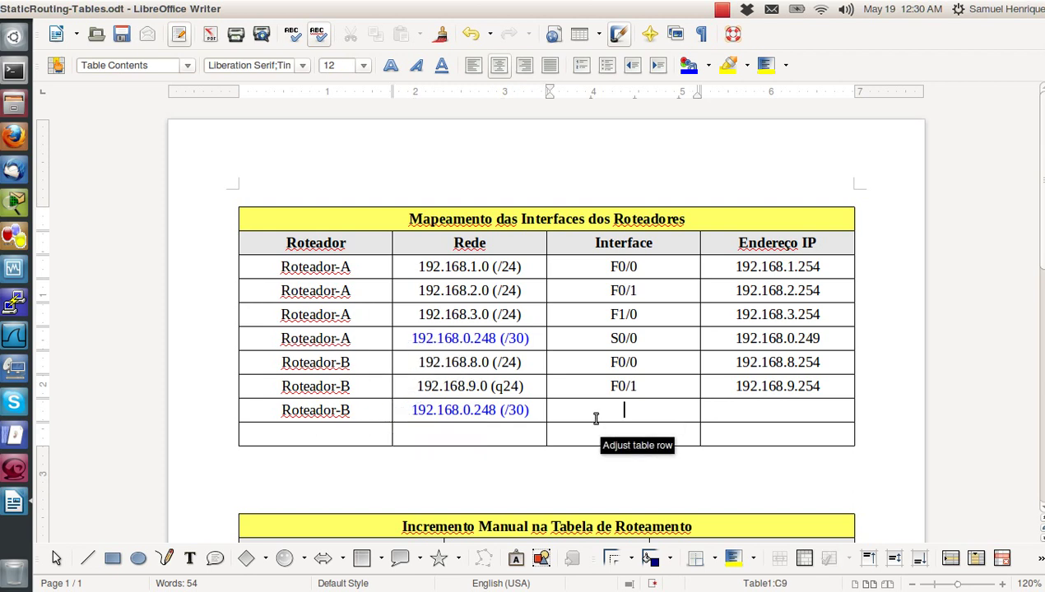
type("S0/0")
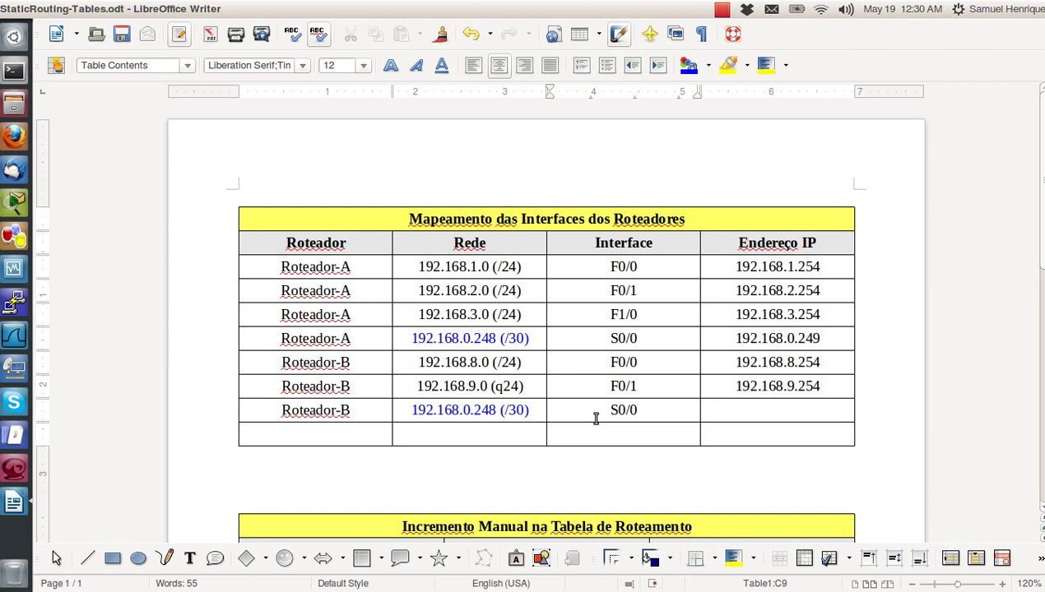
left_click(644, 340)
type("(Cloc")
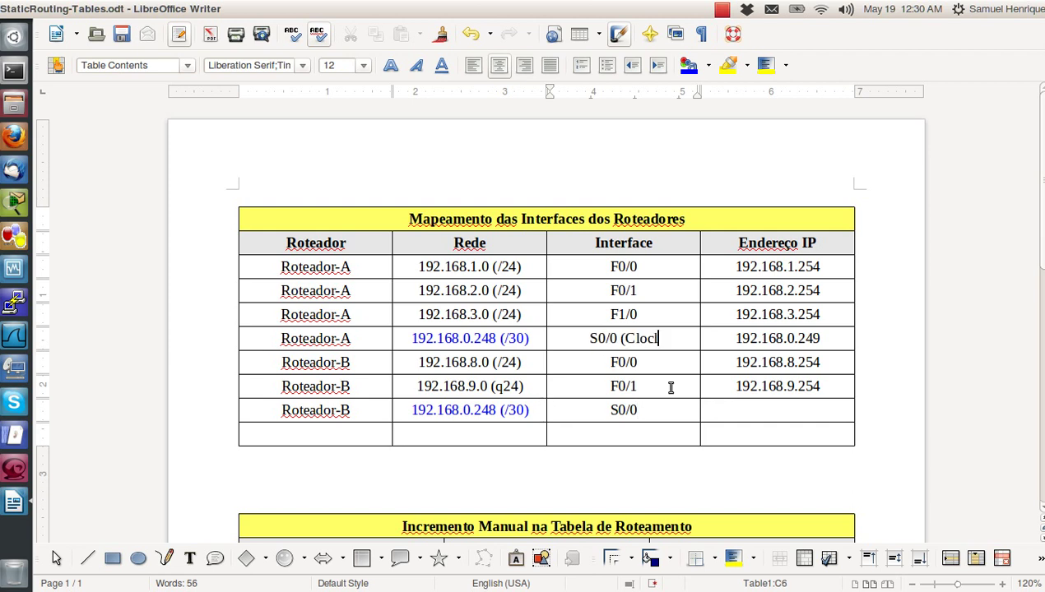
type("k)")
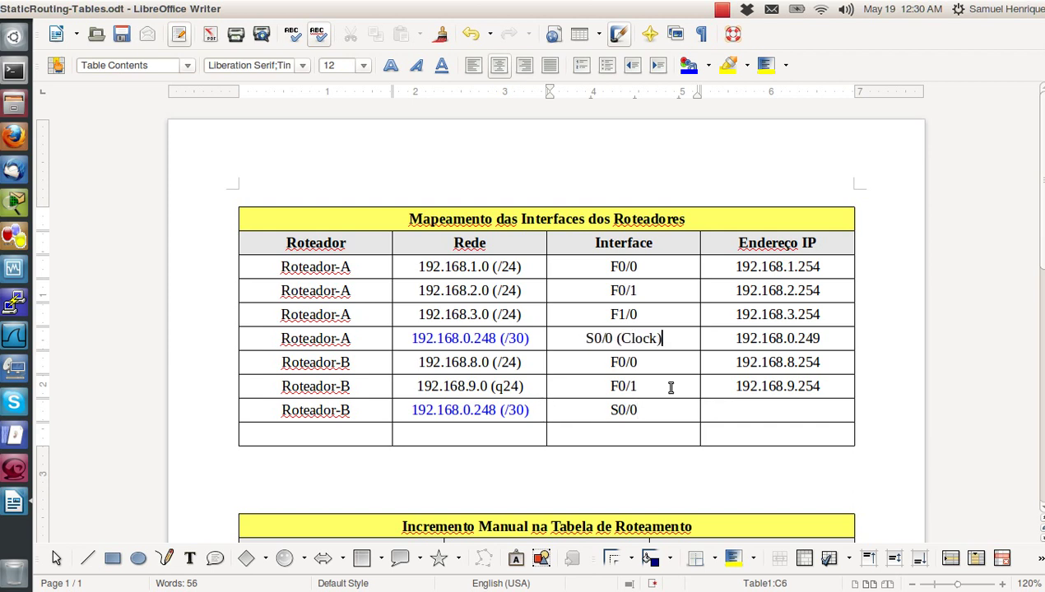
Enter Endereço IP 192.168.0.250 for Roteador-B's S0/0 interface.
left_click(791, 407)
type("192.")
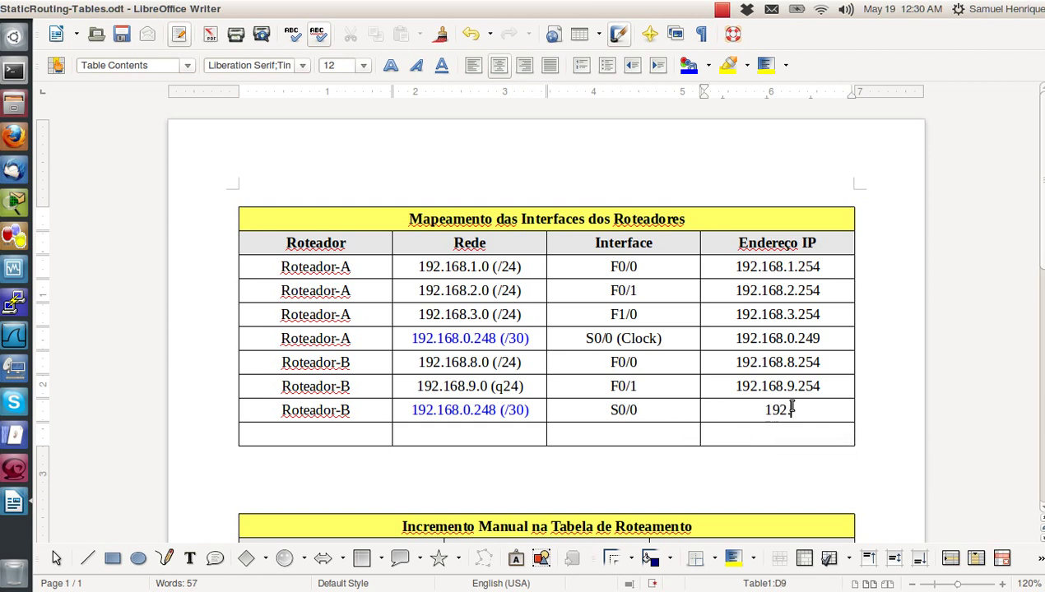
type("168.0.259")
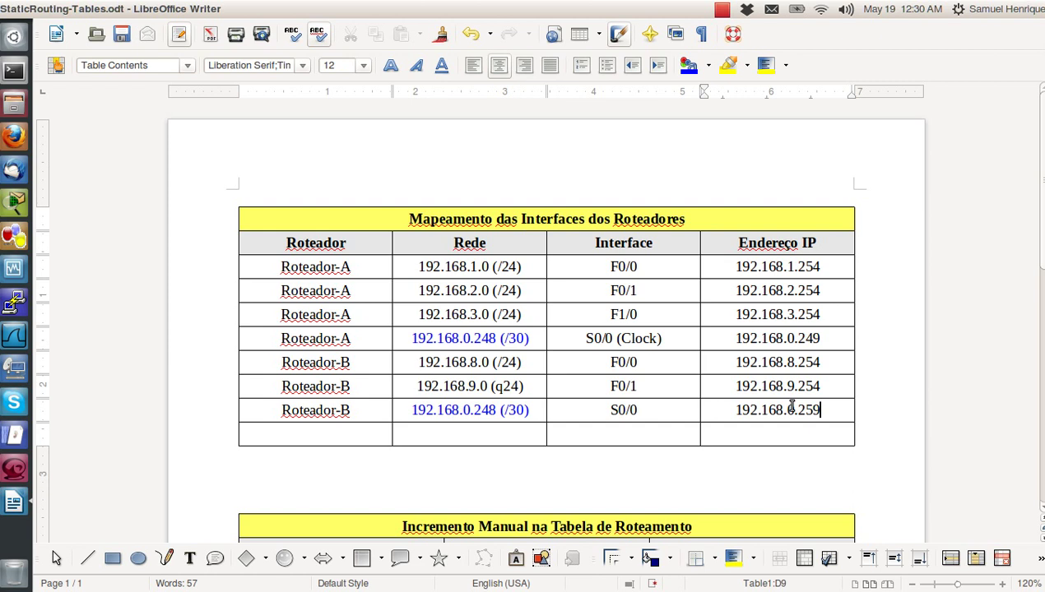
key("BackSpace")
type("0")
Color all the text blue in both 192.168.0.248 (/30) rows, for Roteador-B and Roteador-A.
left_click_drag(408, 411, 593, 410)
left_click_drag(280, 410, 716, 403)
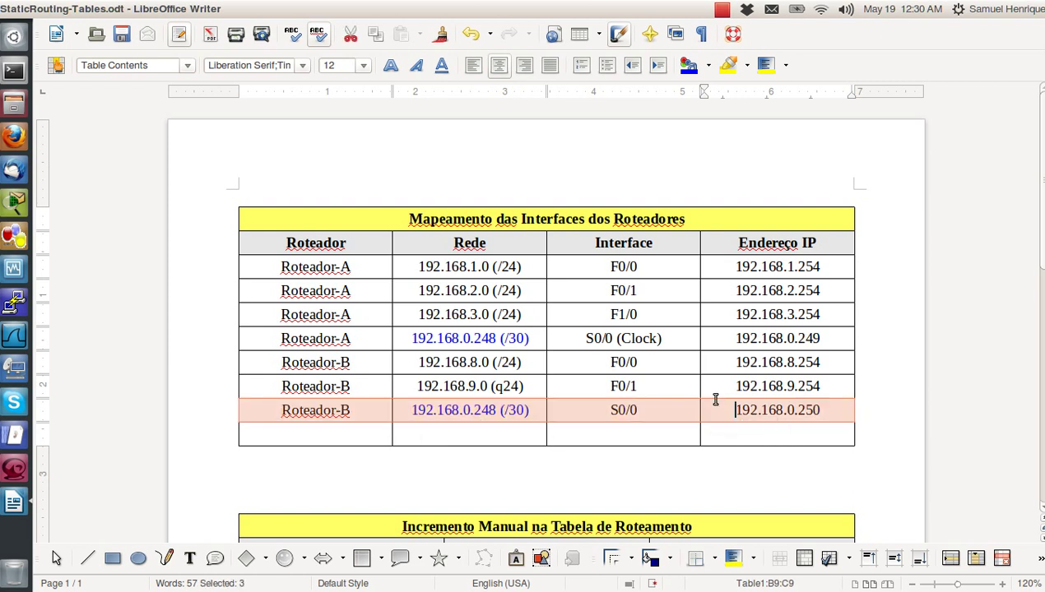
left_click(683, 72)
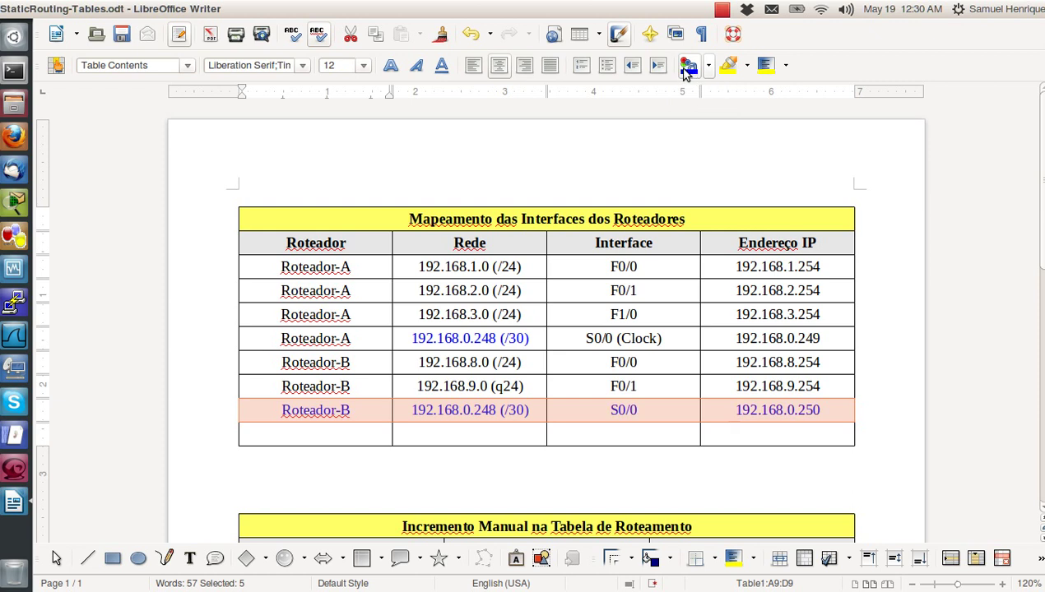
left_click_drag(272, 343, 736, 339)
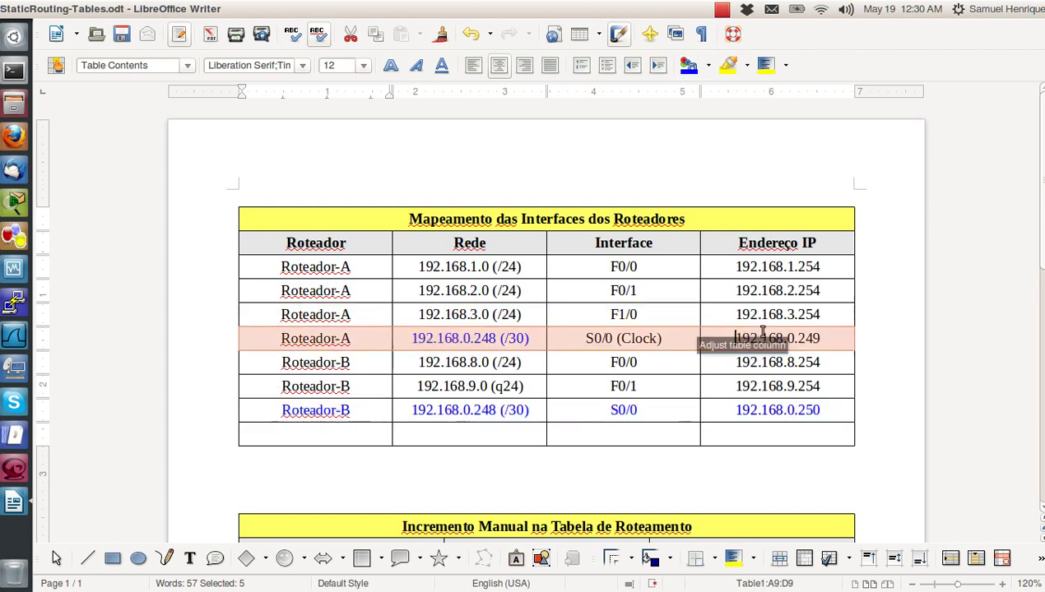
left_click(688, 66)
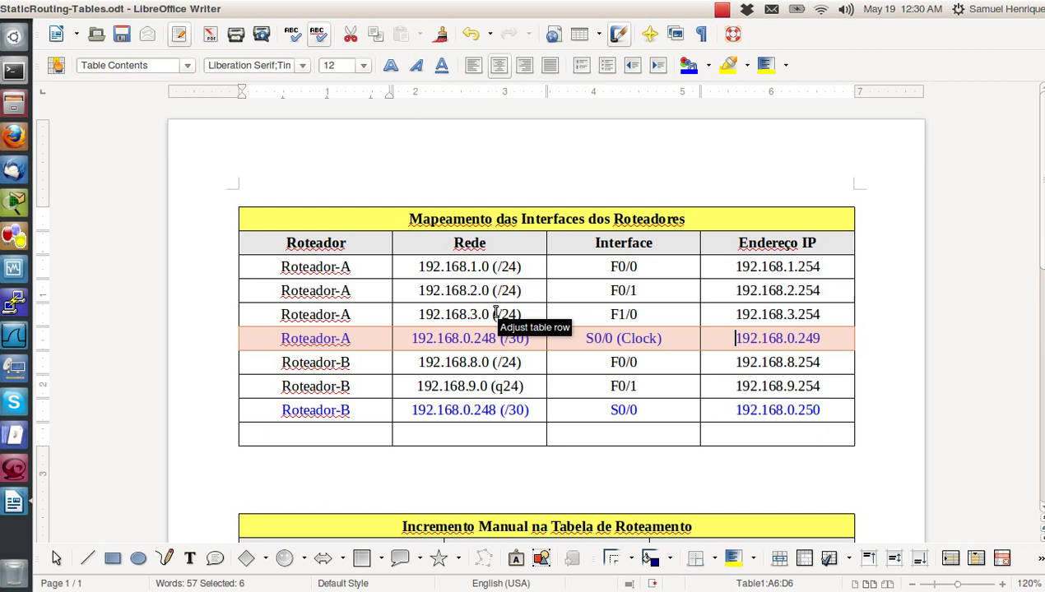
Delete the empty last row of the Mapeamento das Interfaces dos Roteadores table and save the document.
left_click(333, 434)
right_click(333, 436)
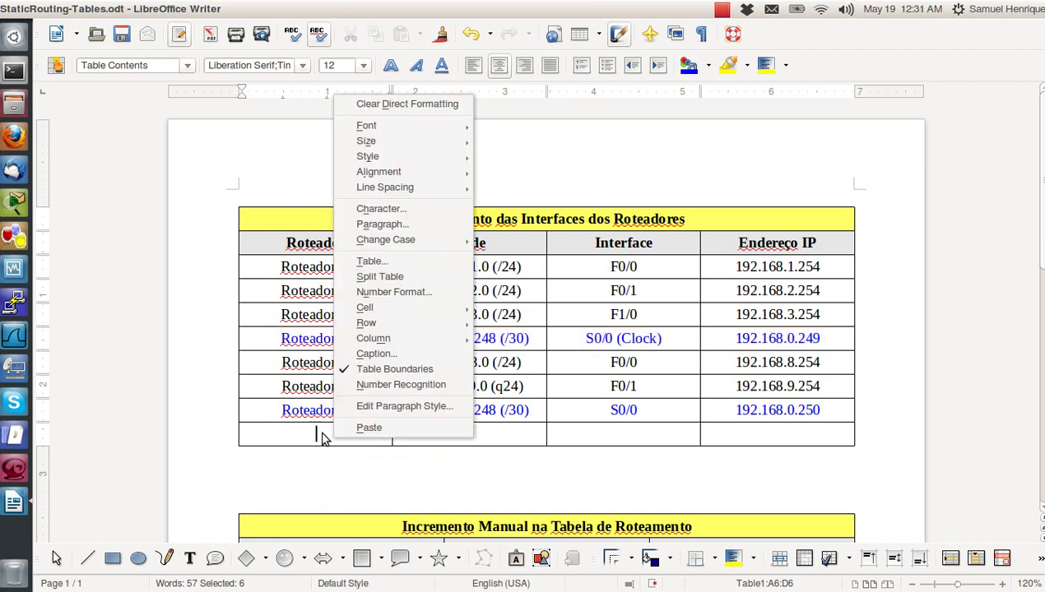
mouse_move(438, 325)
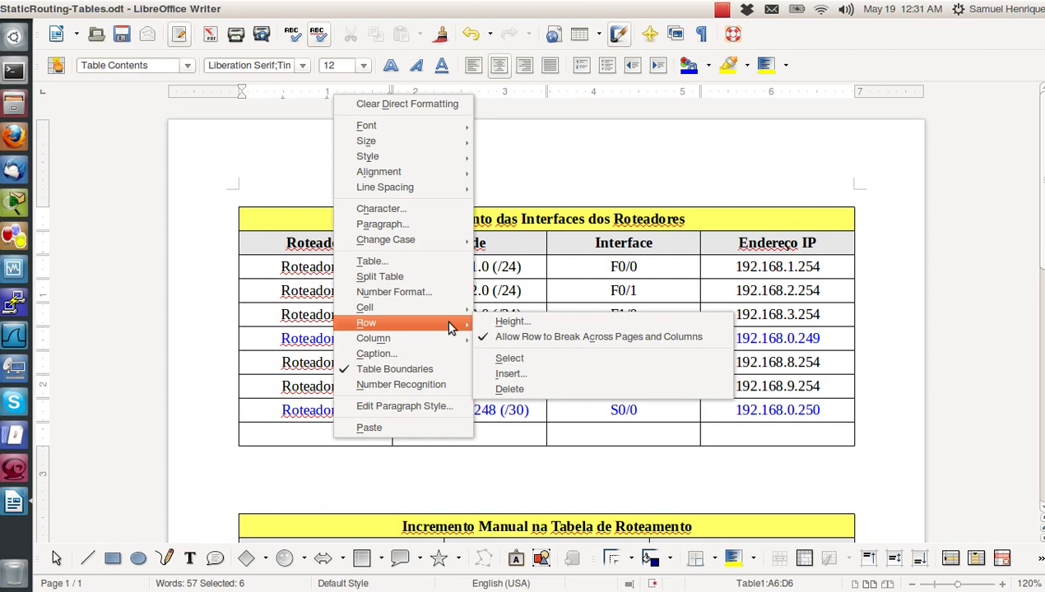
left_click(518, 394)
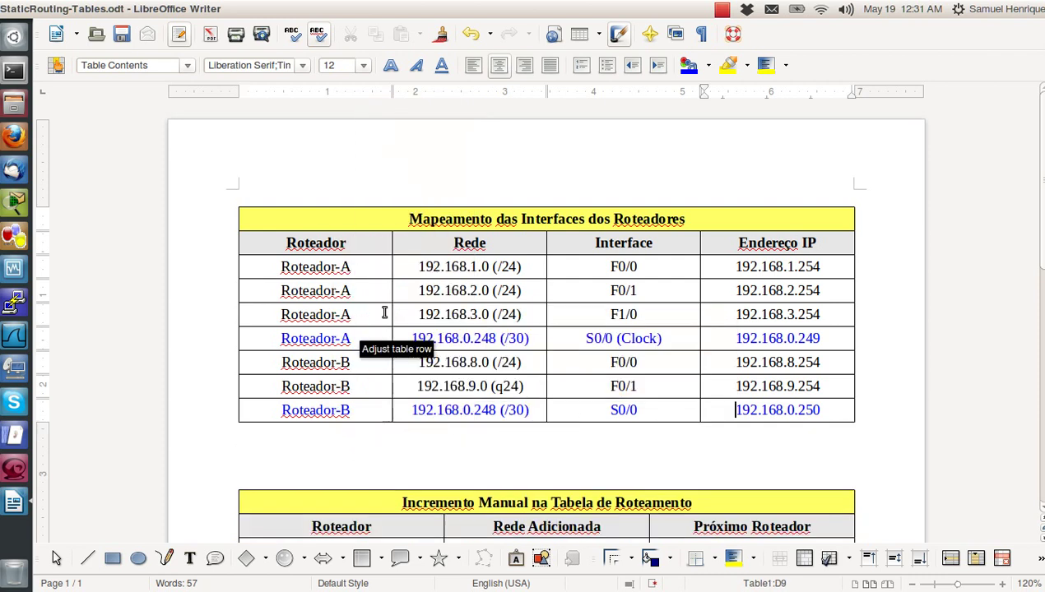
left_click(123, 37)
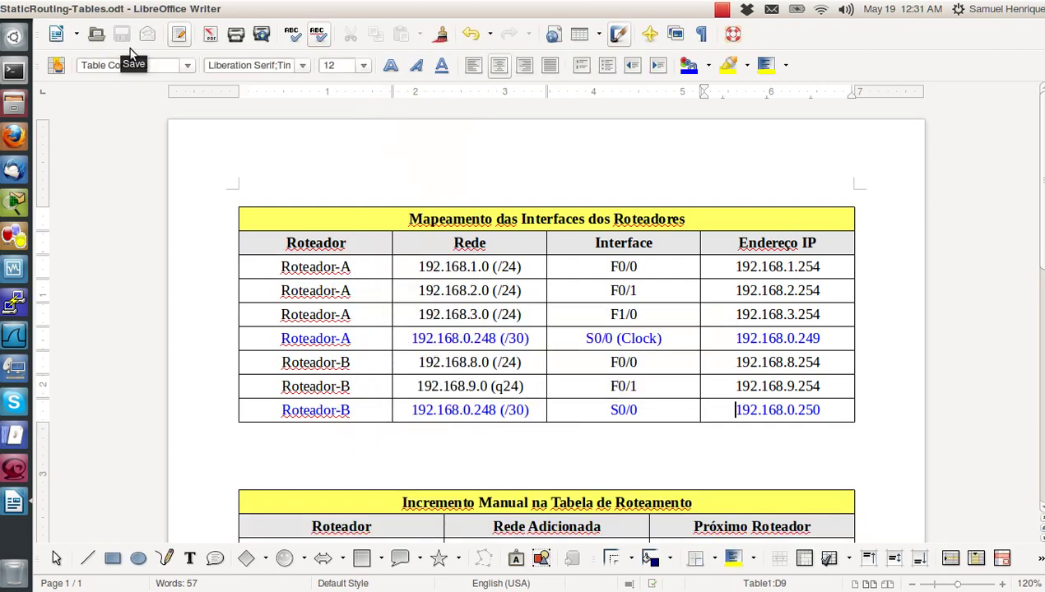
left_click(379, 443)
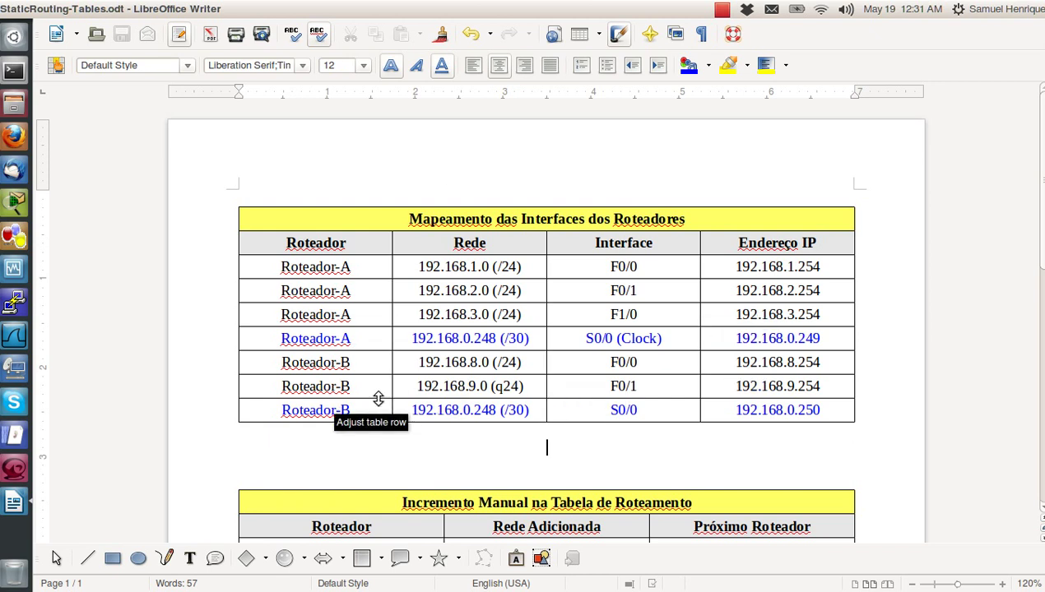
scroll(414, 391, "down", 1)
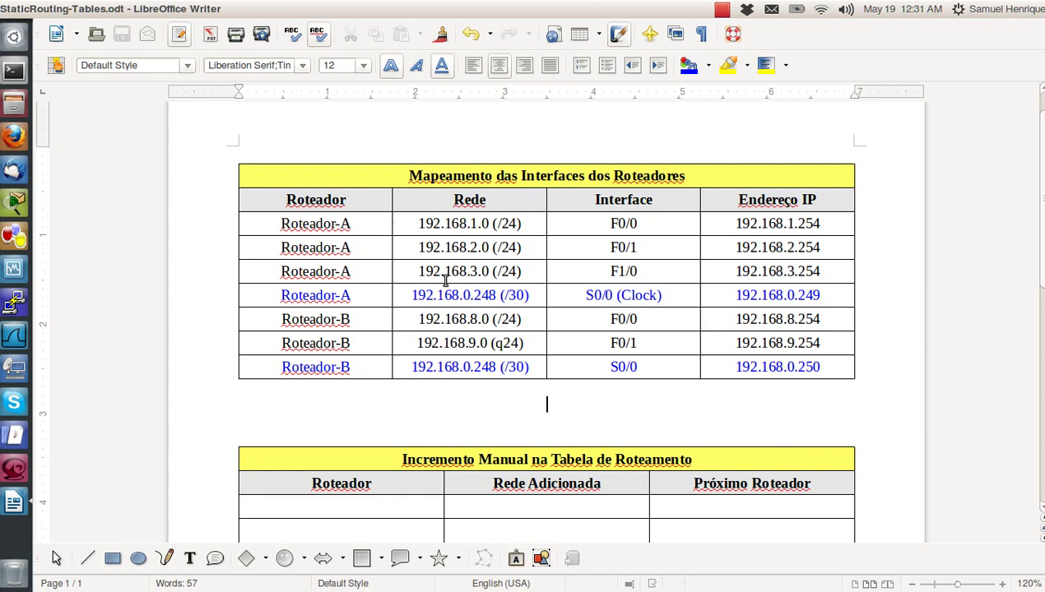
left_click_drag(611, 225, 619, 367)
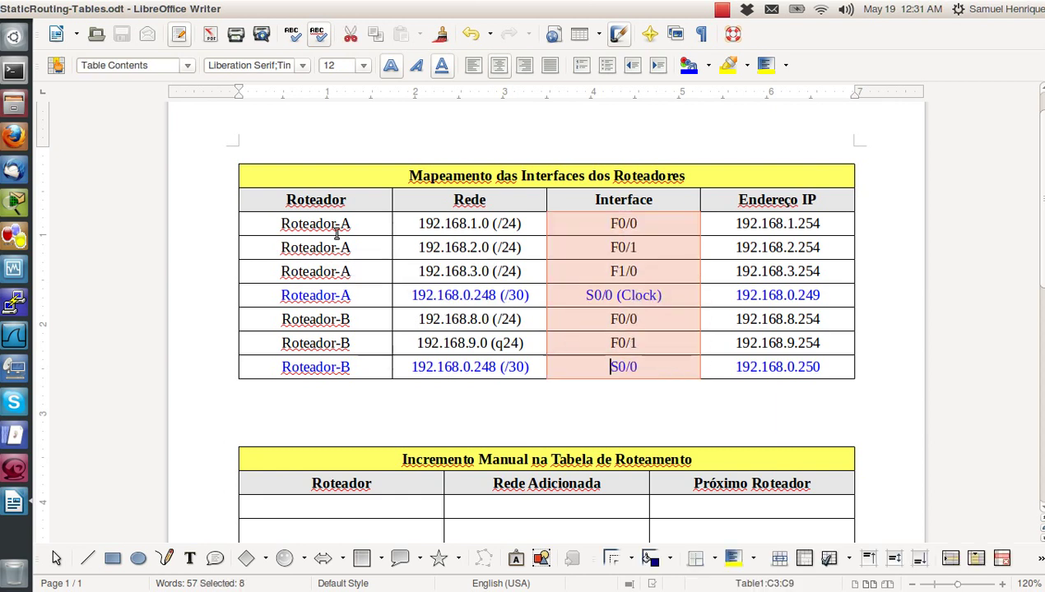
left_click_drag(730, 224, 702, 413)
left_click(706, 403)
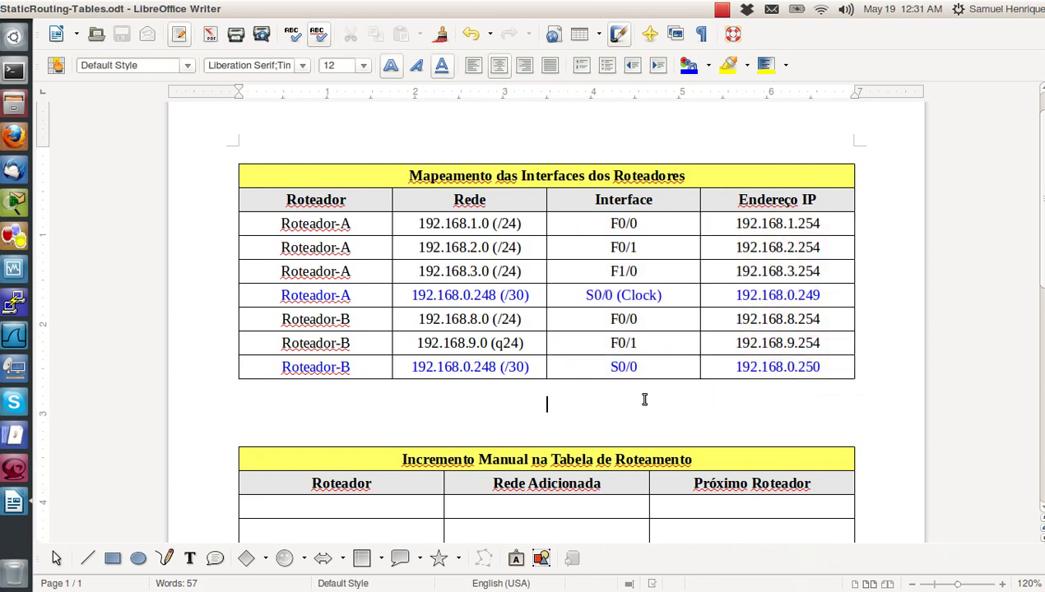
Switch to Packet Tracer, open Roteador-A's command line in a maximized window and start the console session.
left_click(20, 275)
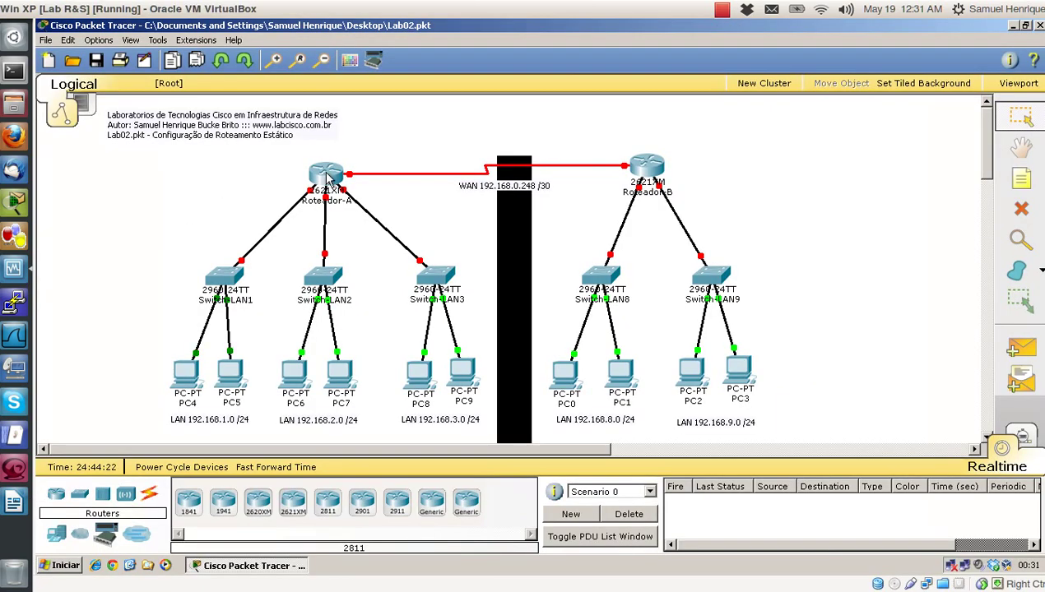
left_click(326, 176)
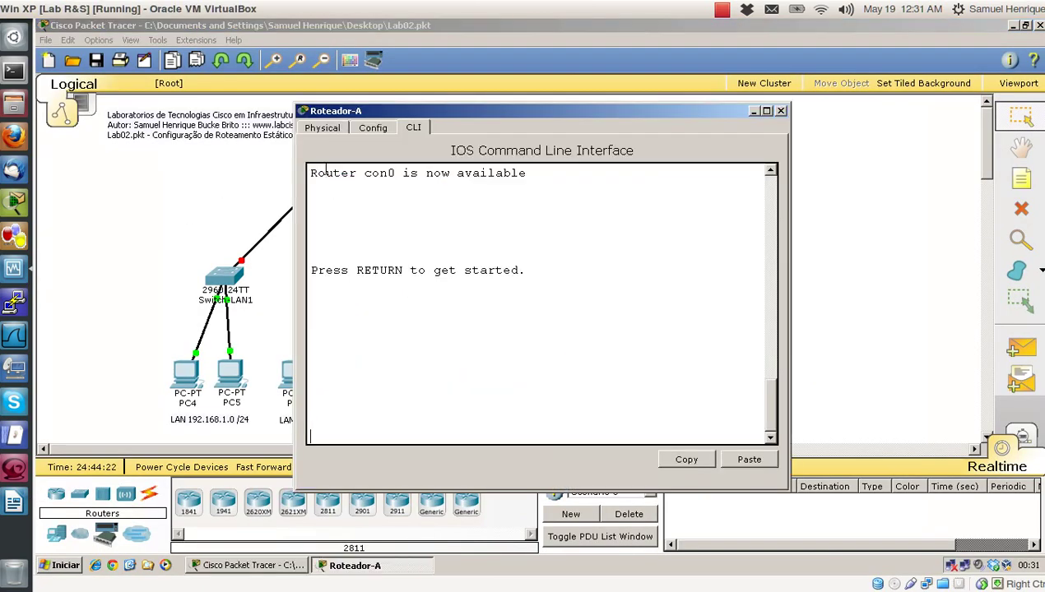
left_click(766, 111)
key("Return")
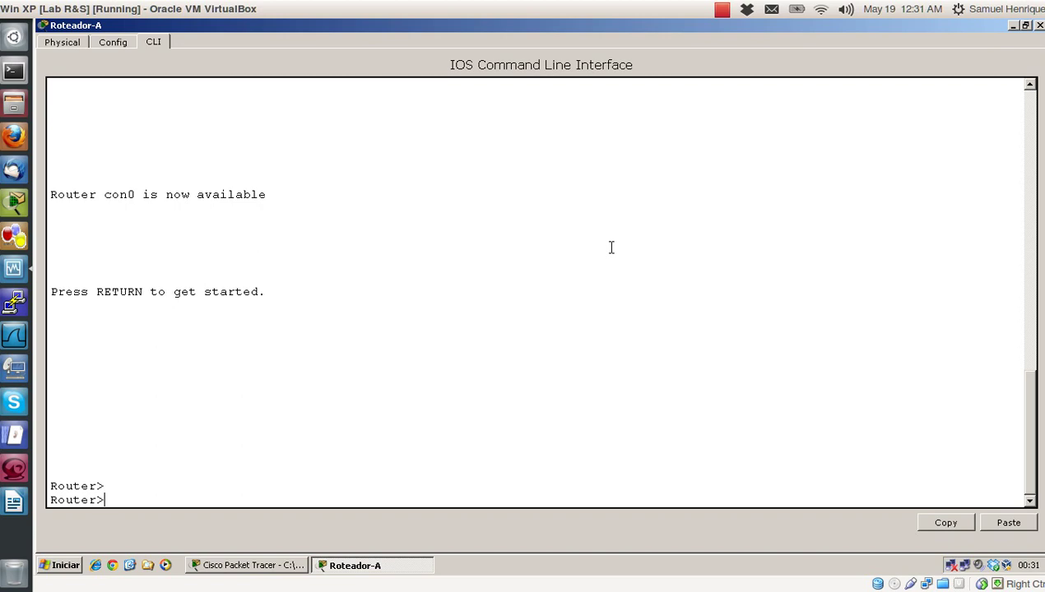
Enter privileged mode with en and global configuration mode with conf t on Roteador-A.
type("en")
key("Return")
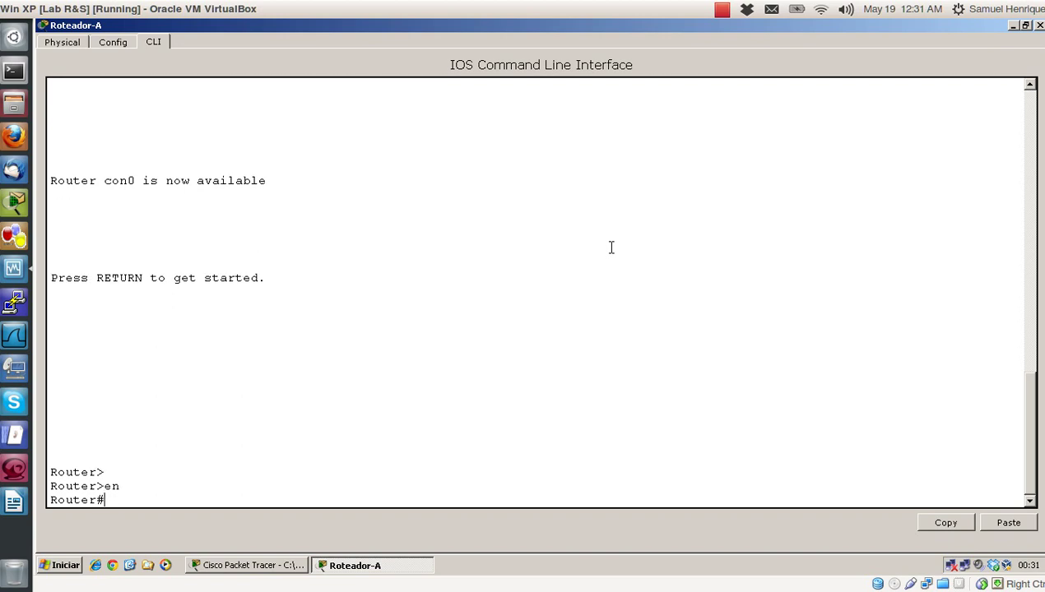
type("conf t")
key("Return")
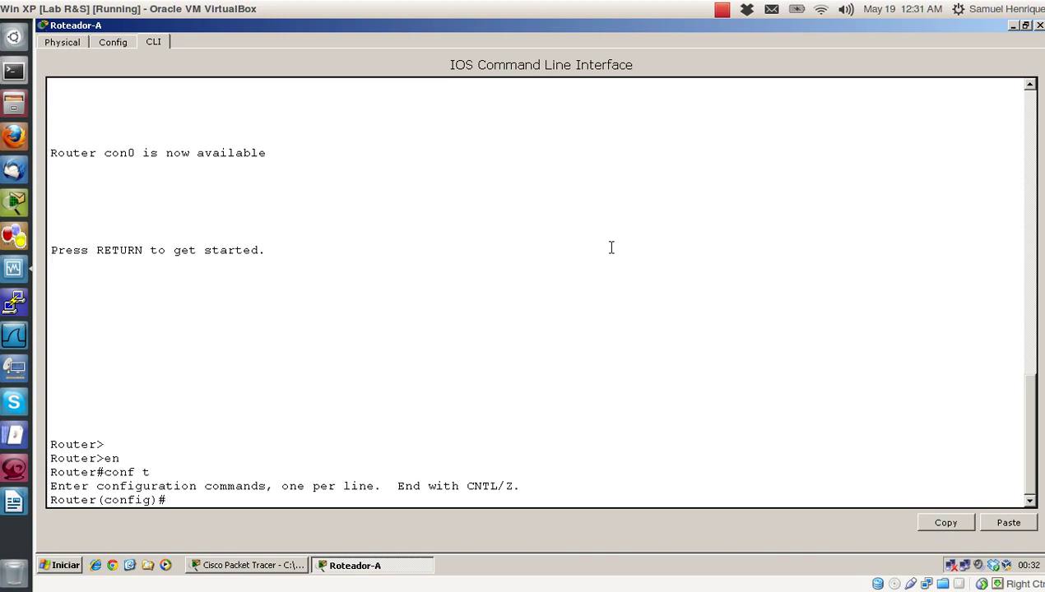
Disable name resolution with no ip domain lookup and set the router's hostname to Roteador-A.
type("no ip domain lookup")
key("Return")
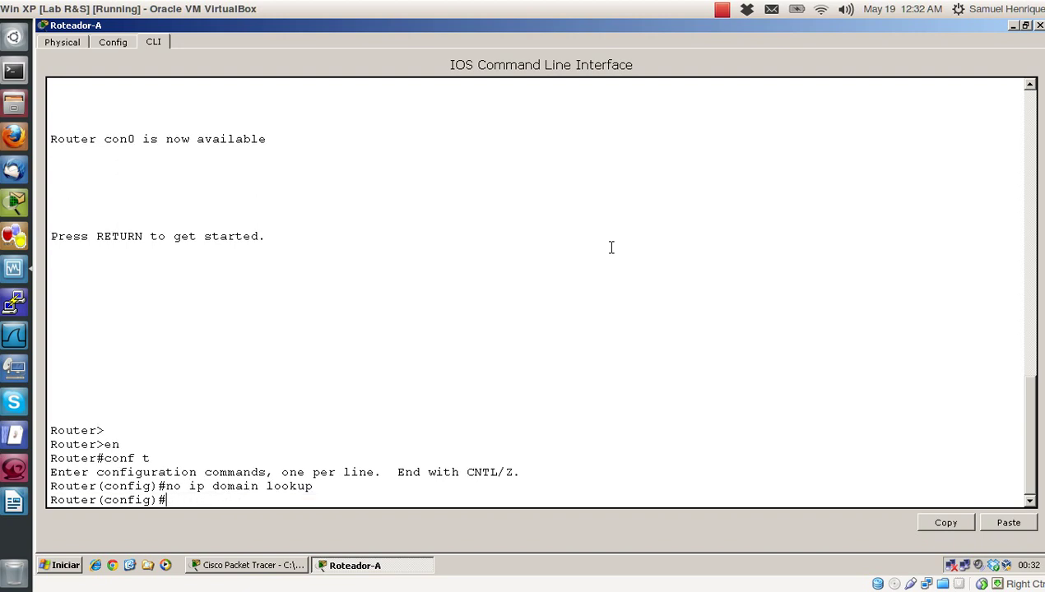
type("hostname Rotead")
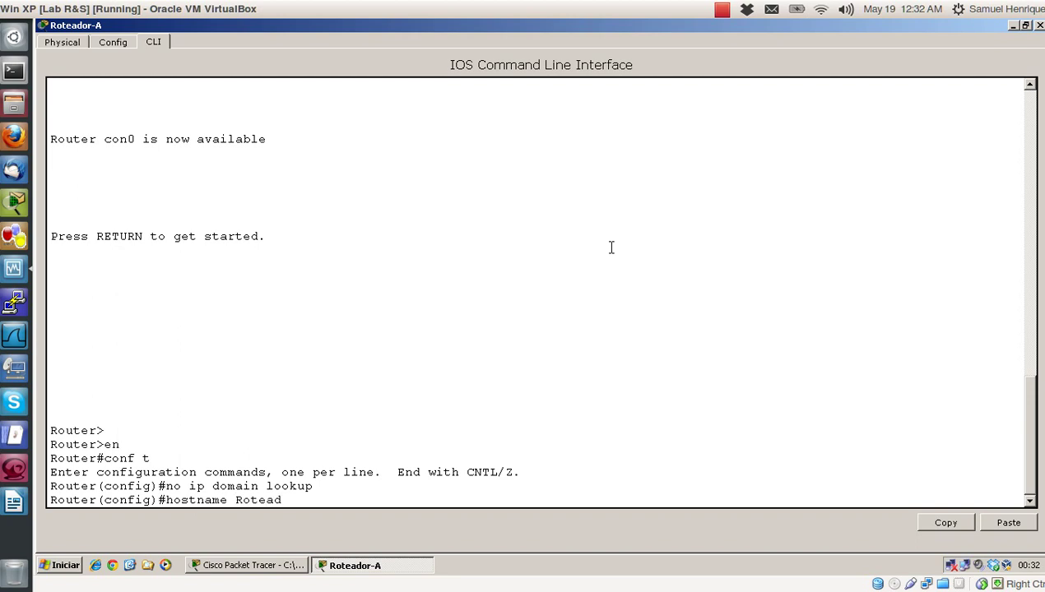
type("or-A")
key("Return")
key("Return")
key("Return")
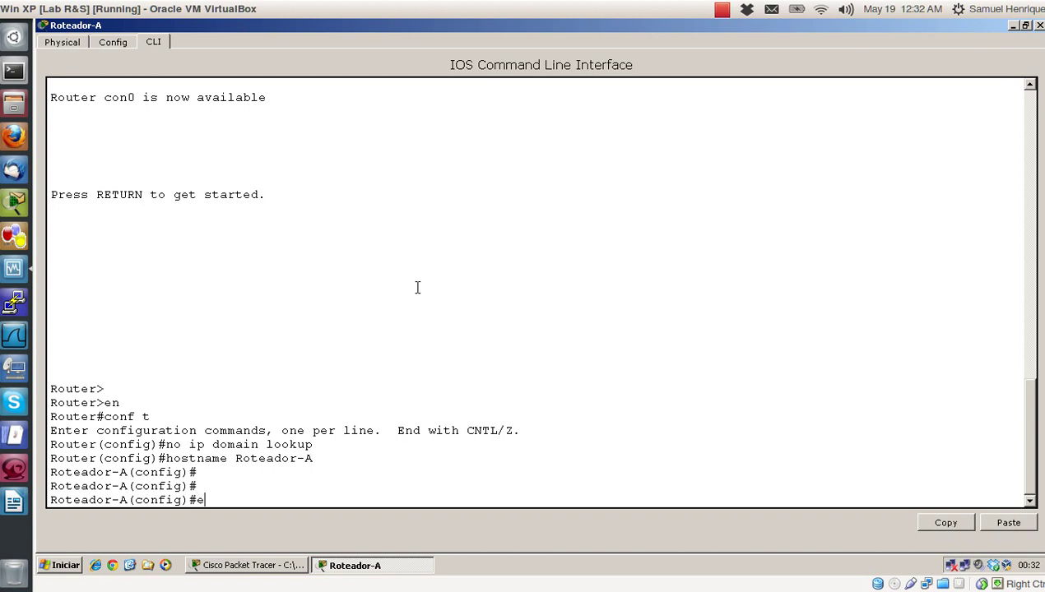
Leave global configuration mode with exit, returning to Roteador-A's privileged prompt.
key("Return")
key("Return")
key("Return")
key("Return")
key("Return")
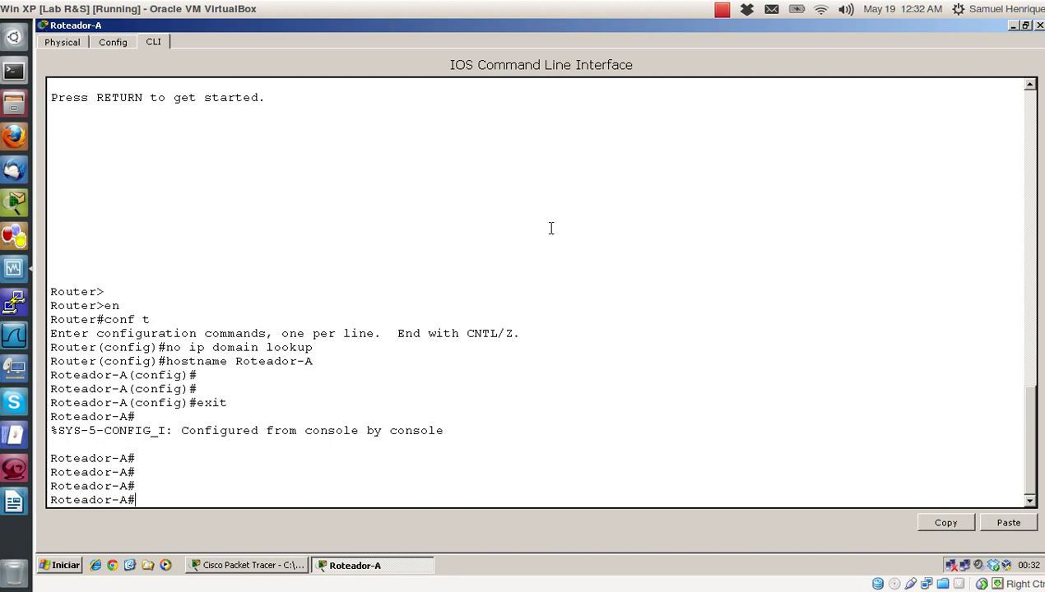
Run show ip int brief and examine the address, status and protocol of each interface on Roteador-A.
type("show ip int brief")
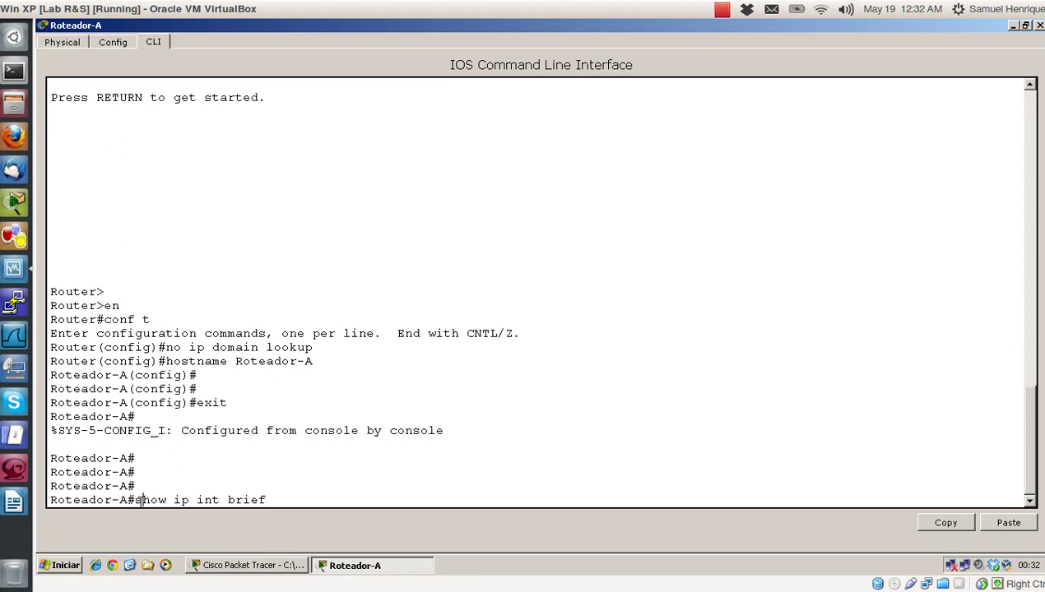
left_click_drag(137, 499, 279, 501)
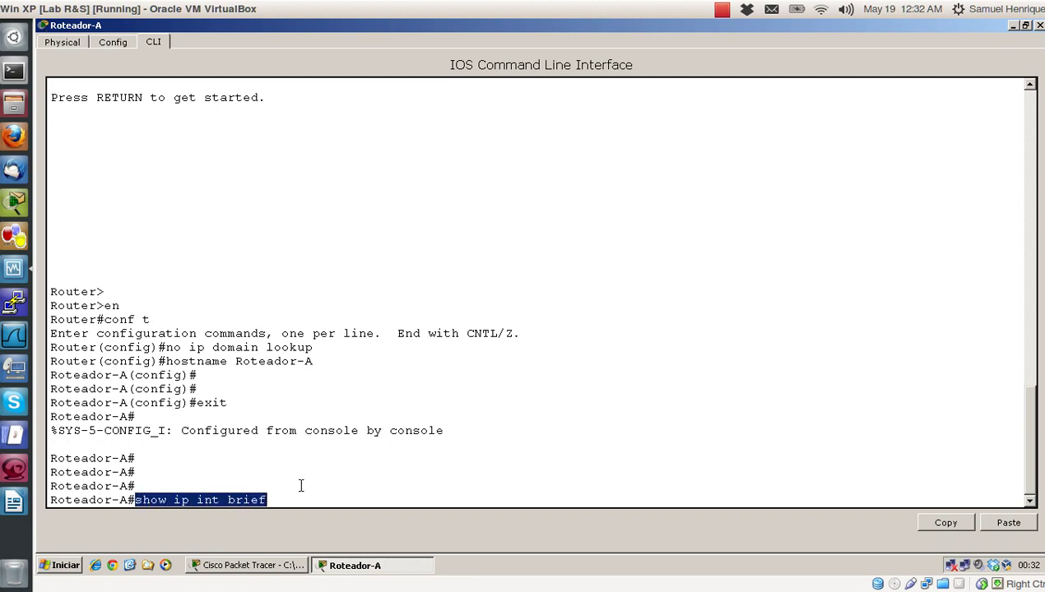
left_click(311, 458)
key("Return")
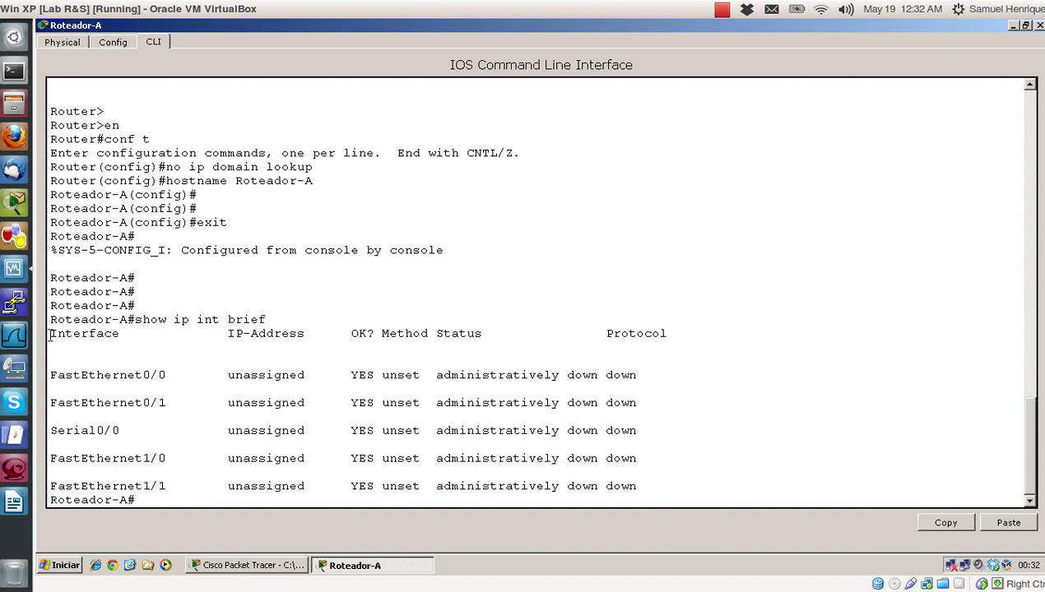
left_click_drag(50, 337, 648, 514)
left_click(670, 484)
left_click_drag(436, 375, 624, 482)
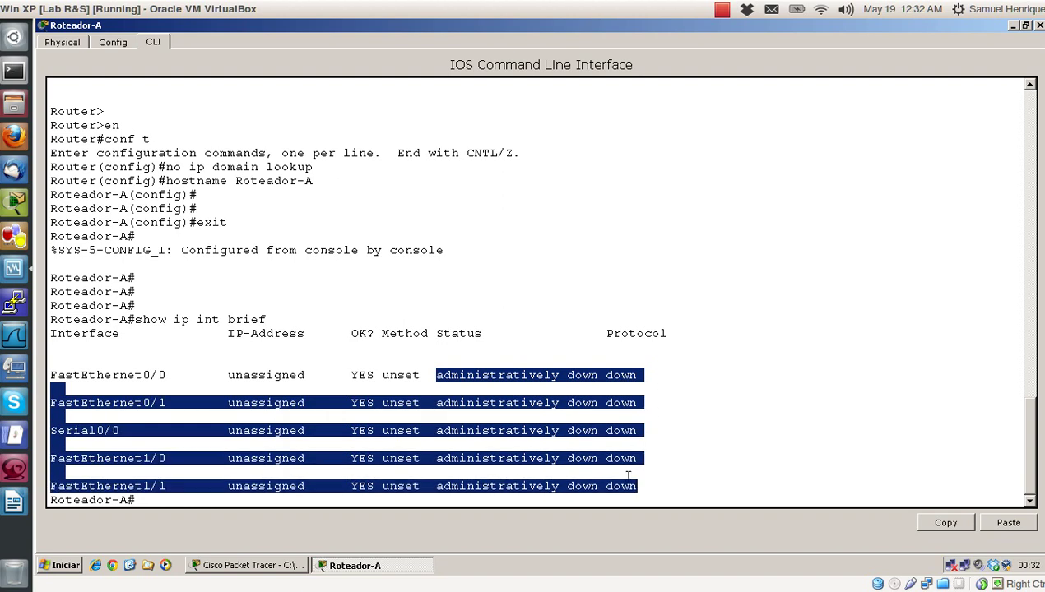
left_click(563, 449)
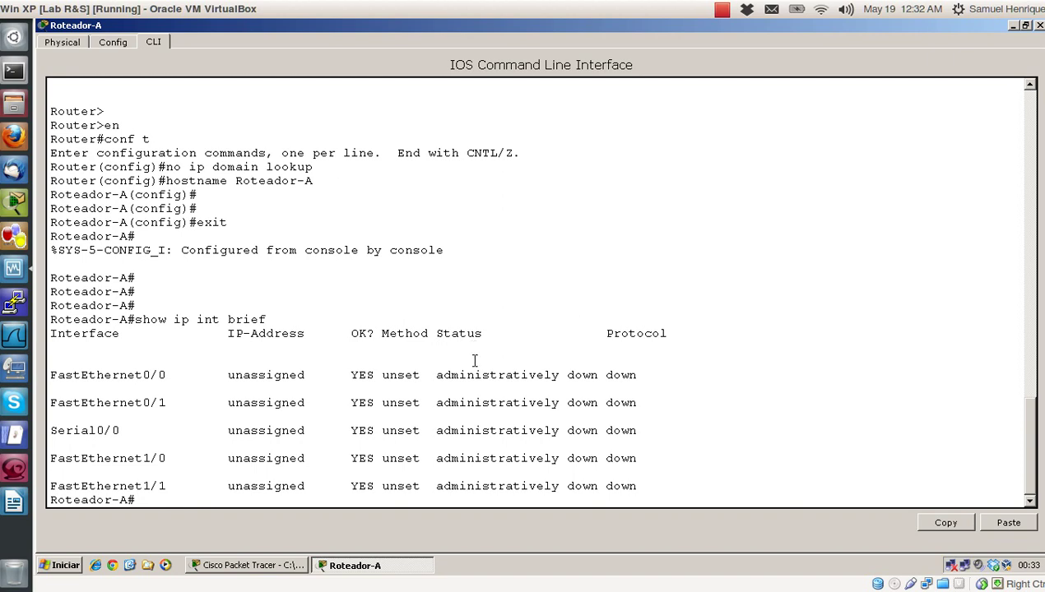
key("Return")
key("Return")
key("Return")
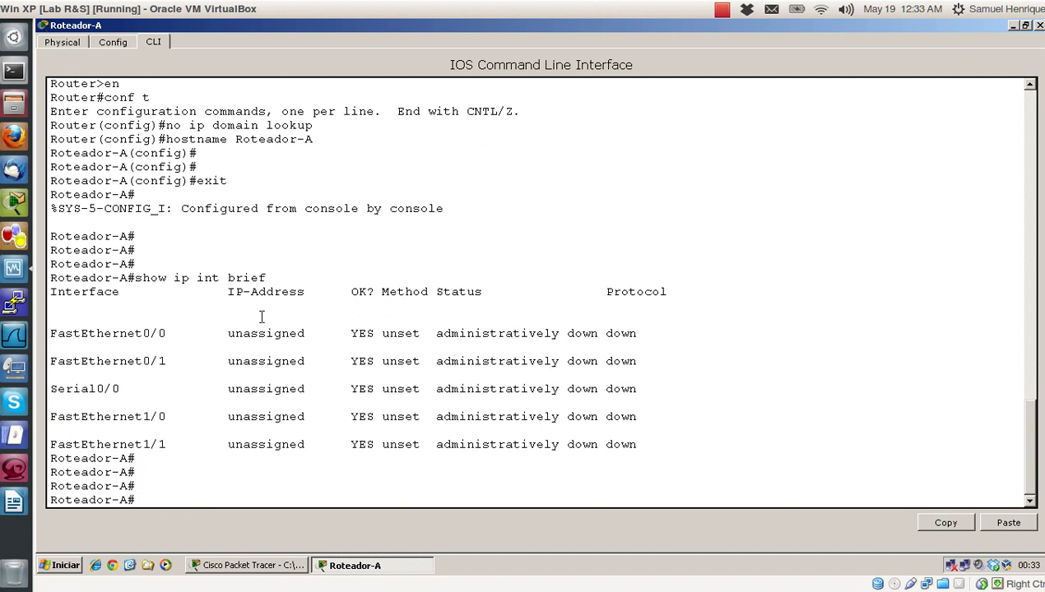
left_click_drag(265, 278, 136, 278)
left_click(238, 260)
key("Return")
key("Return")
key("Return")
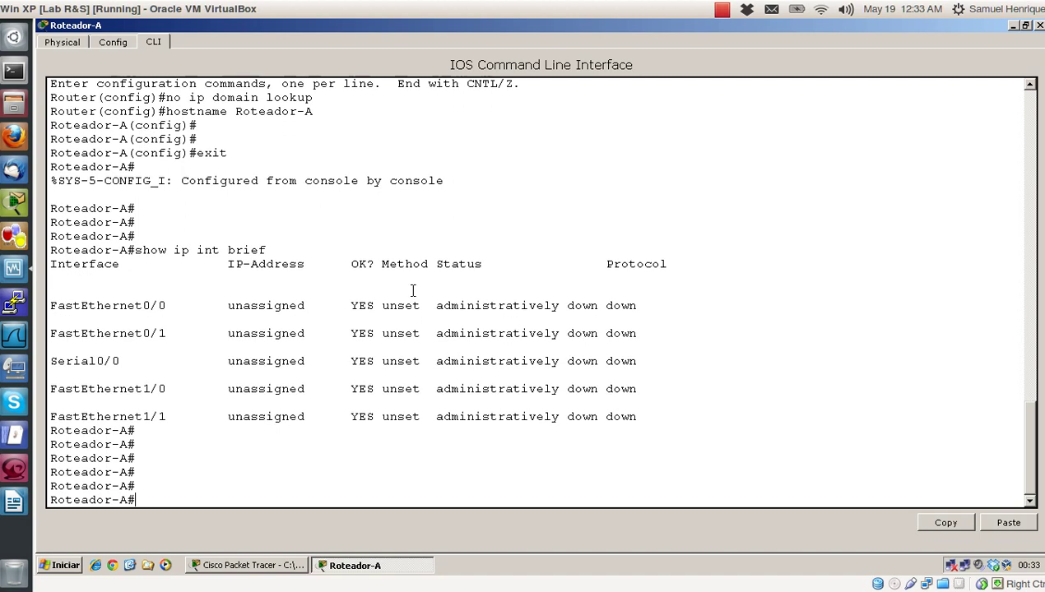
left_click(752, 262)
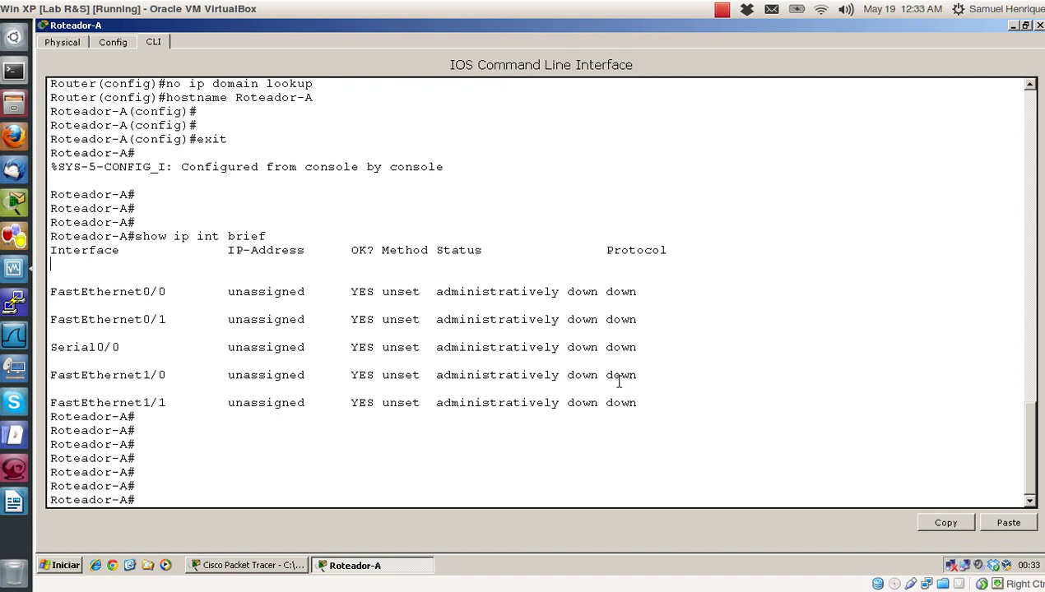
Run show ip route on Roteador-A and examine its routing table.
type("show")
type("ip route")
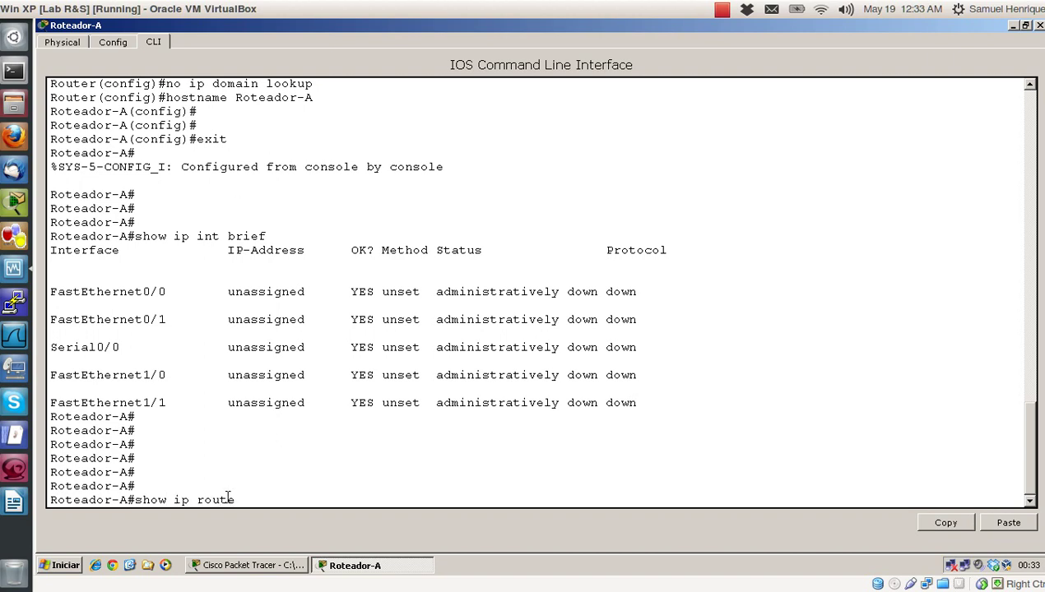
left_click_drag(234, 500, 134, 499)
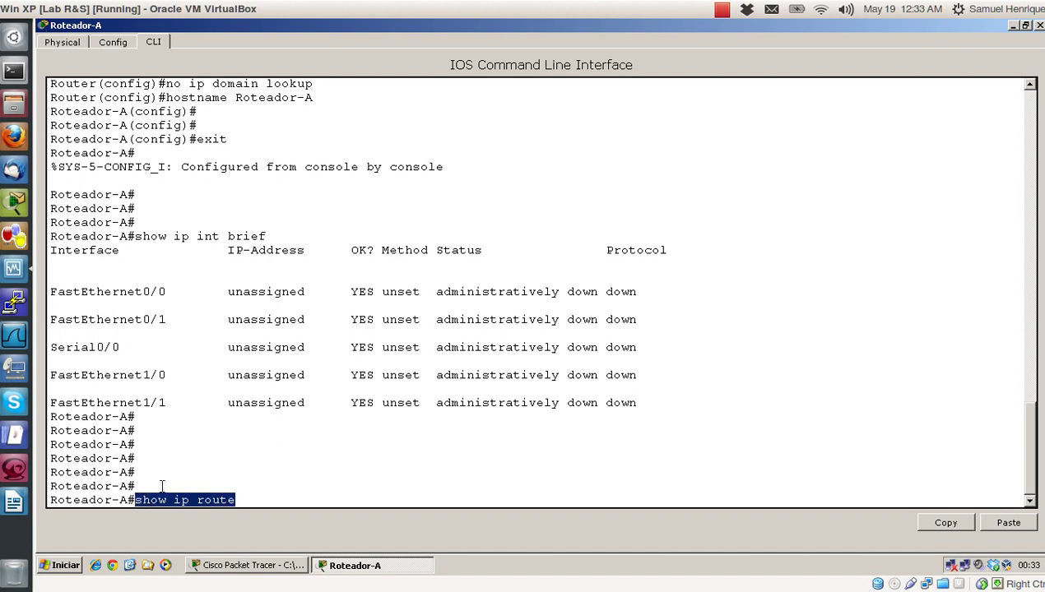
key("Return")
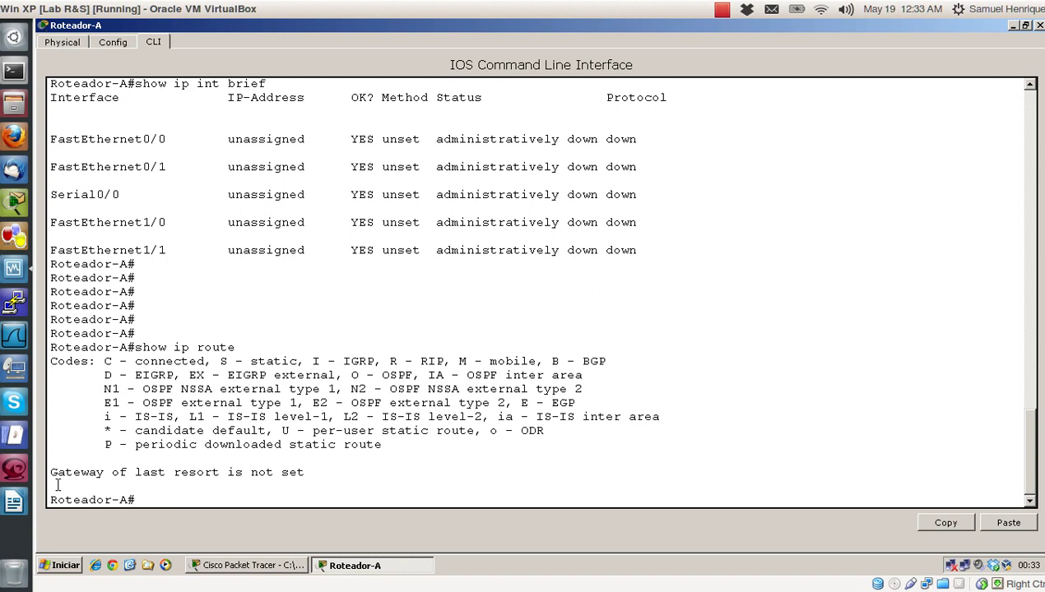
key("Return")
key("Return")
key("Return")
left_click_drag(250, 454, 50, 319)
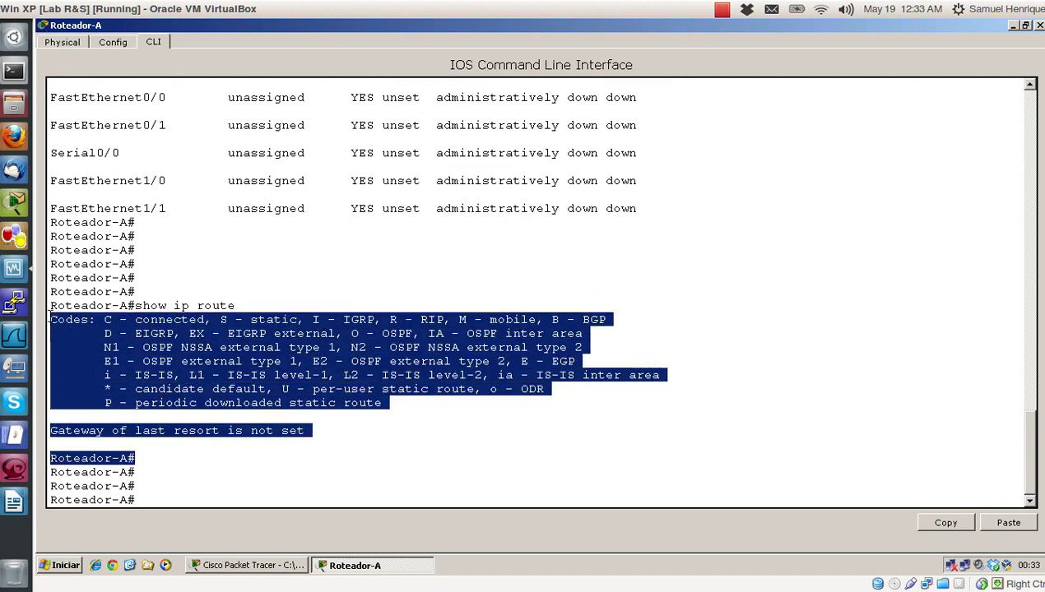
left_click(349, 272)
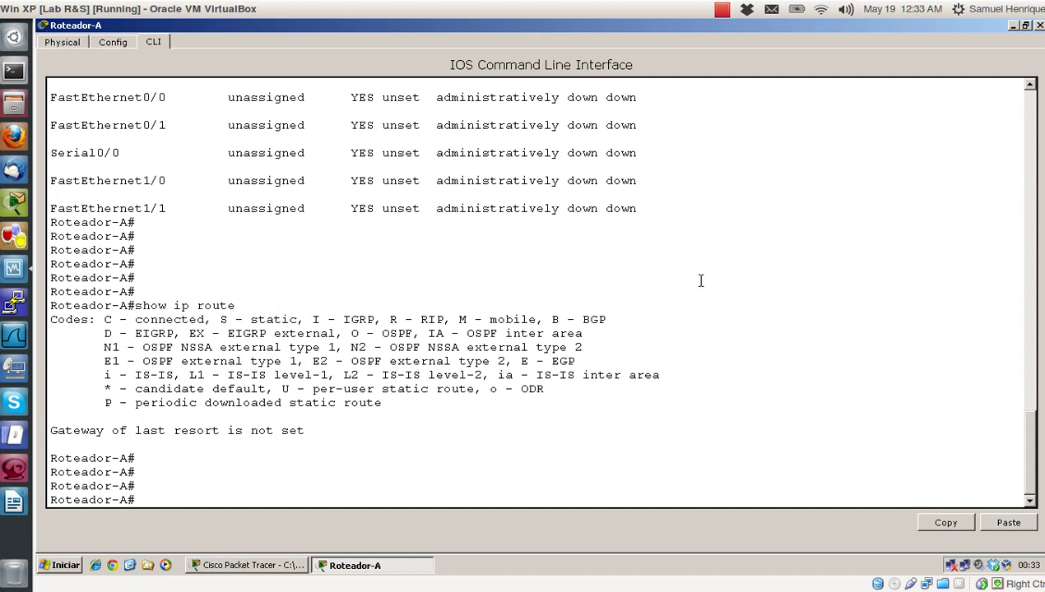
Enter global configuration mode on Roteador-A again with conf t.
type("conf t")
key("Return")
key("Return")
key("Return")
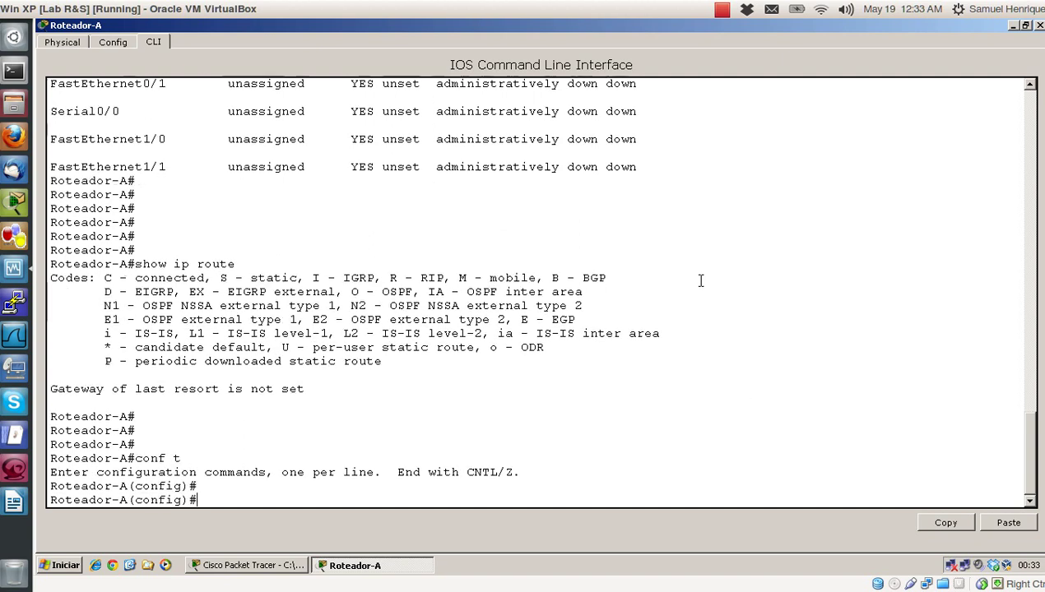
Switch to the StaticRouting-Tables document in LibreOffice Writer and check the network, interface and IP address in Roteador-A's F0/0 row.
left_click(13, 502)
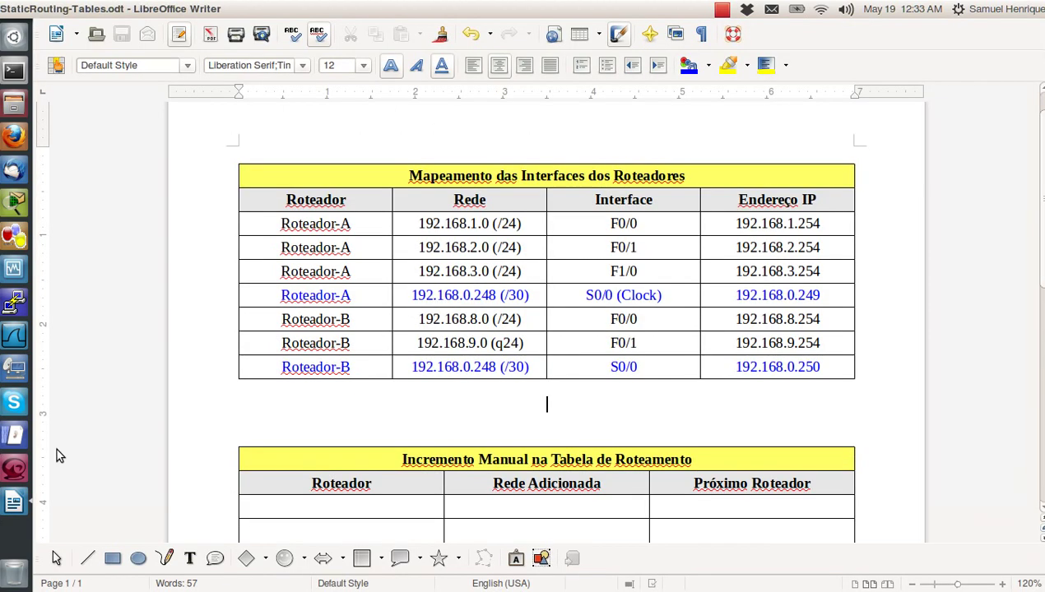
left_click_drag(292, 226, 737, 295)
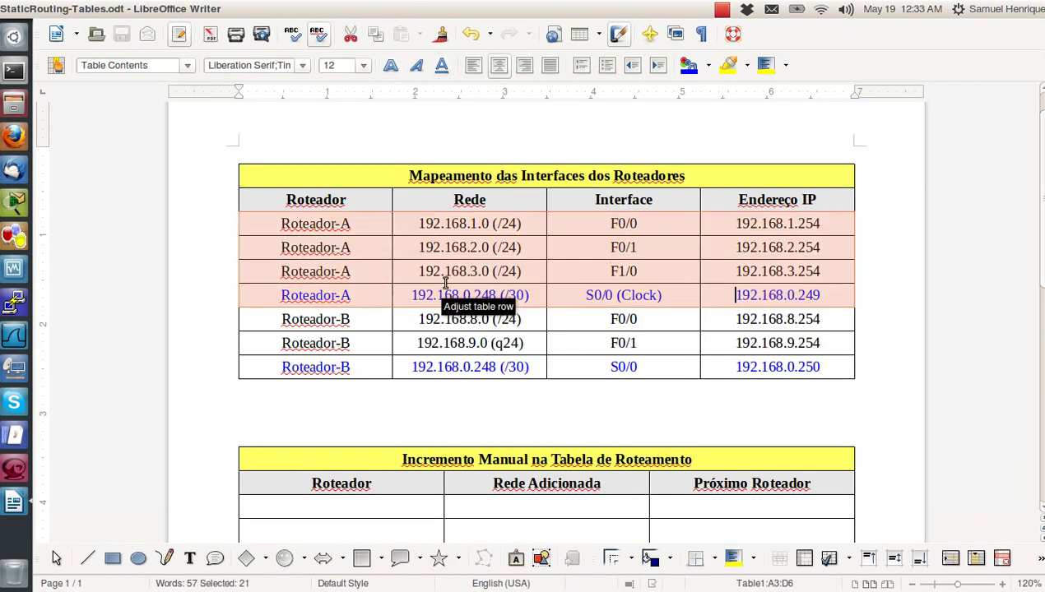
left_click(602, 227)
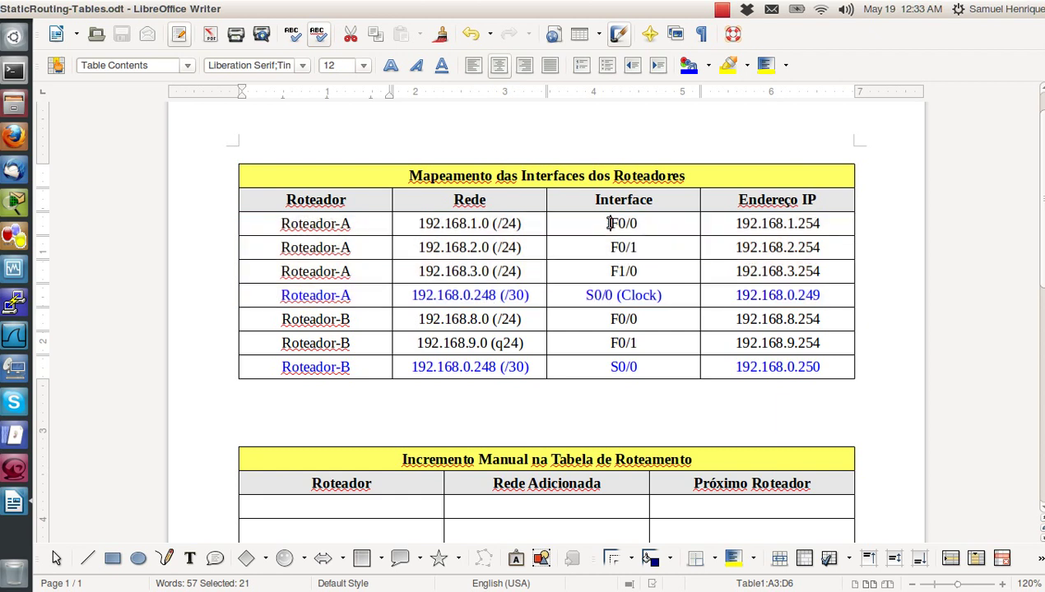
left_click_drag(658, 225, 610, 228)
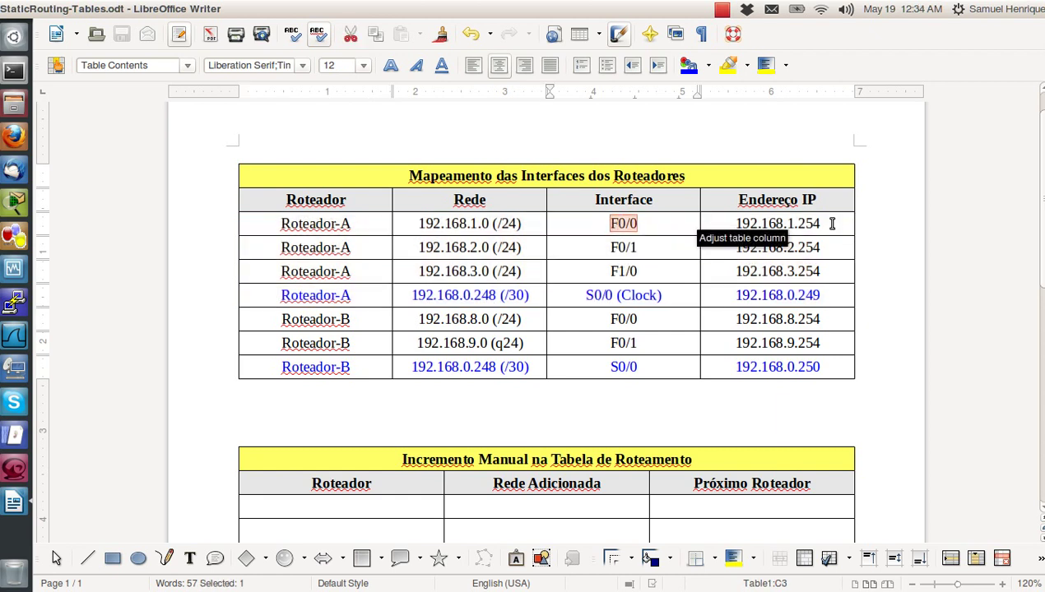
left_click_drag(824, 224, 734, 224)
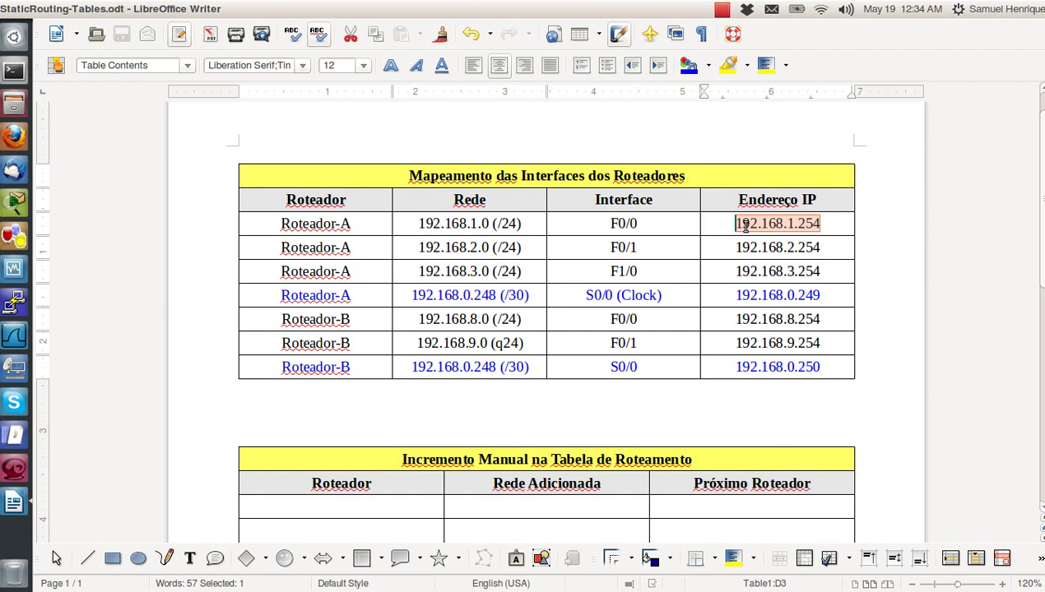
left_click(821, 223)
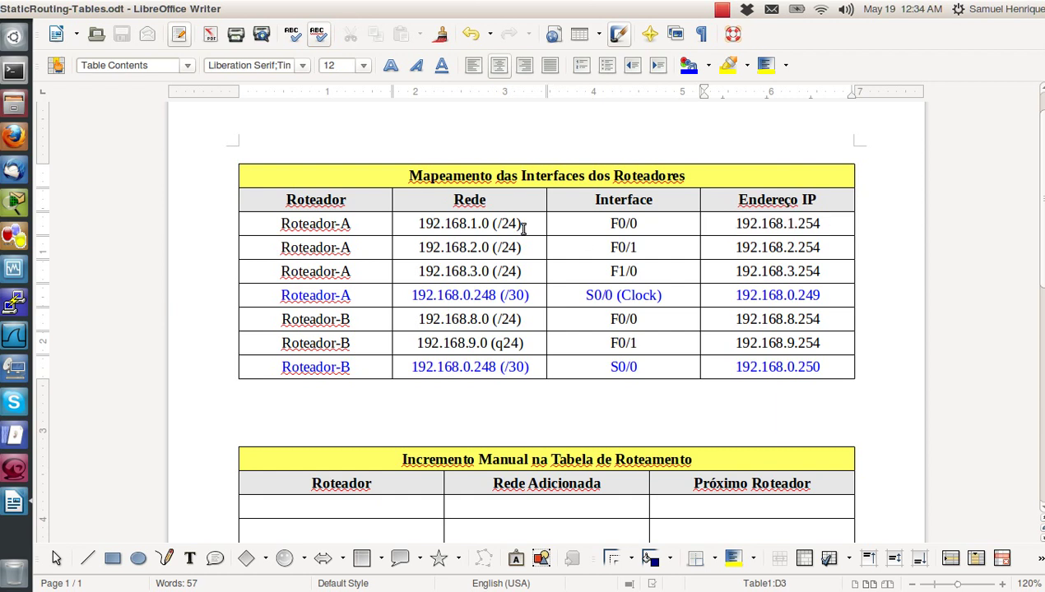
left_click_drag(414, 224, 522, 226)
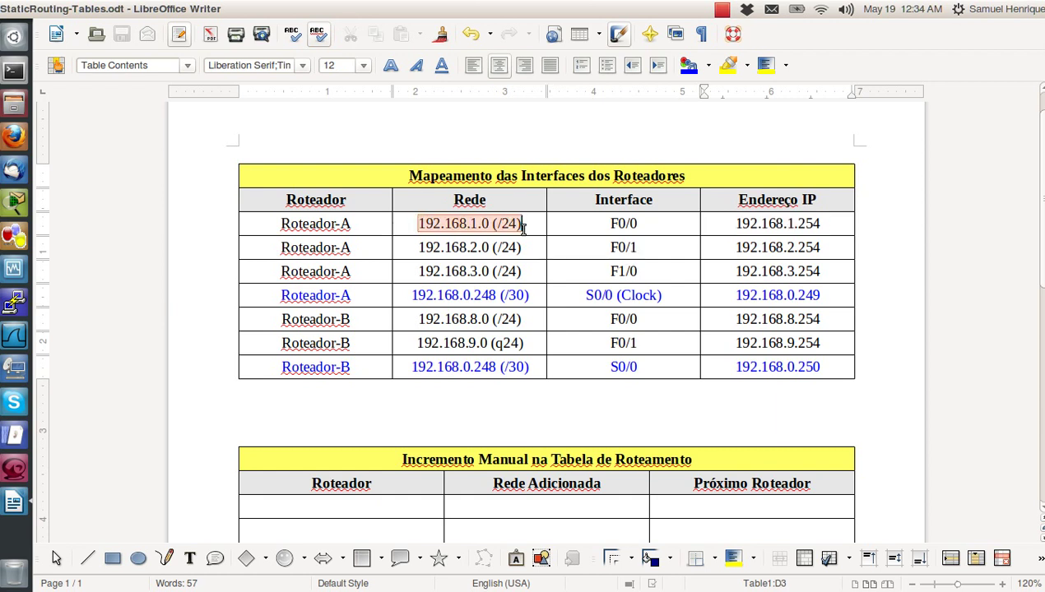
left_click(539, 227)
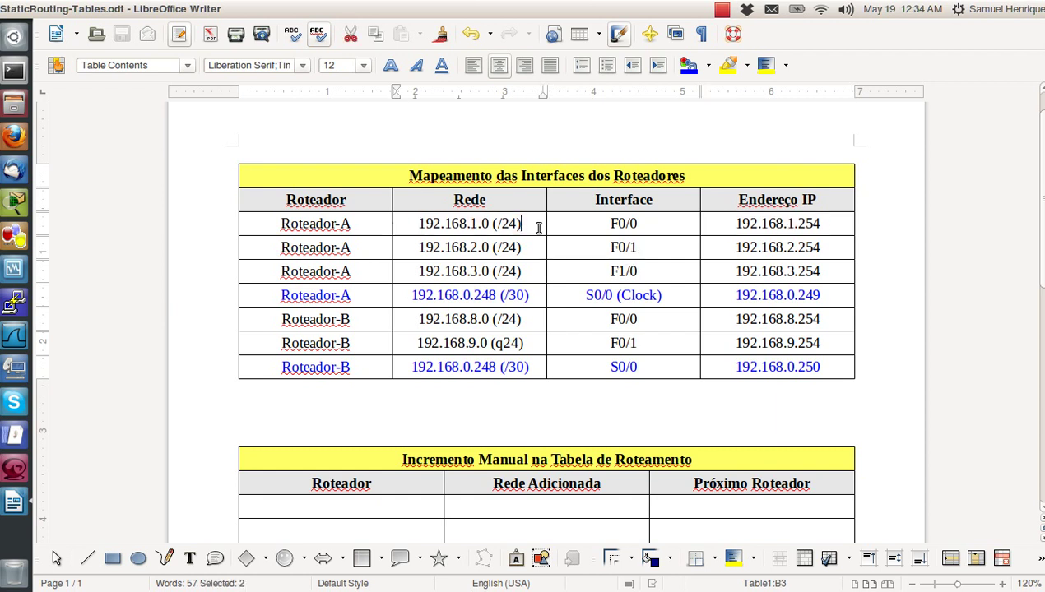
left_click(658, 226)
Switch back to Packet Tracer, enter interface configuration mode with int f0/0 and inspect the prompt.
left_click(12, 271)
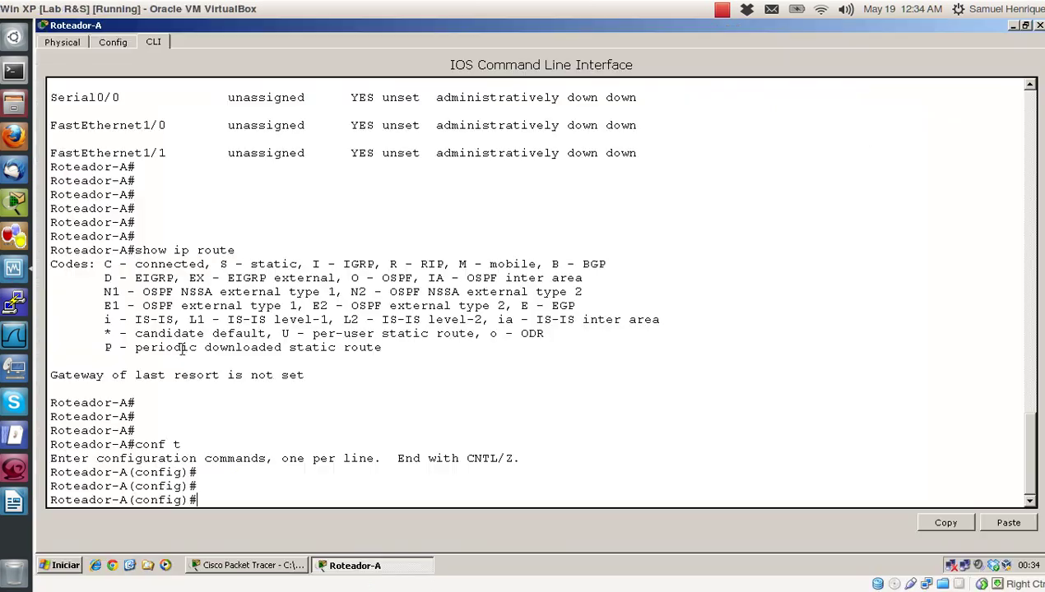
type("int f0/0")
key("Return")
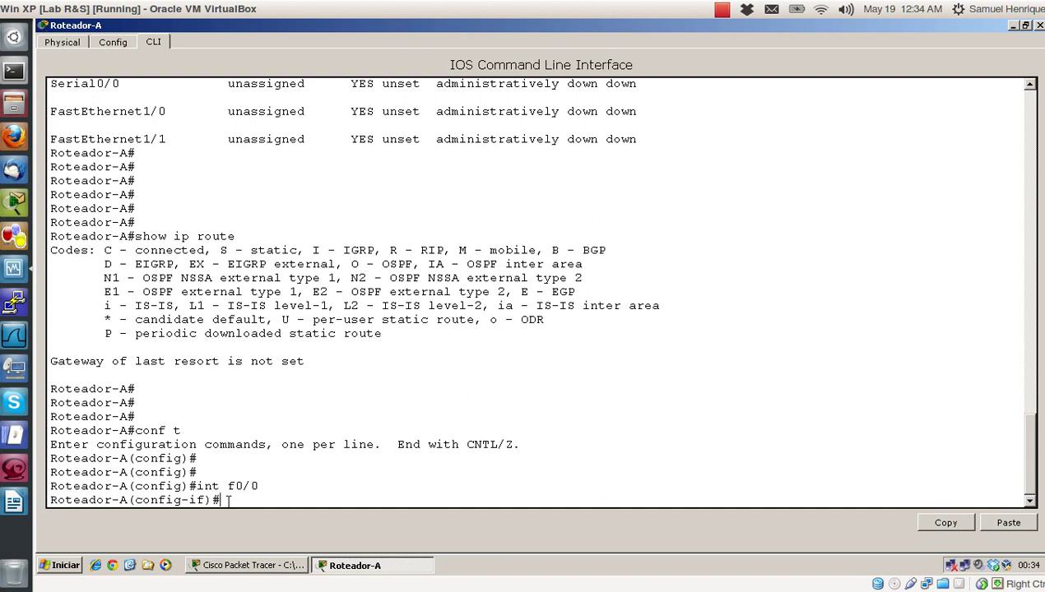
left_click_drag(228, 501, 49, 501)
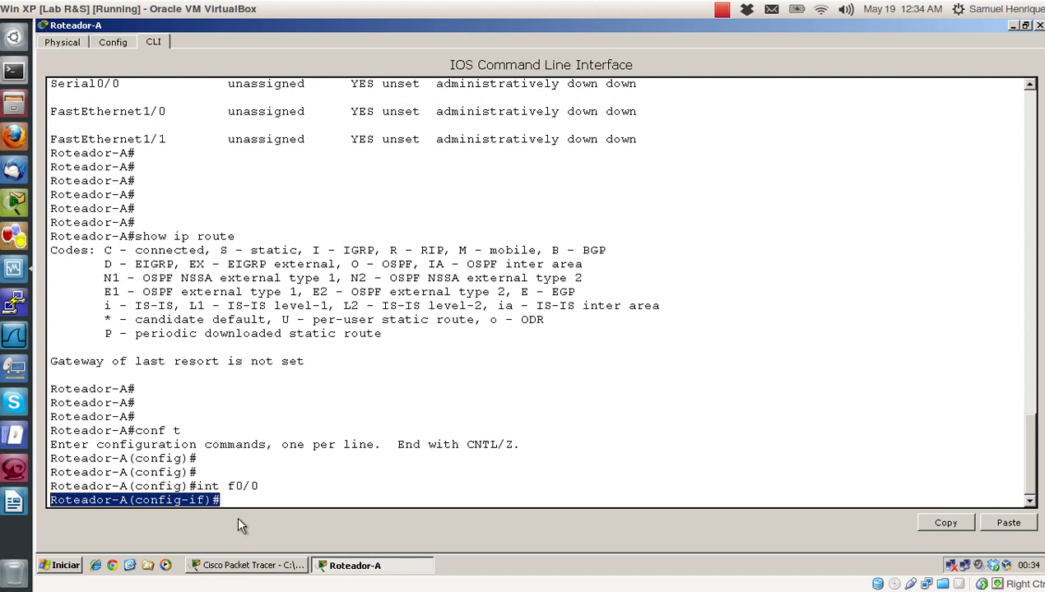
left_click(232, 499)
left_click_drag(211, 497, 132, 504)
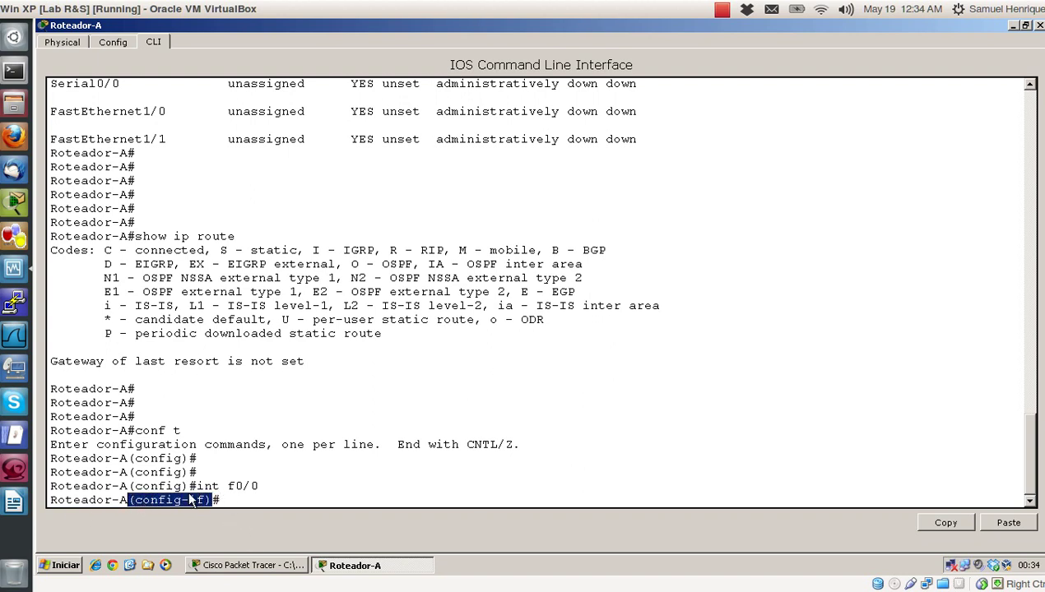
left_click(242, 494)
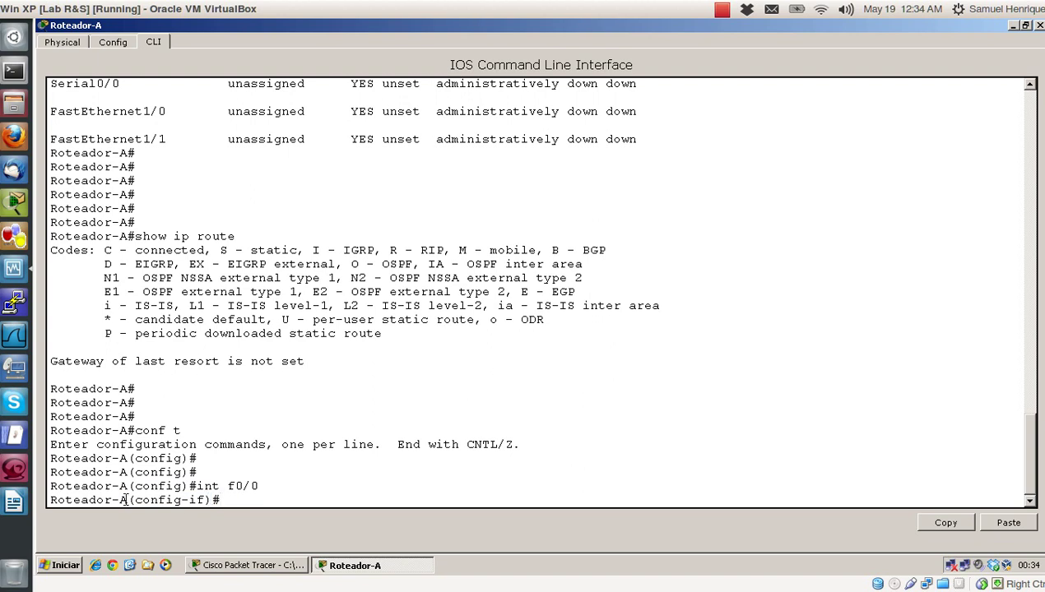
left_click_drag(131, 500, 208, 501)
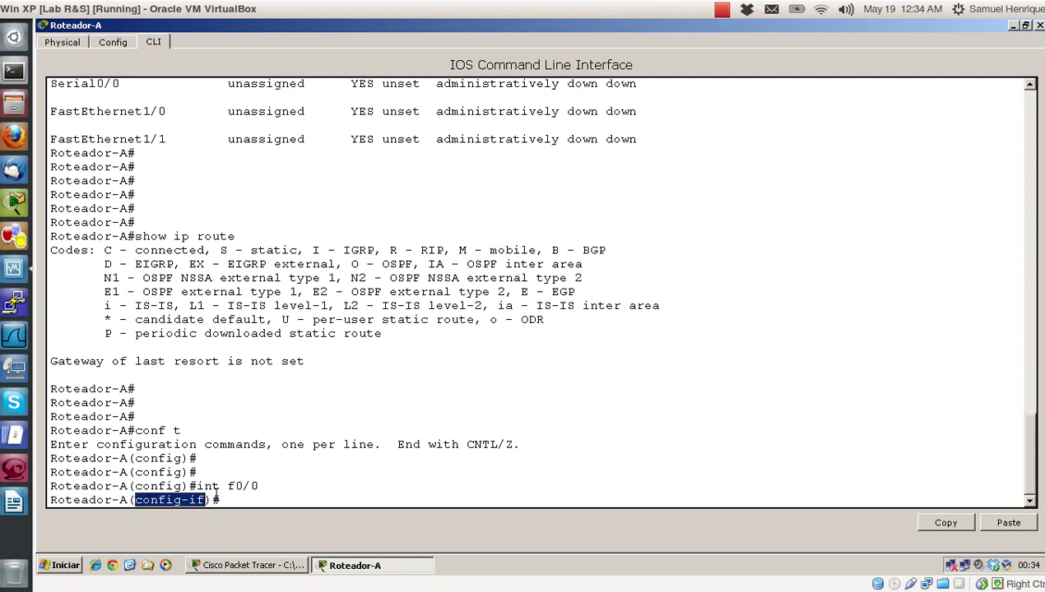
left_click(227, 484)
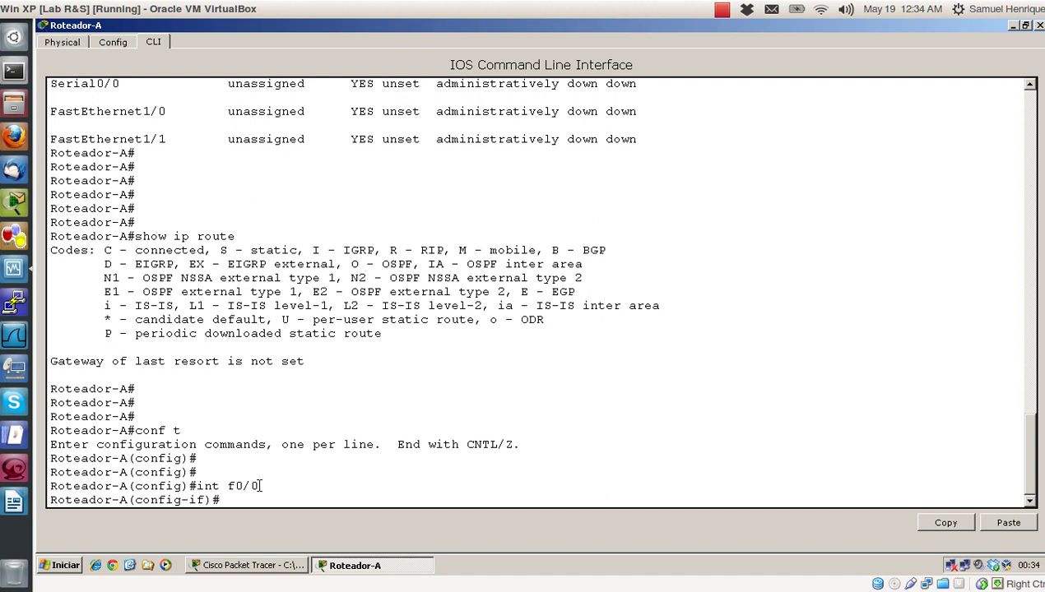
Assign interface F0/0 the address 192.168.1.254 with mask 255.255.255.0 and review the entered mask.
left_click(503, 405)
type("ip address 192.1")
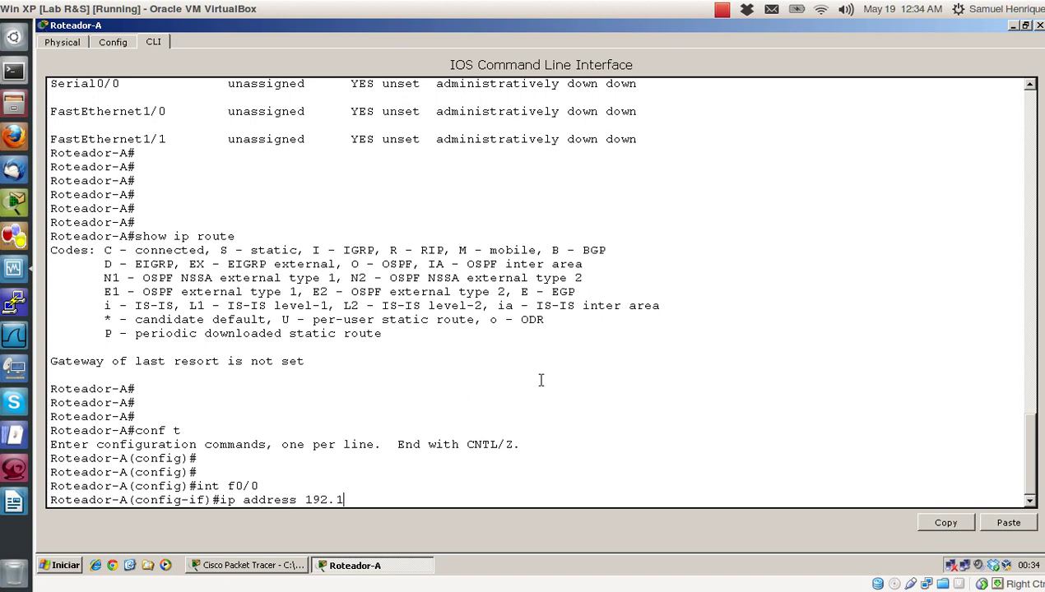
type("68.1.254 255.255.255.0")
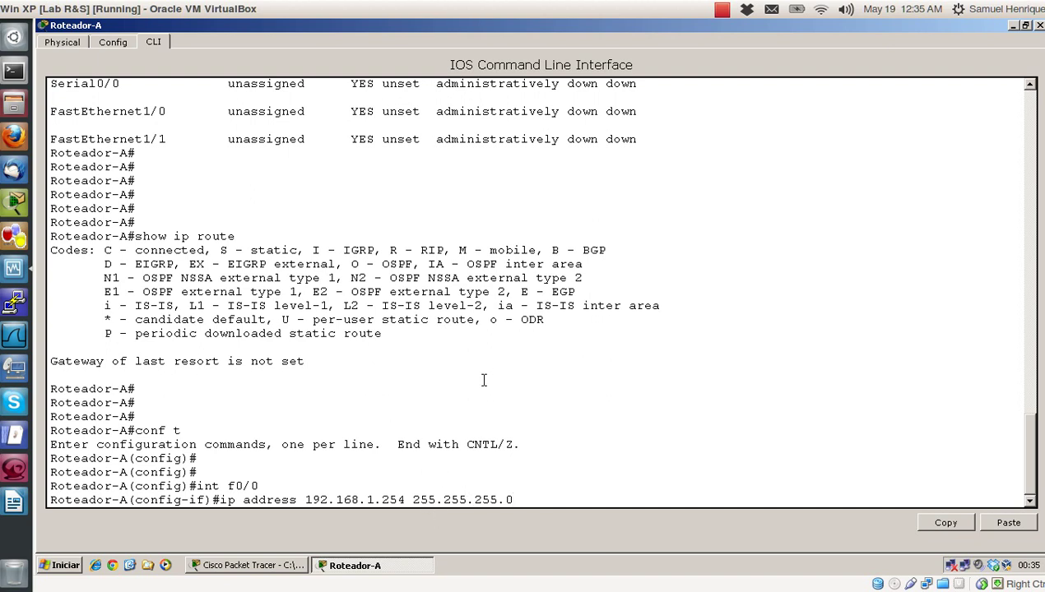
key("Return")
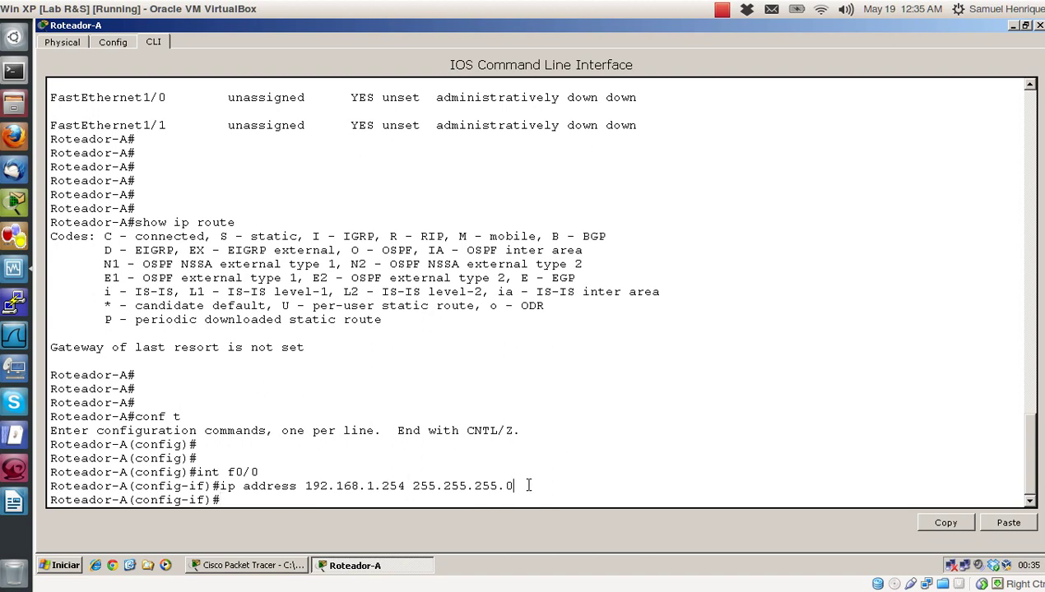
left_click_drag(528, 486, 415, 491)
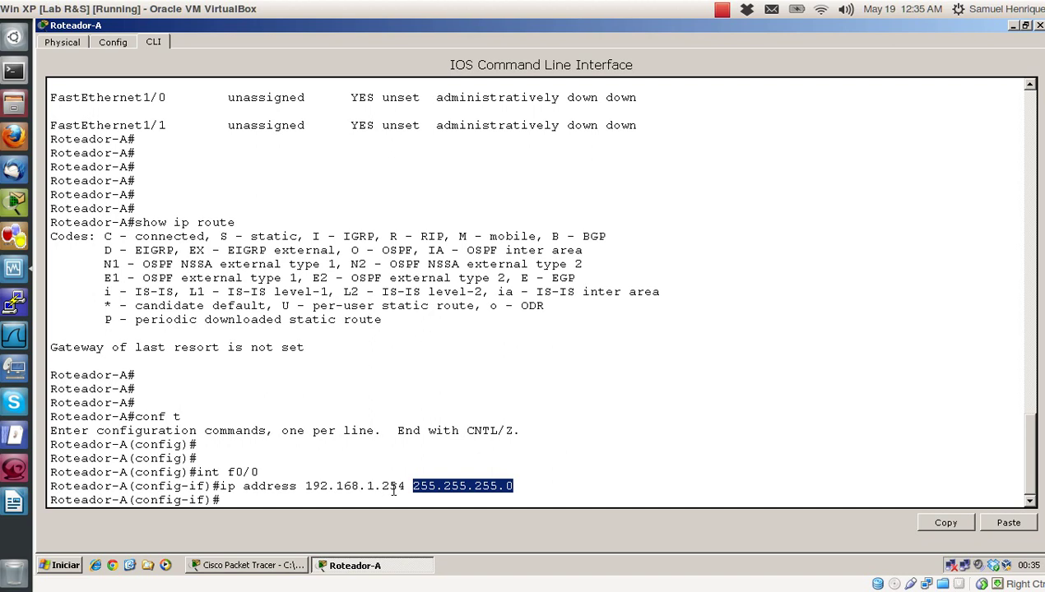
left_click(543, 490)
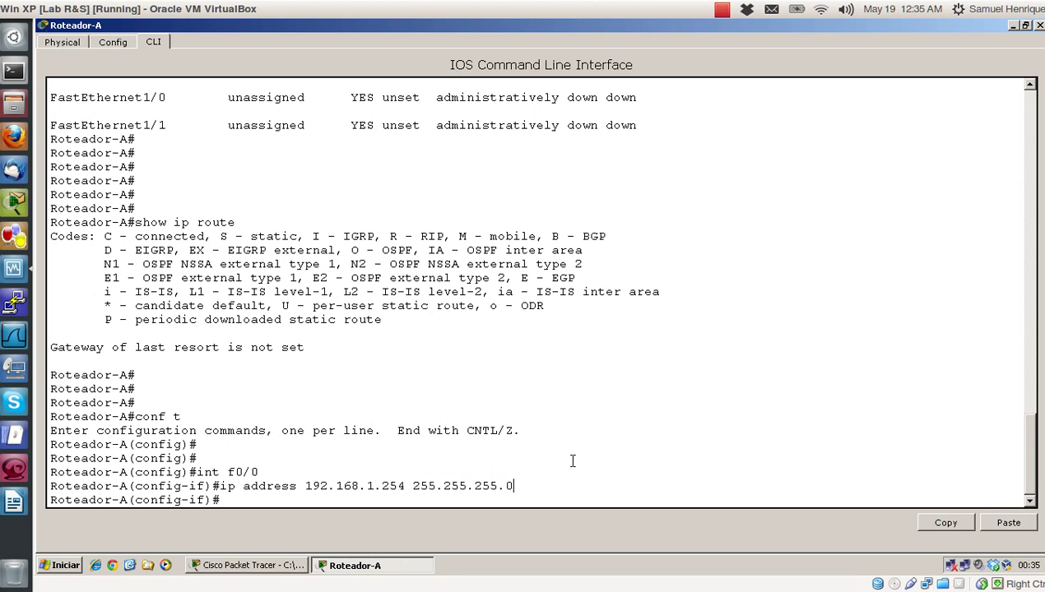
key("Return")
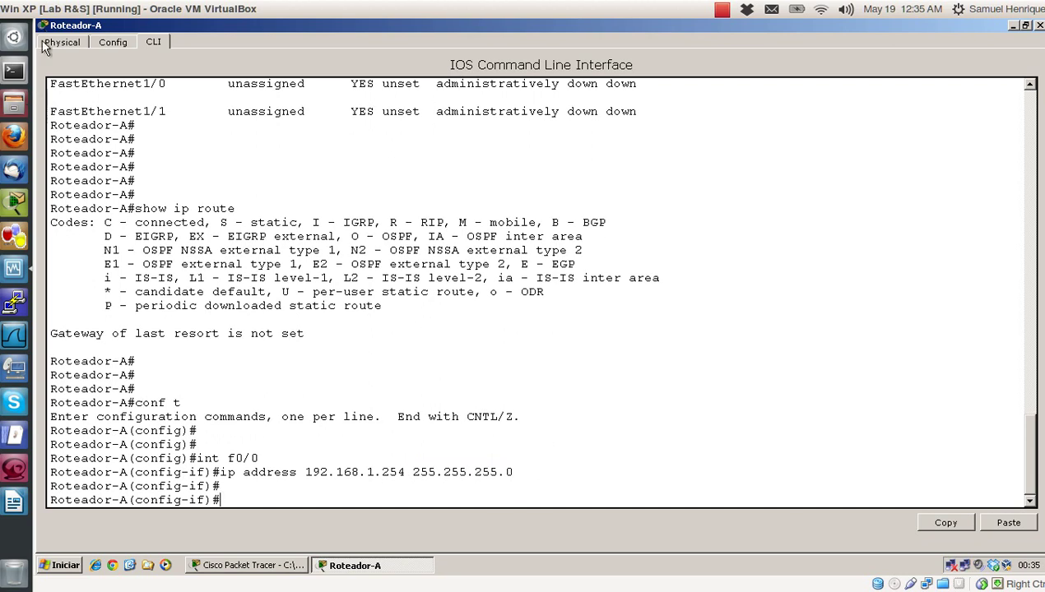
Check Roteador-A's links in the topology and enable interface F0/0 with no shutdown.
left_click(1013, 26)
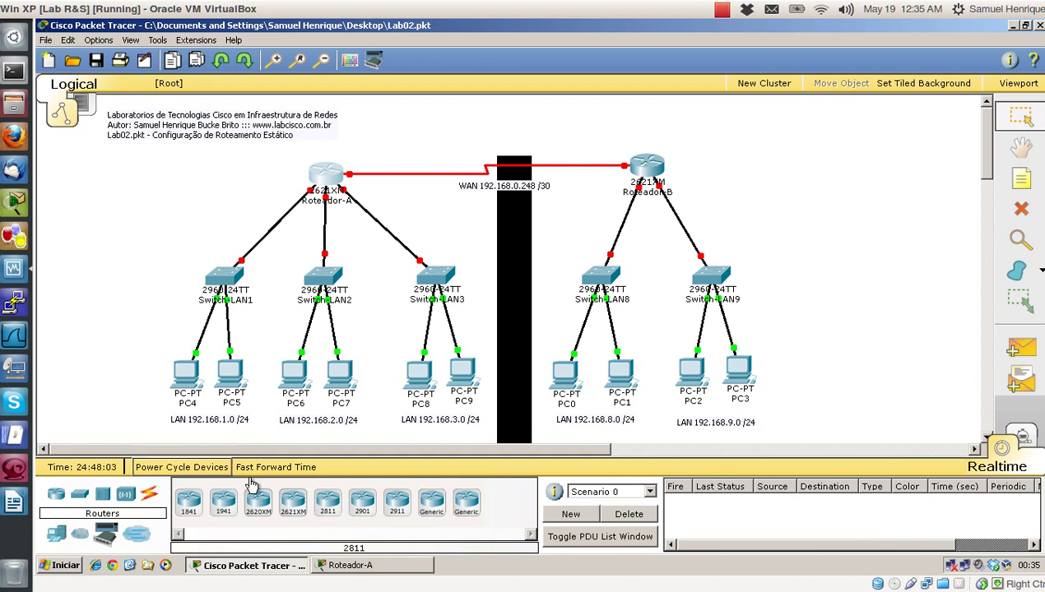
left_click(339, 565)
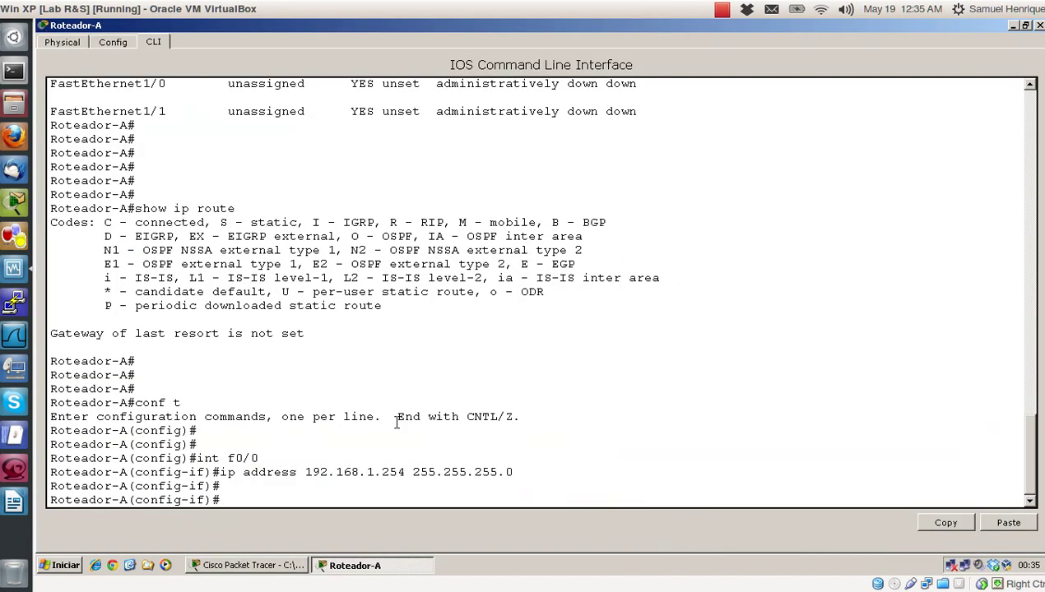
left_click(397, 418)
key("BackSpace")
key("BackSpace")
key("BackSpace")
key("BackSpace")
type("o hsut")
key("BackSpace")
key("BackSpace")
key("BackSpace")
key("BackSpace")
type("shutdown")
key("Return")
key("Return")
key("Return")
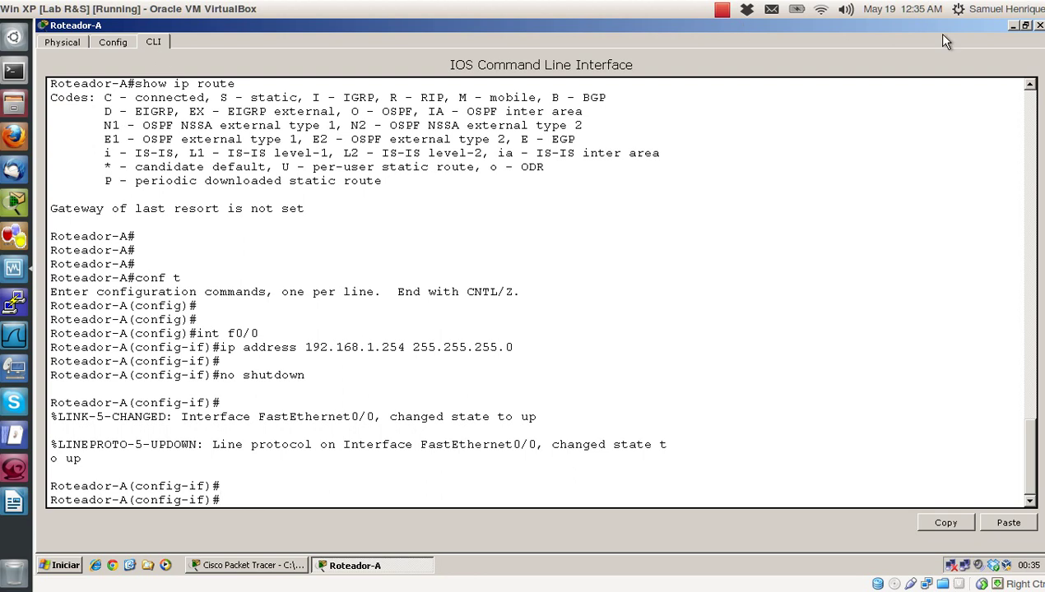
Inspect the link between Roteador-A and Switch-LAN1 in the topology, including its port labels, and return to Roteador-A's CLI.
left_click(1013, 26)
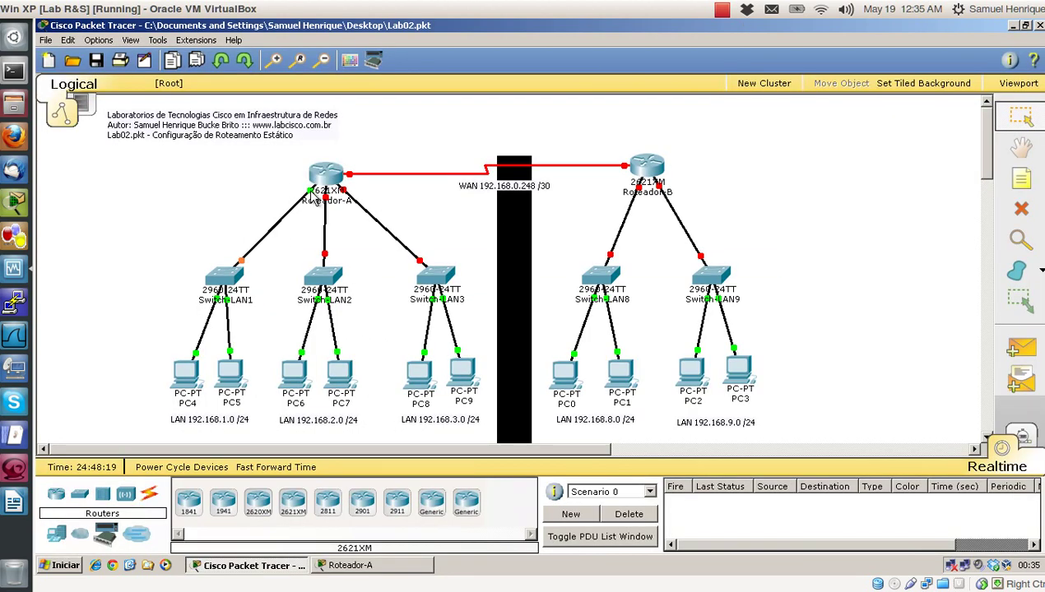
mouse_move(310, 192)
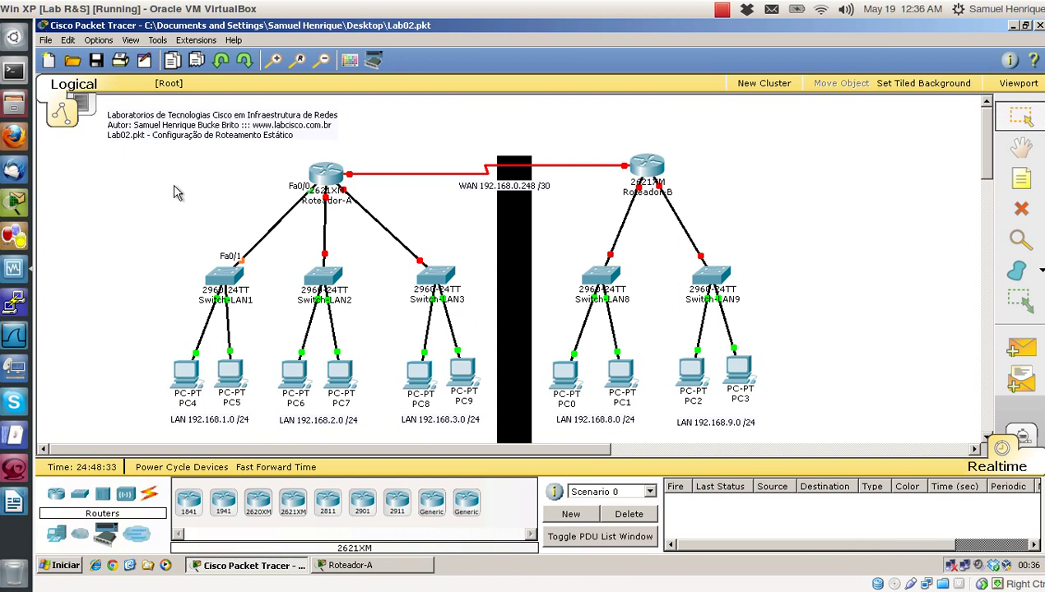
left_click(366, 565)
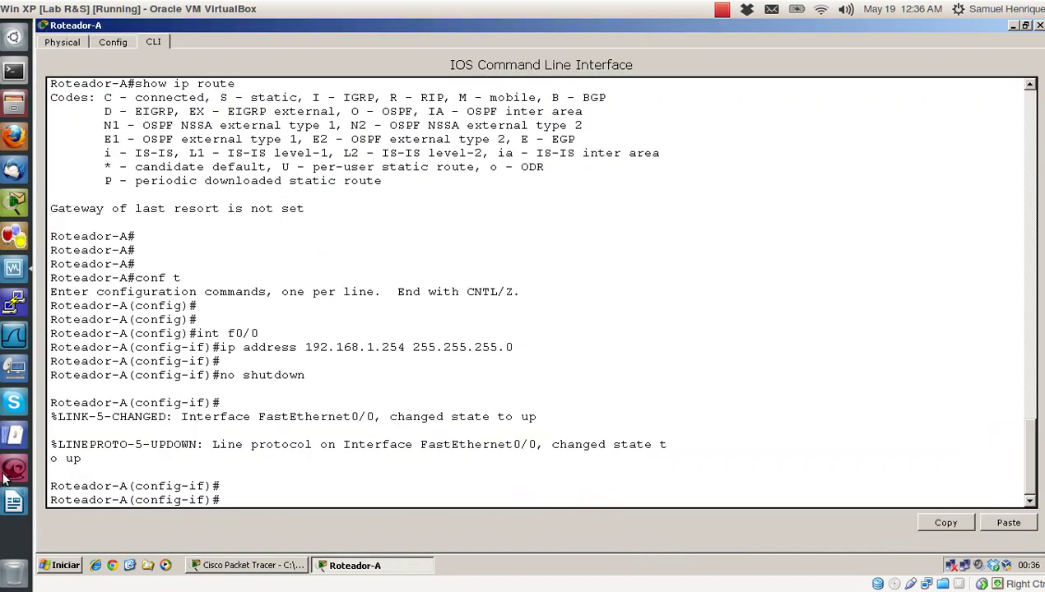
Switch to the StaticRouting-Tables document in LibreOffice Writer, check Roteador-A's F0/1 row, and return to Packet Tracer.
left_click(10, 504)
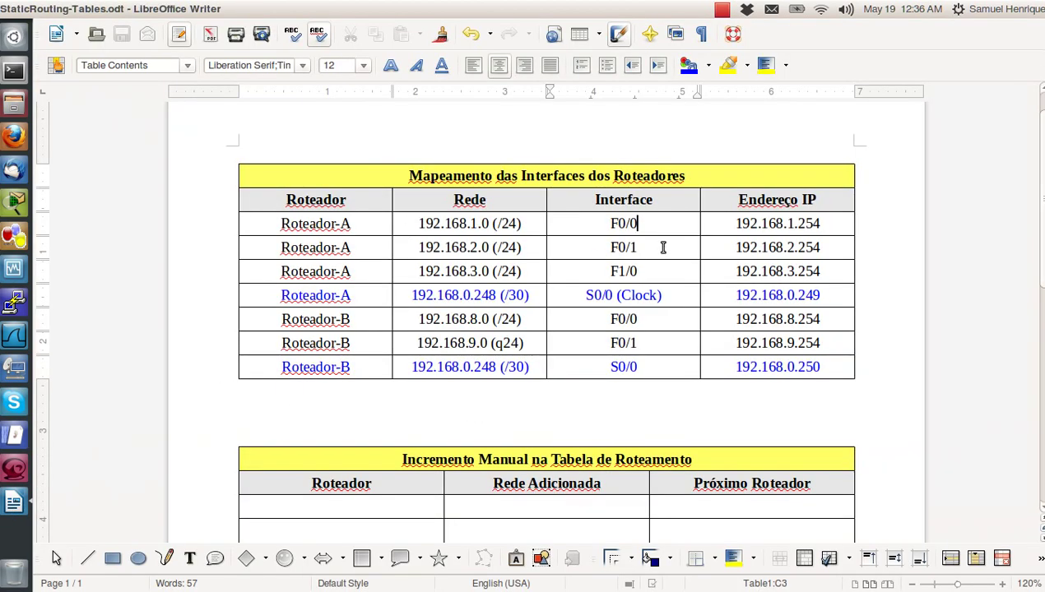
left_click_drag(662, 246, 601, 249)
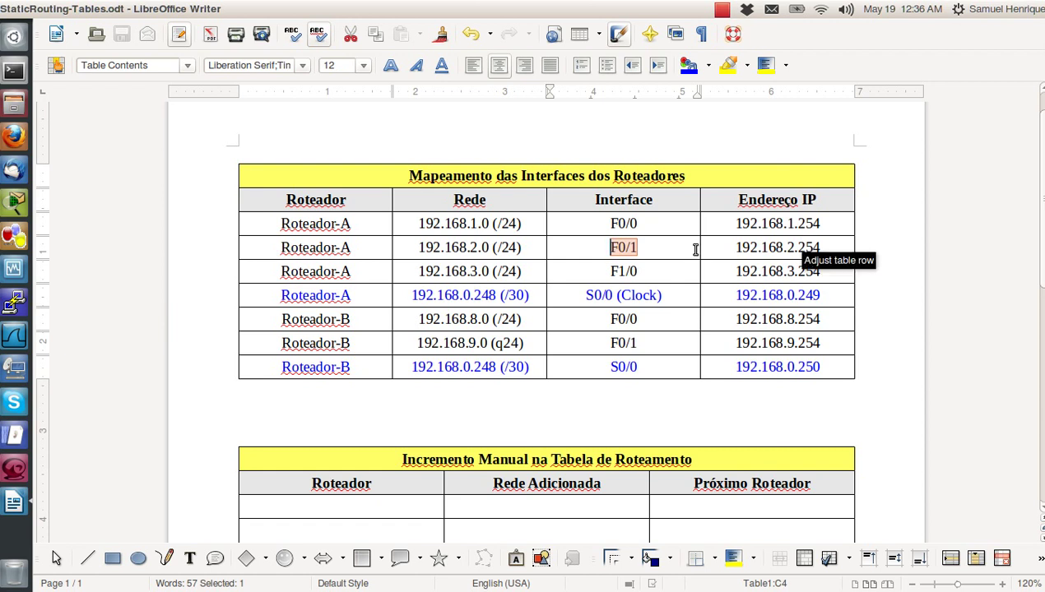
left_click(13, 268)
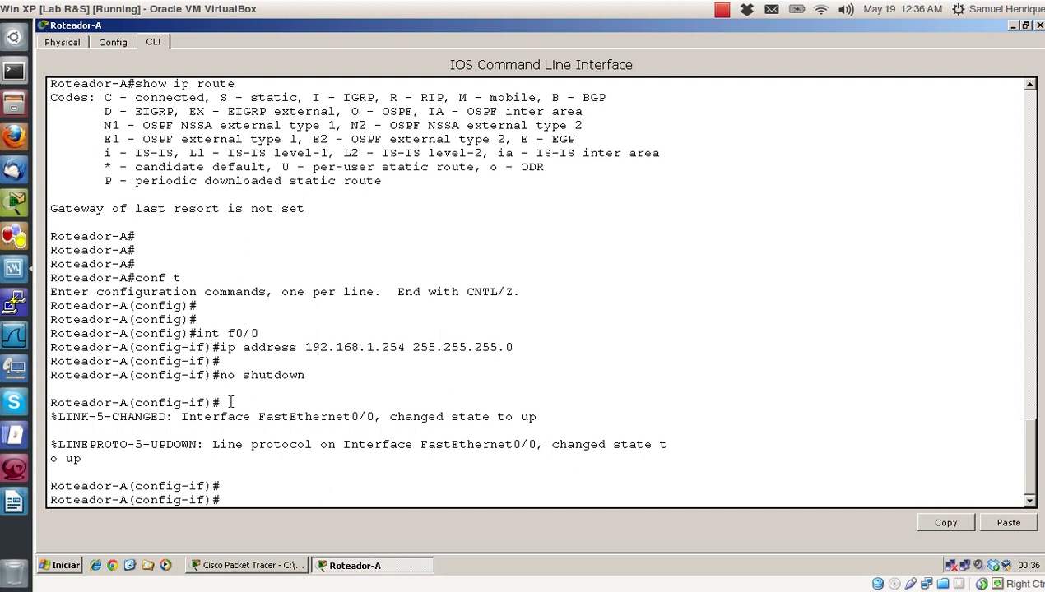
Enter interface configuration for f0/1 and assign it the address 192.168.2.254 with mask 255.255.255.0.
type("int f0/1")
key("Return")
type("ip a")
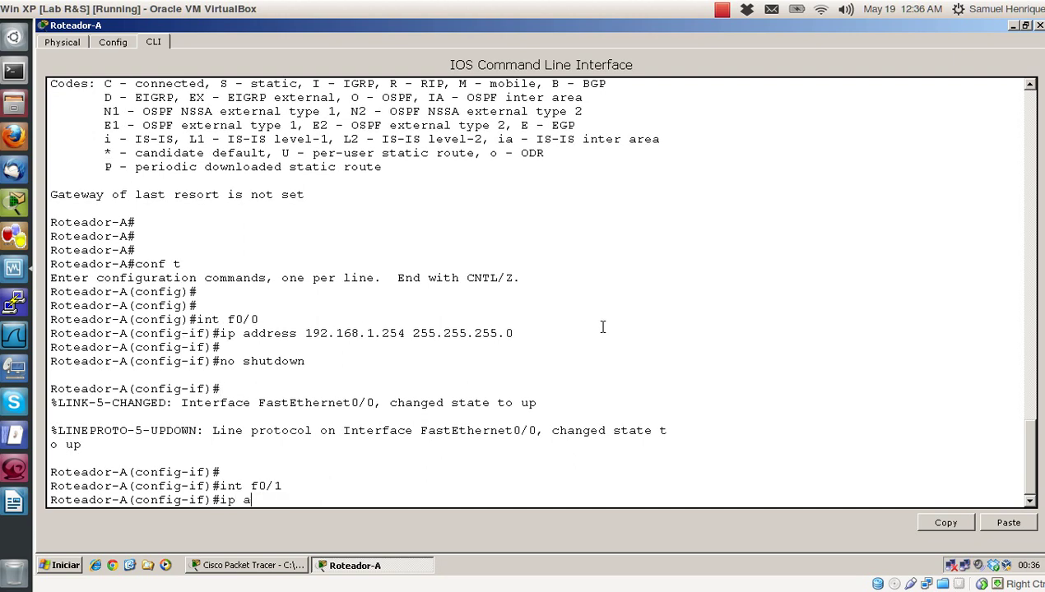
type("ddress 192.168.")
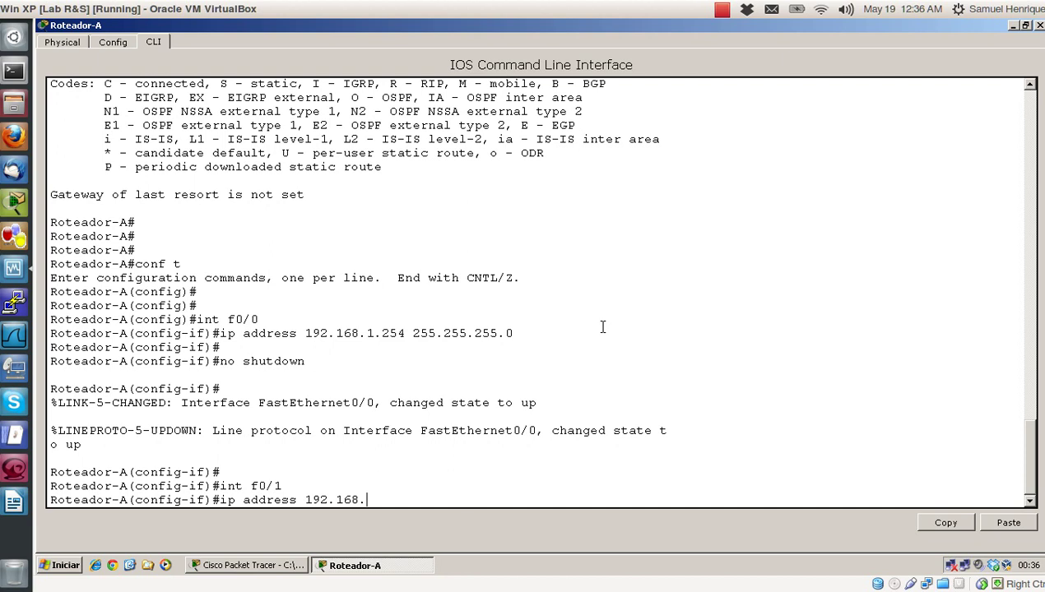
type("2.254 255.255.255.0")
key("Return")
Enable interface f0/1 on Roteador-A with no shut and bring back a clean prompt.
type("no sh")
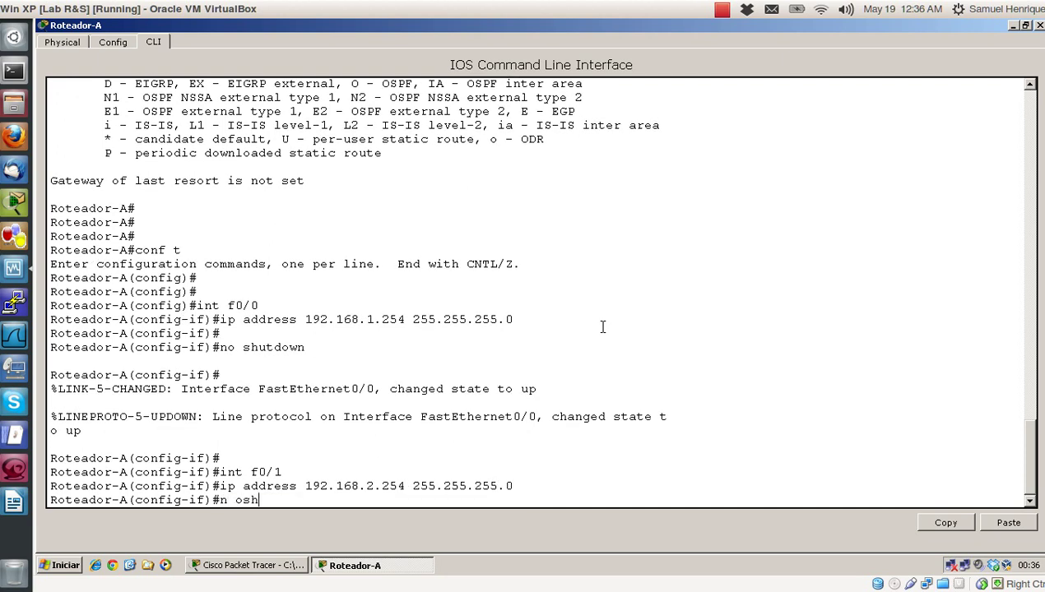
key("BackSpace")
key("BackSpace")
type("no shut")
key("Return")
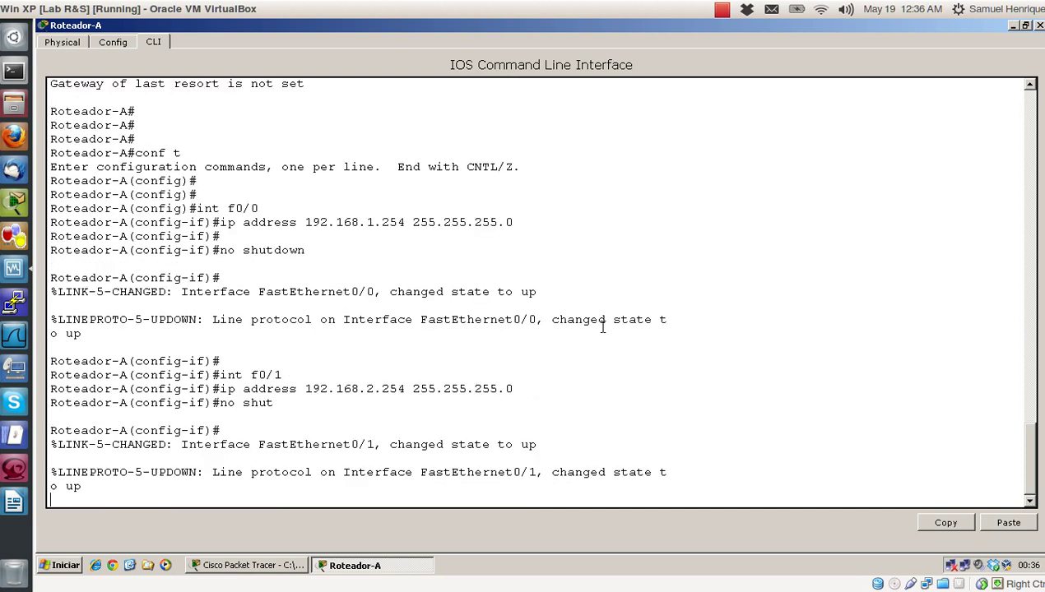
key("Return")
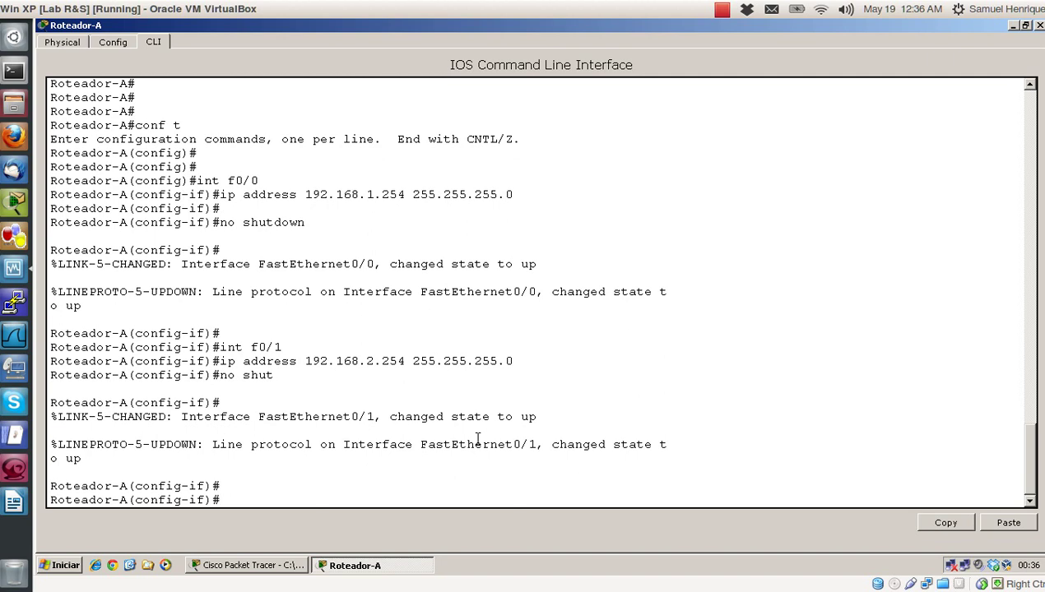
Switch to the StaticRouting-Tables document in LibreOffice Writer, check Roteador-A's F1/0 row, and return to Packet Tracer.
left_click(15, 501)
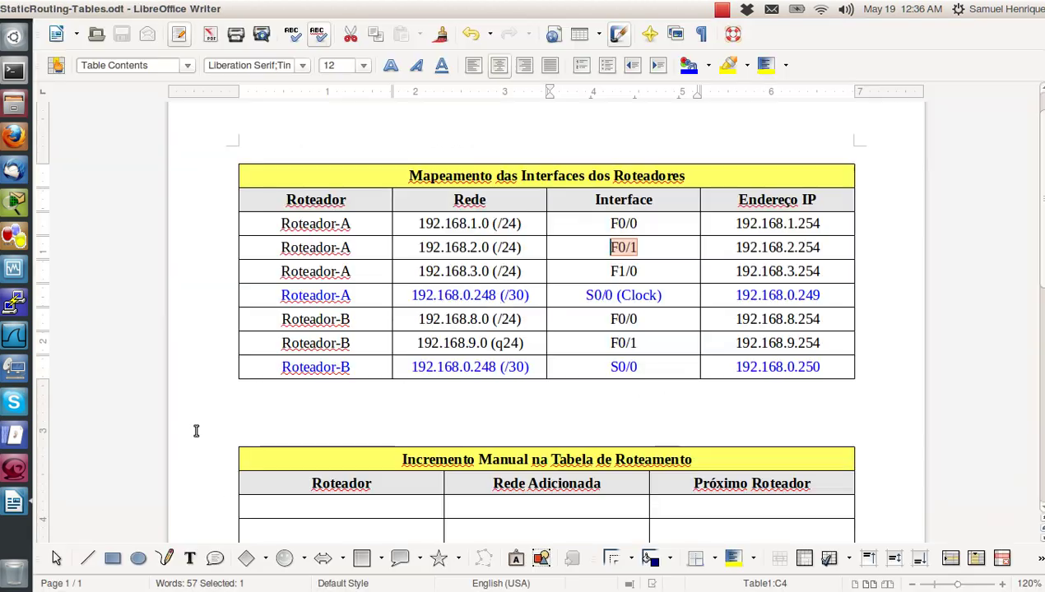
left_click_drag(611, 271, 636, 271)
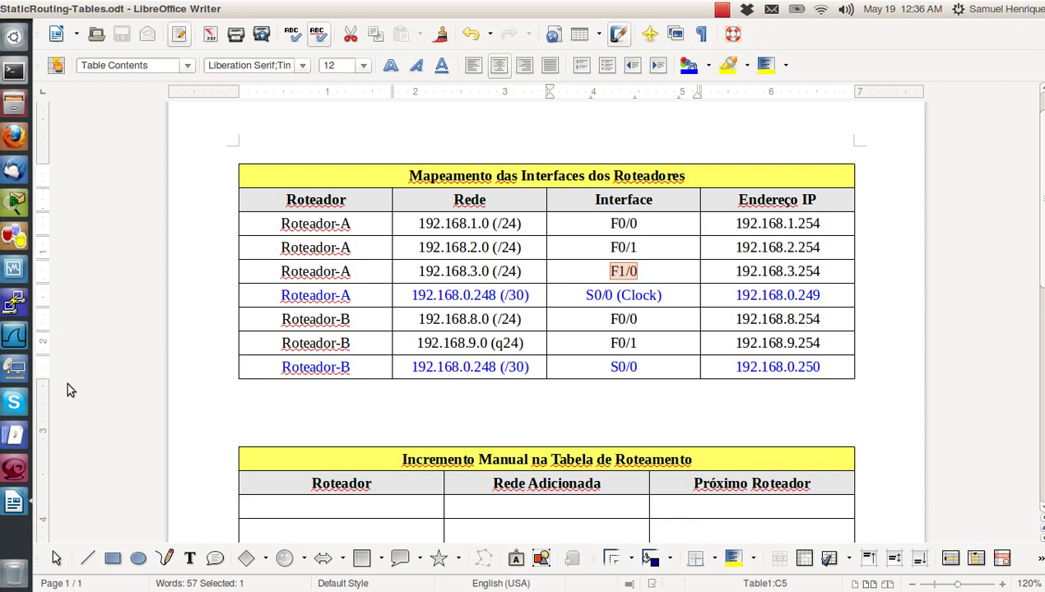
left_click(14, 263)
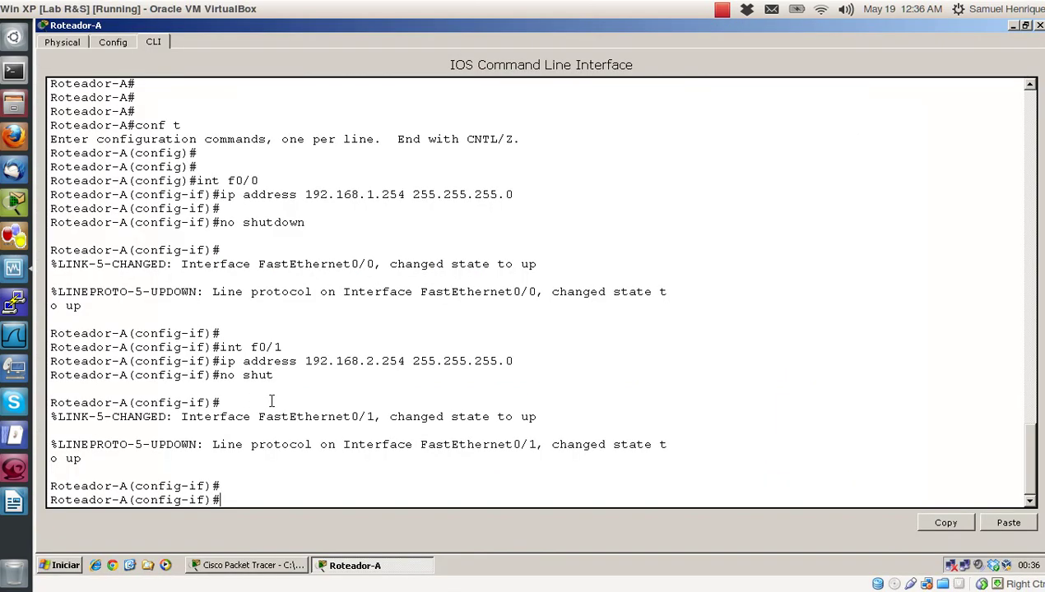
Enter interface configuration for f1/0 and assign it the address 192.168.3.254 with its subnet mask.
type("int f1/0")
key("Return")
type("ip add")
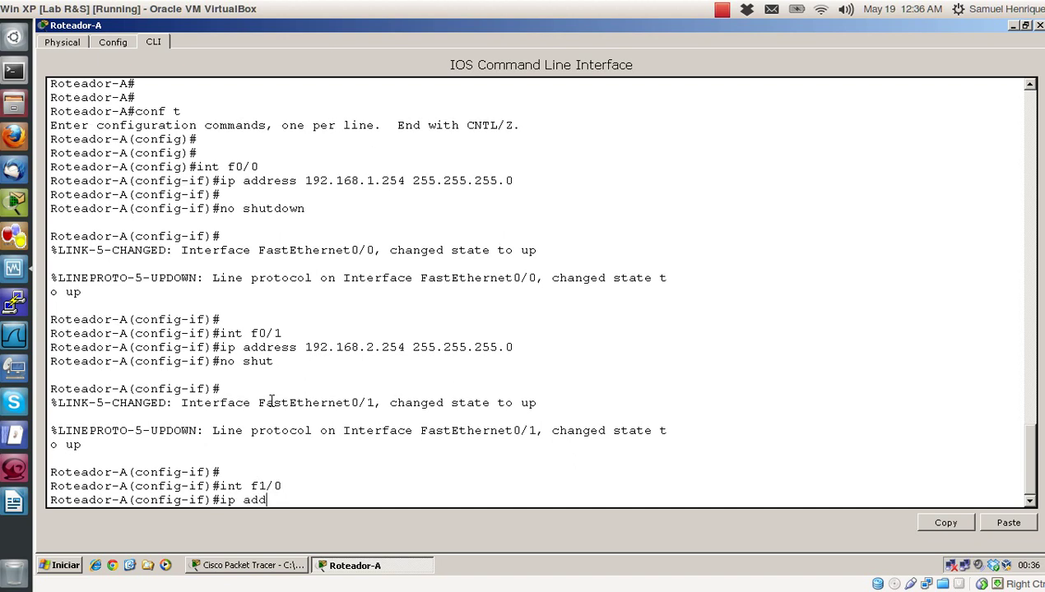
type("ress 192.168.3.254 255.255.2")
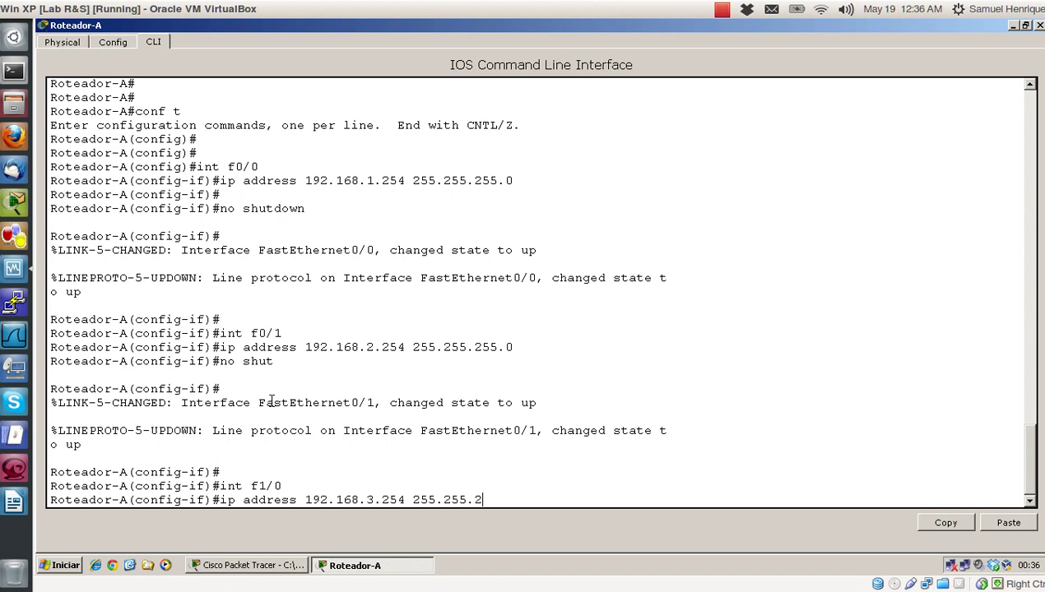
Finish assigning 192.168.3.254 with mask 255.255.255.0 to Roteador-A's f1/0 interface and enable it with no shut.
type("55.0")
key("Return")
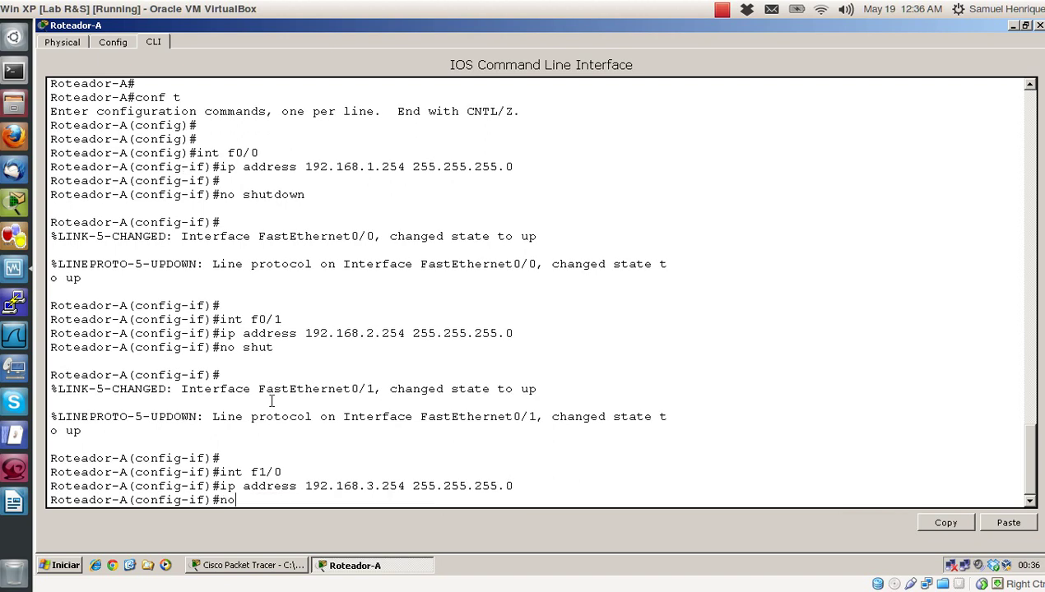
key("Return")
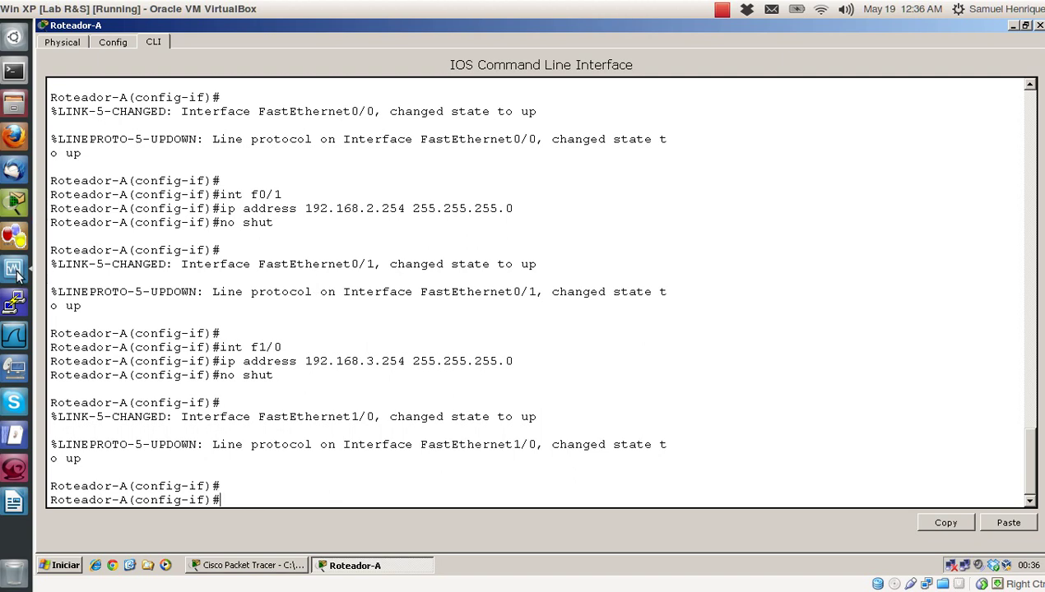
Check the WAN link in the topology, then review Roteador-A's S0/0 interface, network prefix and IP address in the LibreOffice Writer mapping table.
left_click(1012, 27)
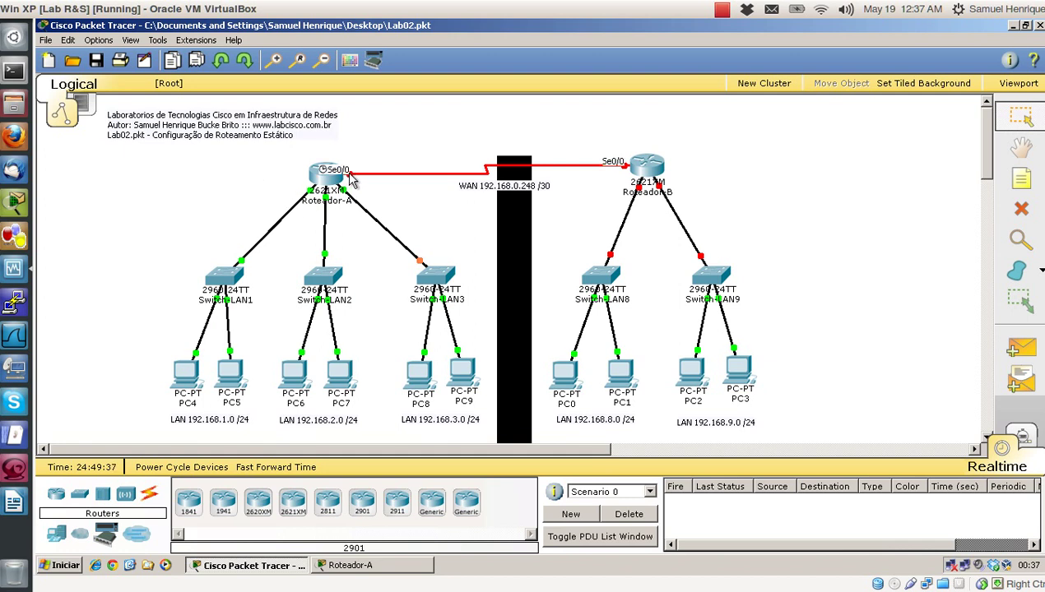
mouse_move(355, 183)
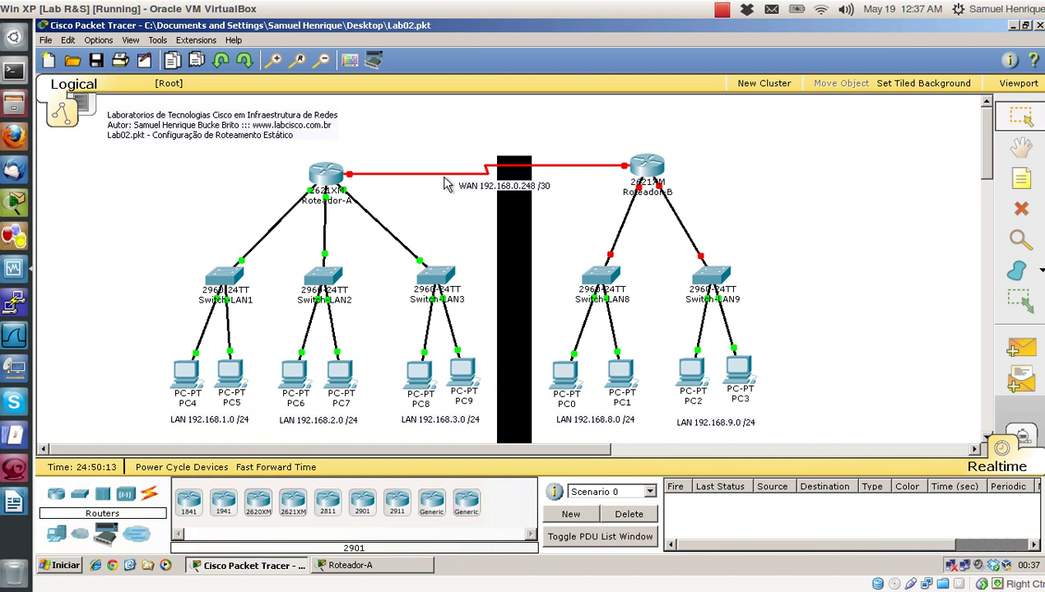
left_click(14, 497)
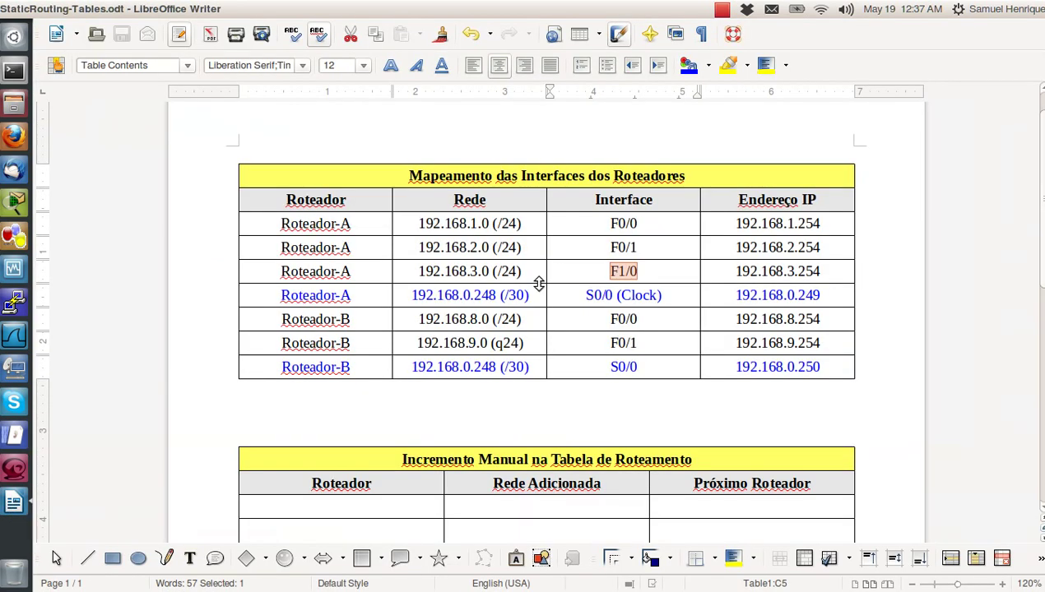
left_click_drag(584, 294, 661, 294)
left_click(663, 295)
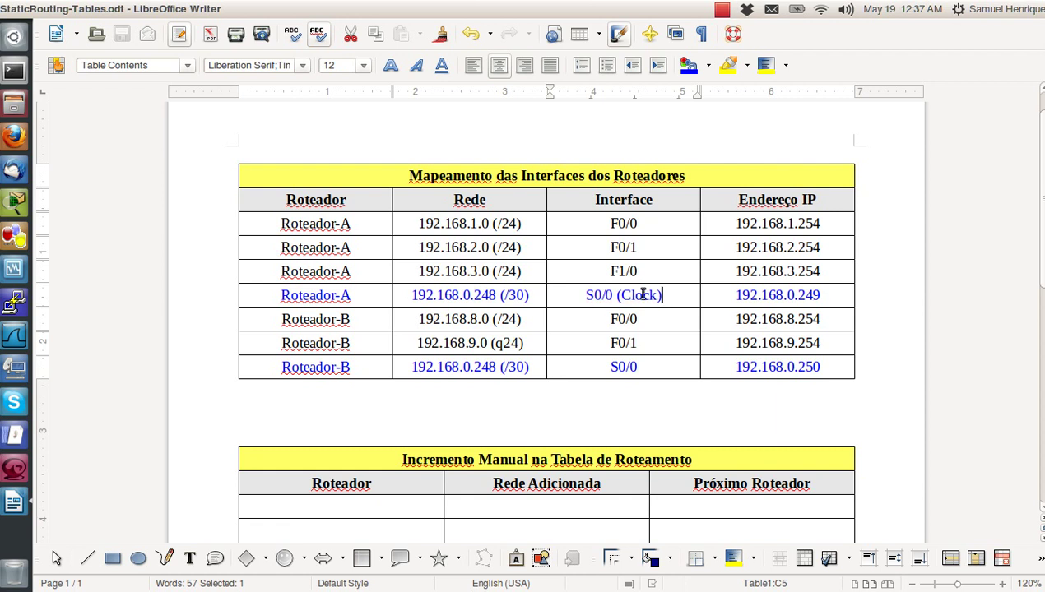
left_click(820, 294)
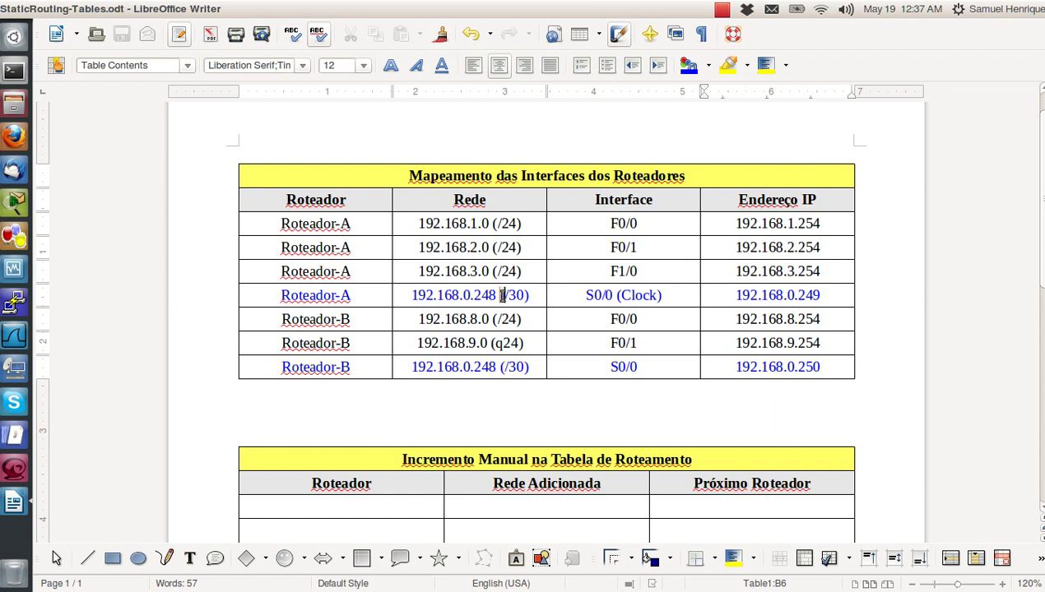
left_click_drag(501, 294, 529, 296)
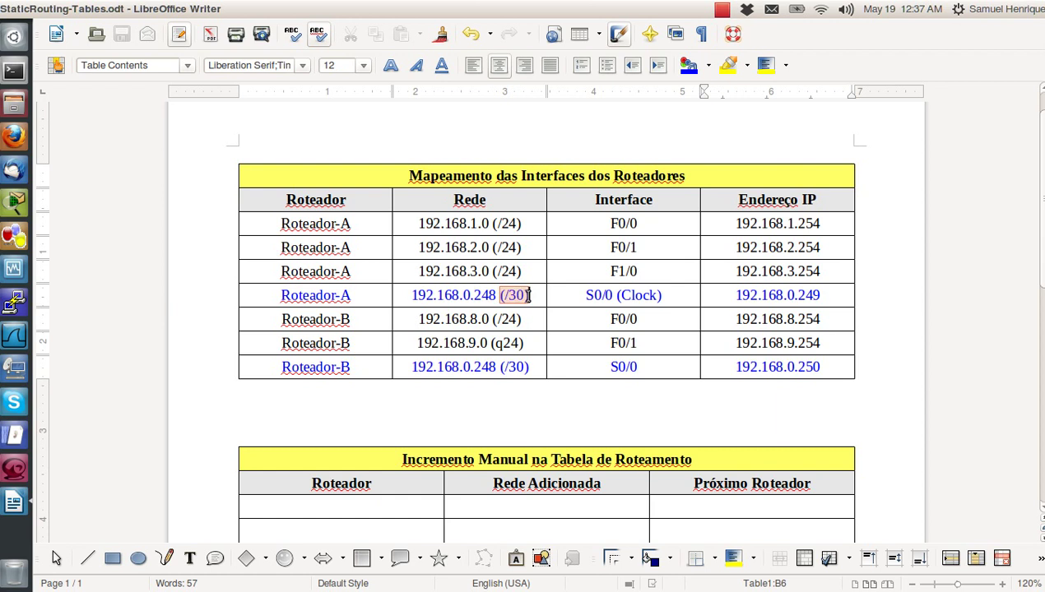
left_click(539, 294)
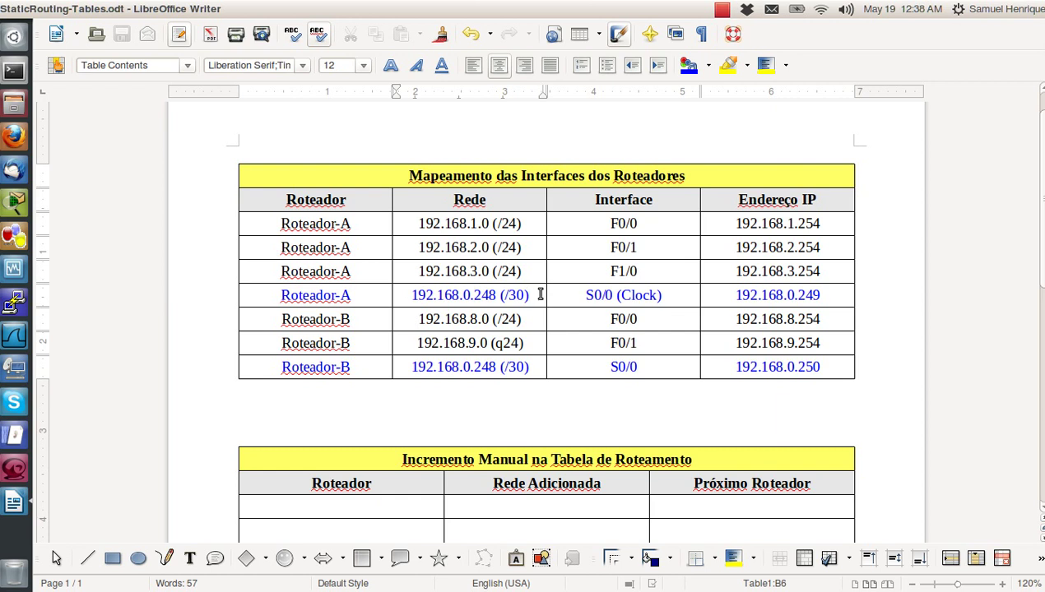
Switch back to Roteador-A's console in the virtual machine and assign 192.168.0.249 255.255.255.252 to interface s0/0.
left_click(15, 270)
left_click(352, 566)
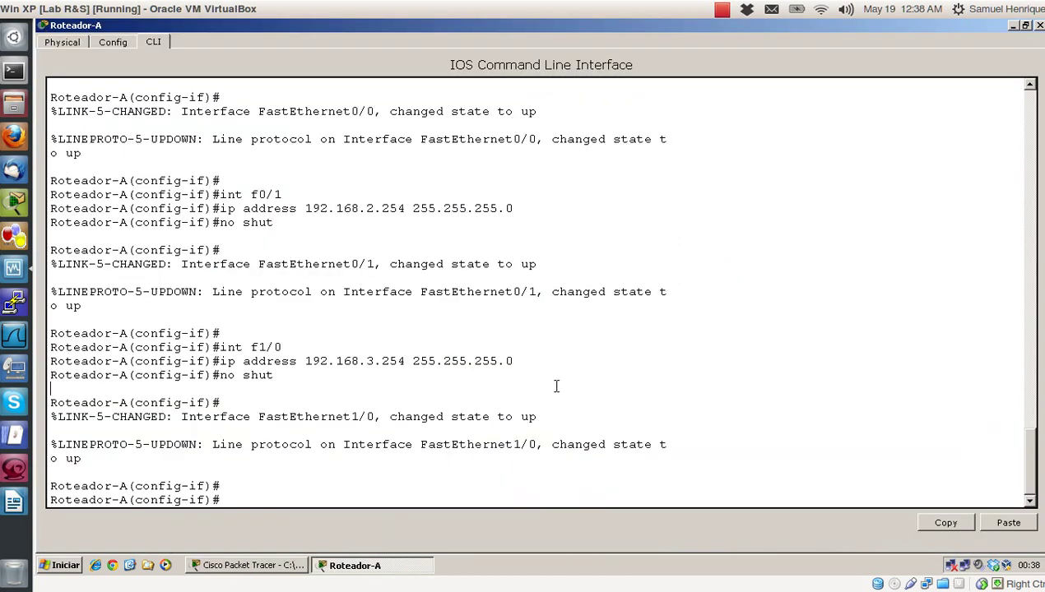
key("Return")
type("int s0/0")
key("Return")
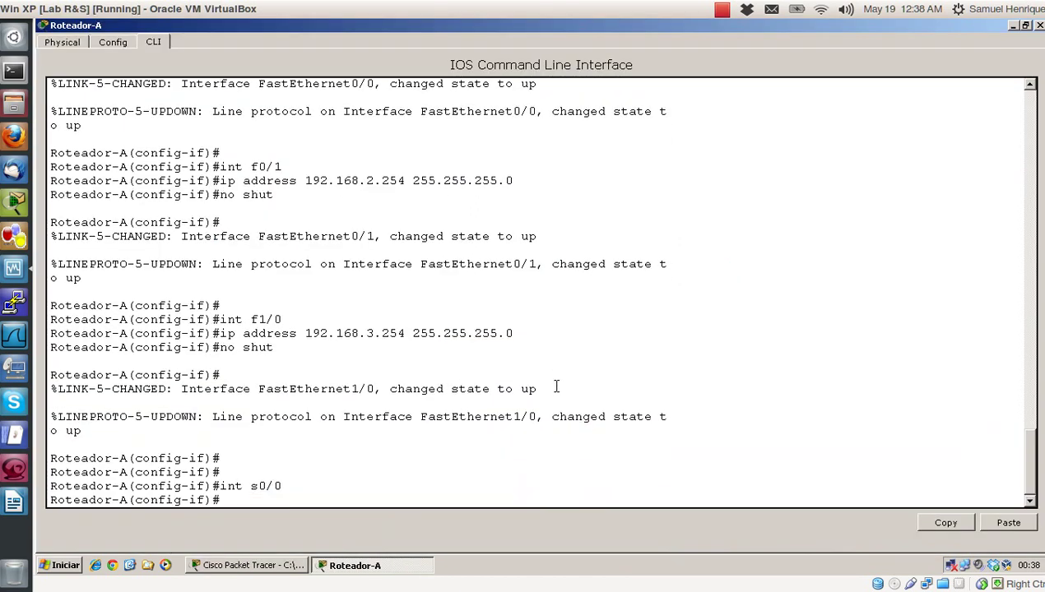
type("ip address 192.")
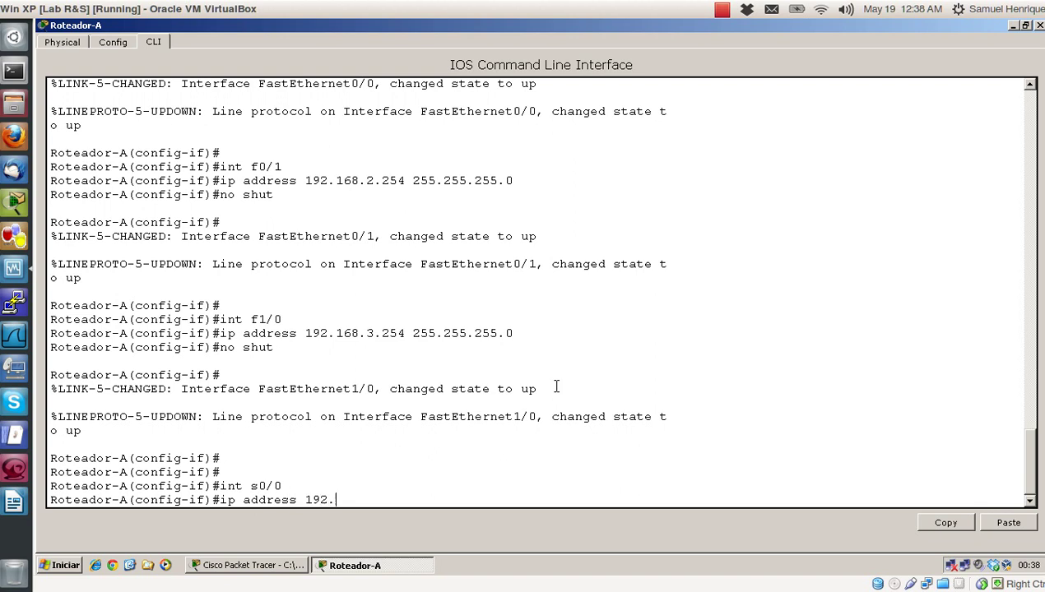
type("168.0.249 255.255.255.252")
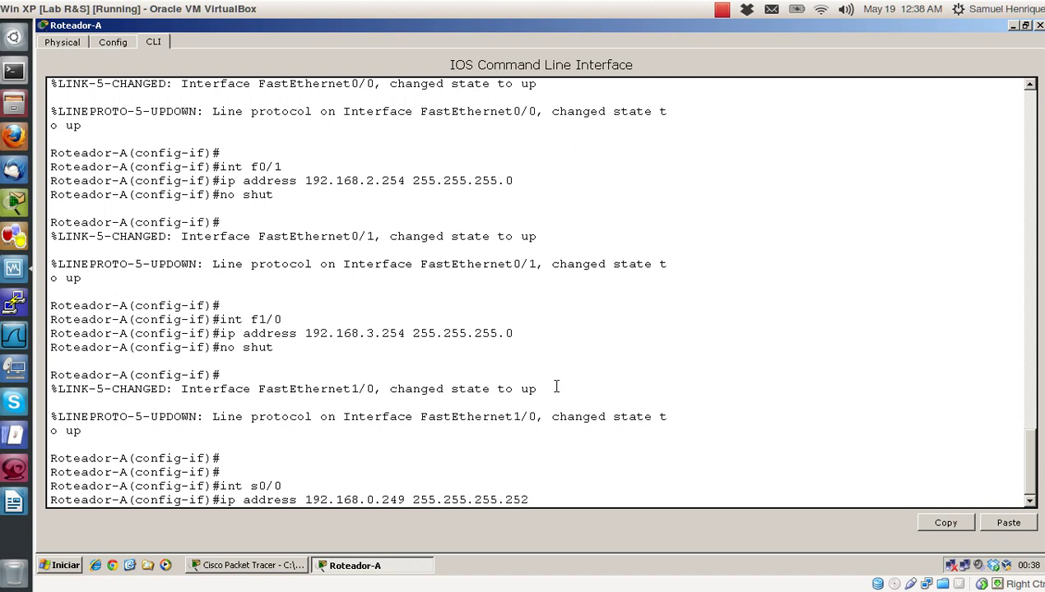
key("Return")
Set the clock rate of Roteador-A's s0/0 interface to 500000 and enable the interface with no shut.
type("cl")
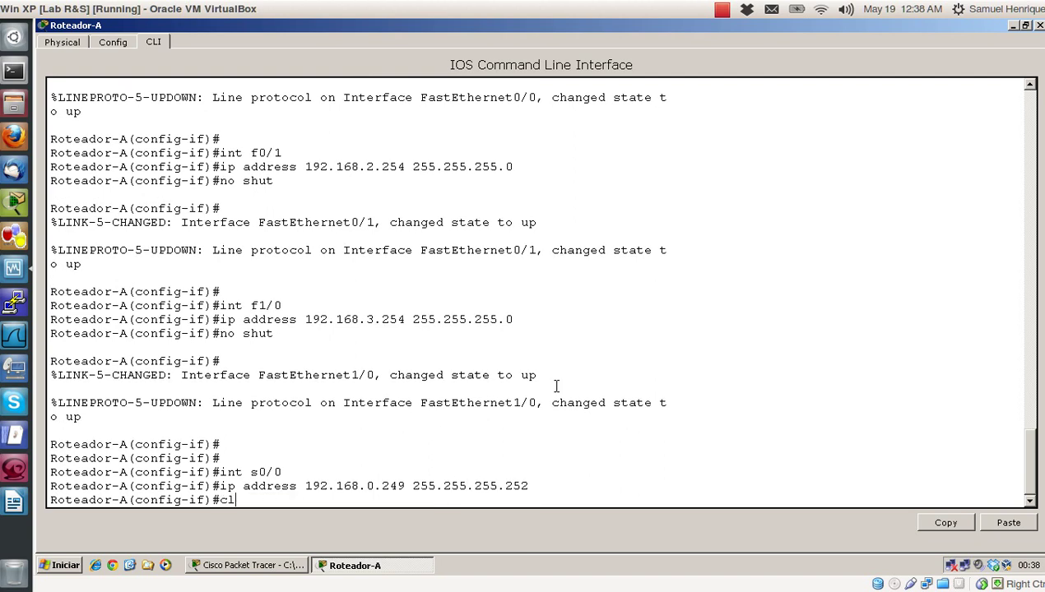
type("ock rat")
key("BackSpace")
type("ate 500000")
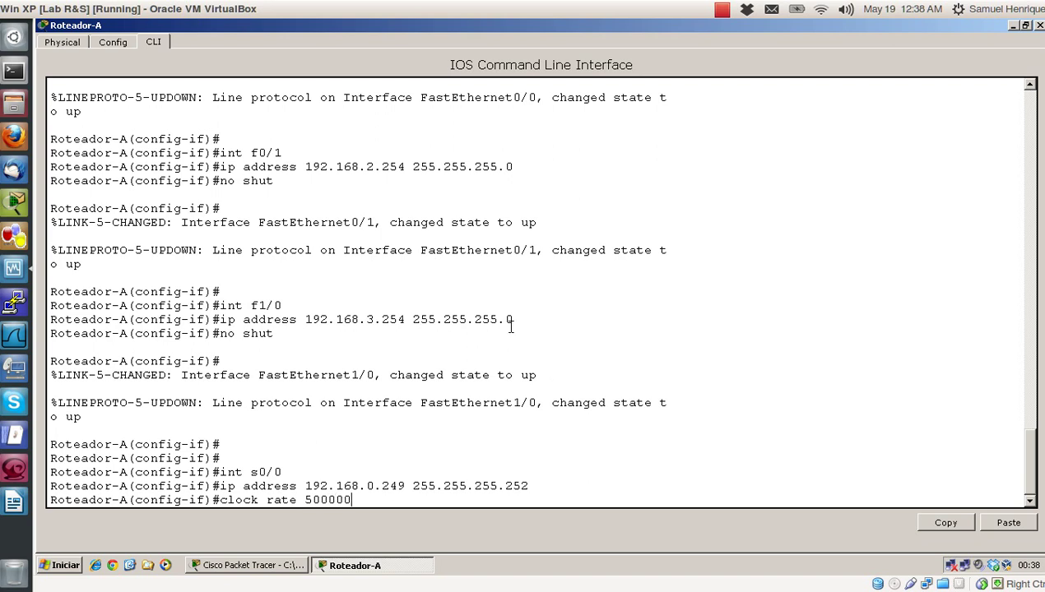
key("Return")
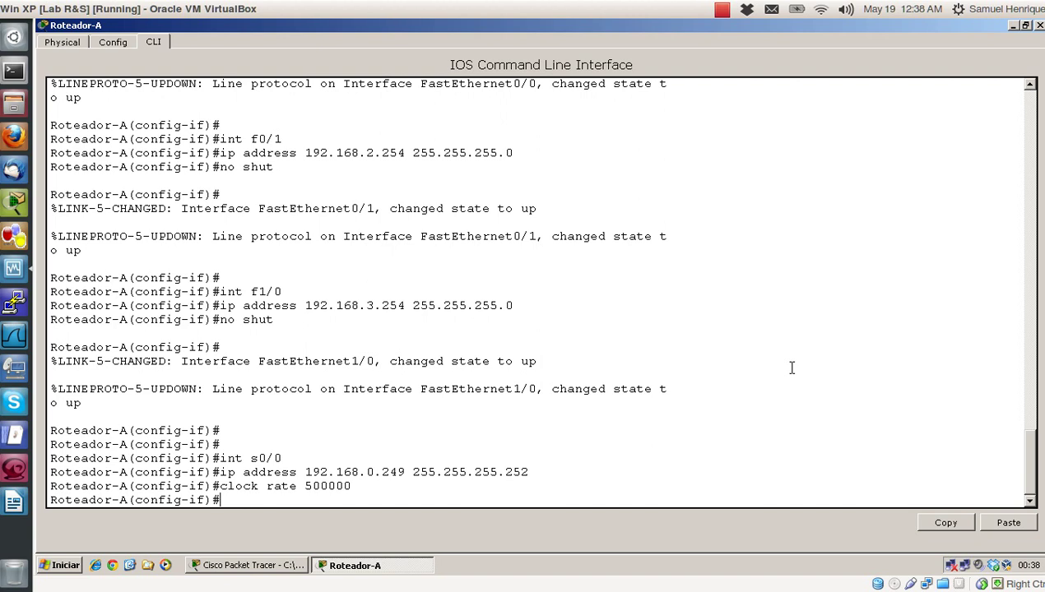
type("no shut")
key("Return")
key("Return")
key("Return")
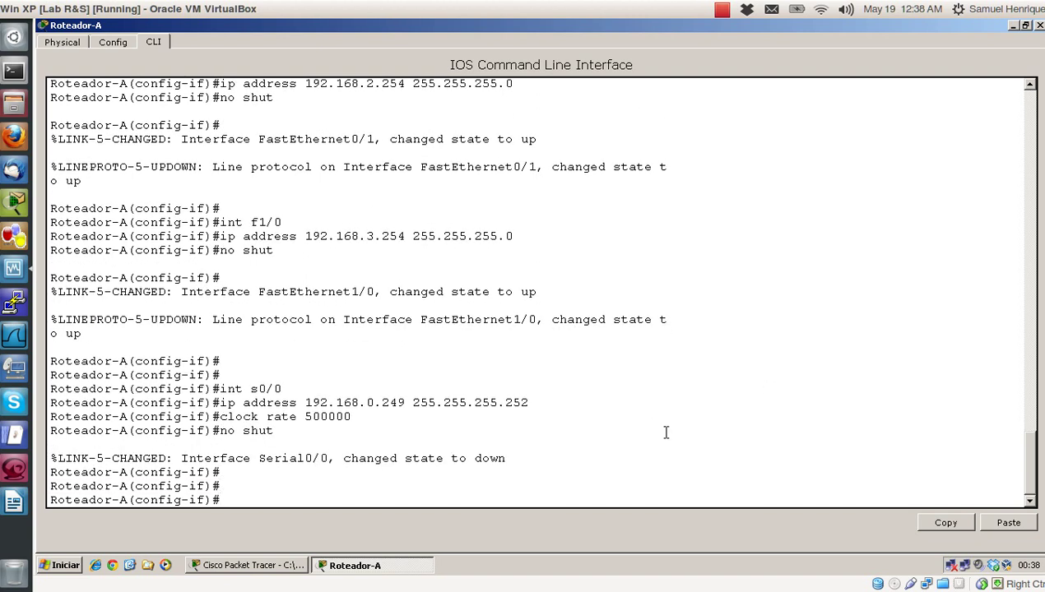
Examine the Serial0/0 link state message and the link status between the devices in the topology.
left_click_drag(515, 457, 474, 463)
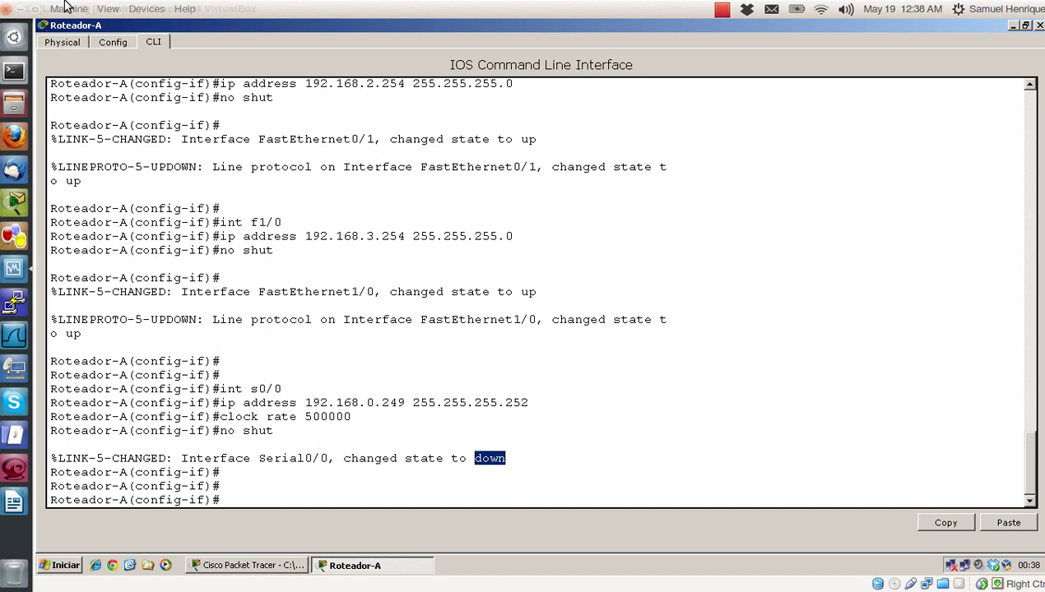
left_click(321, 493)
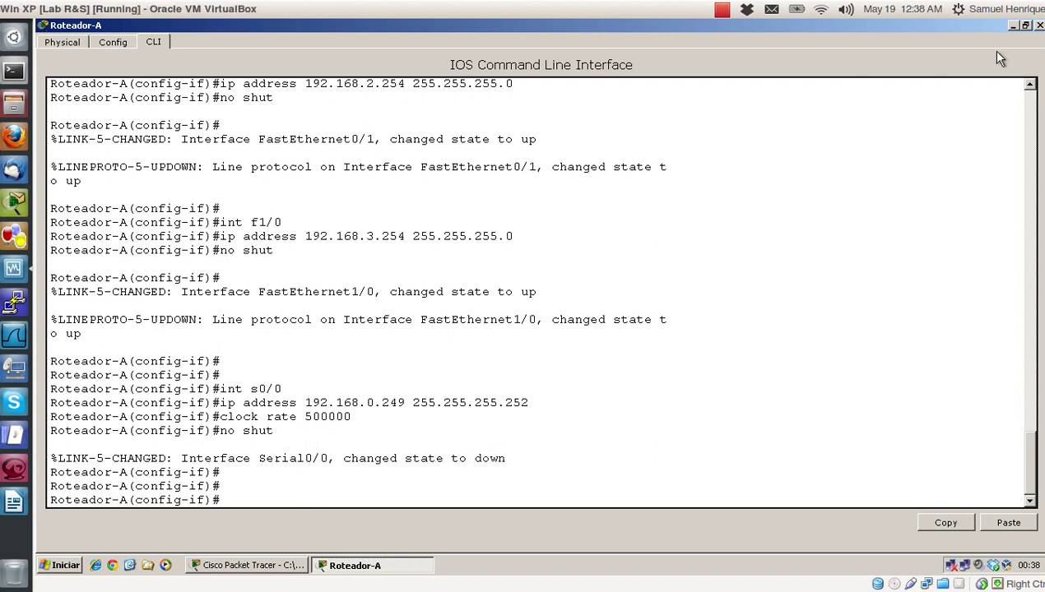
left_click(1013, 26)
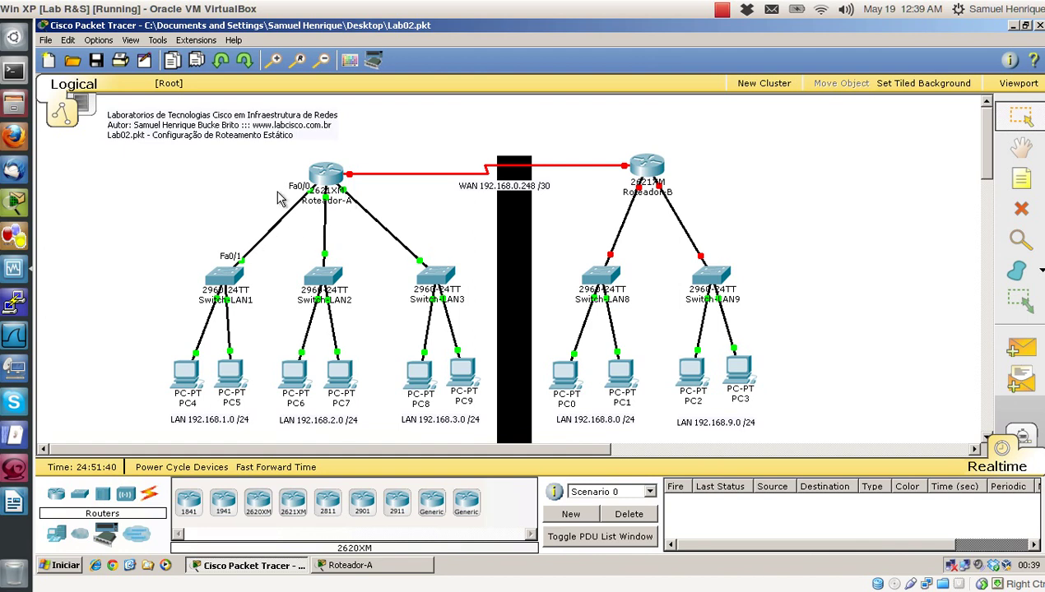
Reopen Roteador-A's console, leave configuration mode with end and save the configuration with wr.
left_click(328, 175)
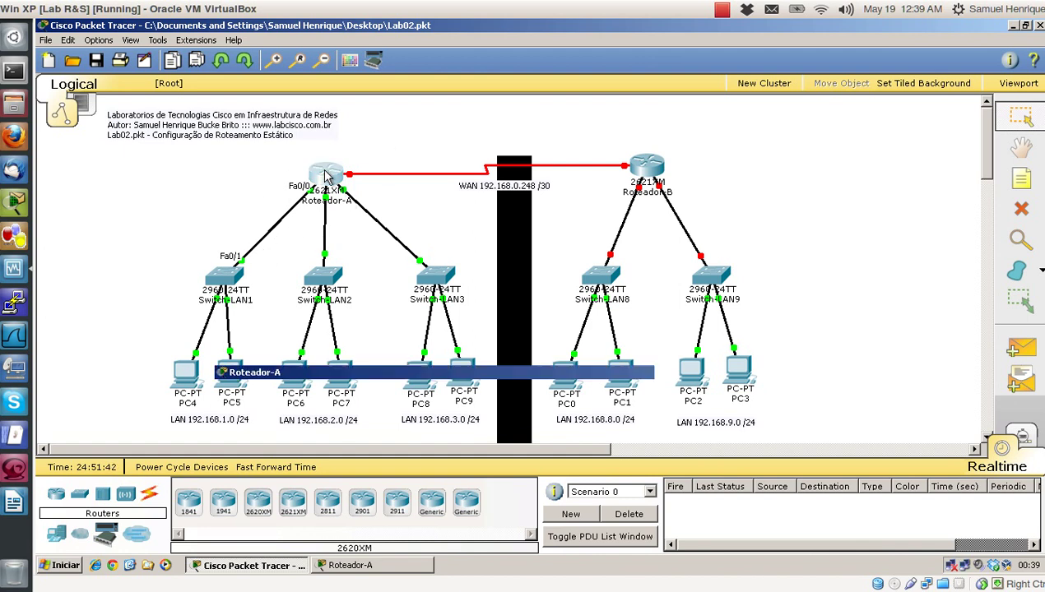
left_click(753, 112)
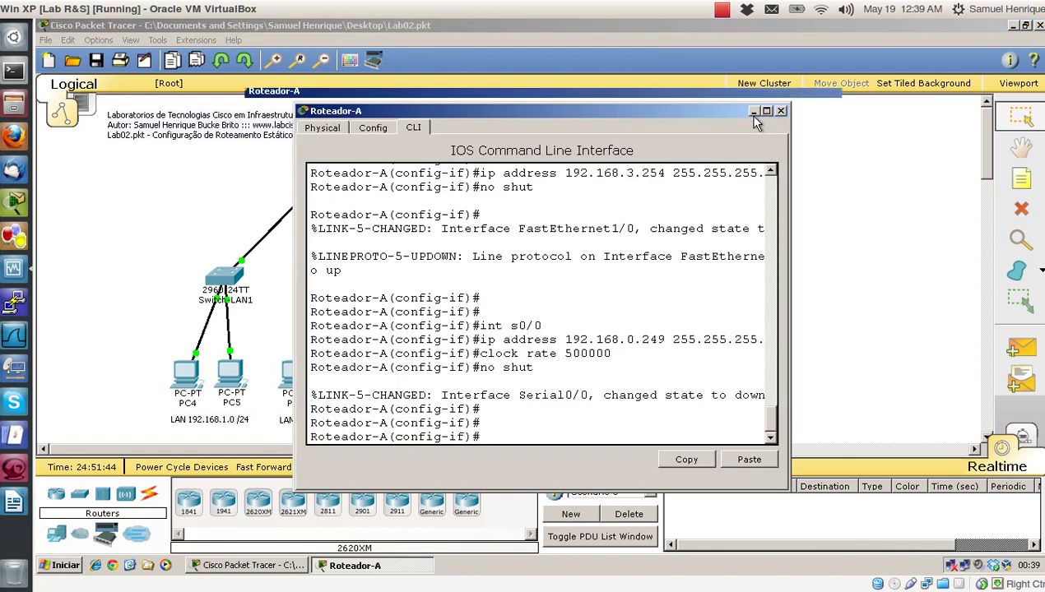
key("Return")
type("end")
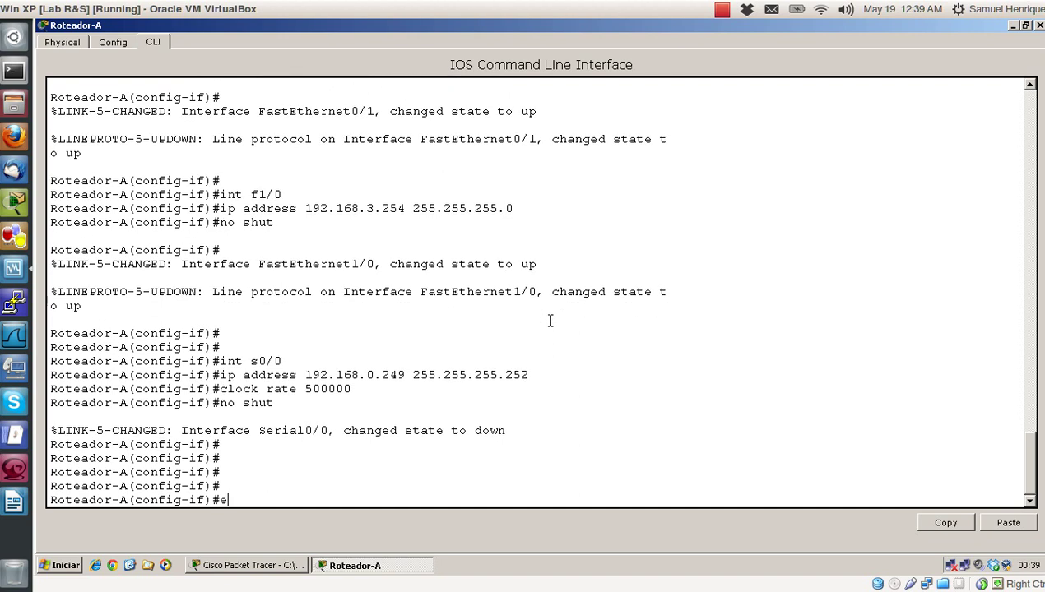
key("Return")
key("Return")
type("wr")
key("Return")
key("Return")
key("Return")
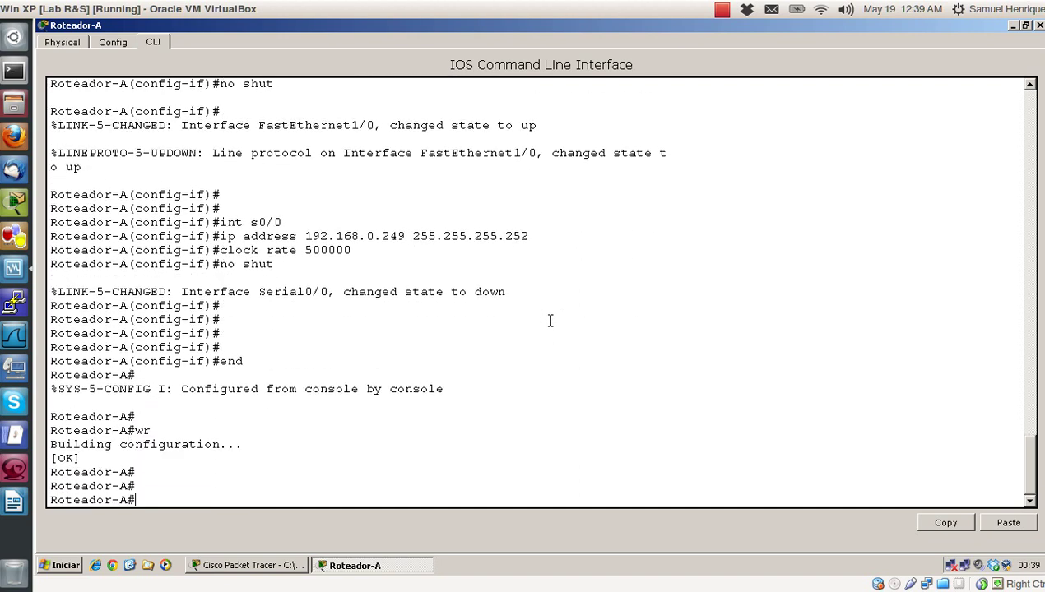
Run show ip int brief on Roteador-A and examine the FastEthernet0/0 and Serial0/0 rows.
type("show ip int brief")
key("Return")
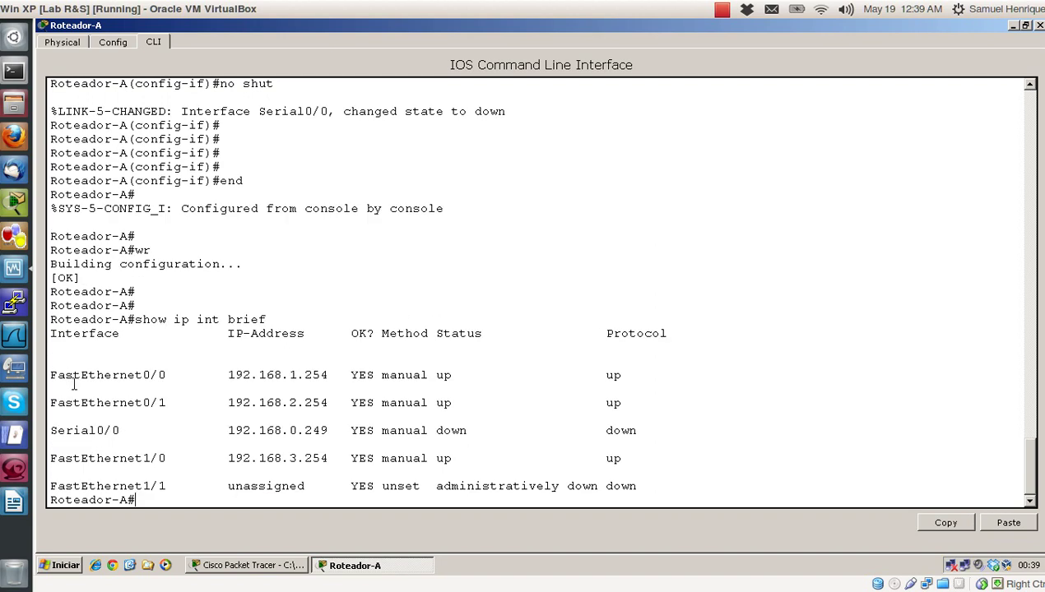
left_click_drag(52, 375, 621, 371)
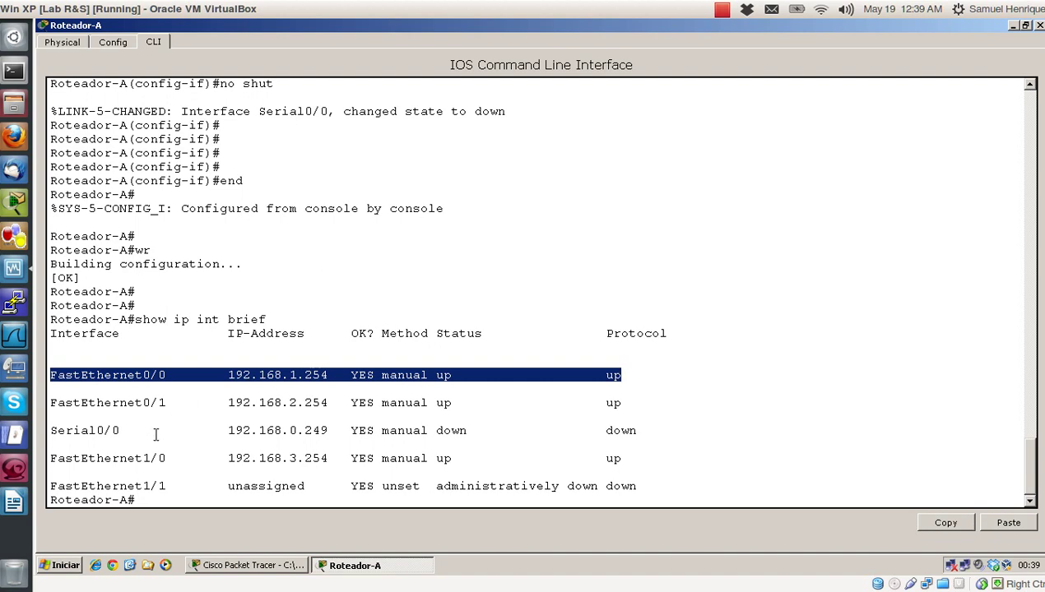
left_click(247, 458)
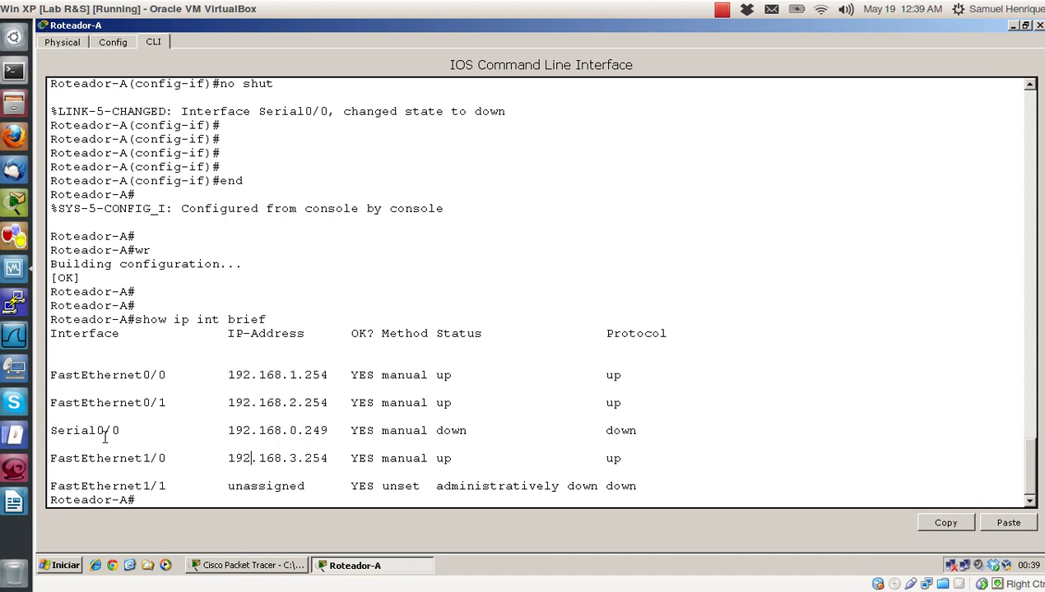
left_click_drag(51, 428, 636, 434)
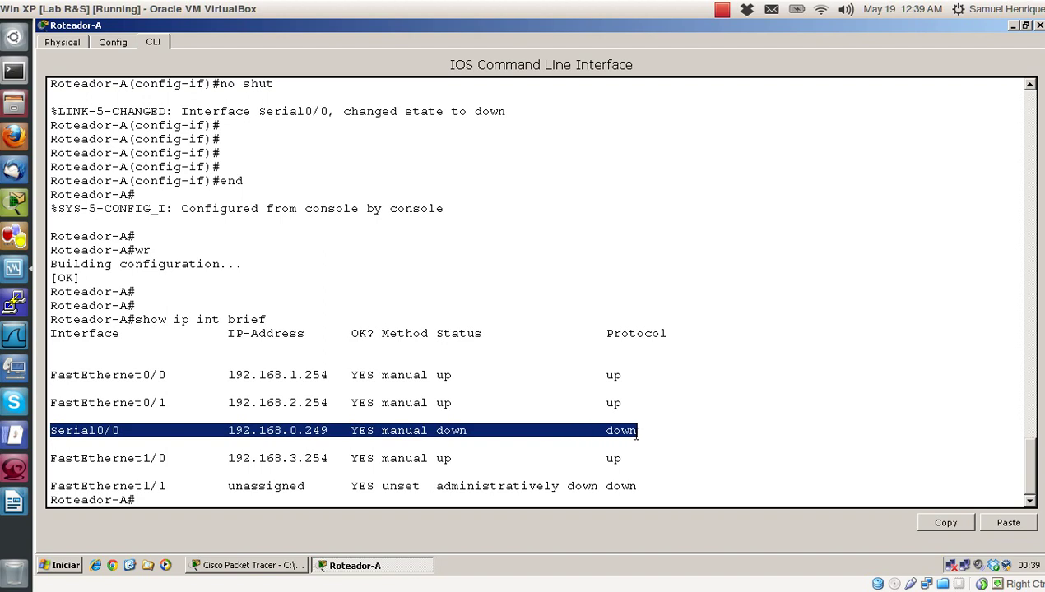
Run show ip route on Roteador-A and examine the directly connected networks in the routing table.
left_click(767, 321)
key("Return")
key("Return")
key("Return")
key("Return")
type("show")
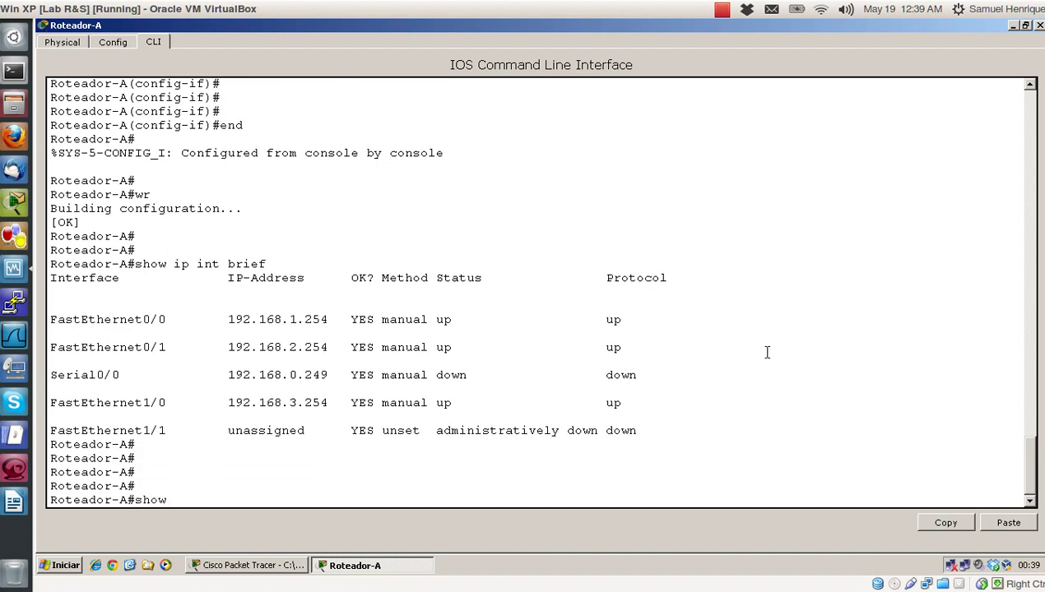
type(" ip route")
key("Return")
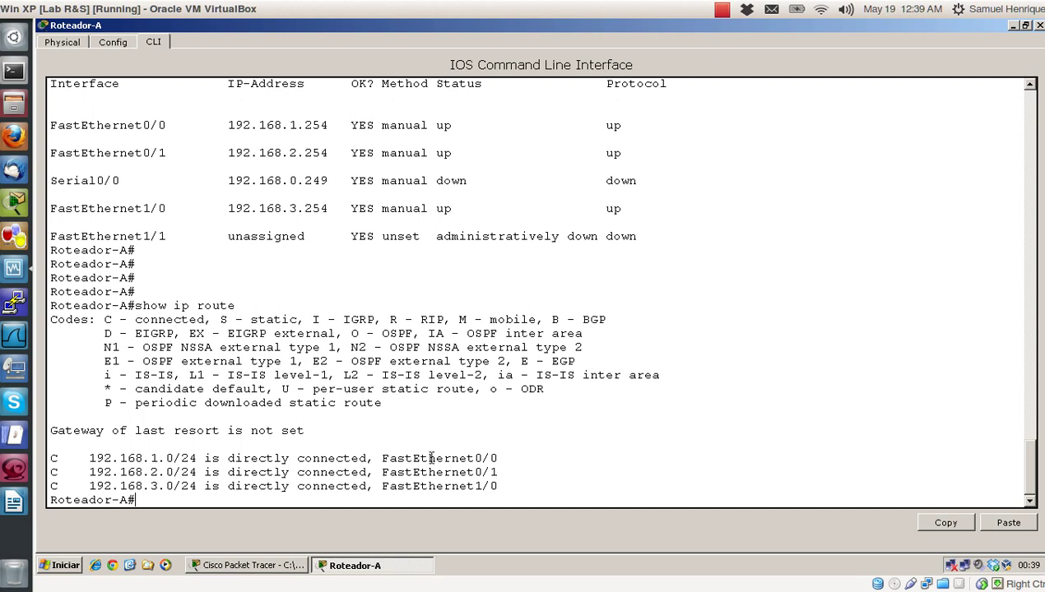
left_click_drag(496, 486, 31, 460)
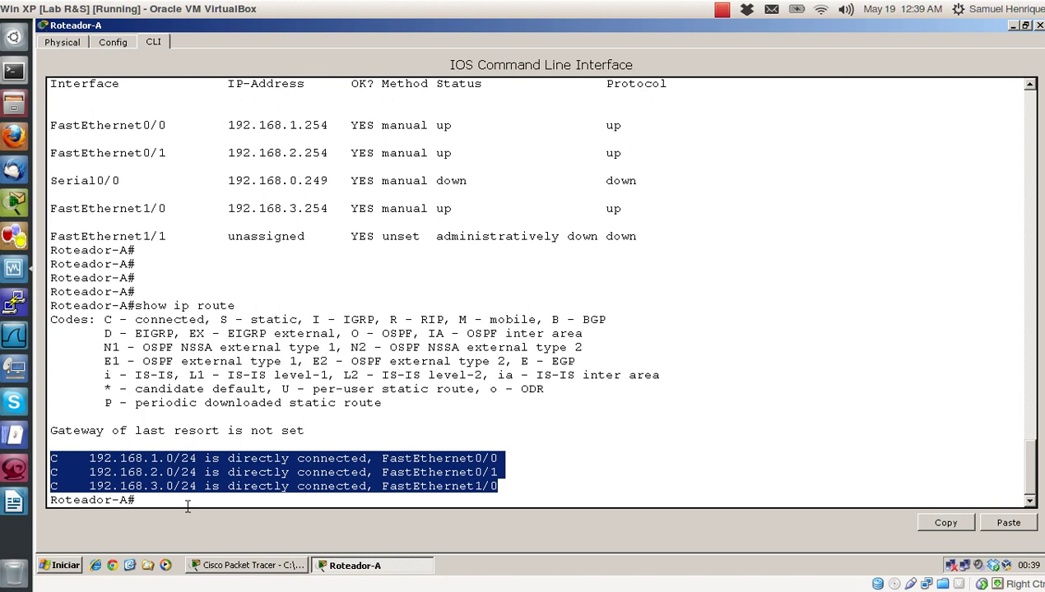
left_click(235, 250)
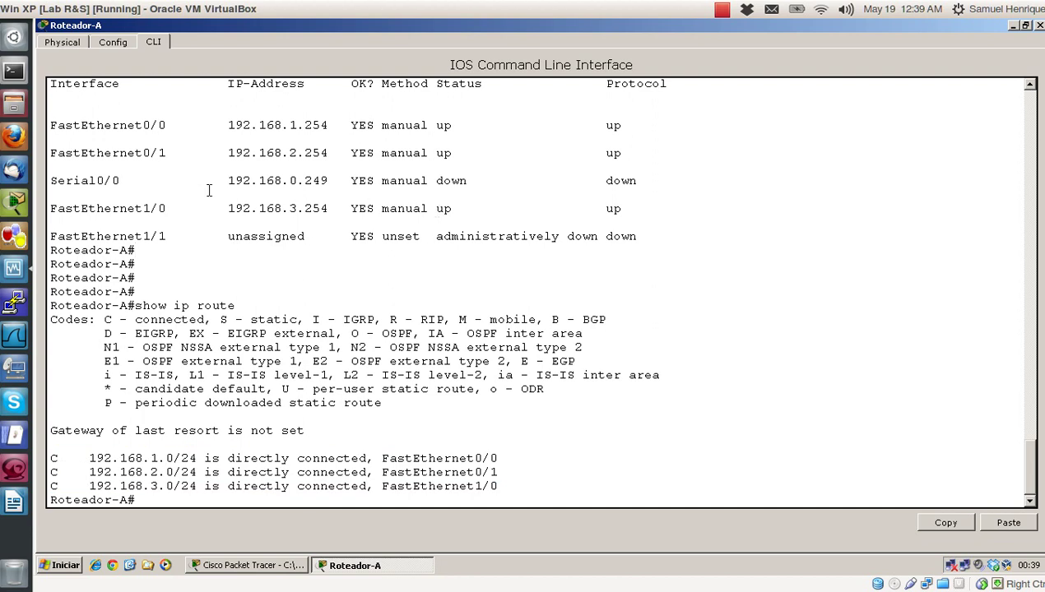
Review the Serial0/0 row in the interface summary once more and close Roteador-A's window.
left_click_drag(51, 181, 633, 181)
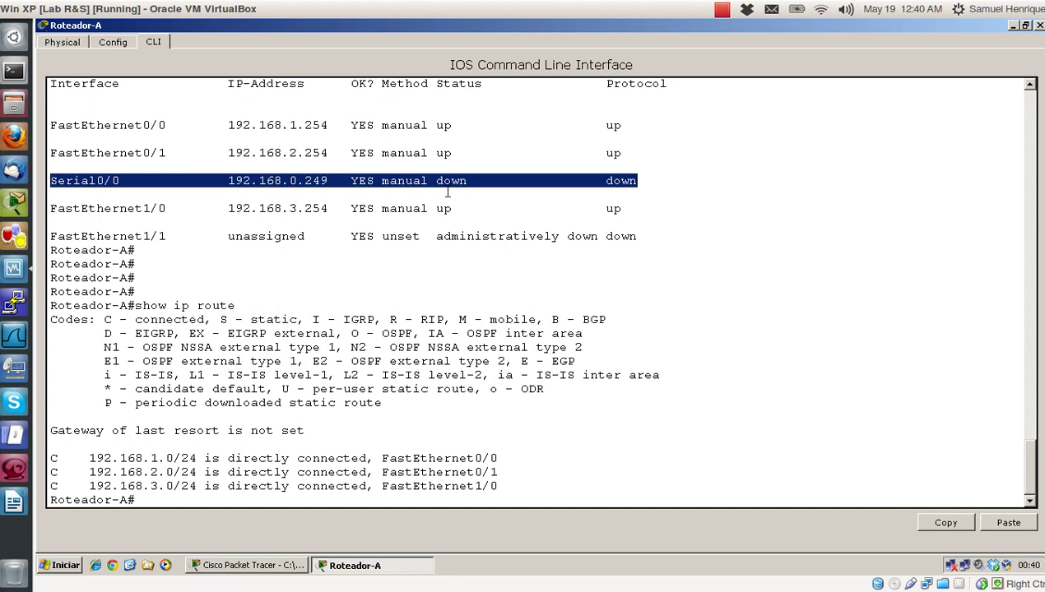
left_click(619, 403)
key("Return")
key("Return")
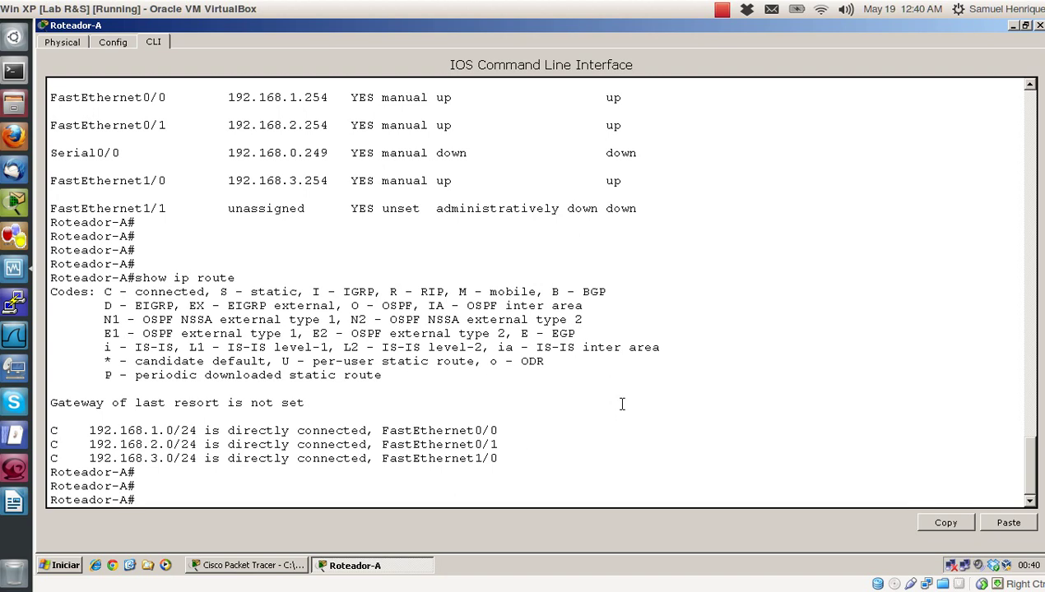
left_click(1039, 26)
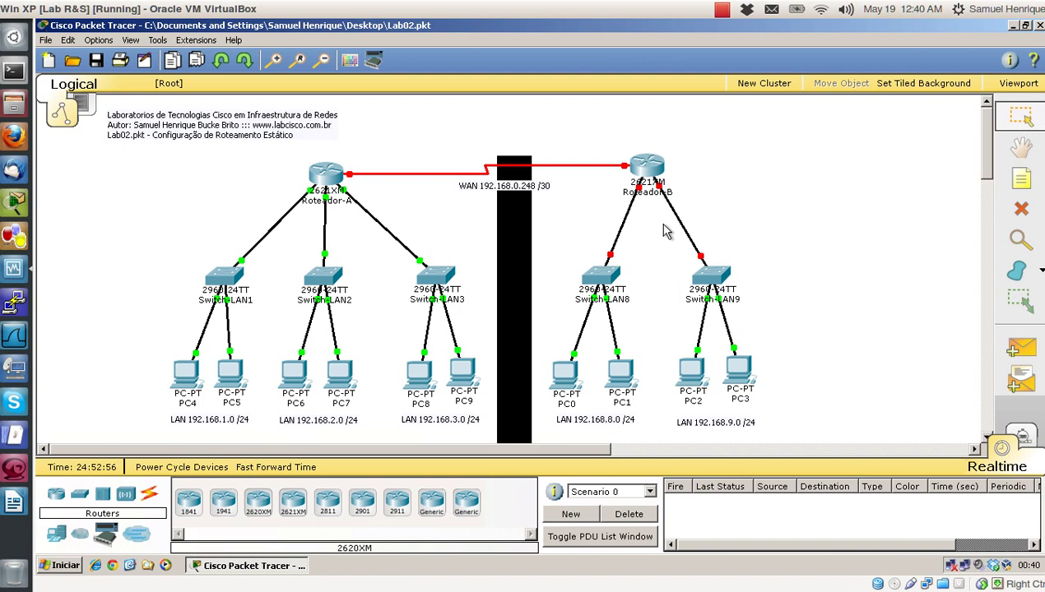
left_click(572, 202)
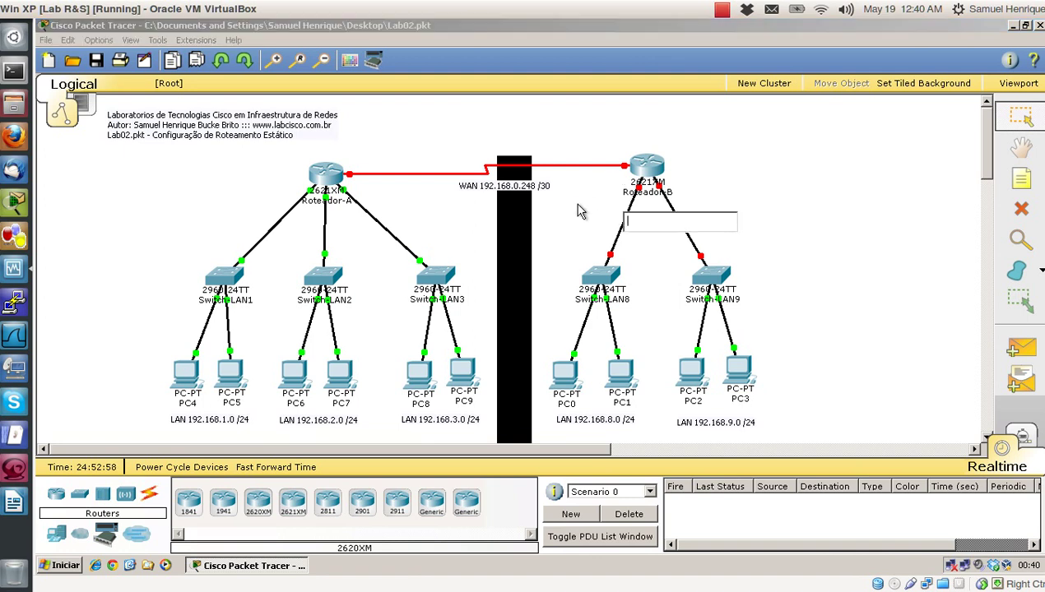
left_click(752, 197)
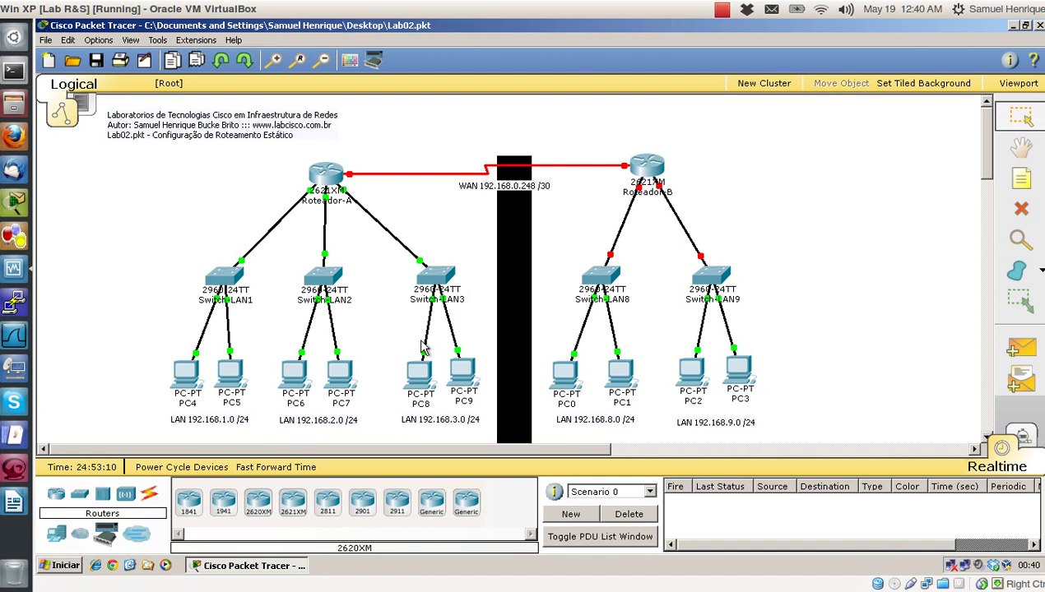
Ping LAN1's gateway 192.168.1.254 from PC4's Command Prompt and close PC4's window.
left_click(176, 377)
left_click(656, 205)
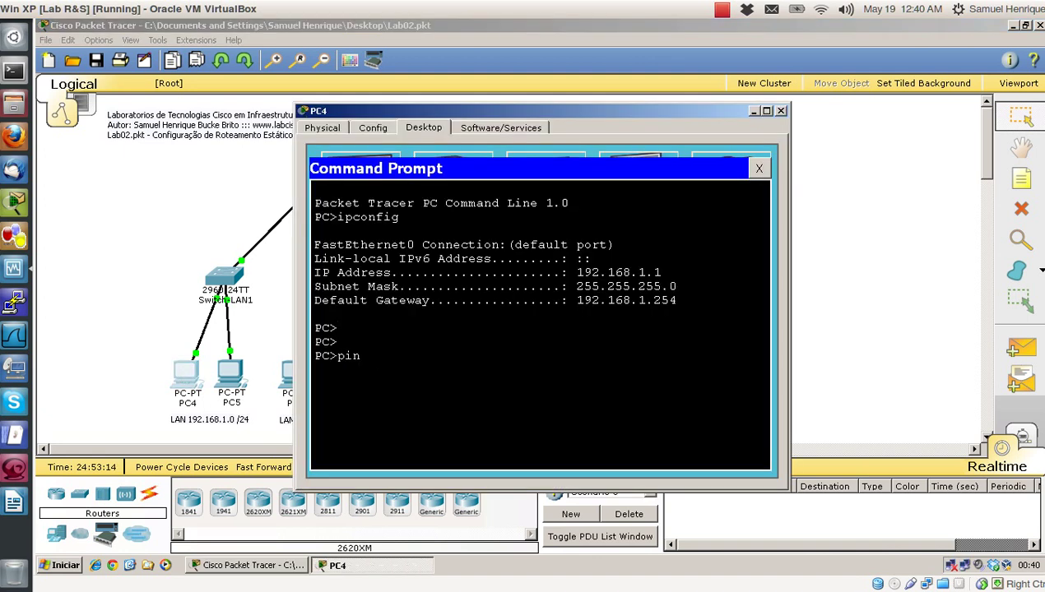
type("ping 192.168.1.254")
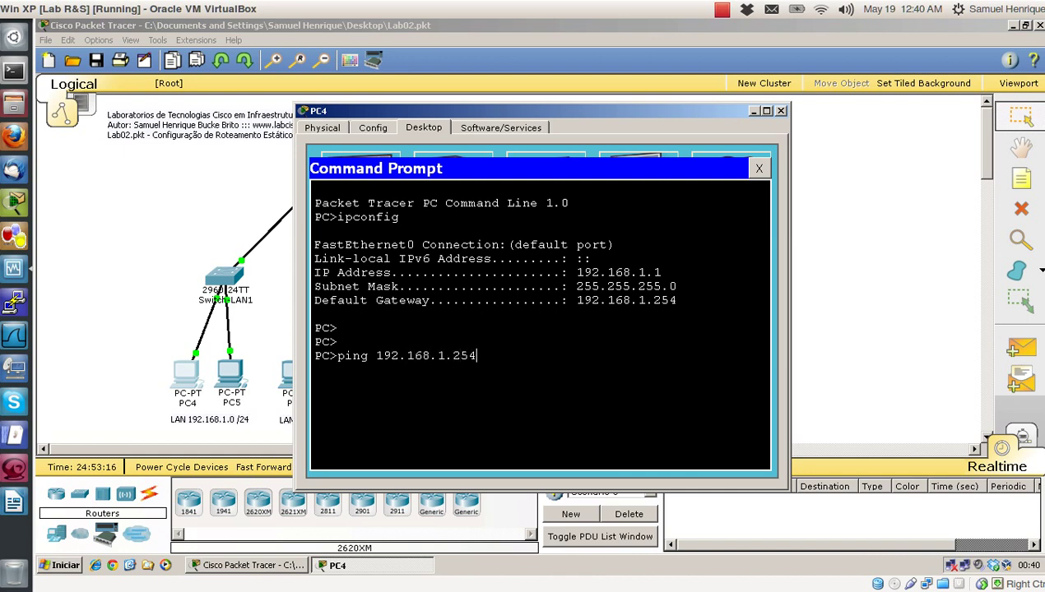
key("Return")
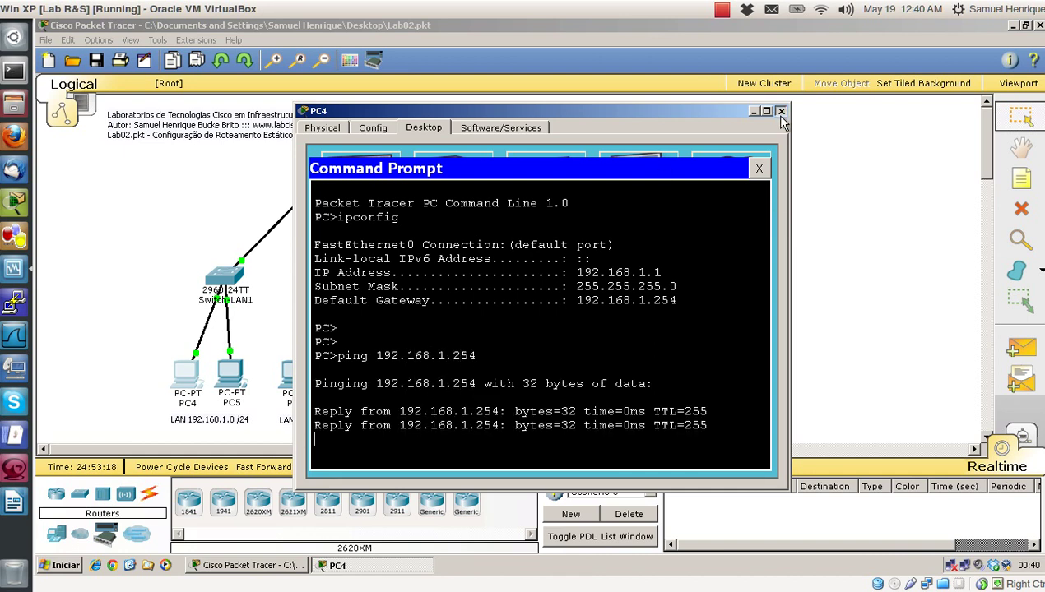
left_click(780, 111)
Ping LAN2's gateway 192.168.2.254 from PC6's Command Prompt and close PC6's window.
left_click(298, 377)
left_click(643, 189)
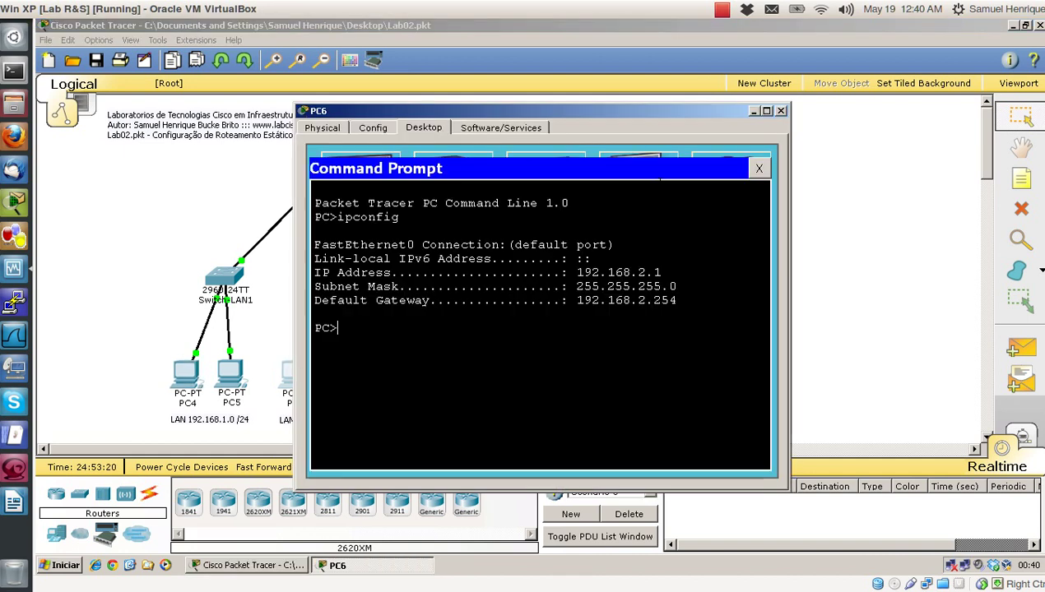
key("Return")
key("Return")
type("ping 192.")
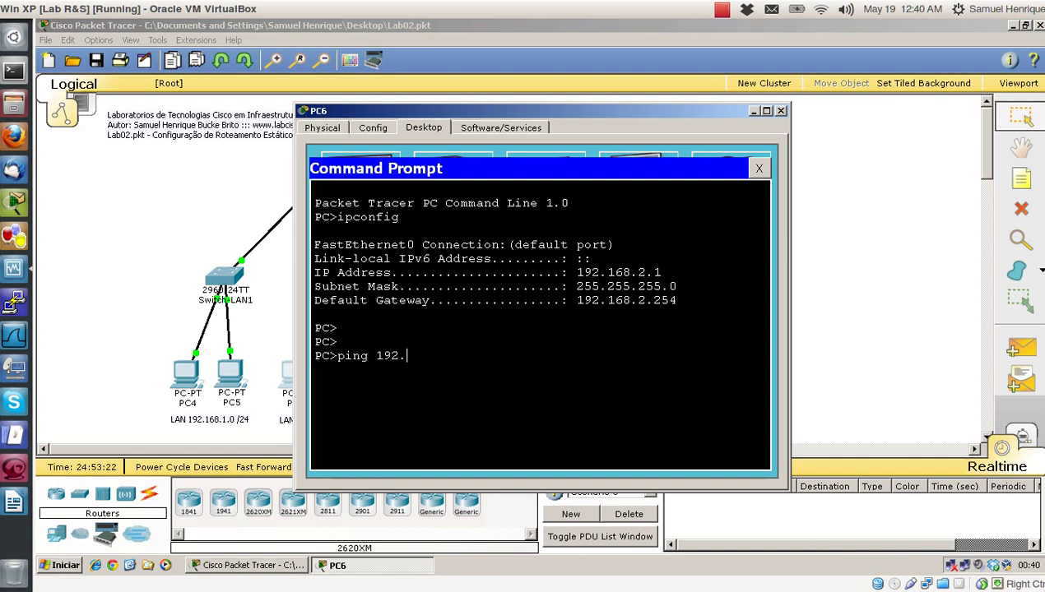
type("168.1.254")
key("Return")
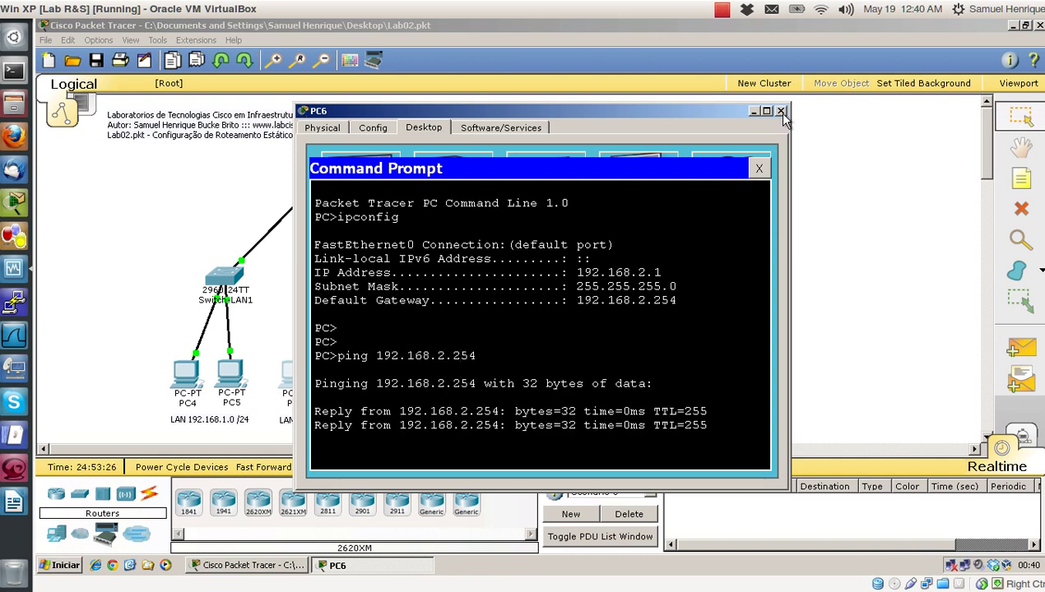
left_click(781, 112)
Ping LAN3's gateway 192.168.3.254 from PC8's Command Prompt and close PC8's window.
left_click(418, 377)
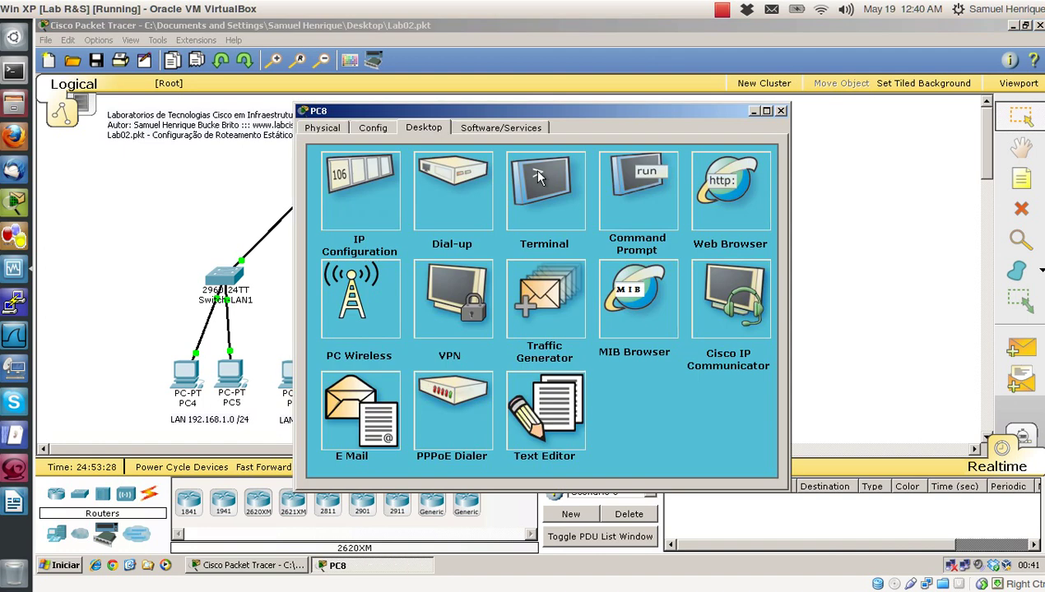
left_click(641, 183)
key("Return")
key("Return")
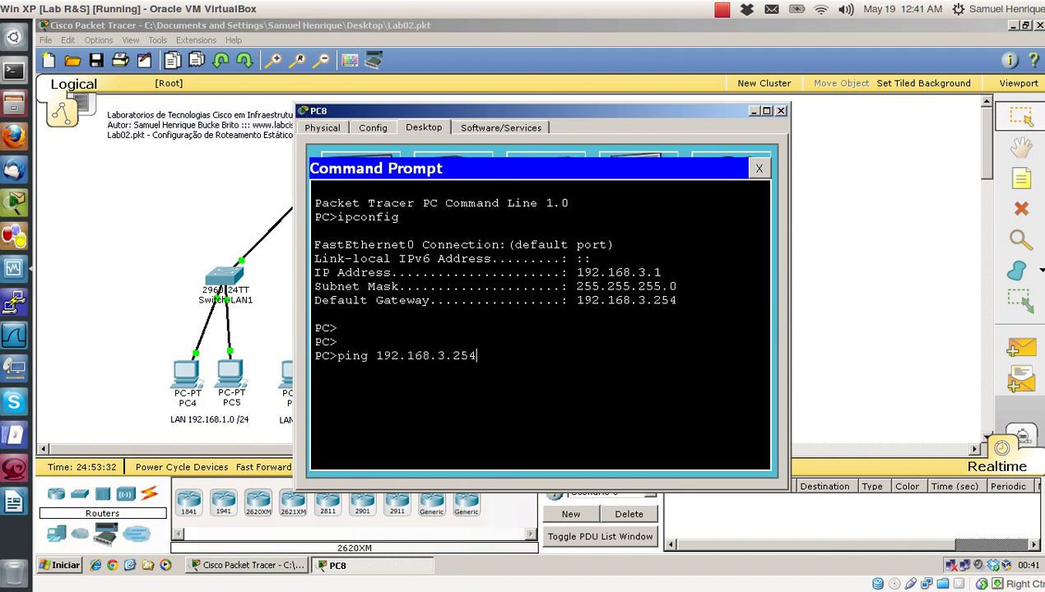
type("ping 192.168.3.254")
key("Return")
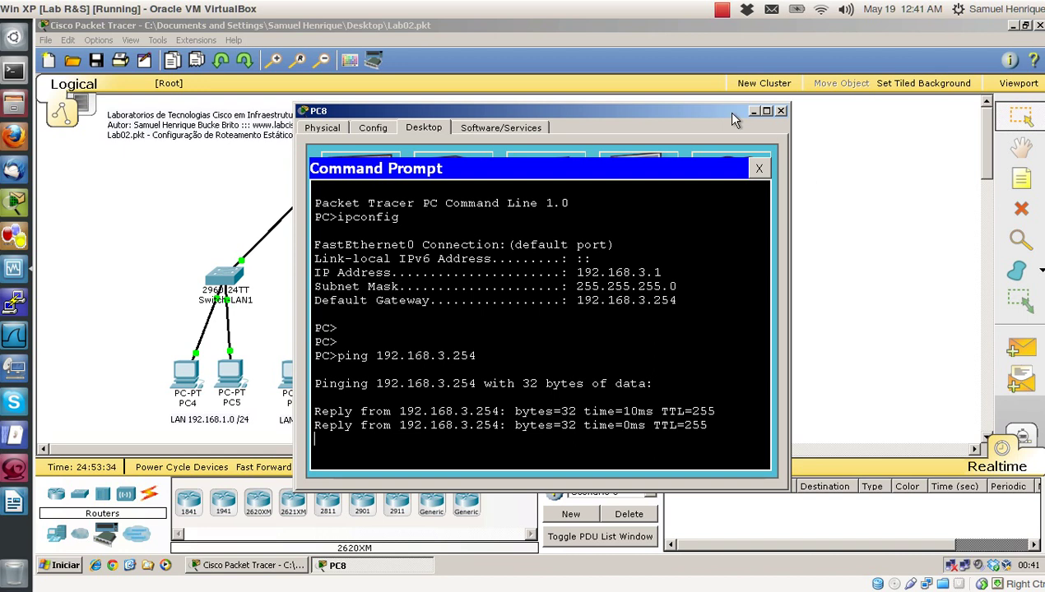
left_click(780, 110)
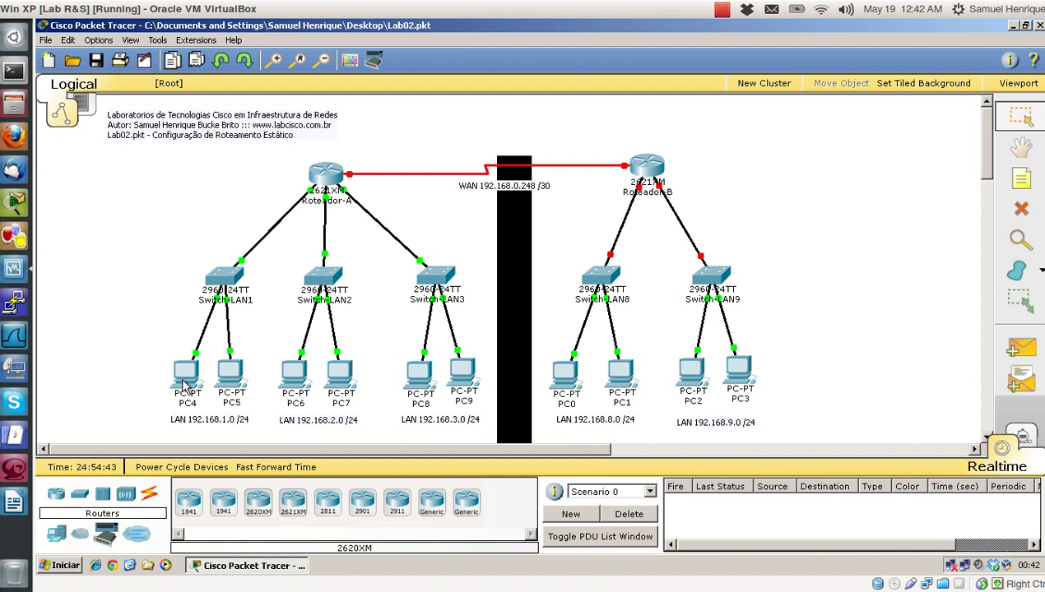
Send a simple PDU from PC4 to PC6 and play its path in Simulation mode with the event list hidden.
left_click(1024, 353)
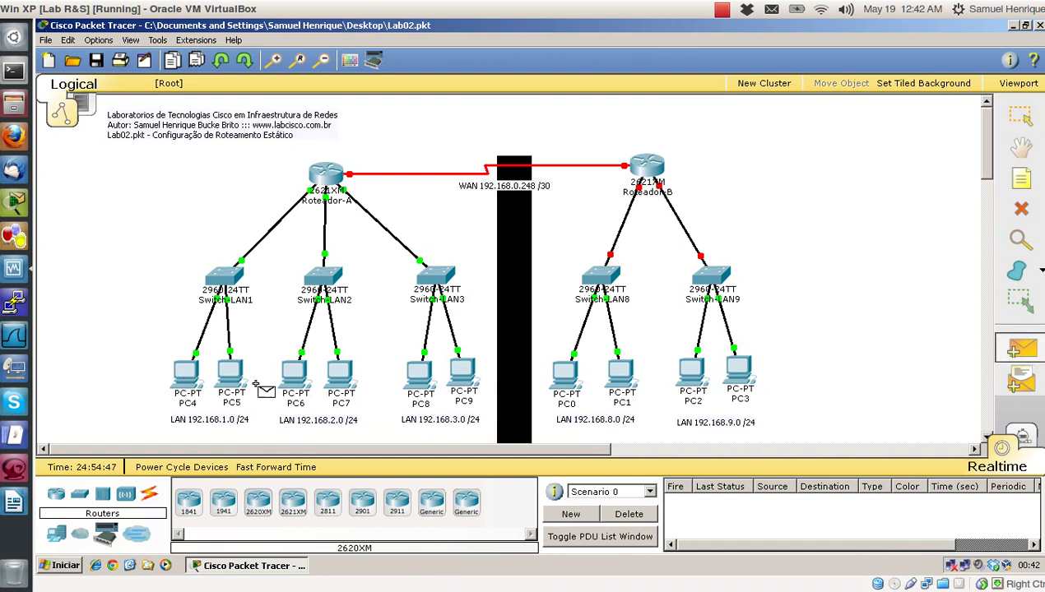
left_click(187, 382)
left_click(293, 379)
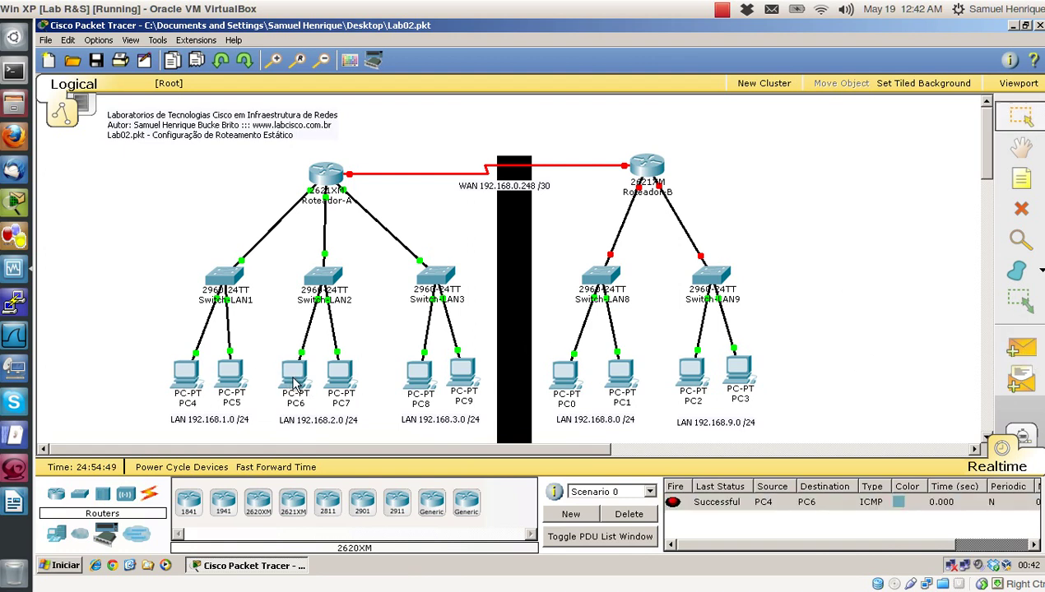
left_click(1019, 436)
left_click(925, 469)
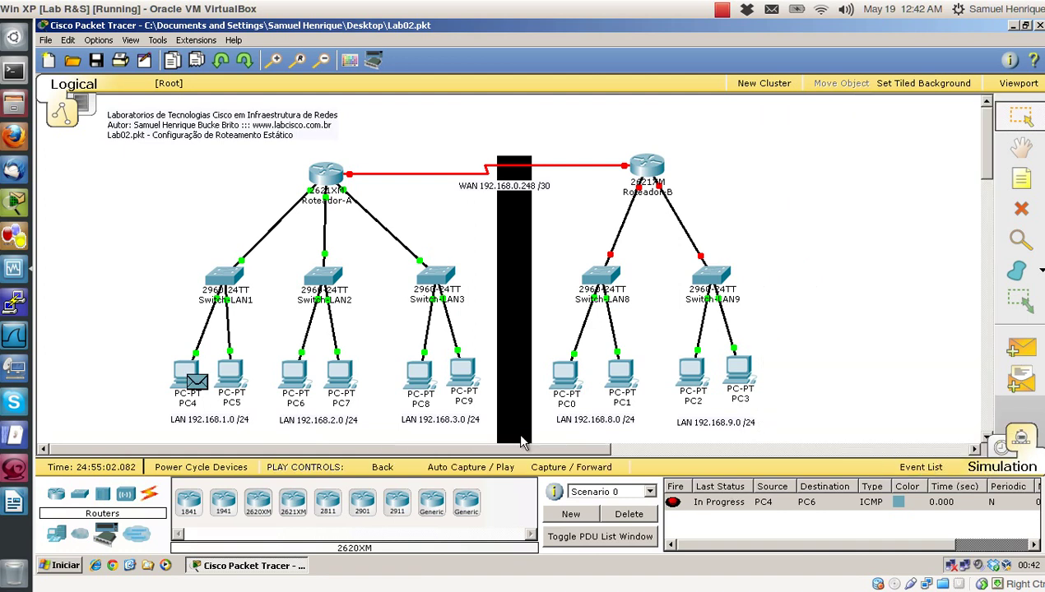
left_click(471, 467)
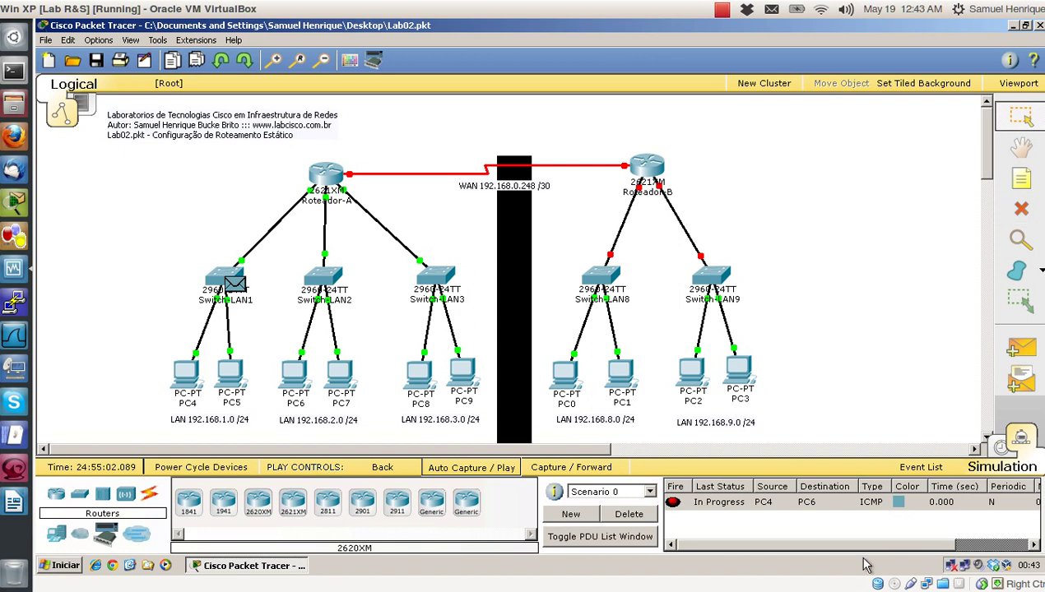
left_click(536, 468)
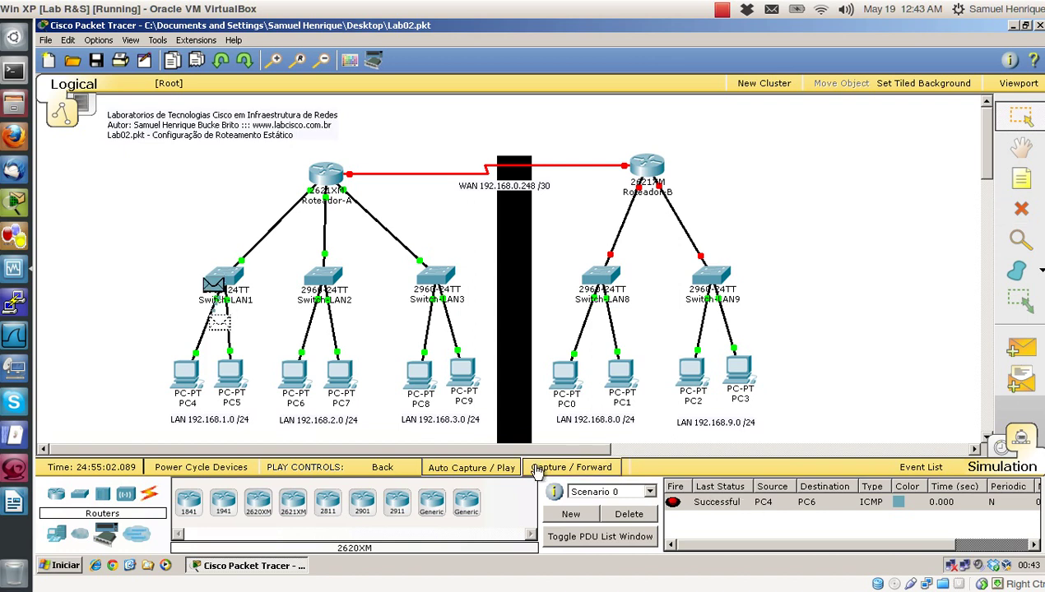
Return to Realtime mode and delete Scenario 0's test packet entry.
left_click(998, 448)
left_click(628, 516)
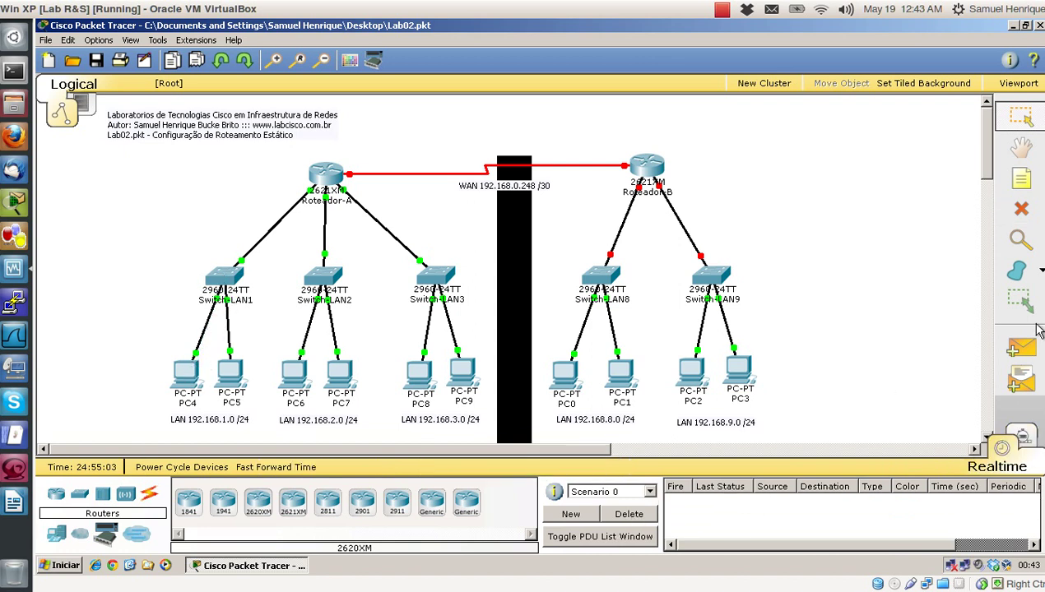
Send a simple PDU from PC7 to PC0, play its path in Simulation mode without the event list, and return to Realtime mode.
left_click(1020, 350)
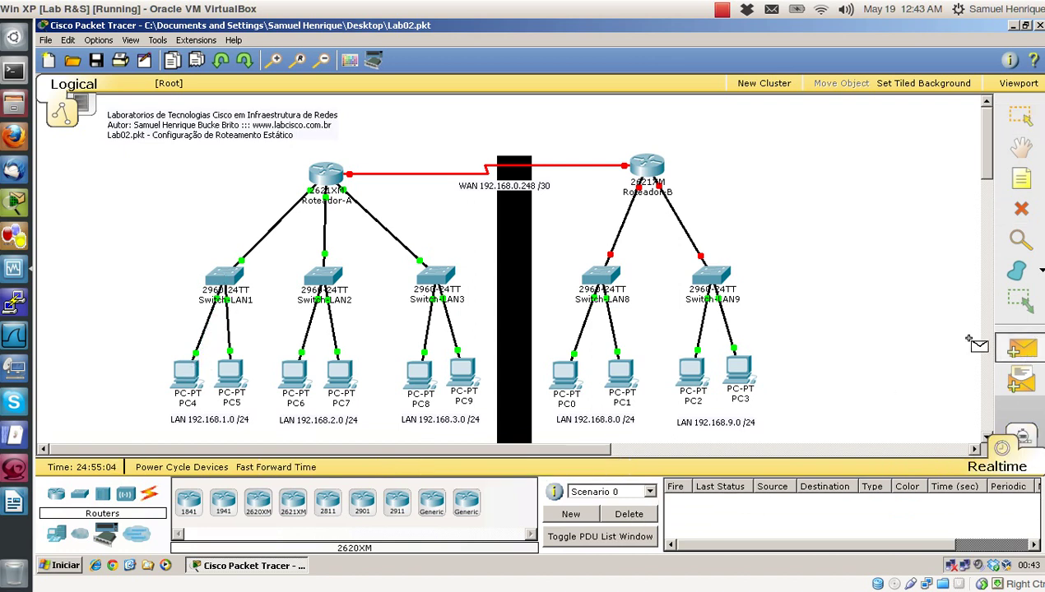
left_click(564, 375)
left_click(1021, 436)
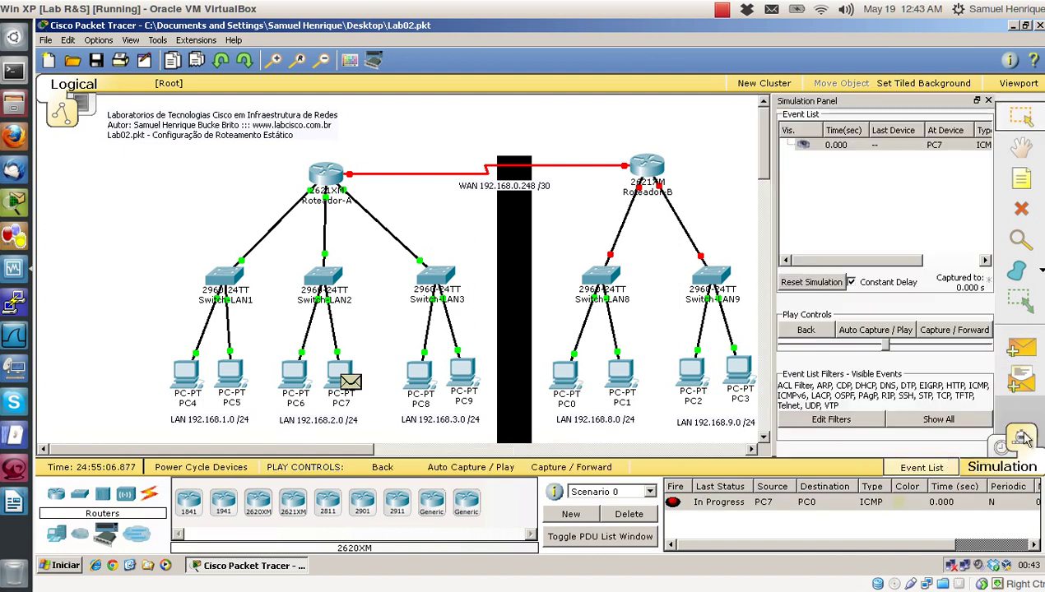
left_click(928, 466)
left_click(444, 474)
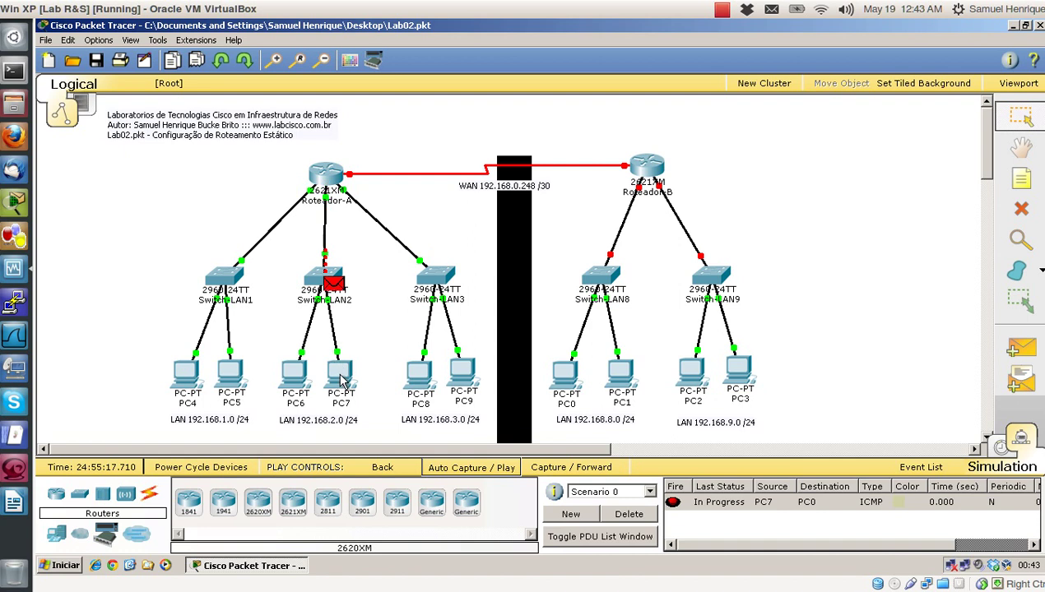
mouse_move(341, 379)
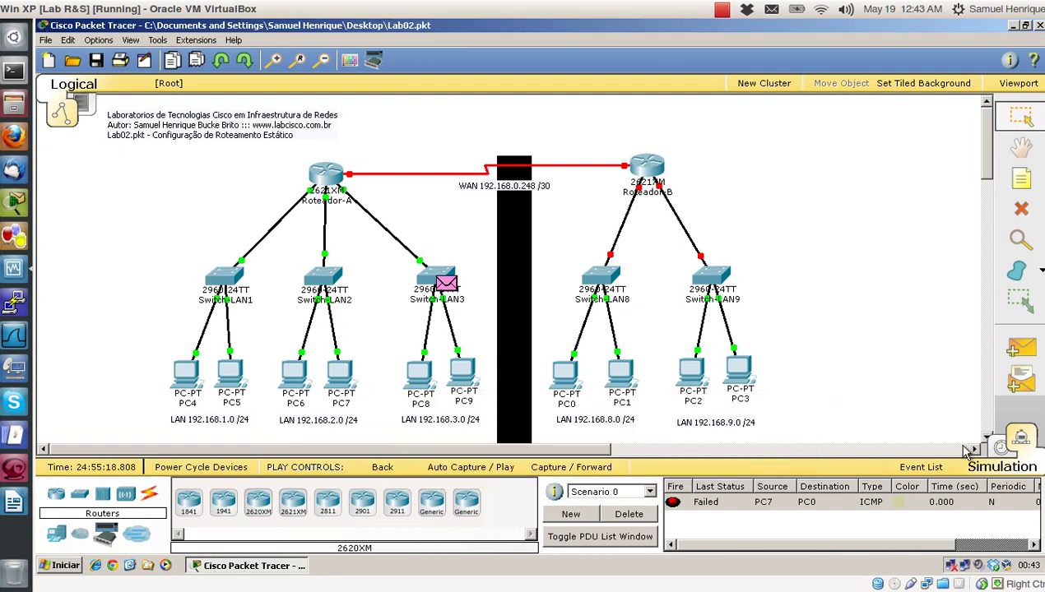
left_click(1000, 447)
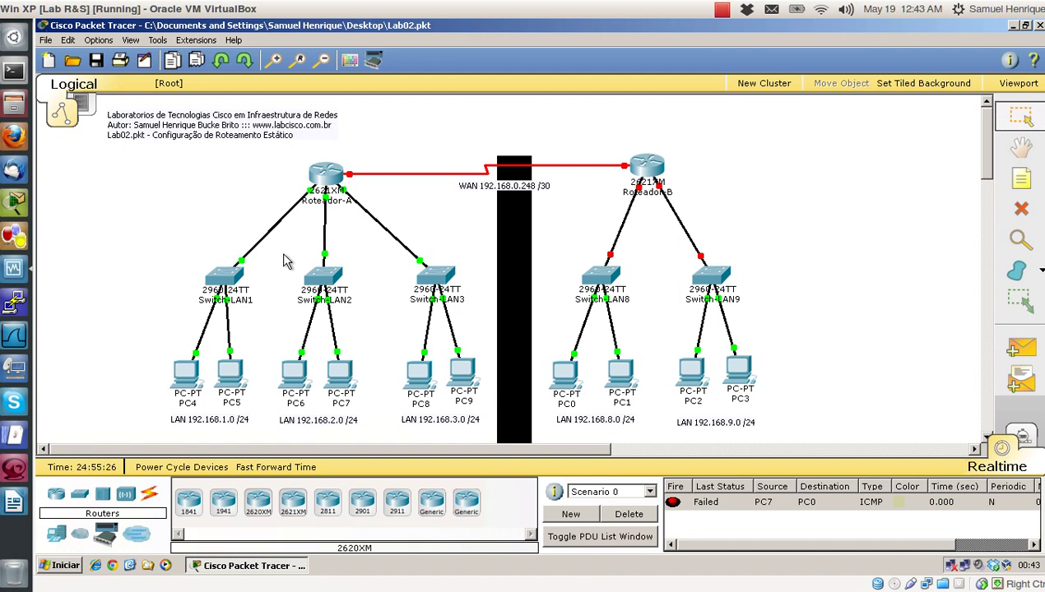
Ping 192.168.8.1 in LAN8 from PC6's Command Prompt, and close the prompt and PC6's window.
left_click(296, 376)
left_click(612, 210)
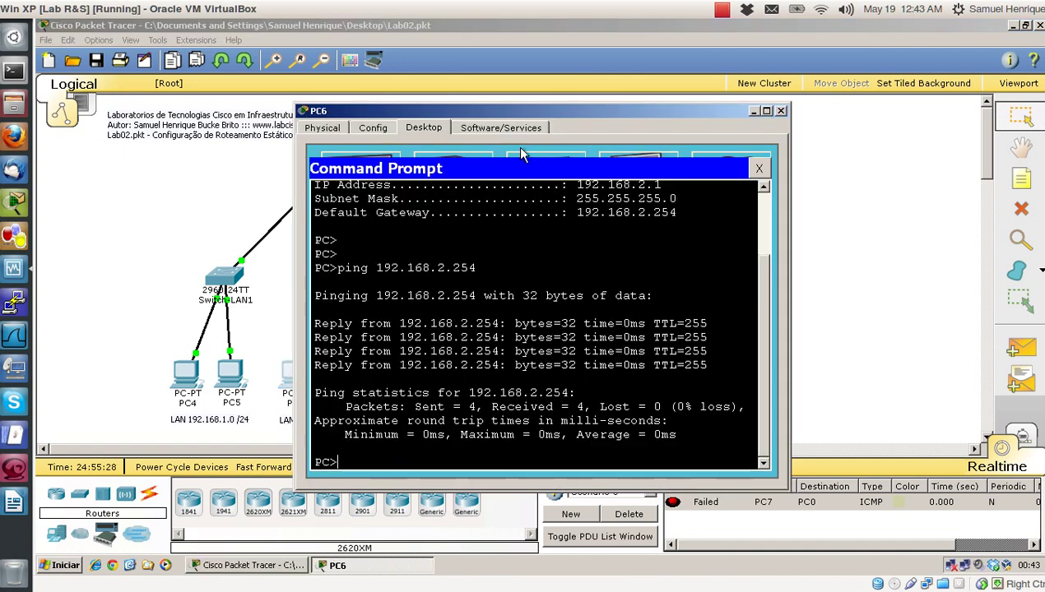
key("Return")
key("Return")
key("Return")
key("Return")
type("ping ")
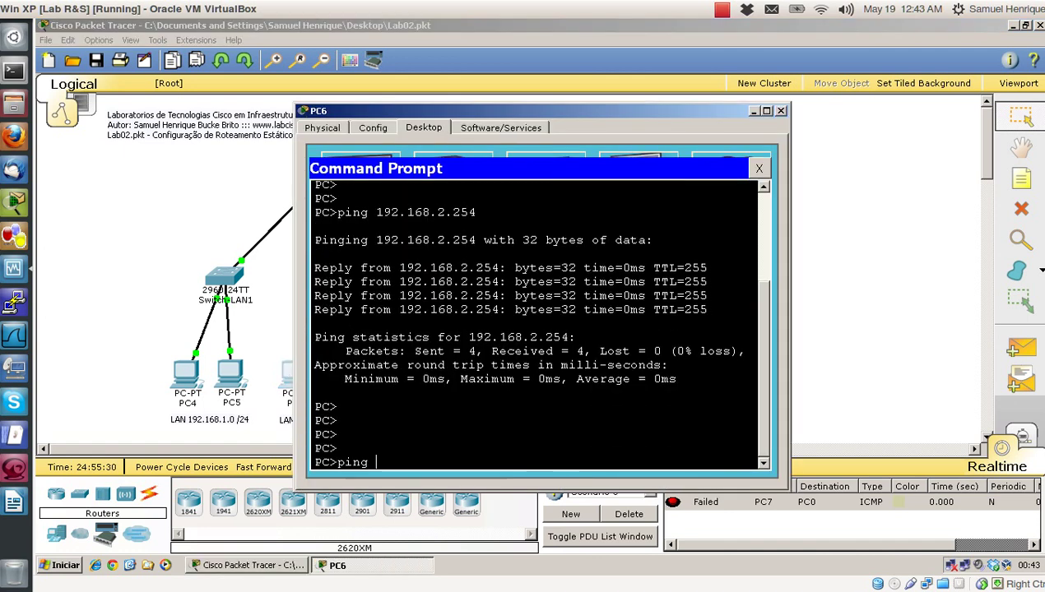
type("192.168.8")
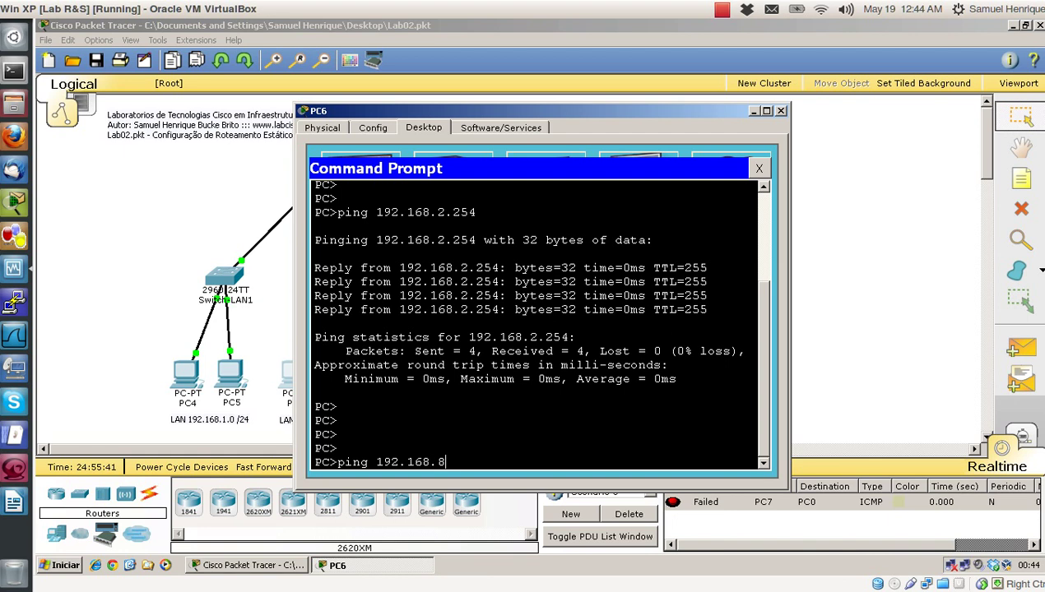
type("1")
key("Return")
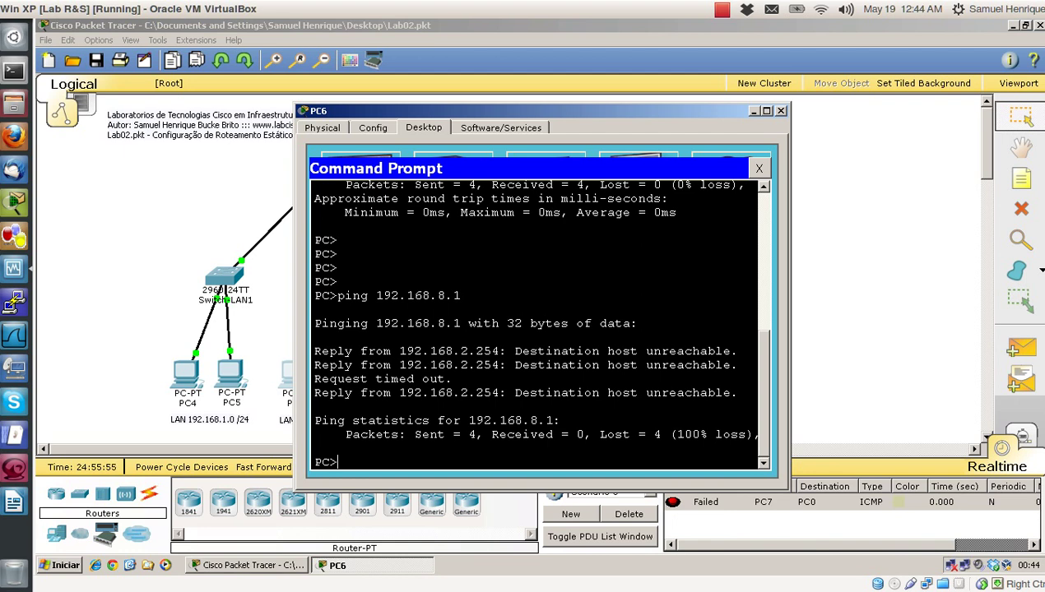
left_click(756, 169)
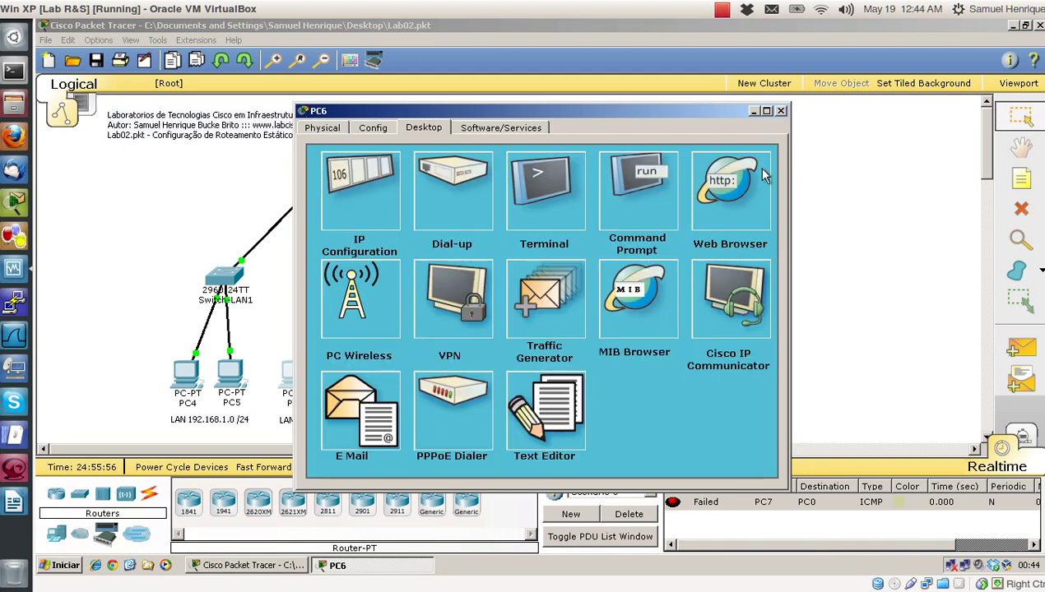
left_click(782, 112)
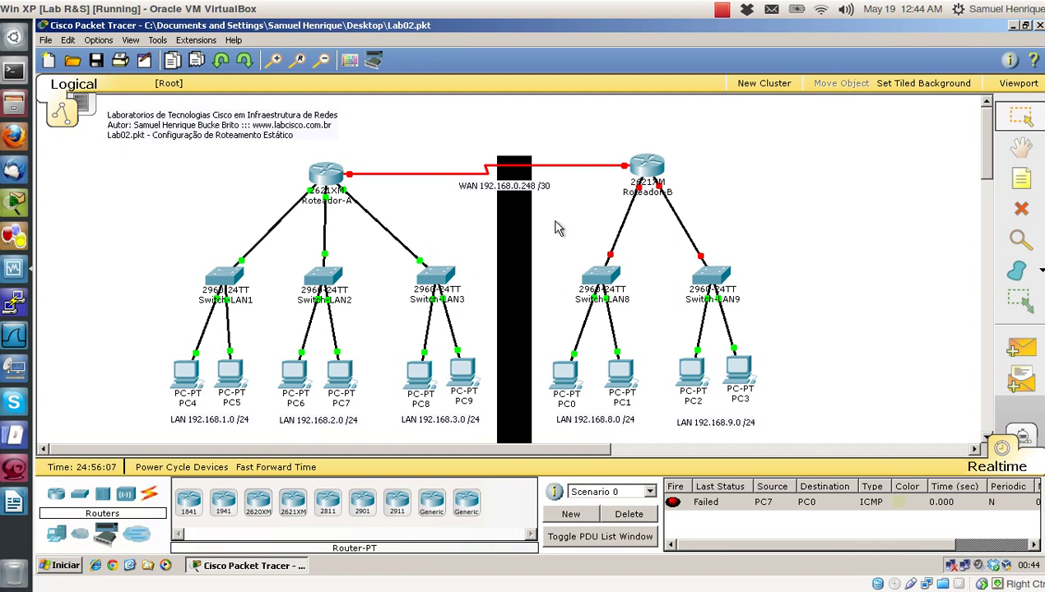
Switch to StaticRouting-Tables.odt in LibreOffice Writer and correct Roteador-B's network entry for F0/1 to 192.168.9.0 (/24).
left_click(16, 502)
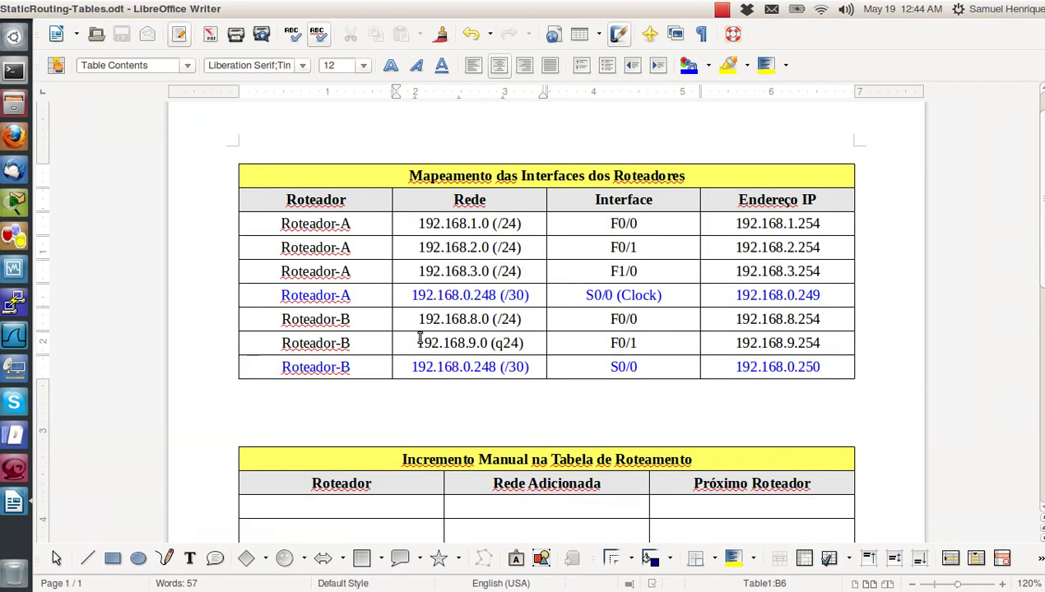
scroll(313, 370, "down", 1)
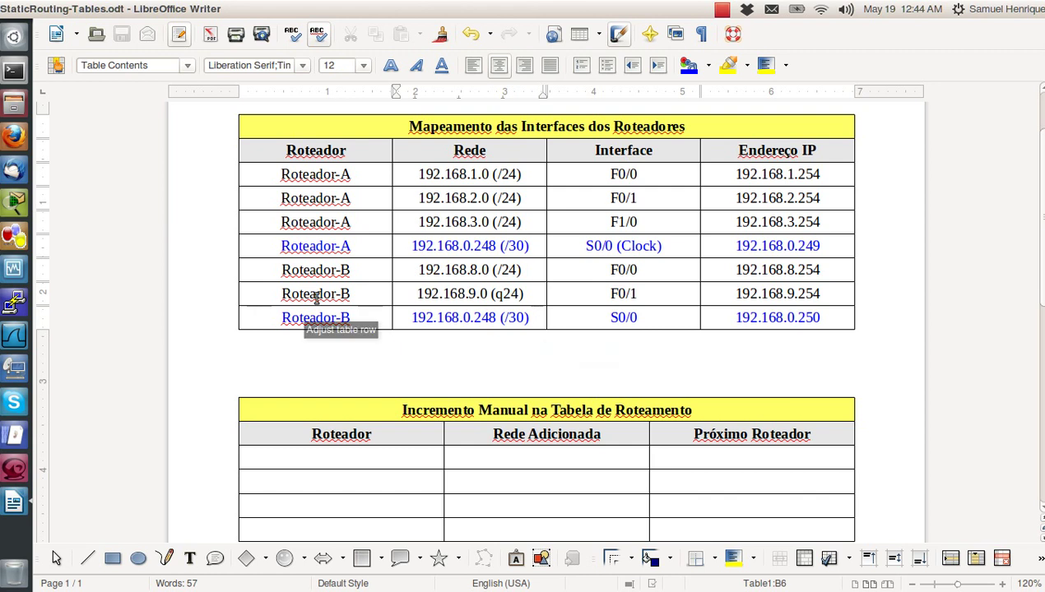
left_click(496, 293)
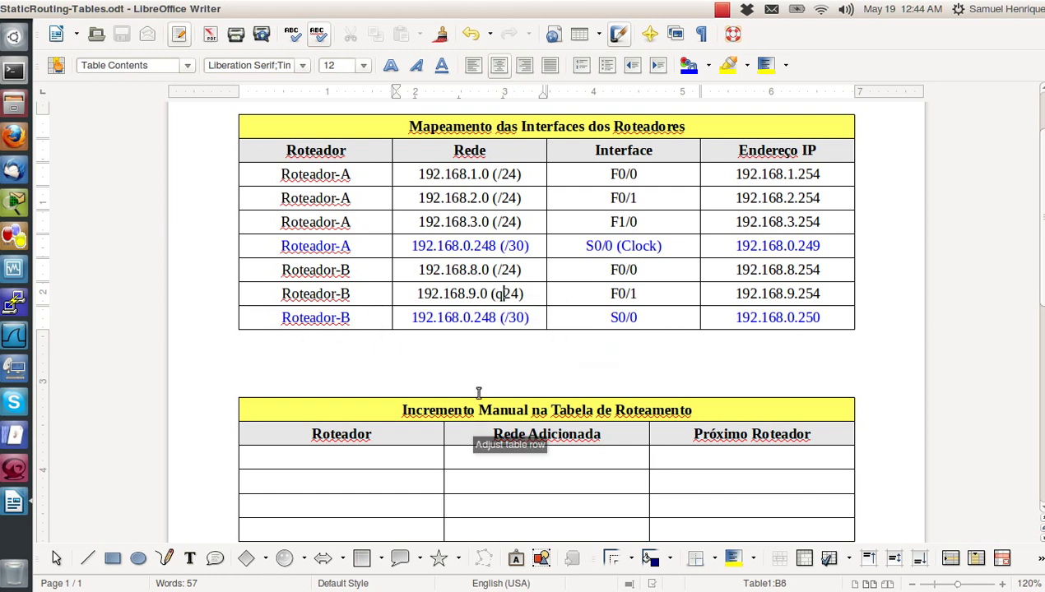
key("Delete")
type("/")
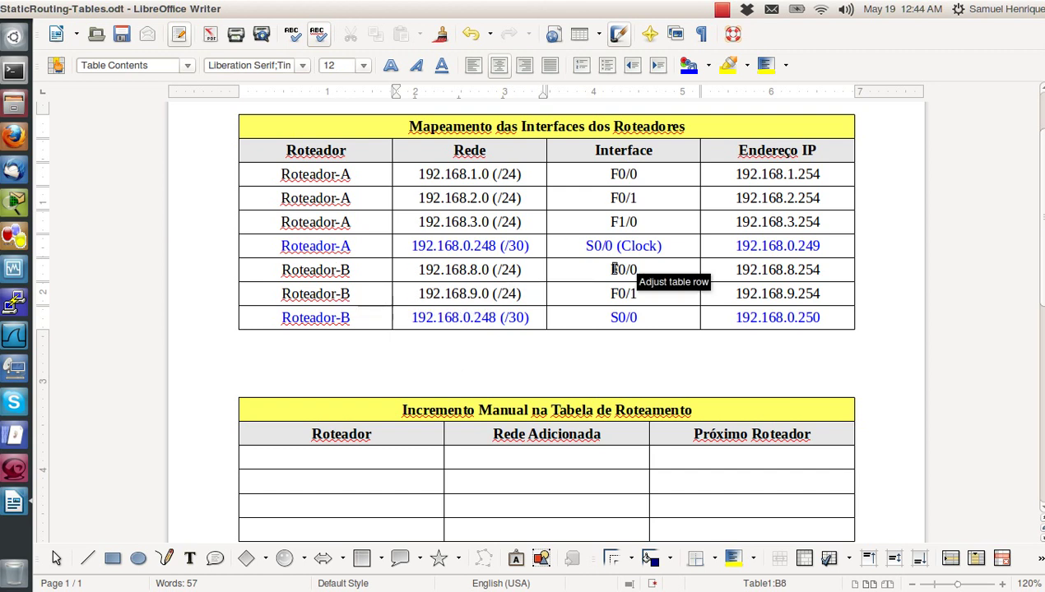
Review the interface name and IP address in Roteador-B's 192.168.8.0 row of the interface mapping table.
left_click_drag(609, 270, 638, 270)
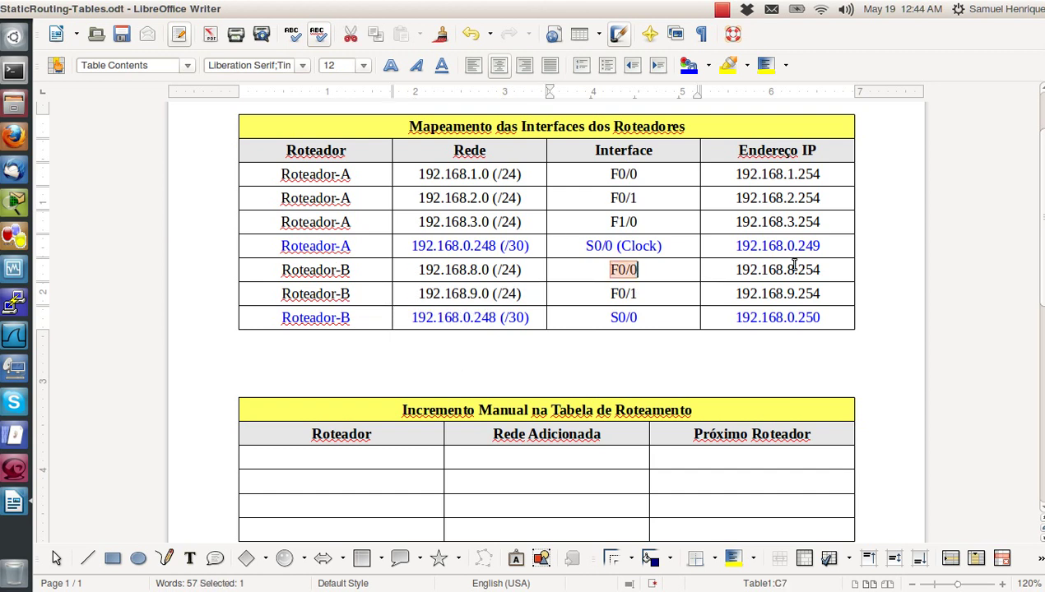
left_click(788, 270)
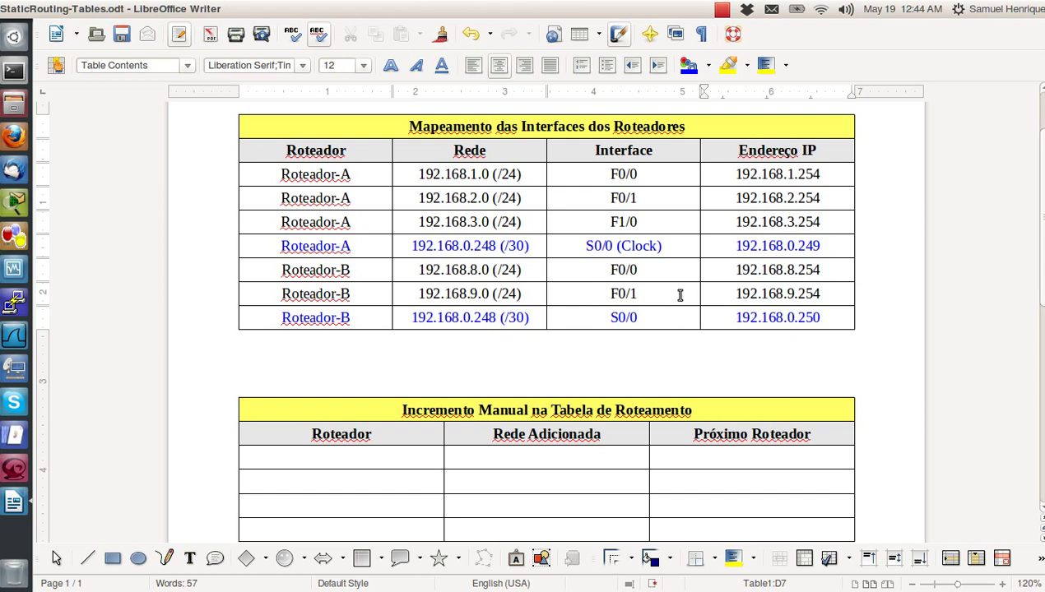
Review the interface and IP address entries in Roteador-B's 192.168.9.0 and 192.168.0.248 rows of the mapping table.
left_click(796, 294)
left_click(814, 317)
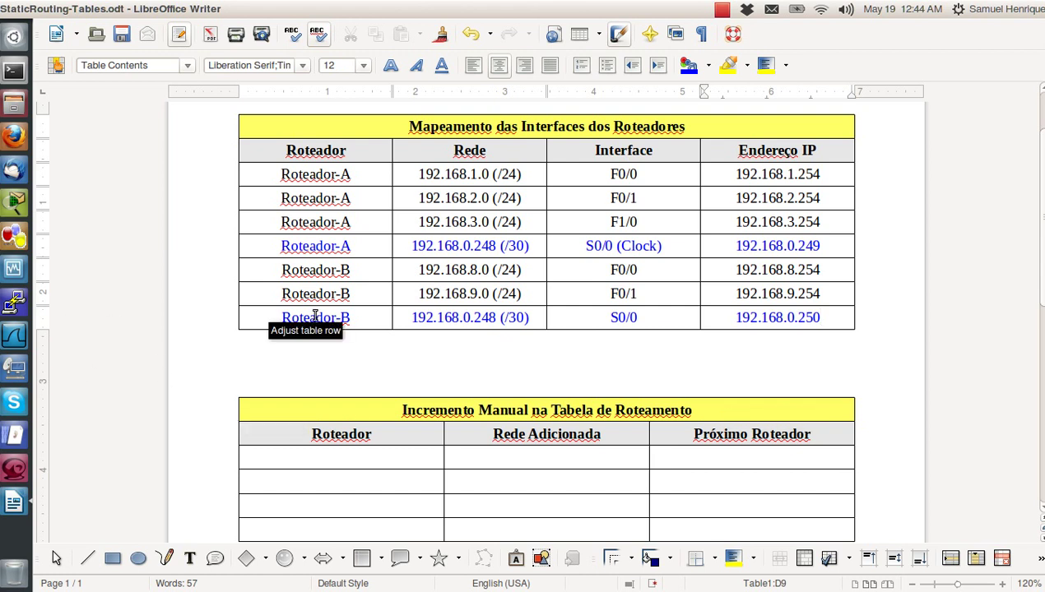
left_click_drag(282, 317, 607, 325)
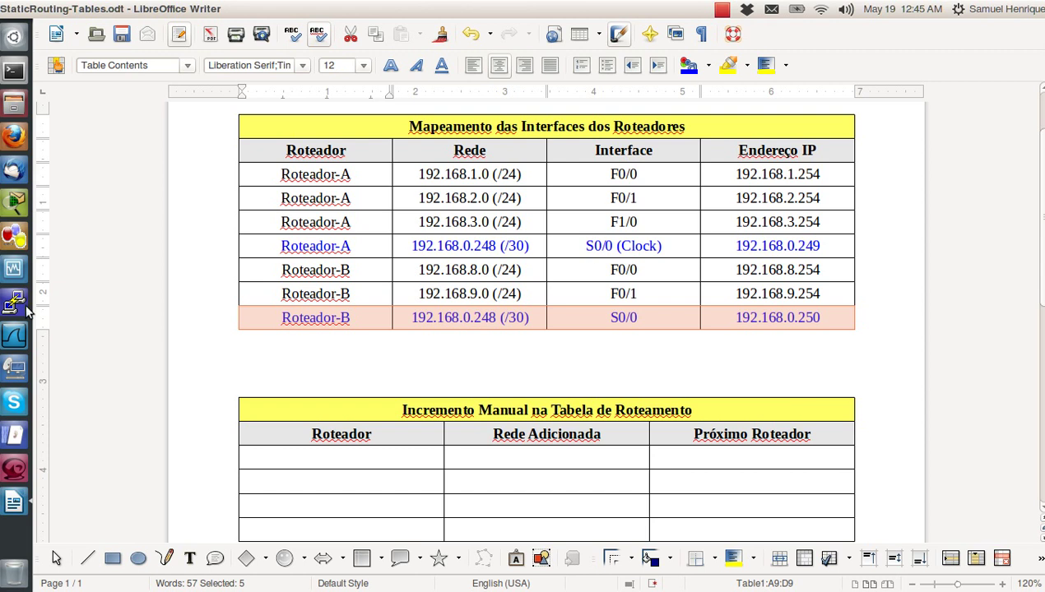
Switch to Packet Tracer and open Roteador-B's command-line interface in a maximized window, ready at the router prompt.
left_click(16, 270)
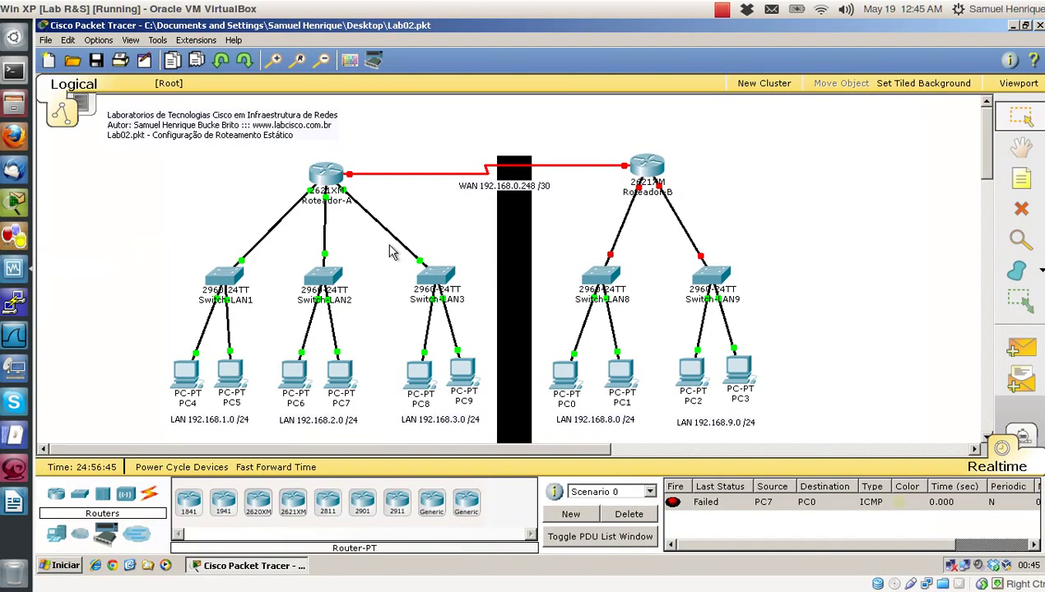
left_click(648, 171)
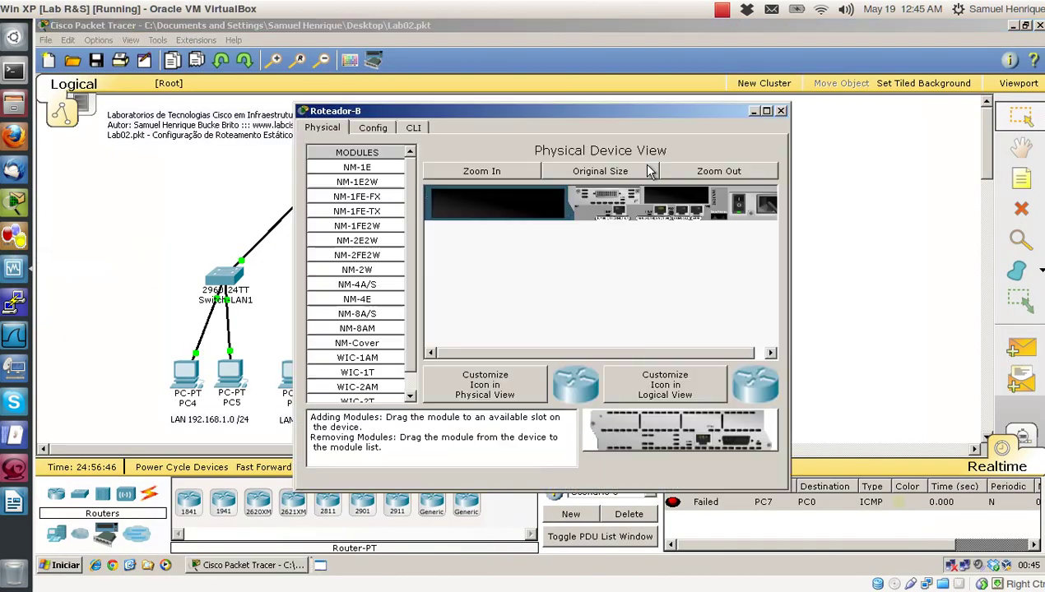
left_click(764, 111)
left_click(145, 40)
key("Return")
key("Return")
key("Return")
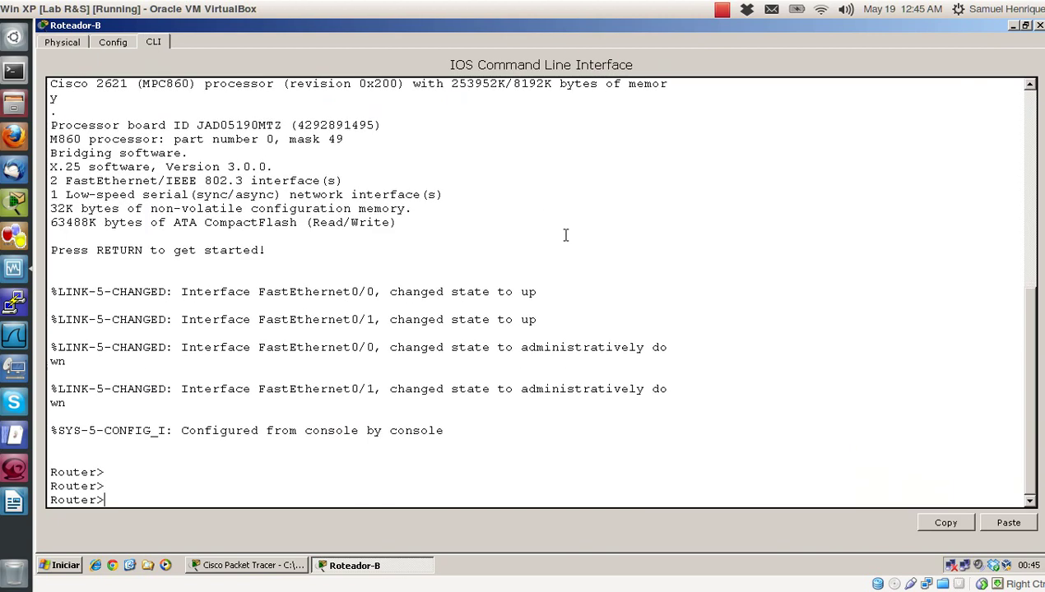
Enter privileged mode and then global configuration mode on Roteador-B with en and conf t.
type("en")
key("Return")
type("conf t")
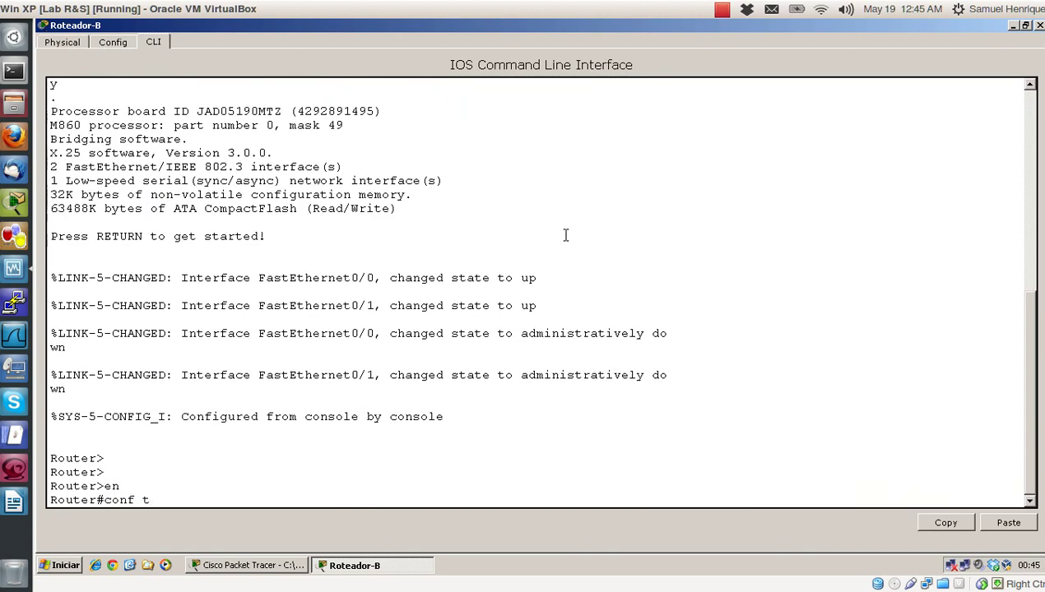
key("Return")
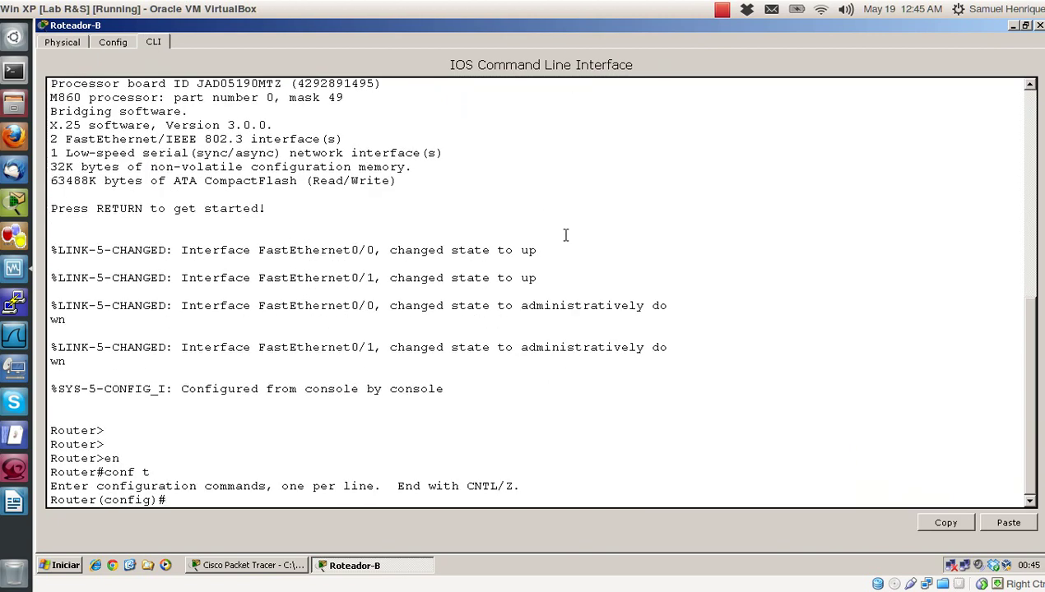
Disable DNS lookup with no ip domain lookup and set the router's hostname to Roteador-B.
type("no i pdom")
key("BackSpace")
key("BackSpace")
key("BackSpace")
key("BackSpace")
type("domain lookup")
key("Return")
type("hostname Roteado")
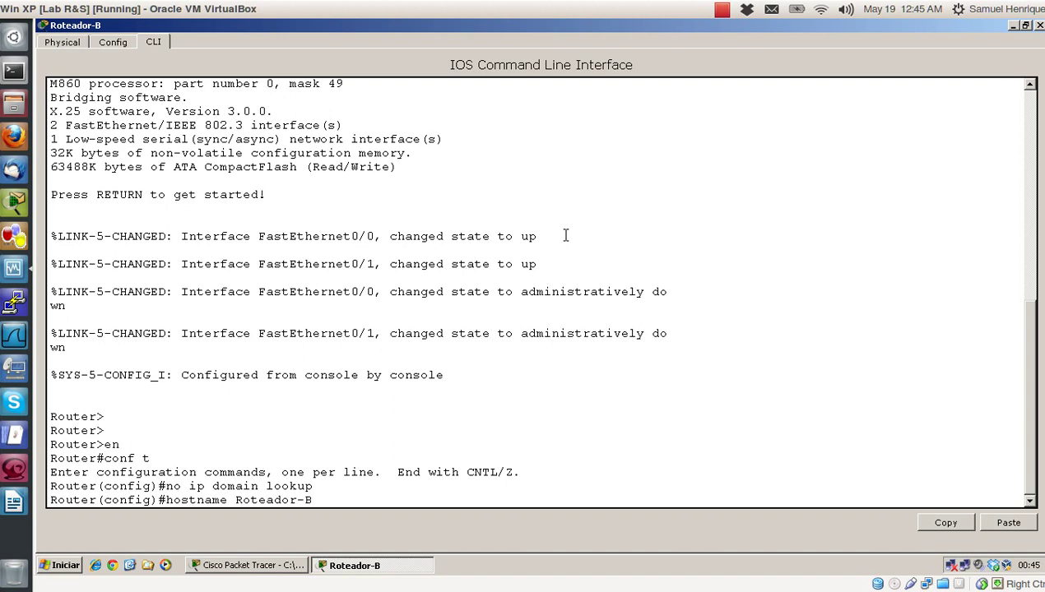
type("r-B")
key("Return")
key("Return")
Configure interface f0/0 with IP address 192.168.8.254 and mask 255.255.255.0, and enable it with no shut.
type("in f0")
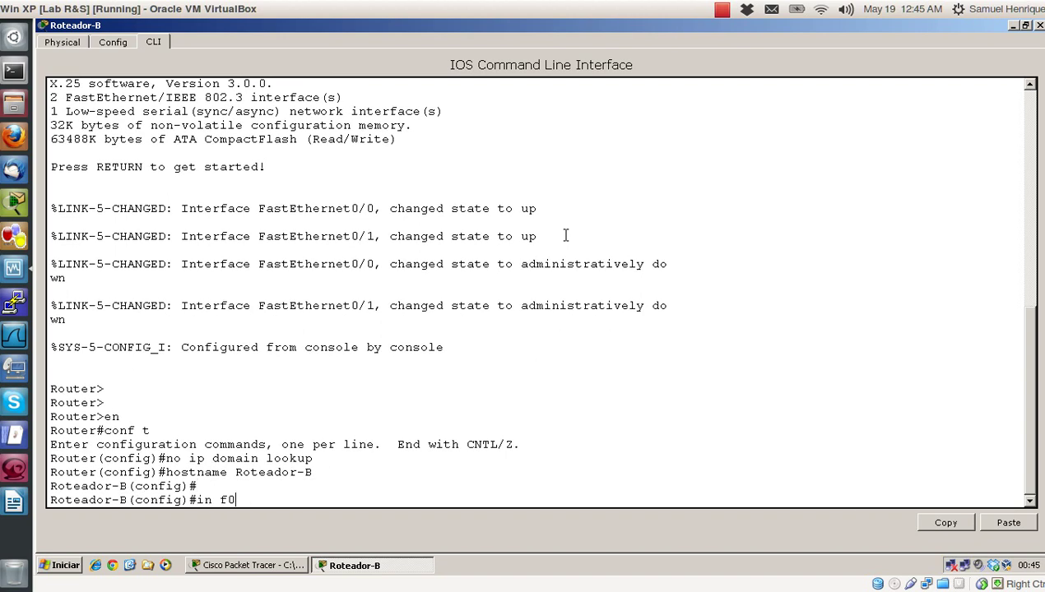
key("BackSpace")
key("BackSpace")
key("BackSpace")
type("t f0/0")
key("Return")
type("ip address ")
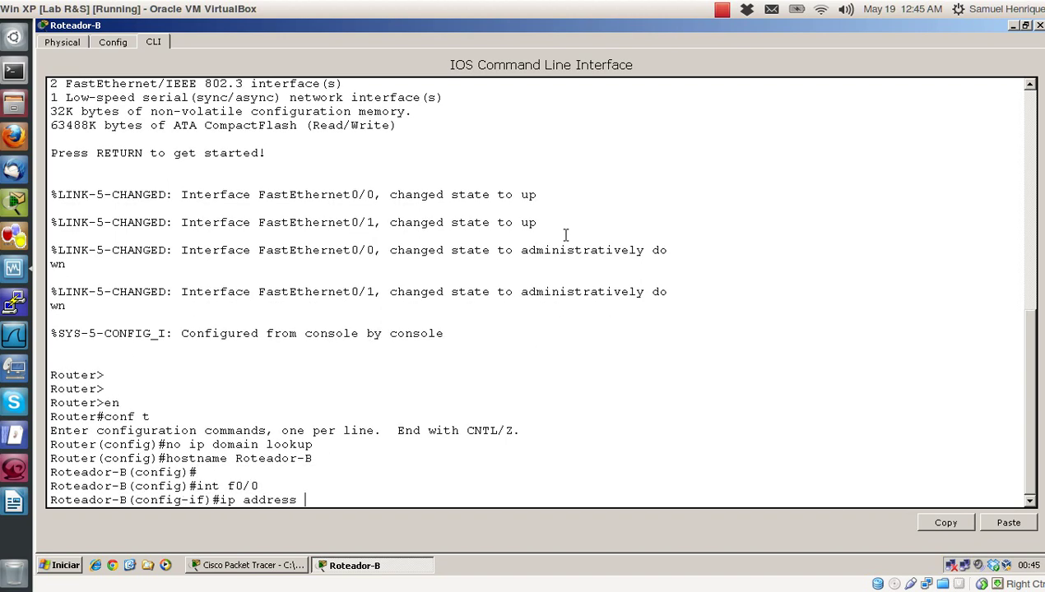
type("192.168.8.254 255.255.255.0")
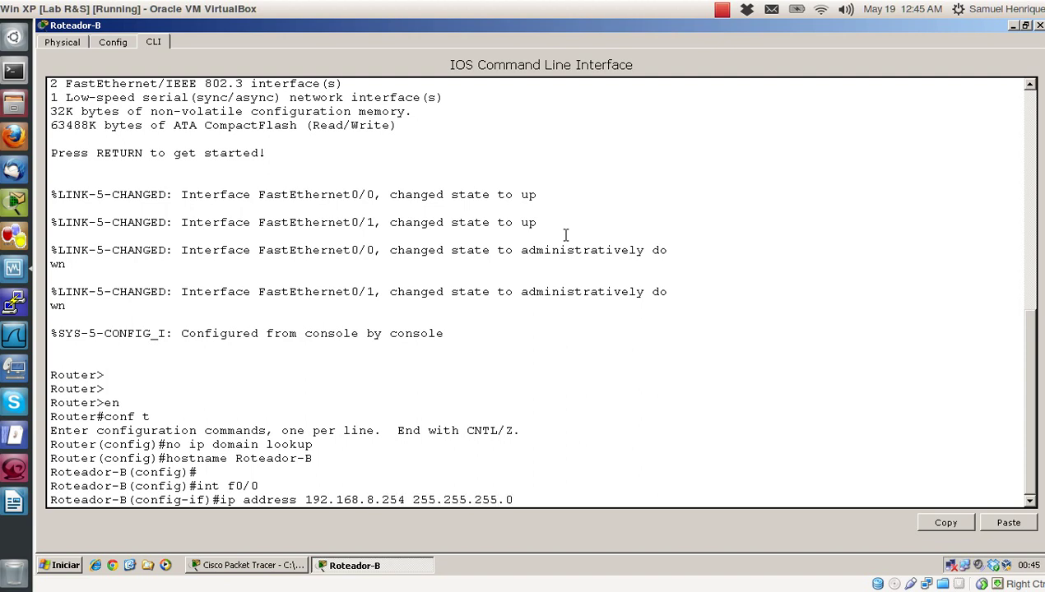
key("Return")
type("no shut")
key("Return")
key("Return")
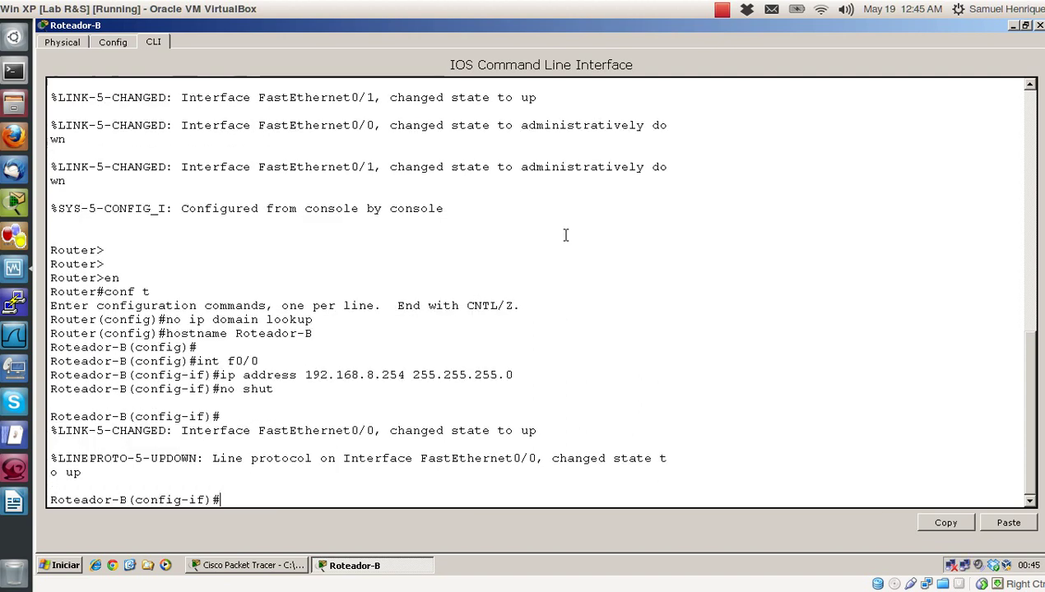
key("Return")
Configure interface f0/1 with IP address 192.168.9.254 and mask 255.255.255.0, and enable it with no shut.
type("int ")
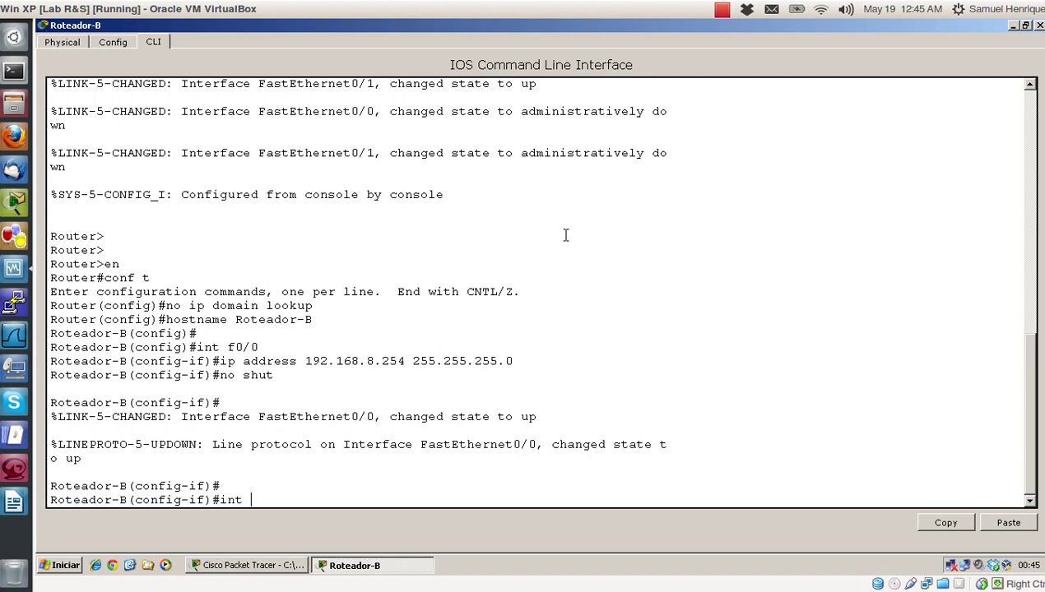
type("f0/1")
key("Return")
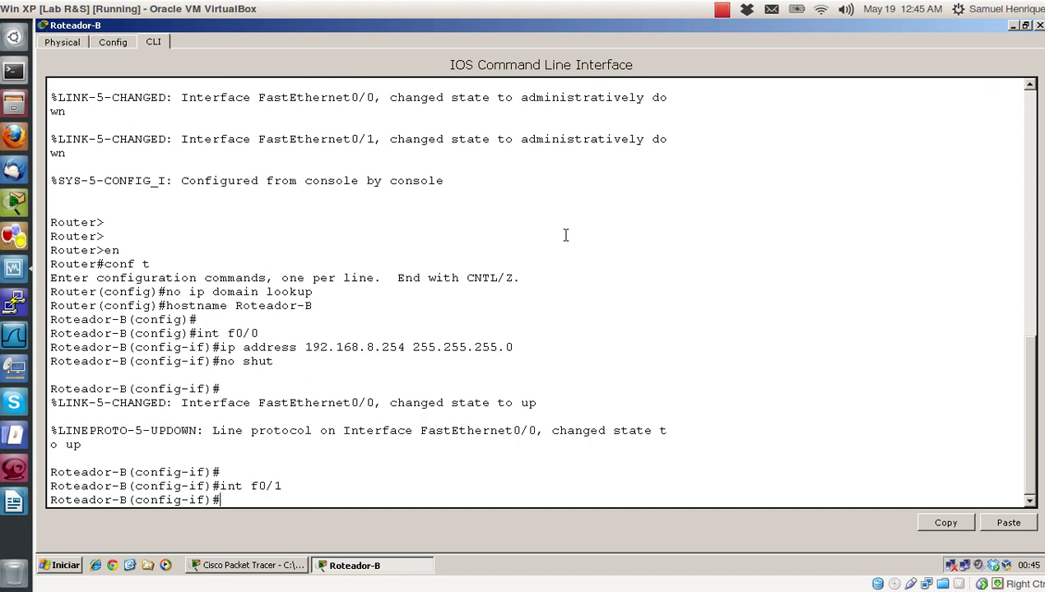
type("ip address 192.168.9.2")
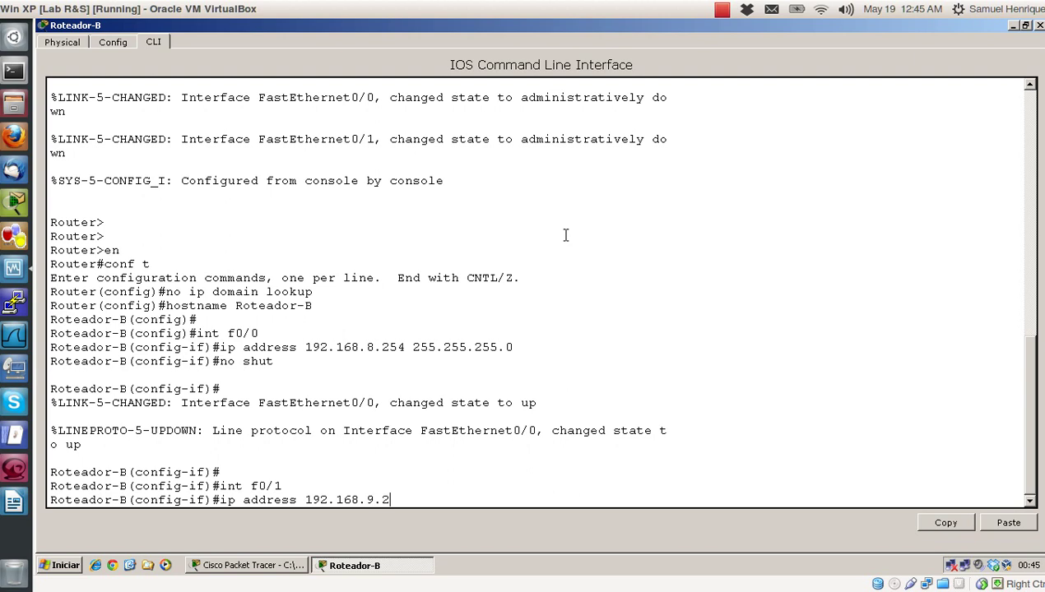
type("54 255.255.255.0")
key("Return")
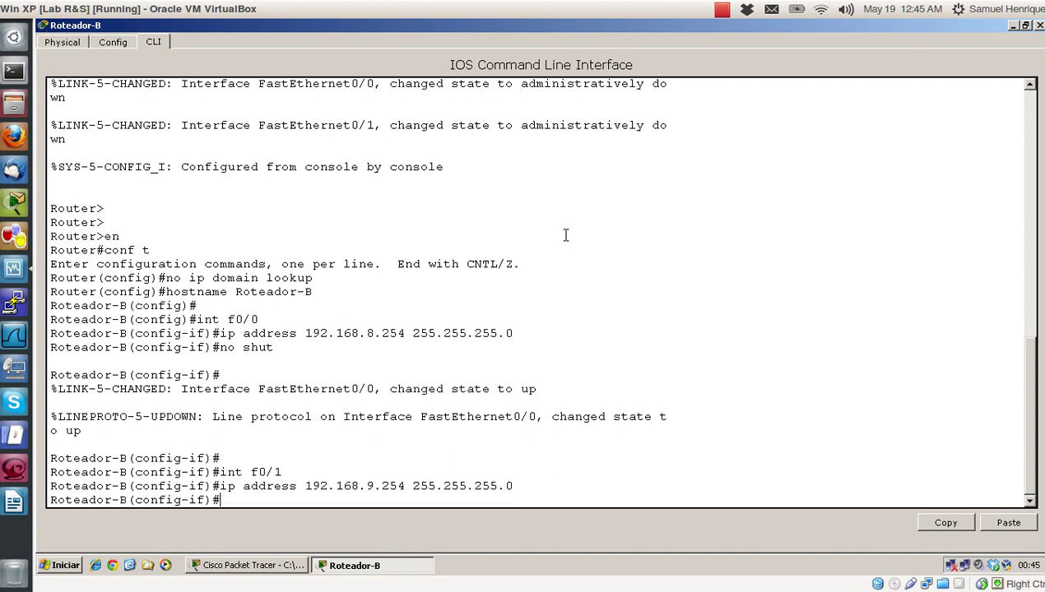
type("no shut")
key("Return")
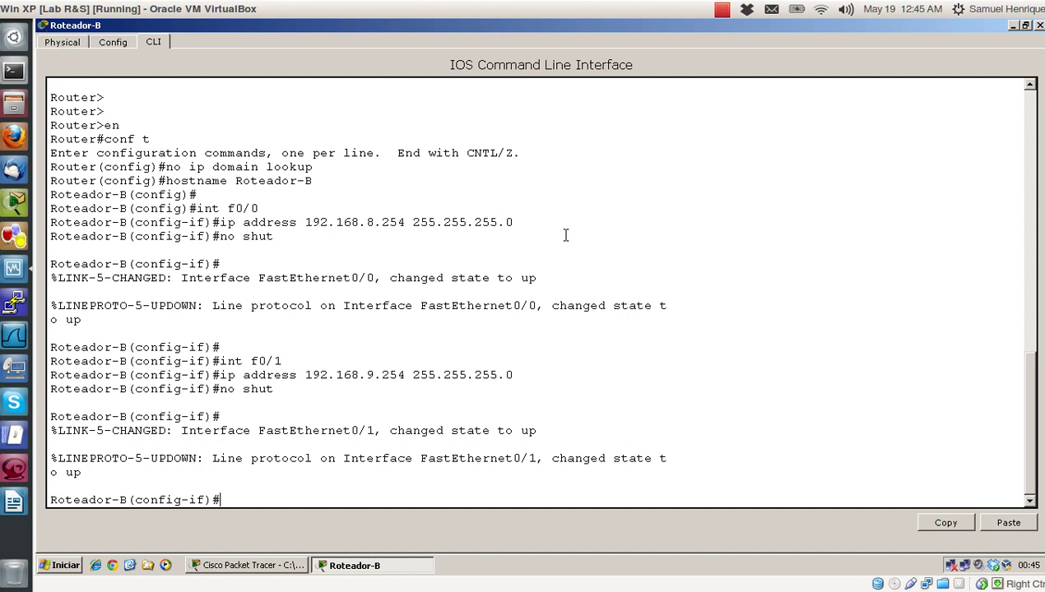
Configure interface s0/0 with IP address 192.168.0.250 and mask 255.255.255.252, and enable it with no shut.
type("int s0/0")
key("Return")
type("ip address 192.168.0.250")
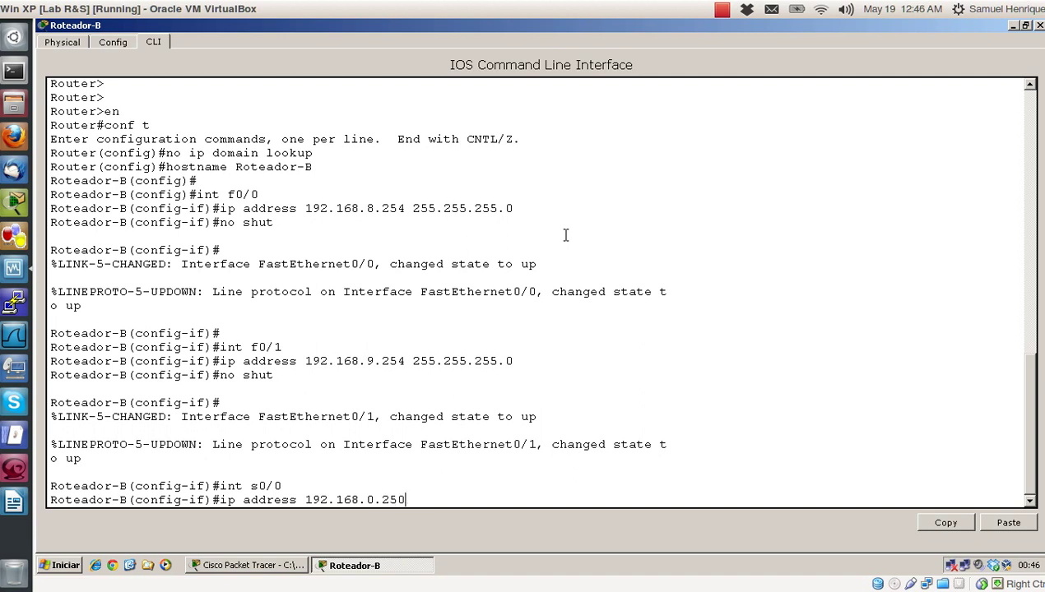
type("255.255.255.252")
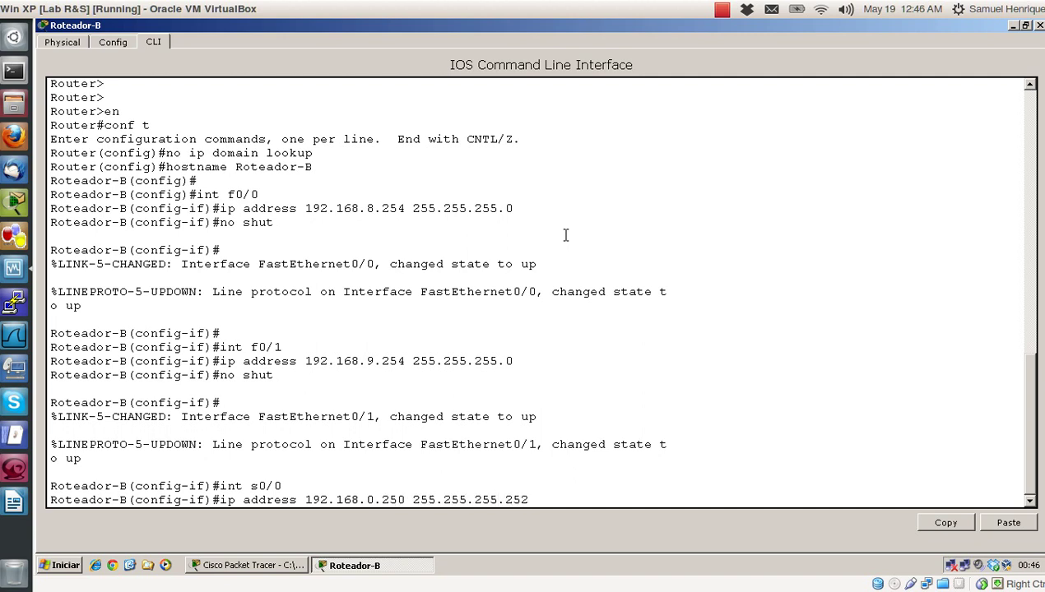
key("Return")
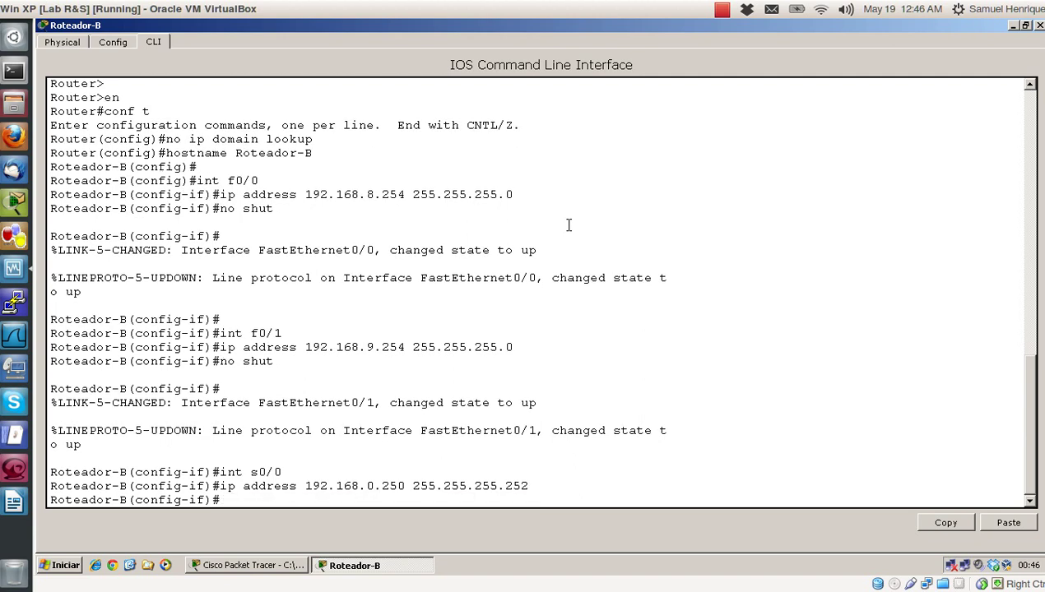
type("no shut")
key("Return")
key("Return")
key("Return")
key("Return")
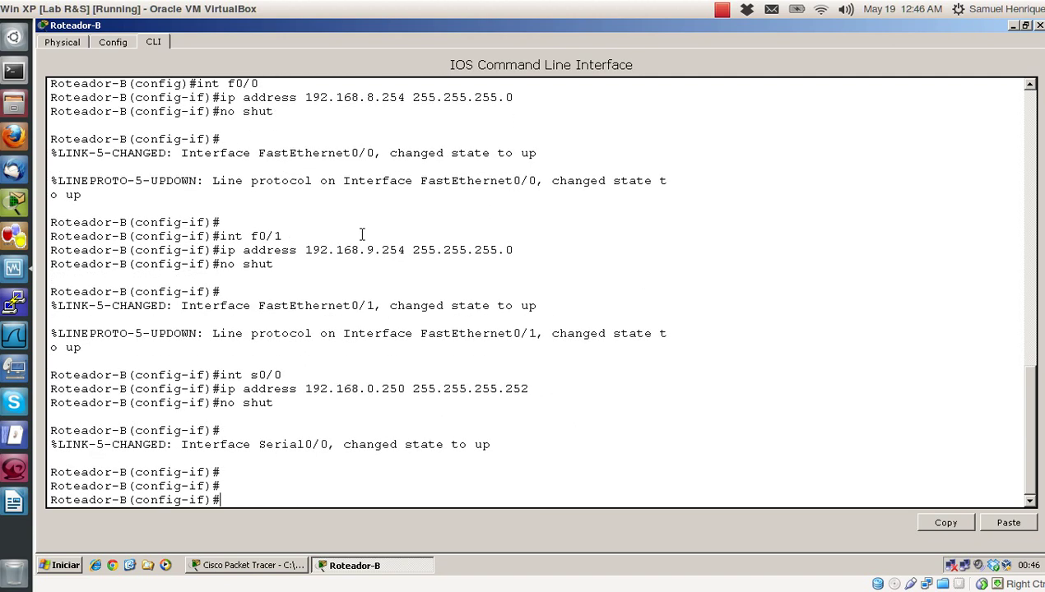
Check Serial0/0's state messages in the CLI and Roteador-B's link indicators in the topology, returning to the router's CLI.
left_click_drag(494, 457, 475, 451)
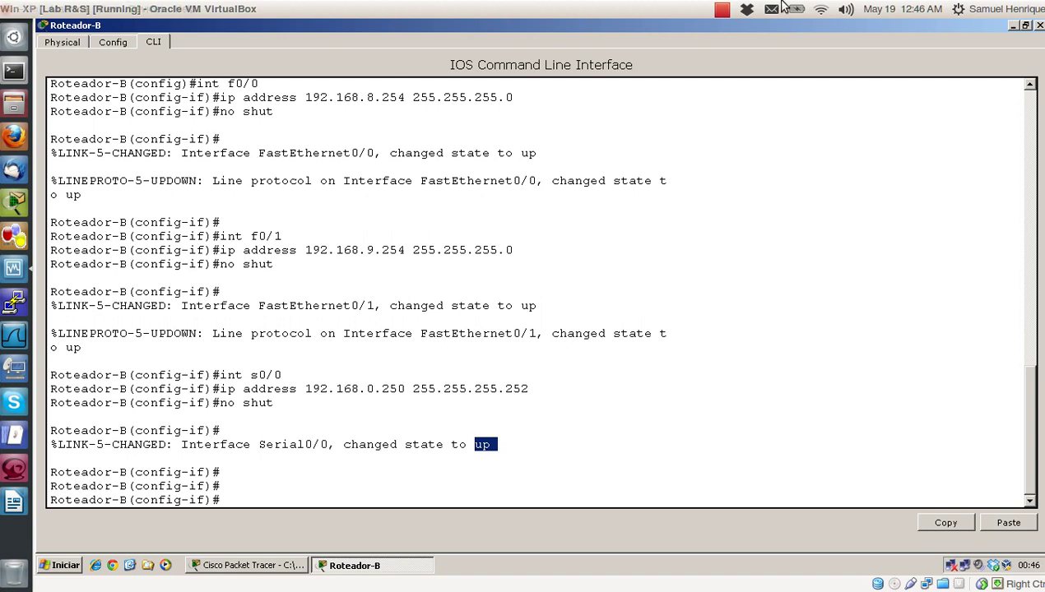
key("Return")
key("Return")
key("Return")
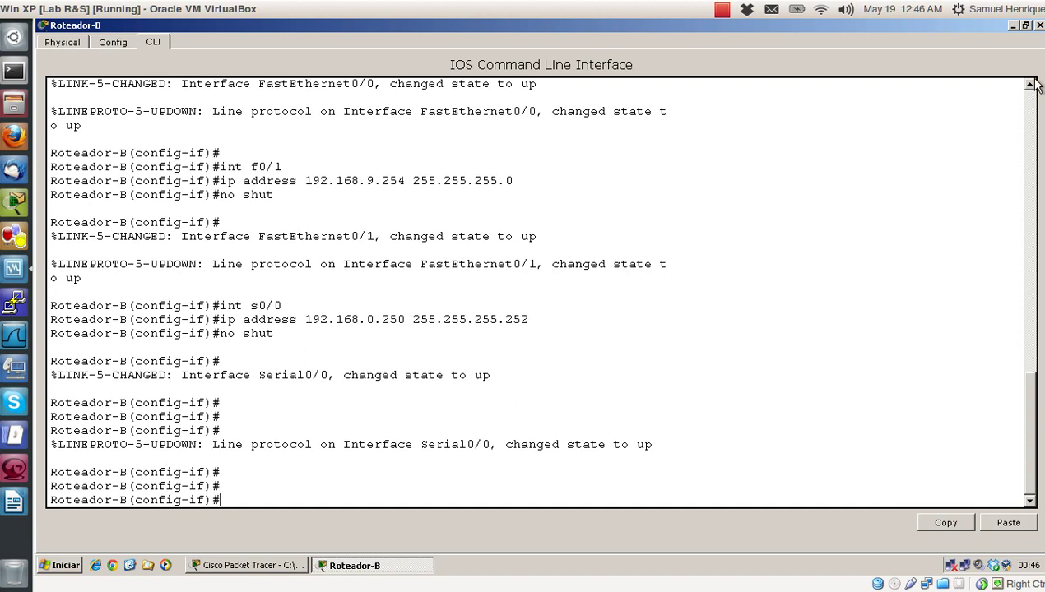
left_click(1012, 25)
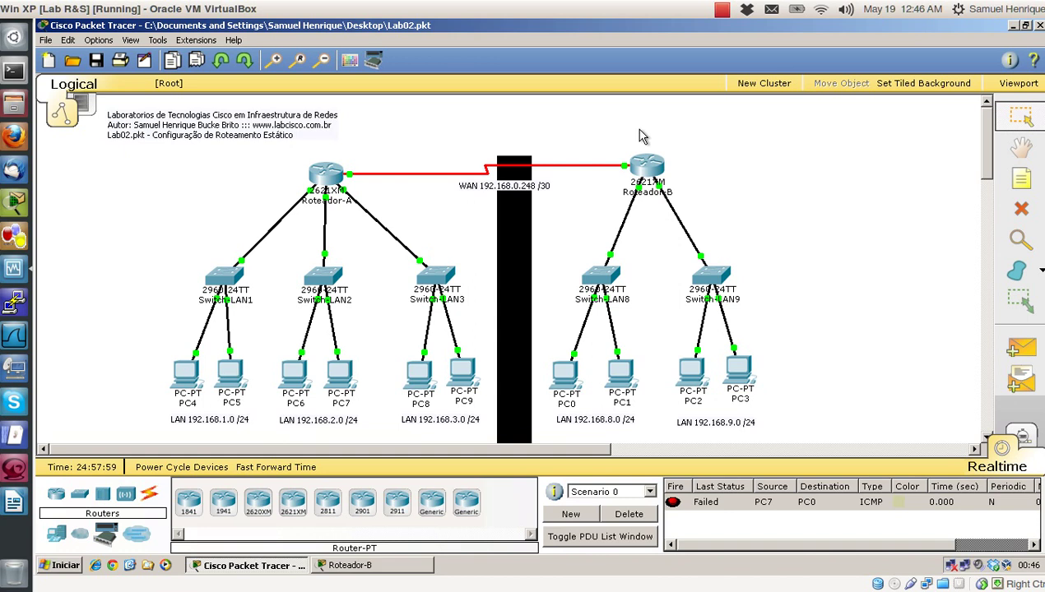
left_click(346, 565)
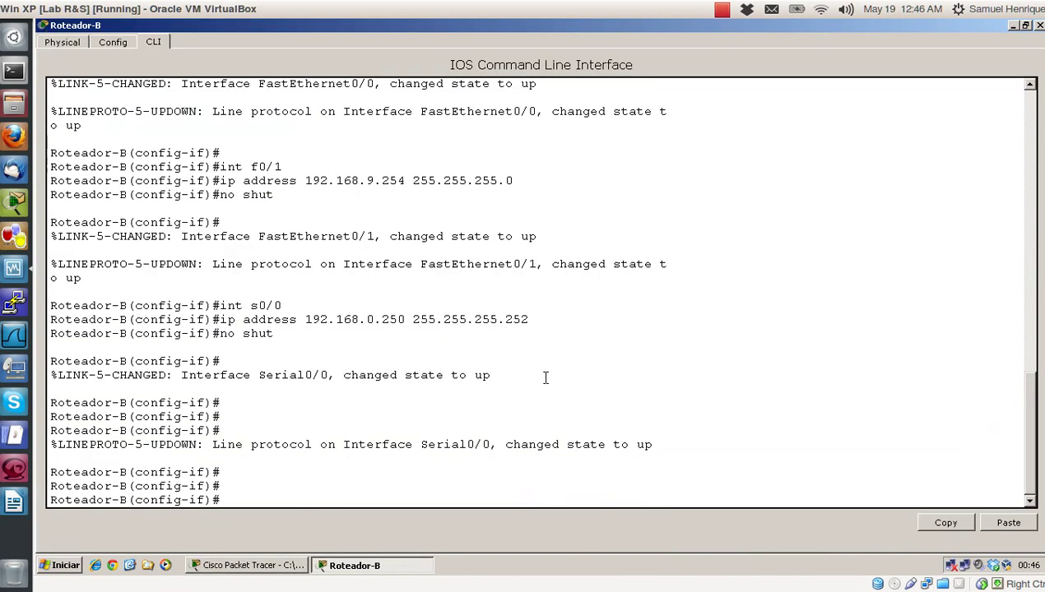
Leave configuration mode with end and save Roteador-B's configuration with wr.
left_click(543, 372)
type("end")
key("Return")
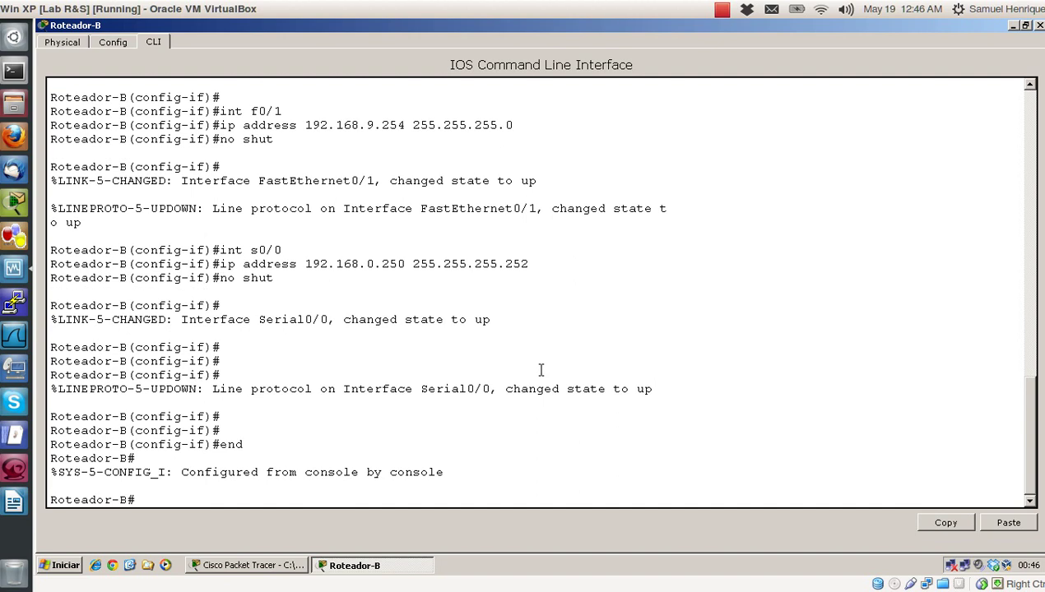
key("Return")
type("wr")
key("Return")
key("Return")
key("Return")
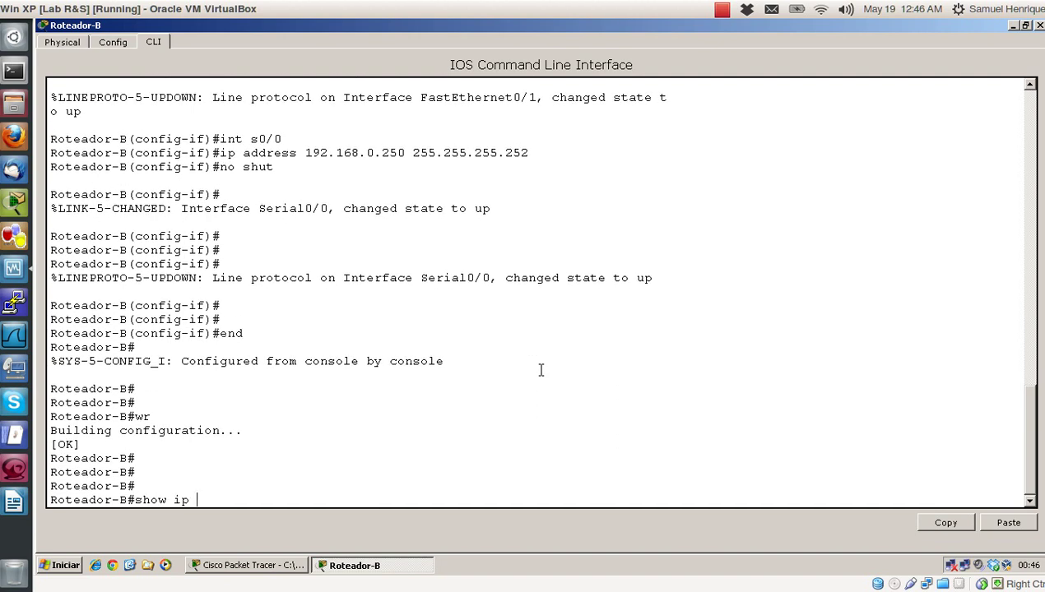
Display Roteador-B's interface addresses and status with show ip int brief.
key("Return")
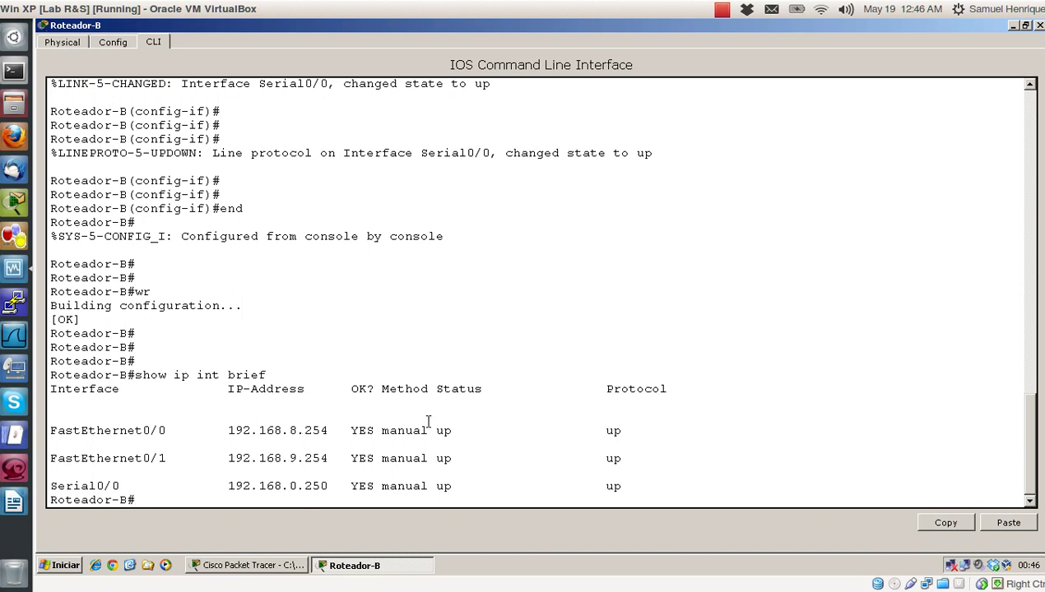
key("Return")
key("Return")
key("Return")
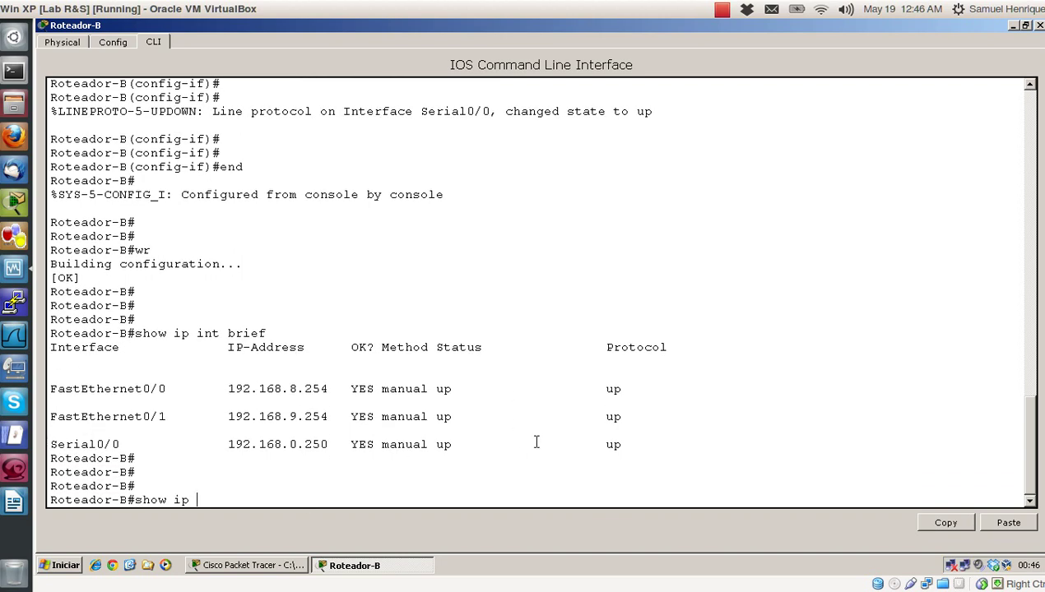
Display Roteador-B's routing table with show ip route and examine the subnetted WAN network entry.
type("show ip route")
key("Return")
key("Return")
key("Return")
key("Return")
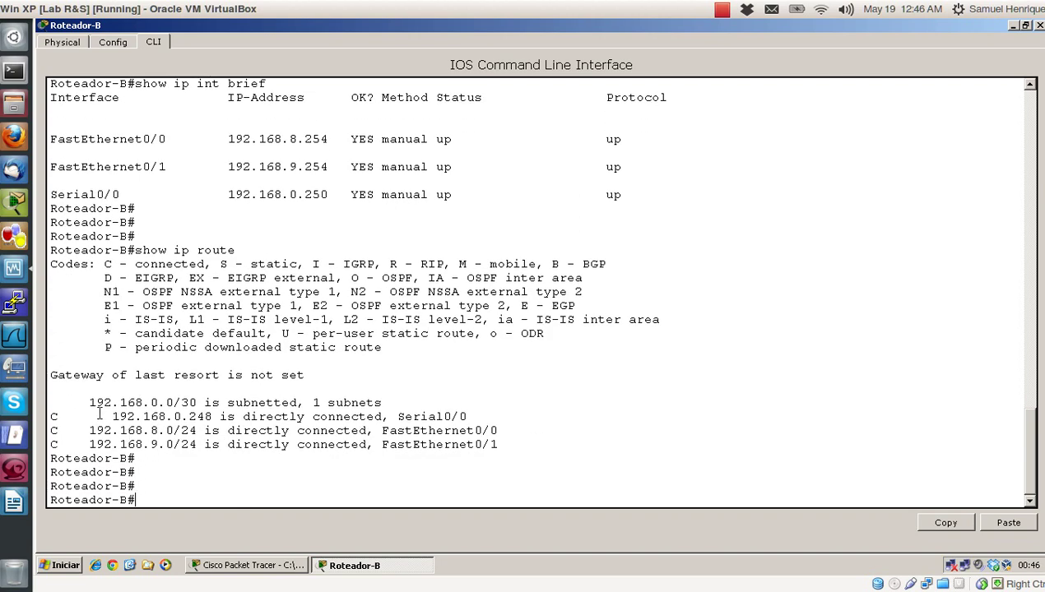
left_click_drag(83, 404, 209, 417)
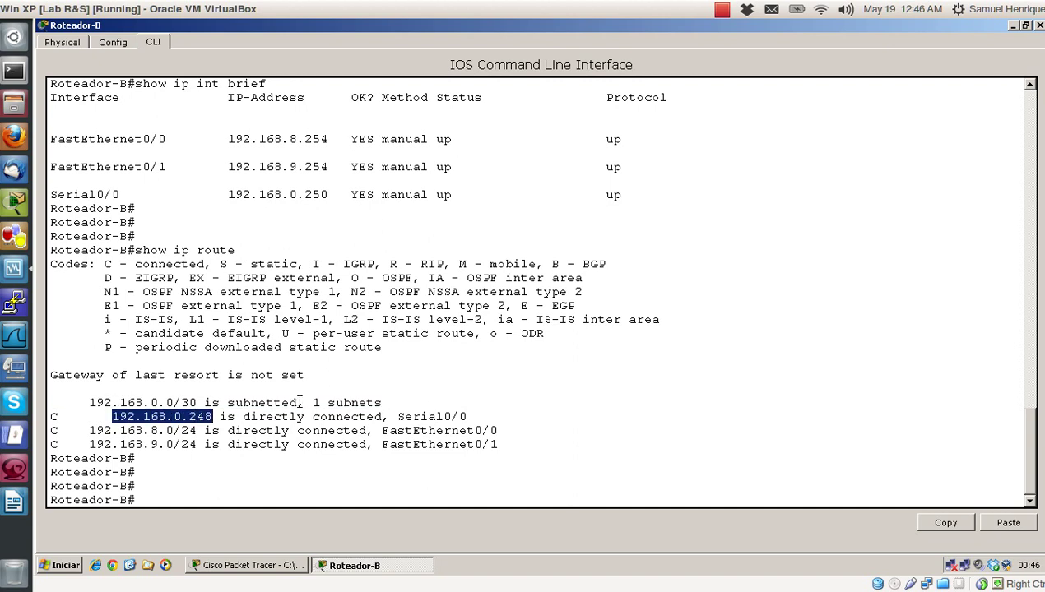
left_click_drag(300, 403, 242, 403)
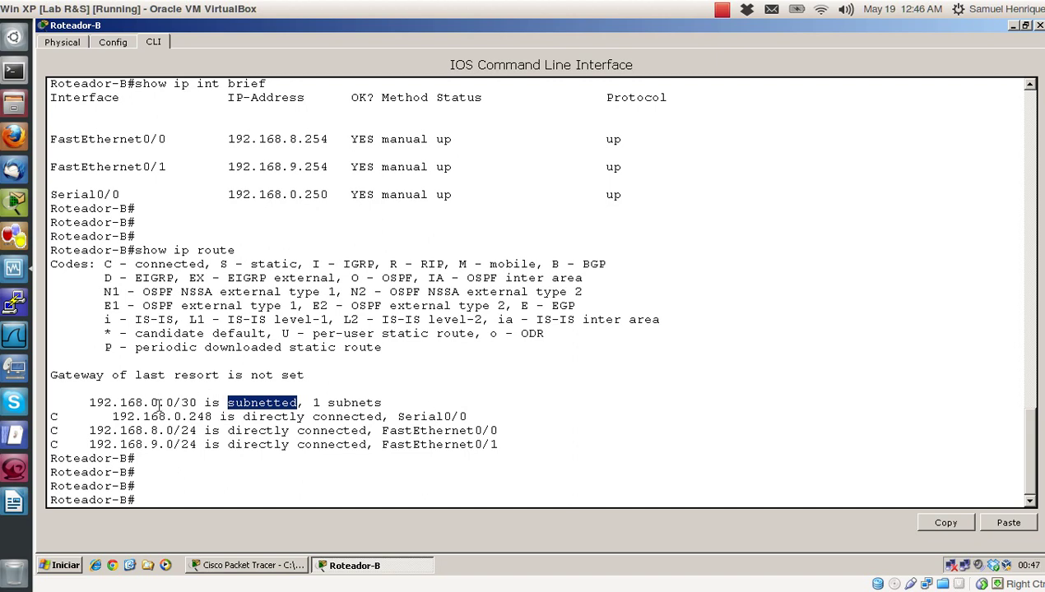
Ping 192.168.0.249, Roteador-A's serial interface, from Roteador-B and examine the echo replies.
left_click(184, 498)
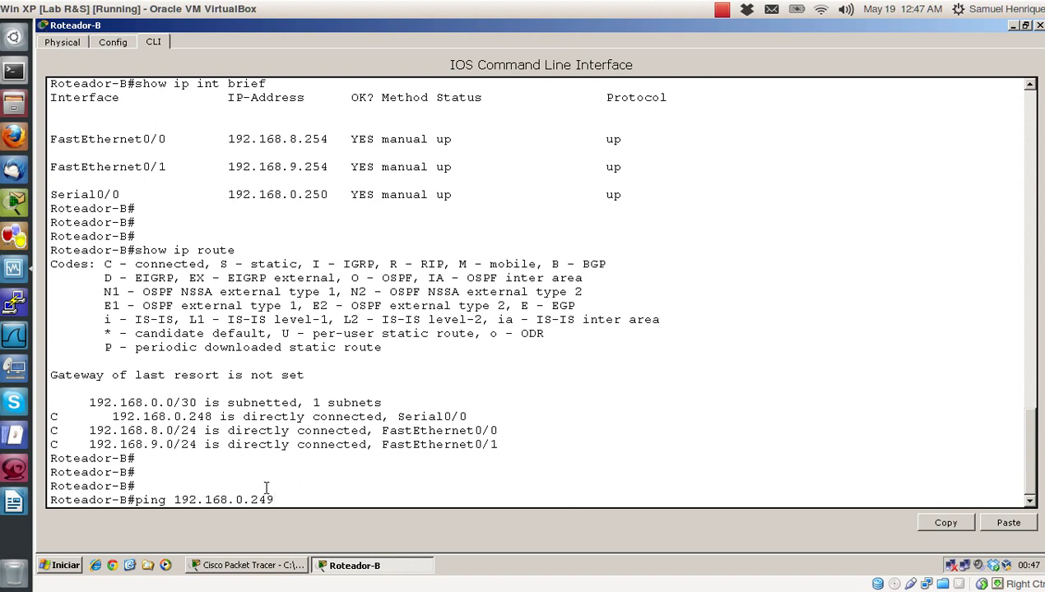
type("ping 192.168.0.249")
key("Return")
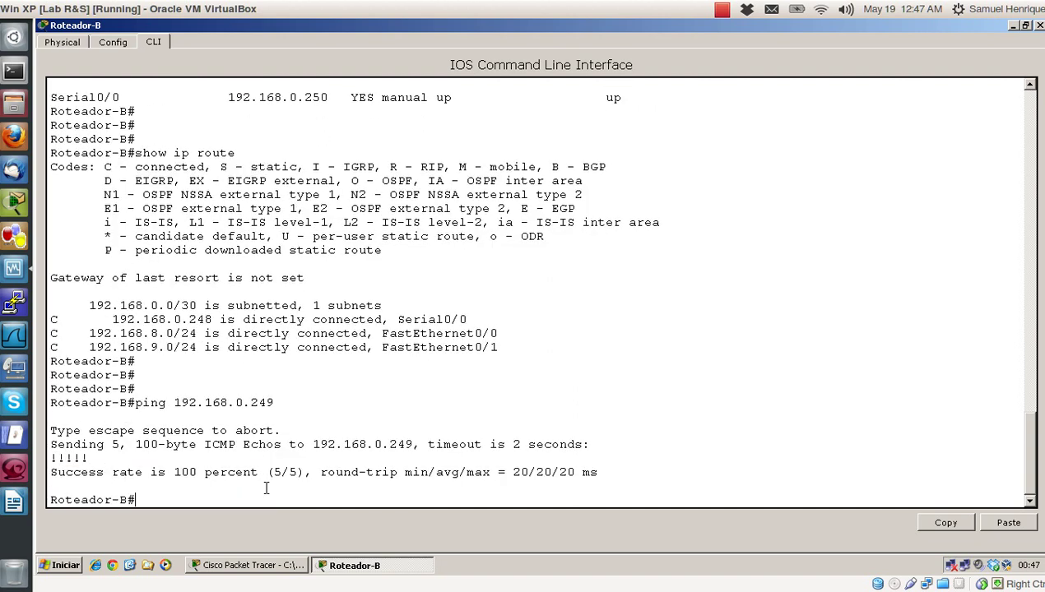
left_click_drag(95, 460, 55, 460)
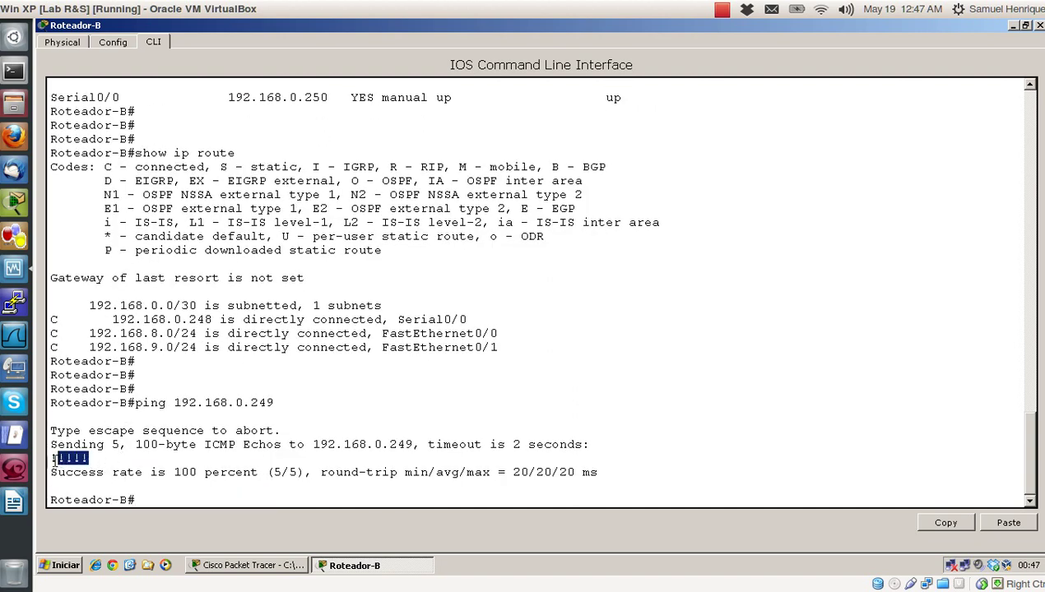
Close Roteador-B's window and ping the default gateway 192.168.8.254 from PC0's command prompt.
left_click(212, 449)
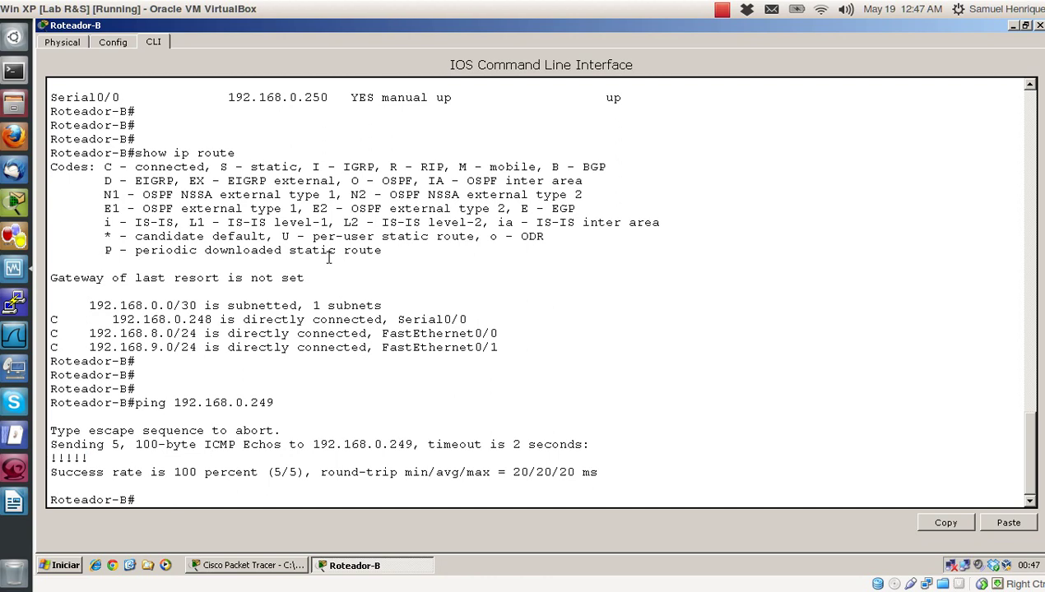
left_click(1039, 28)
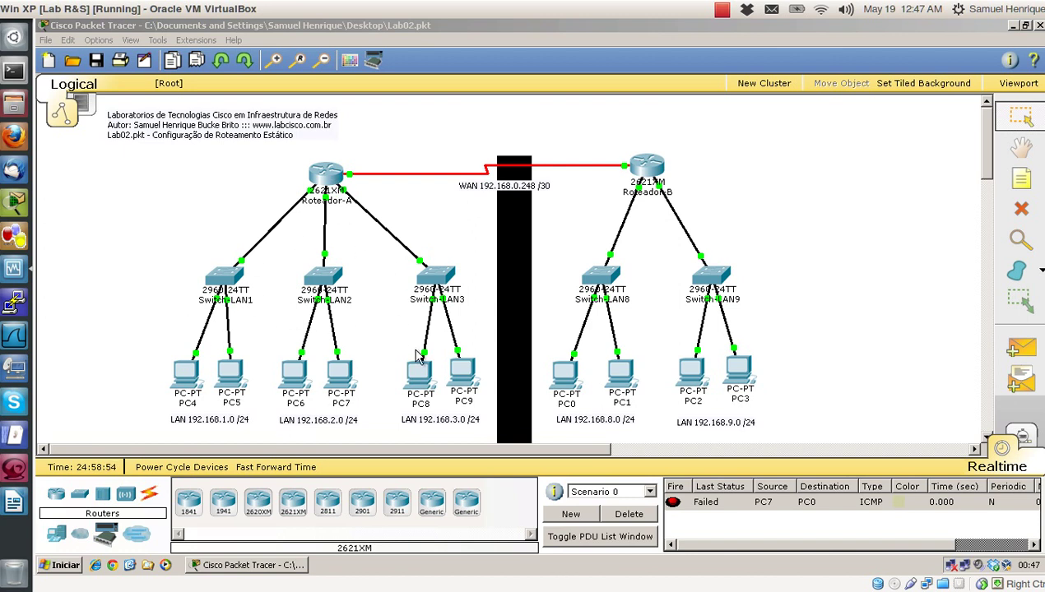
left_click(566, 395)
left_click(646, 183)
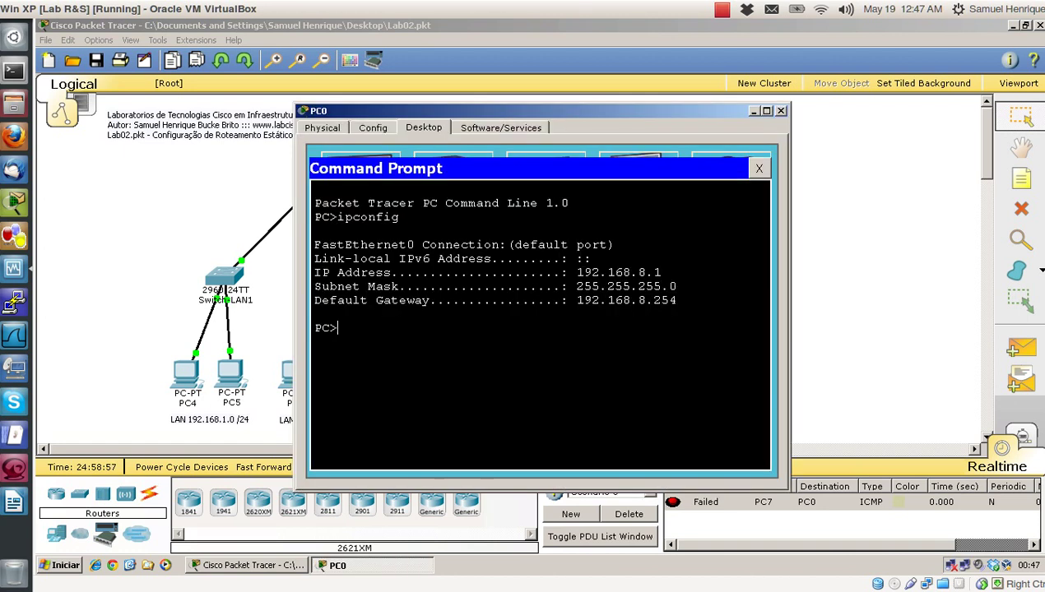
left_click(765, 111)
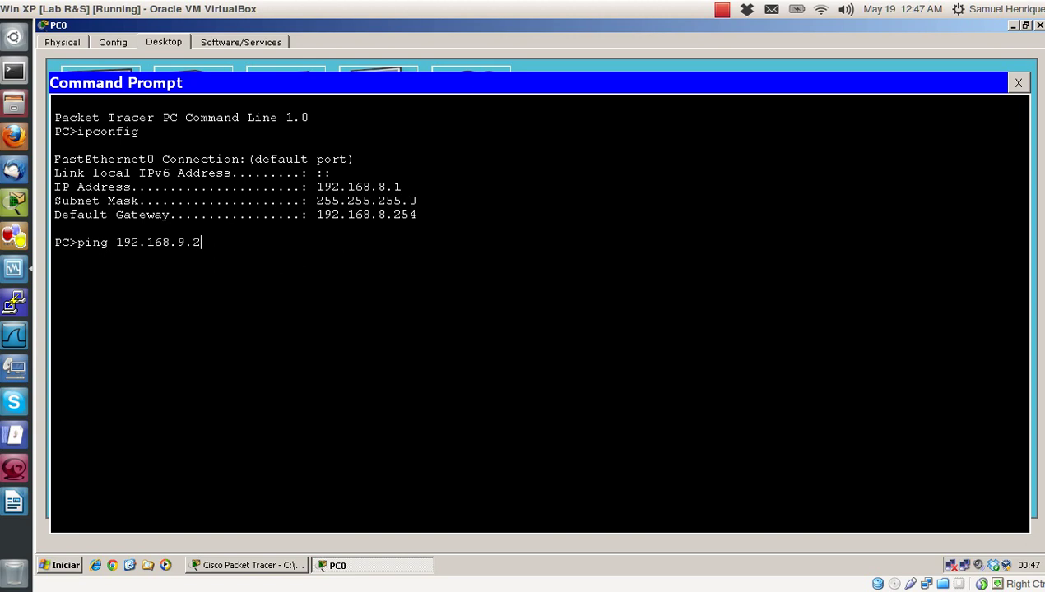
type("ping 192.168.8.254")
key("Return")
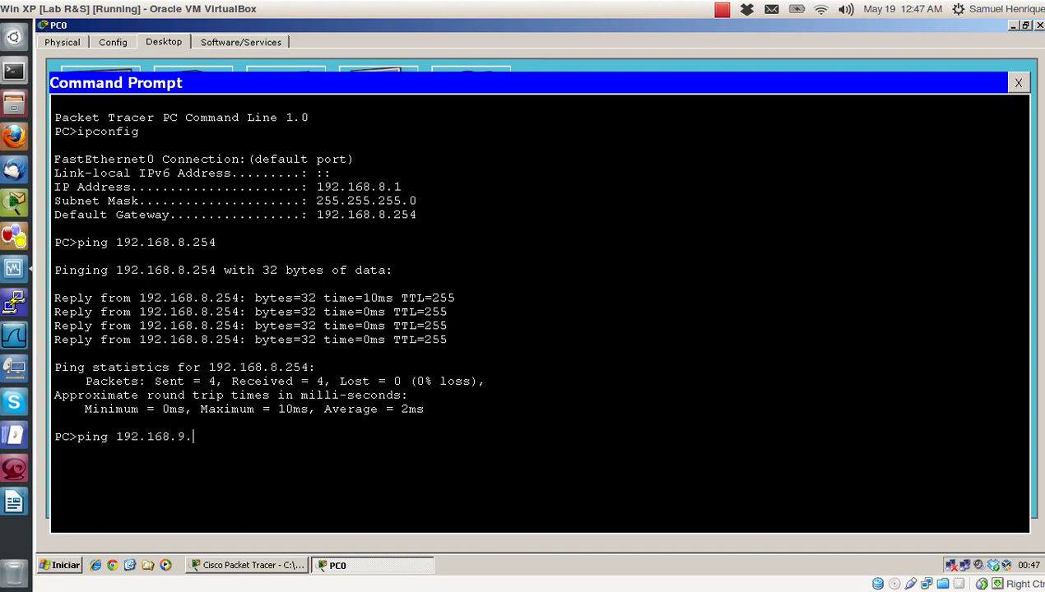
Ping 192.168.9.1 from PC0 and close PC0's command prompt and device window.
type("1")
key("Return")
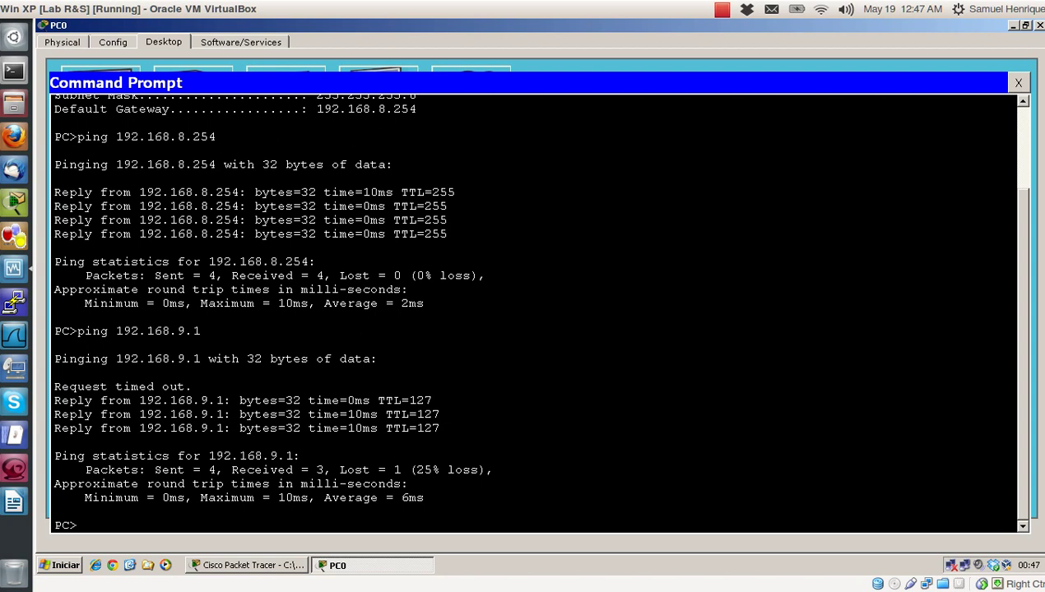
left_click(1017, 83)
left_click(1038, 26)
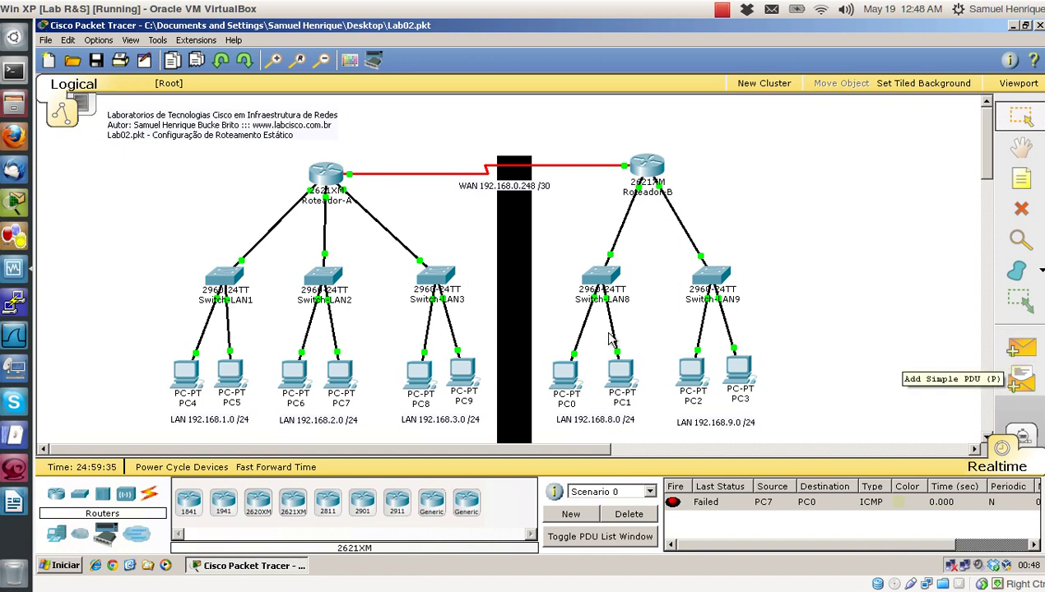
Send a simple PDU from PC3 to PC1.
left_click(1019, 350)
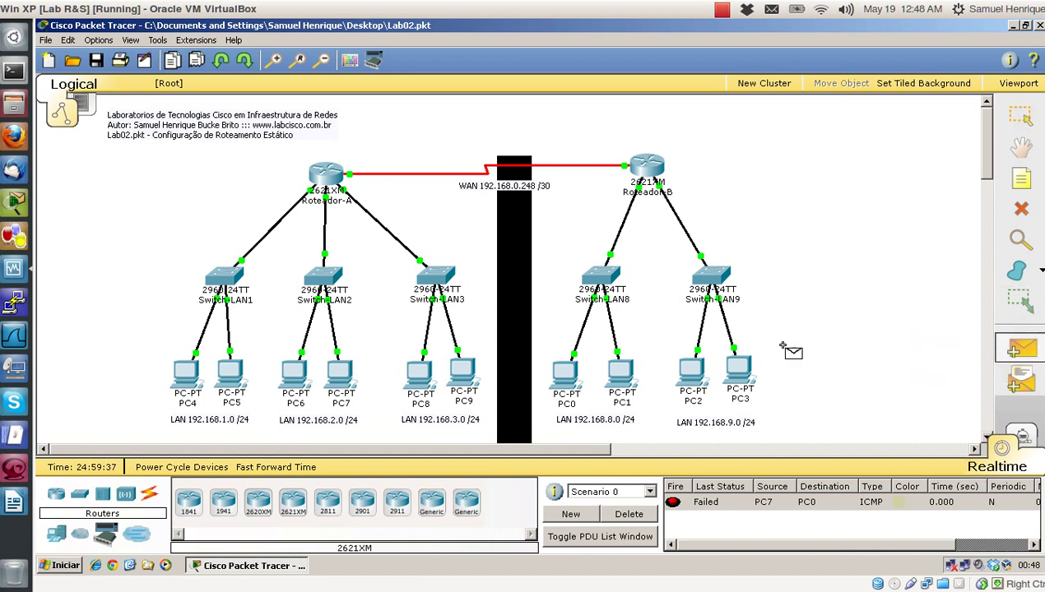
left_click(740, 368)
left_click(622, 377)
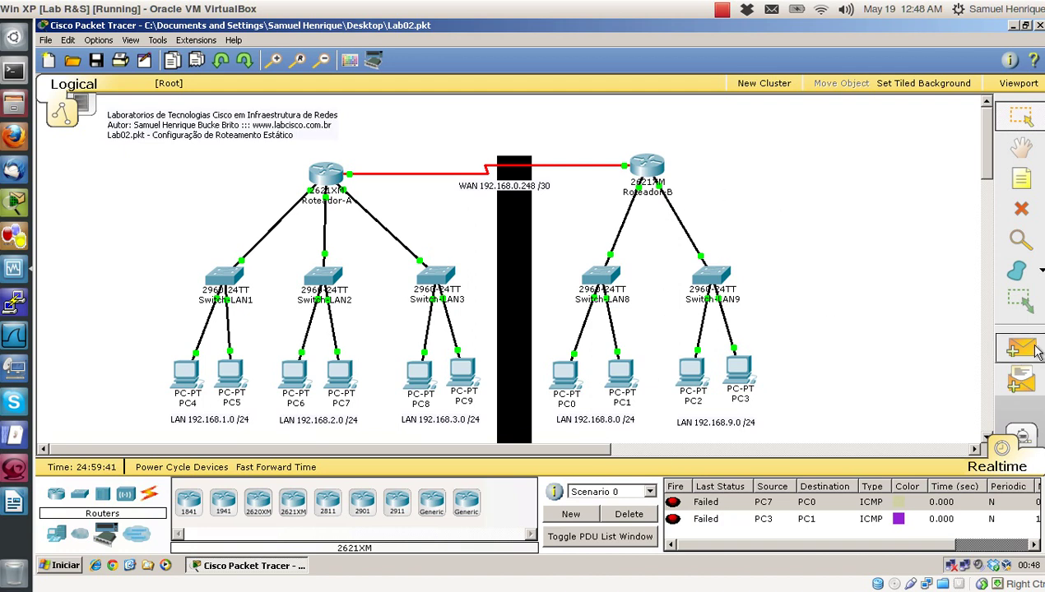
Delete Scenario 0's PDU entries and send a fresh simple PDU from PC3 to PC1.
left_click(630, 515)
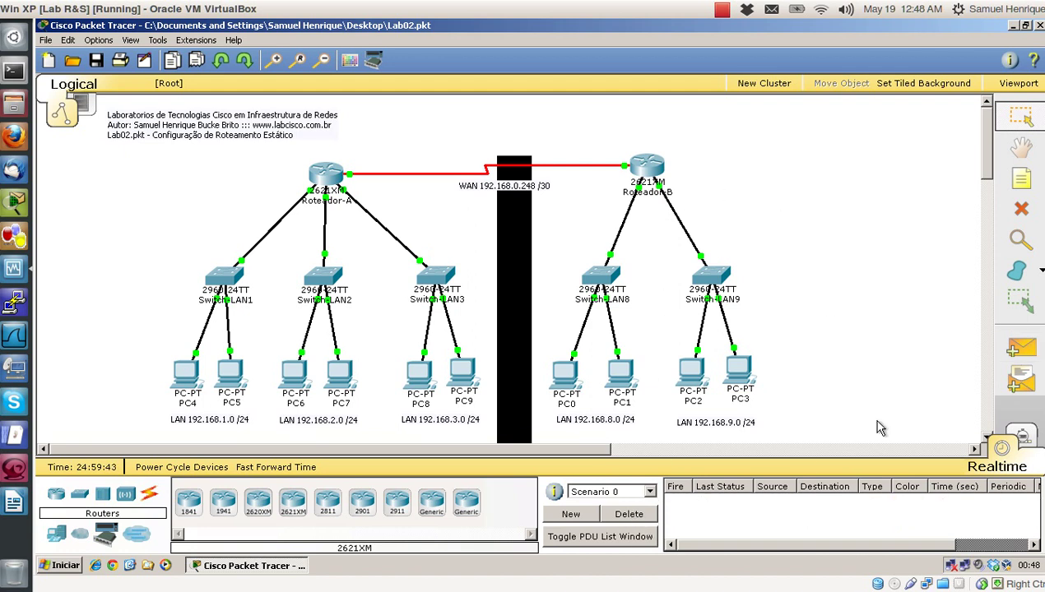
left_click(1020, 349)
left_click(740, 370)
left_click(618, 377)
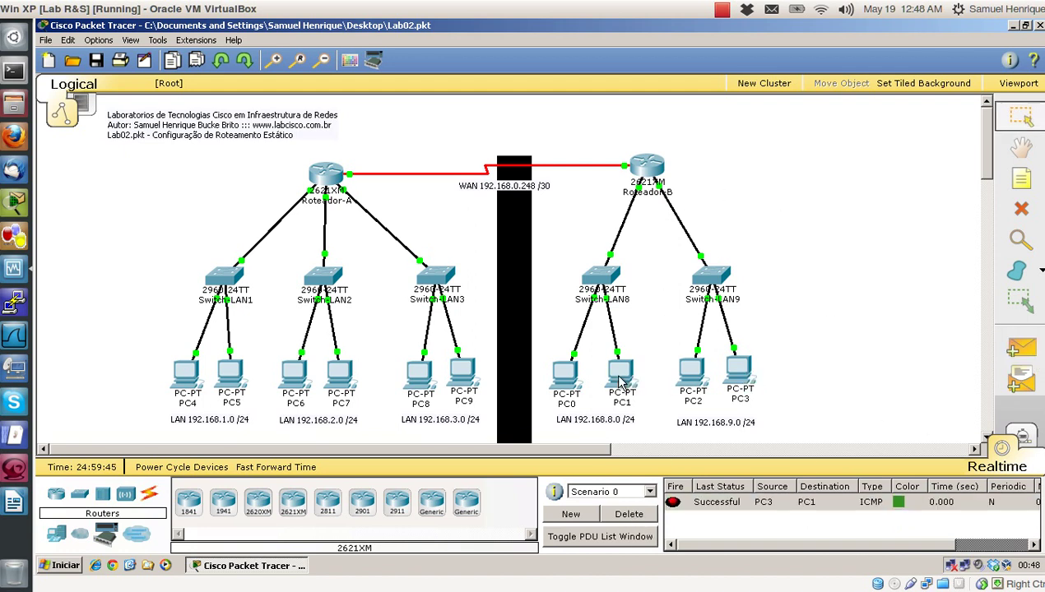
Play the PC3-to-PC1 PDU in Simulation mode with the event list hidden, and return to Realtime mode.
left_click(1020, 433)
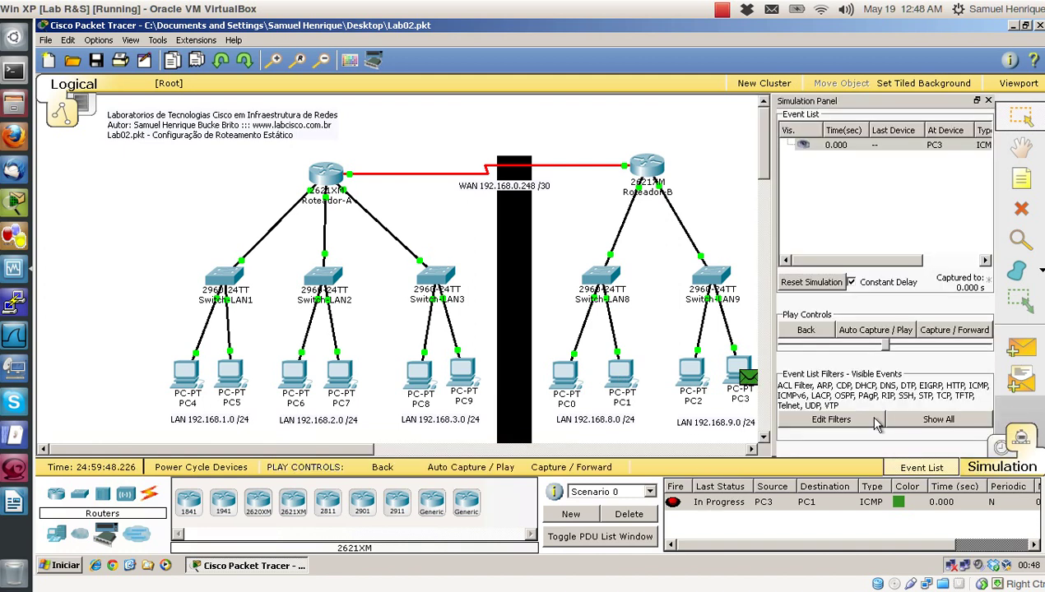
left_click(424, 467)
left_click(917, 467)
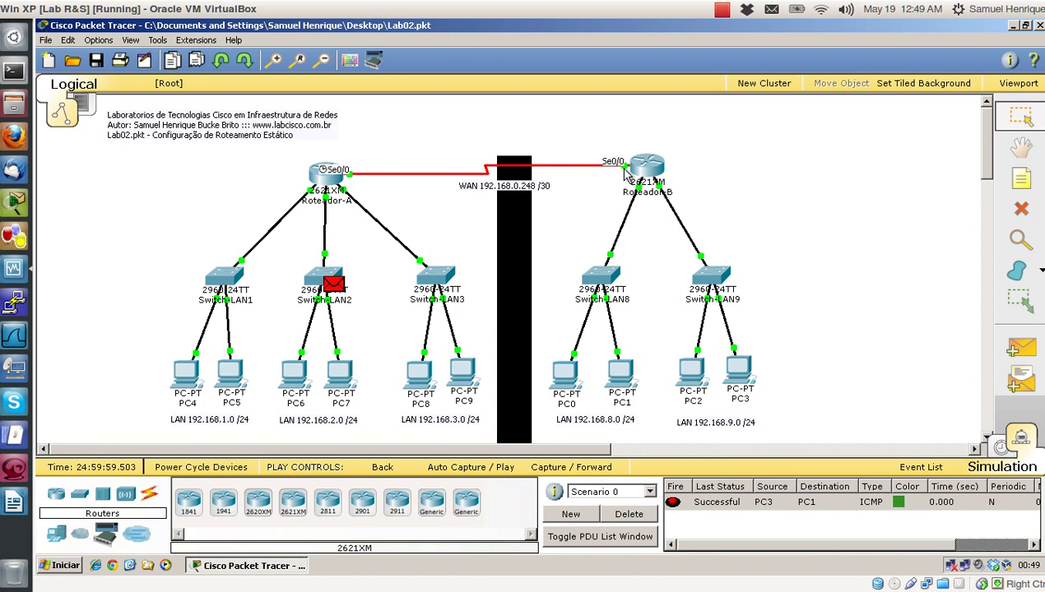
left_click(997, 445)
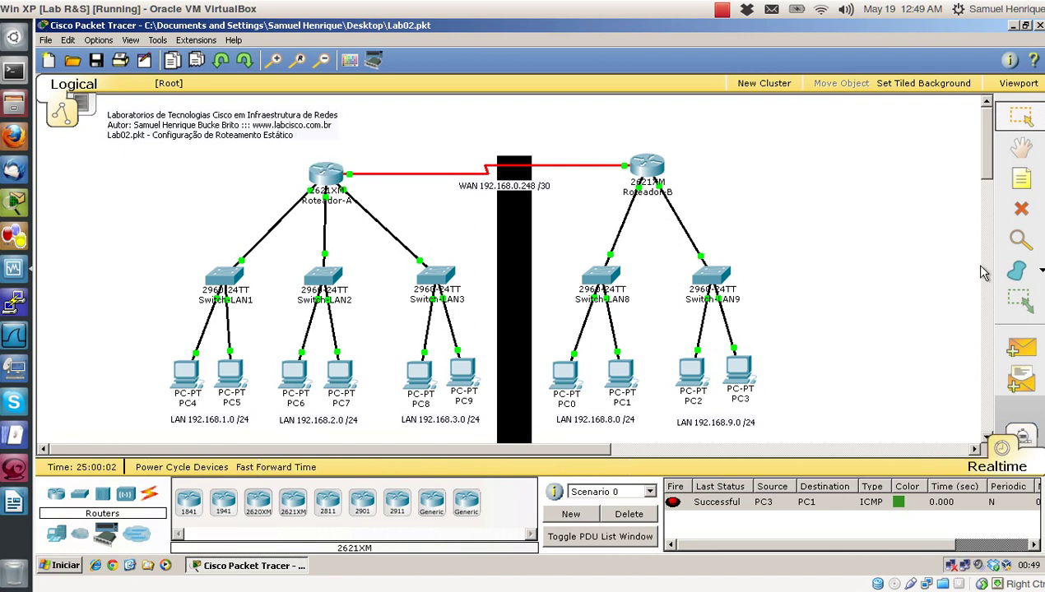
Send a simple PDU from PC0 to PC8 across the WAN link and examine its entry in the PDU list.
left_click(1021, 347)
left_click(570, 385)
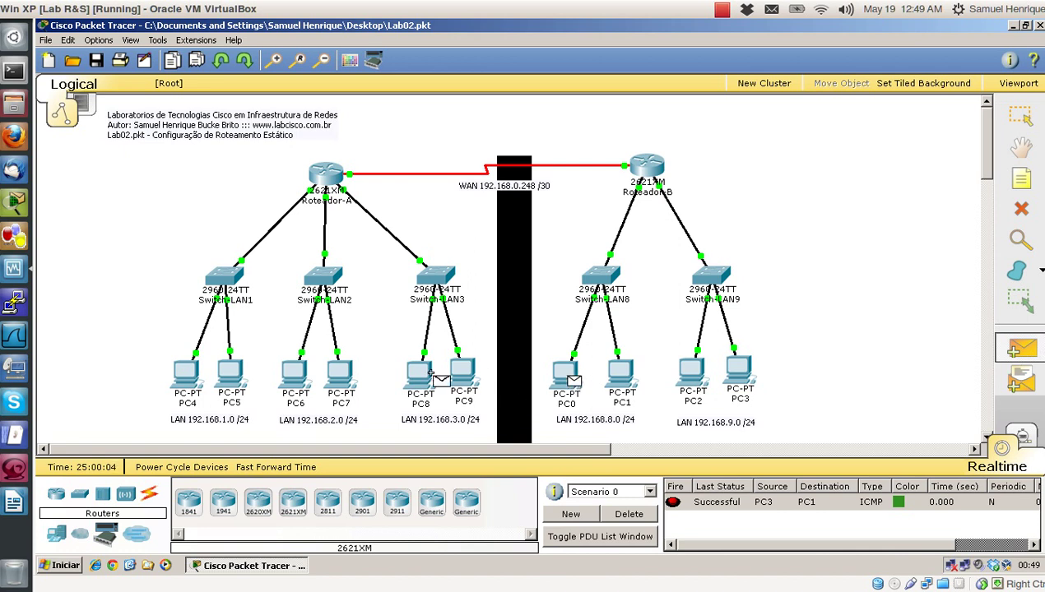
left_click(422, 374)
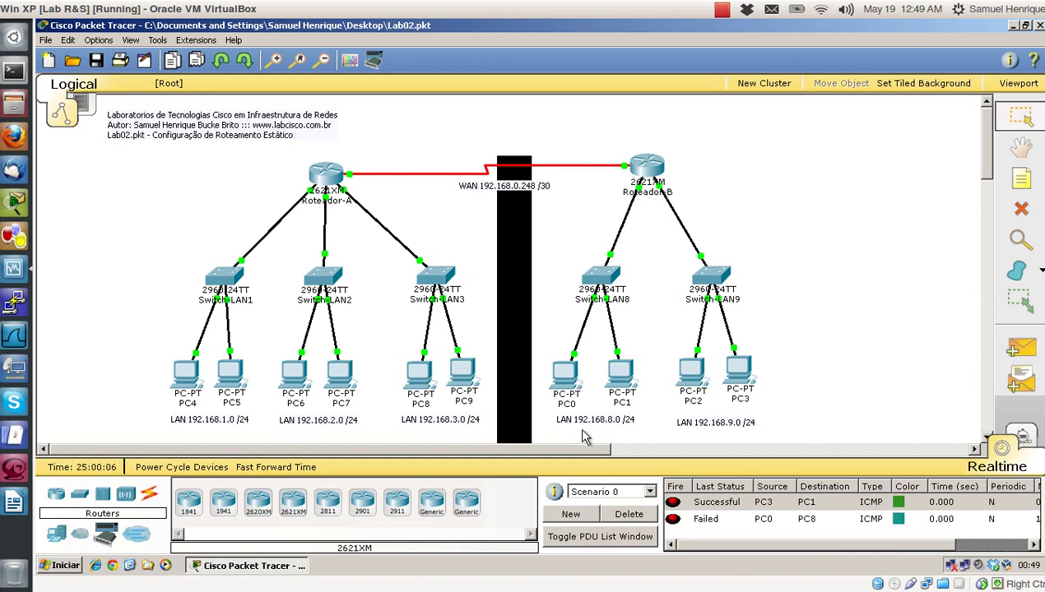
left_click(795, 506)
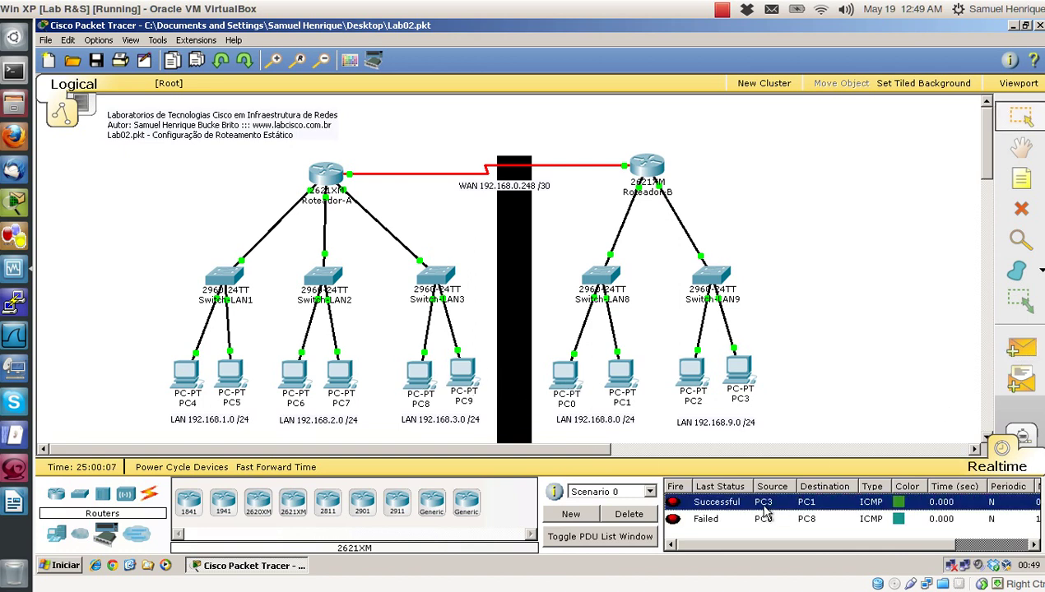
Delete Scenario 0's PDU entries and send a simple PDU from PC2 to PC8.
left_click(635, 514)
left_click(1020, 347)
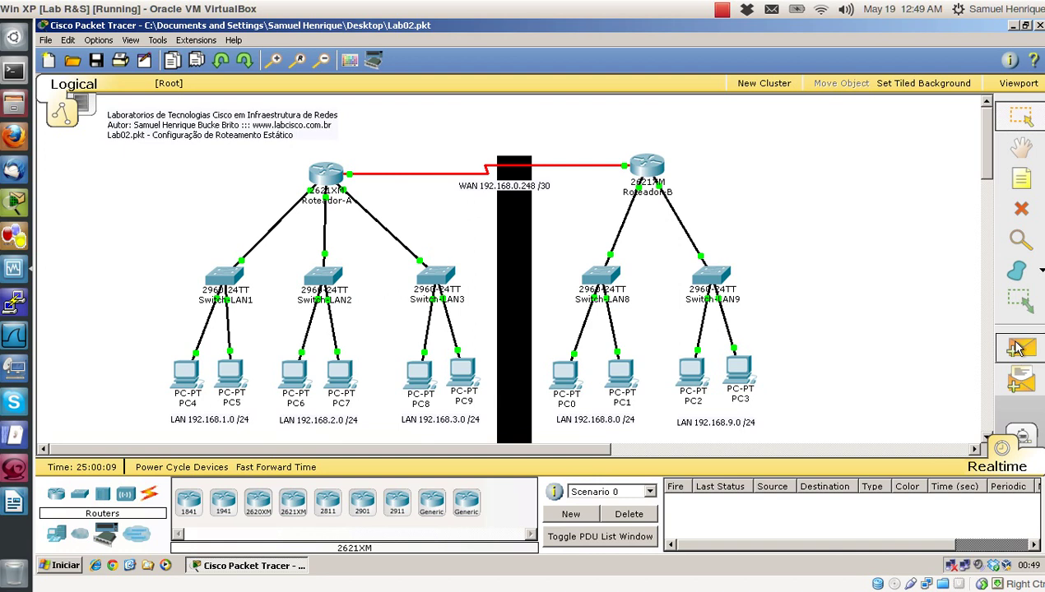
left_click(691, 372)
left_click(421, 372)
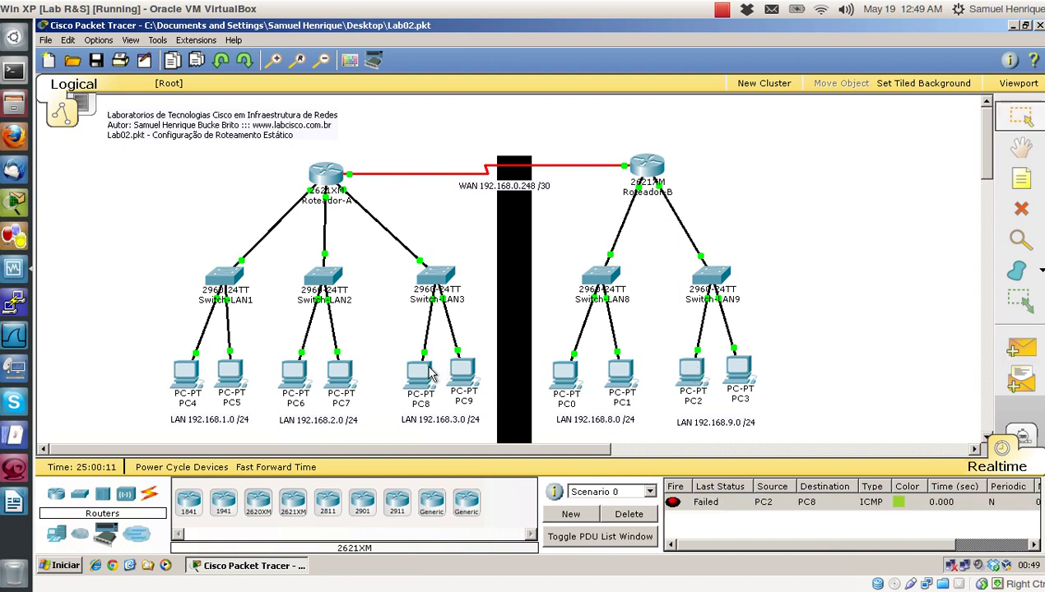
Switch to Simulation mode, hide the event list and auto-play the PC2-to-PC8 PDU.
left_click(1021, 439)
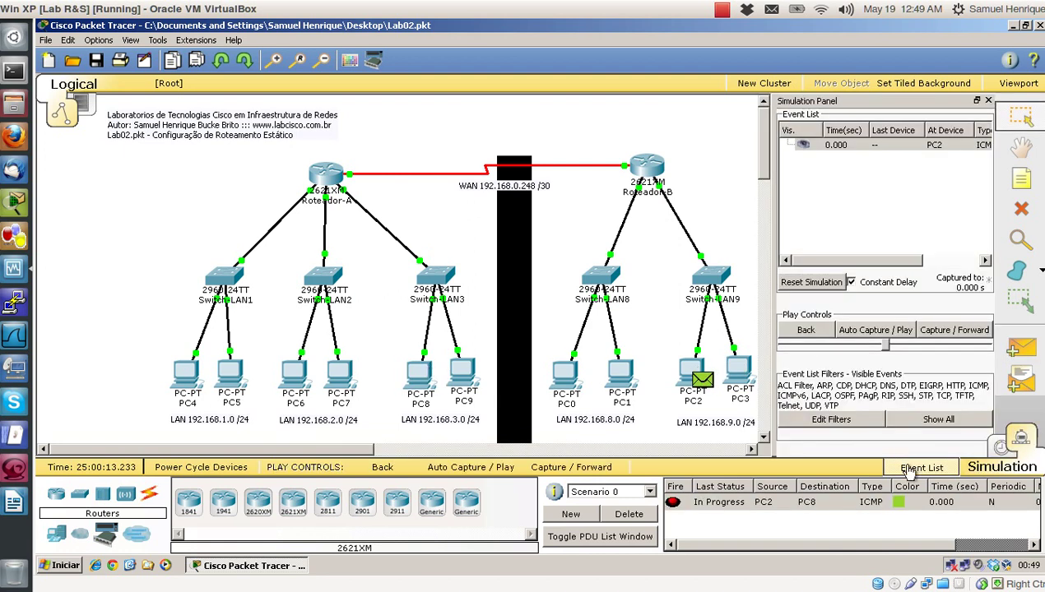
left_click(915, 473)
left_click(454, 468)
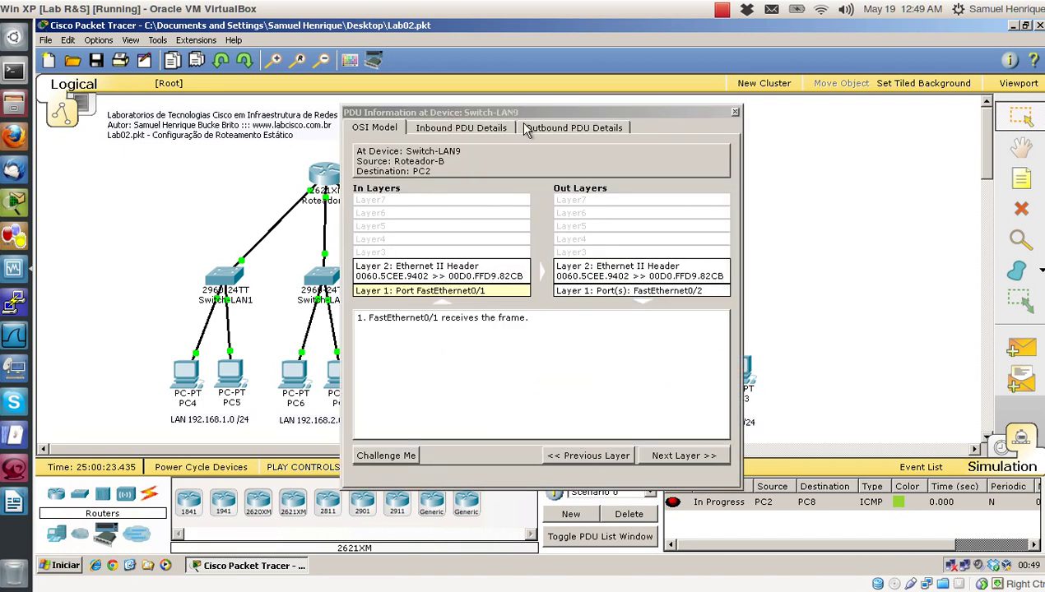
Examine the Ethernet, IP and ICMP fields in the outbound details of the PDU at Switch-LAN9.
left_click(526, 132)
scroll(509, 247, "down", 5)
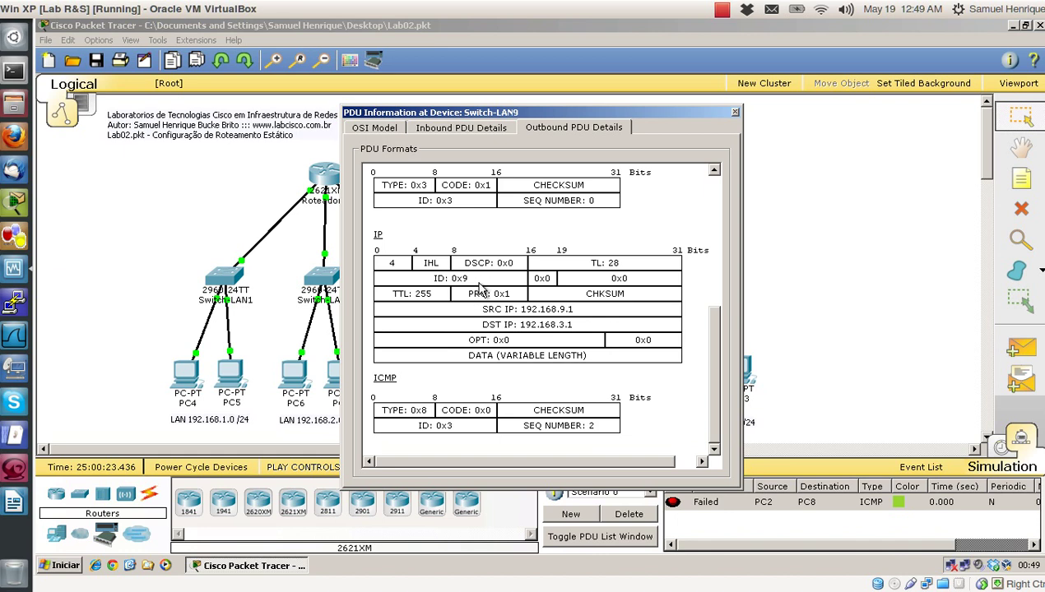
scroll(491, 293, "up", 5)
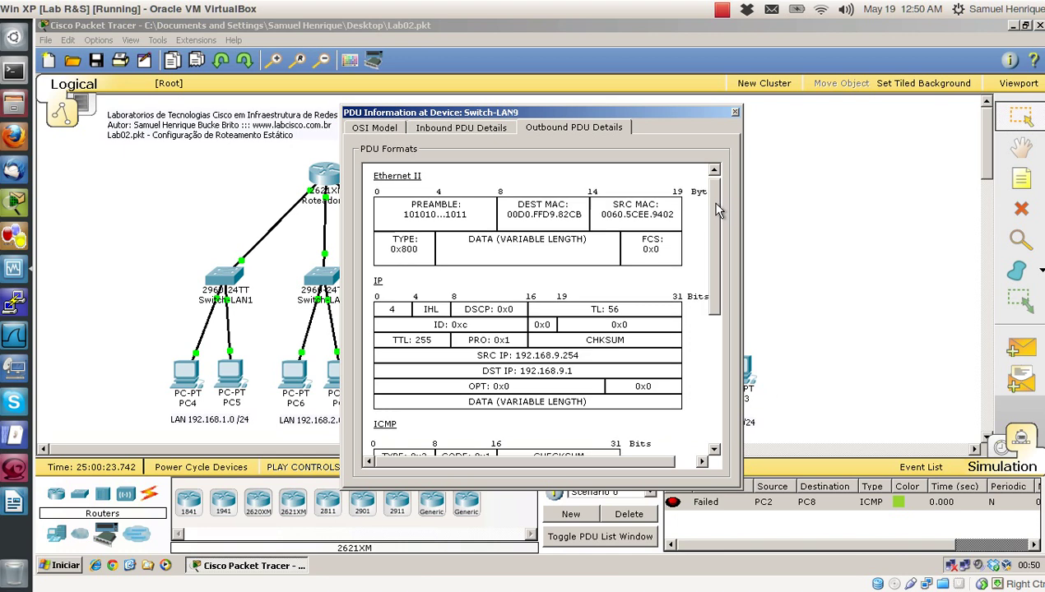
scroll(721, 210, "down", 8)
scroll(724, 220, "up", 6)
scroll(724, 226, "up", 2)
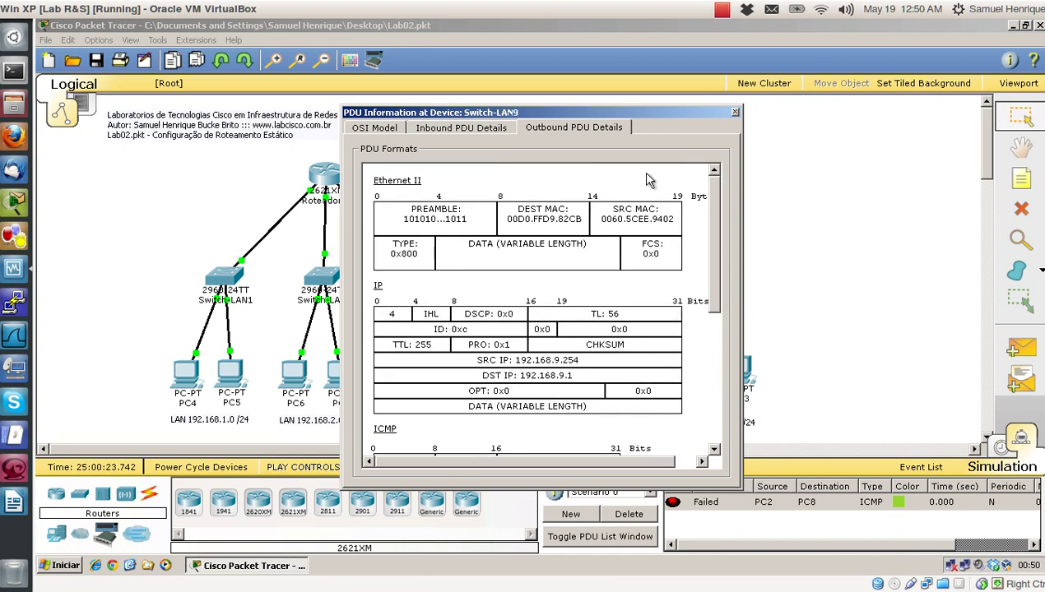
Examine the inbound details and OSI model view of Switch-LAN9's PDU, close its information window and return to Realtime mode.
left_click(478, 130)
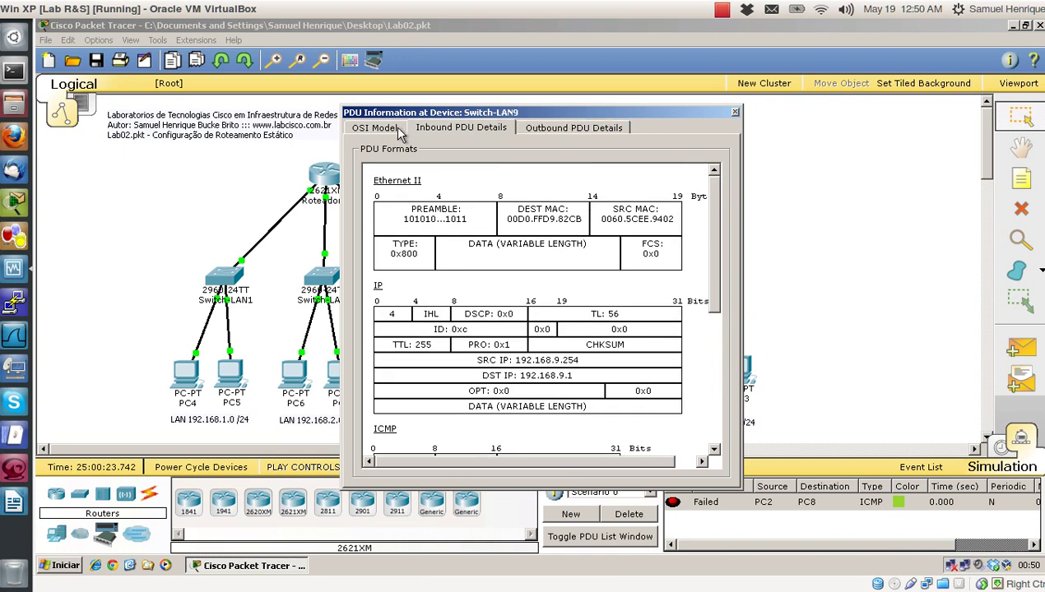
scroll(708, 247, "down", 6)
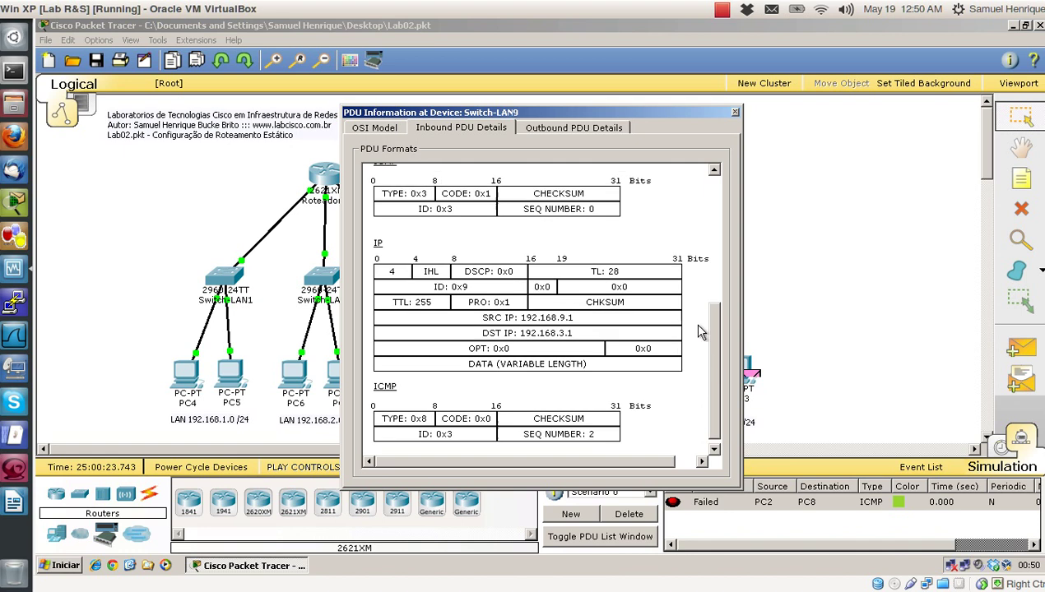
scroll(701, 331, "up", 4)
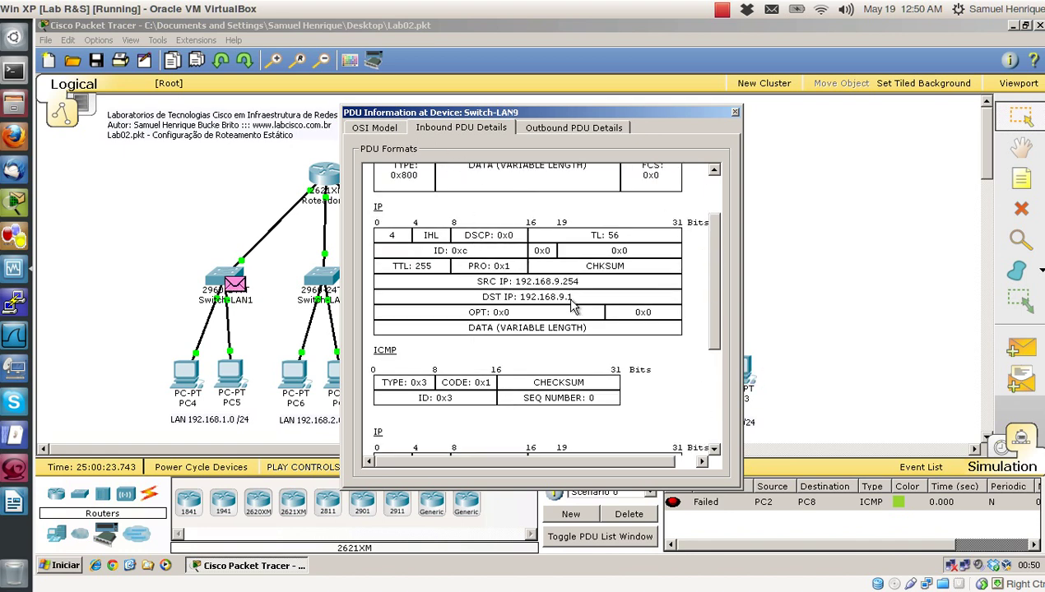
left_click(377, 127)
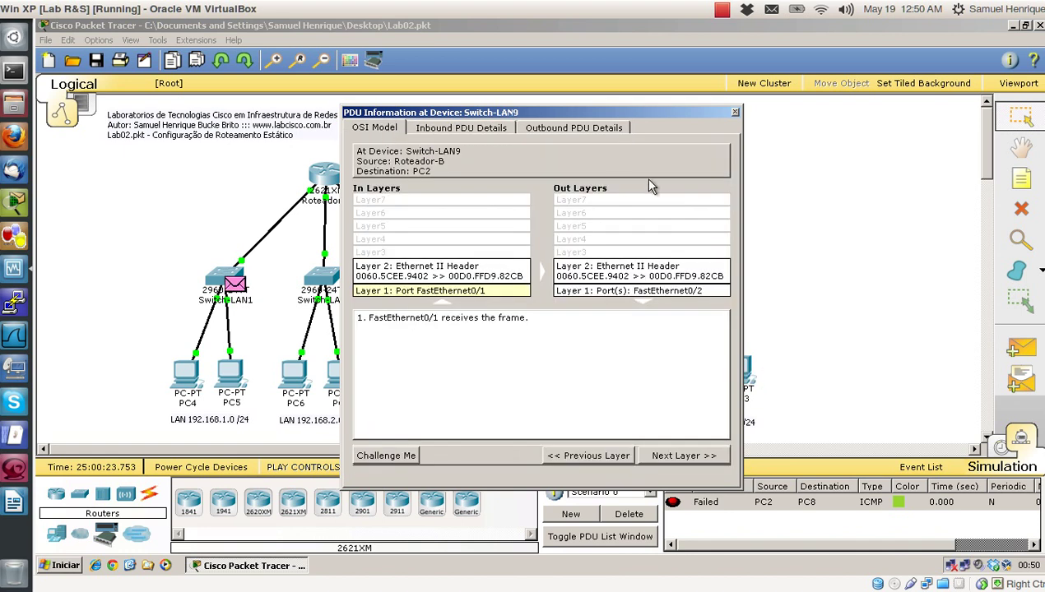
left_click(734, 113)
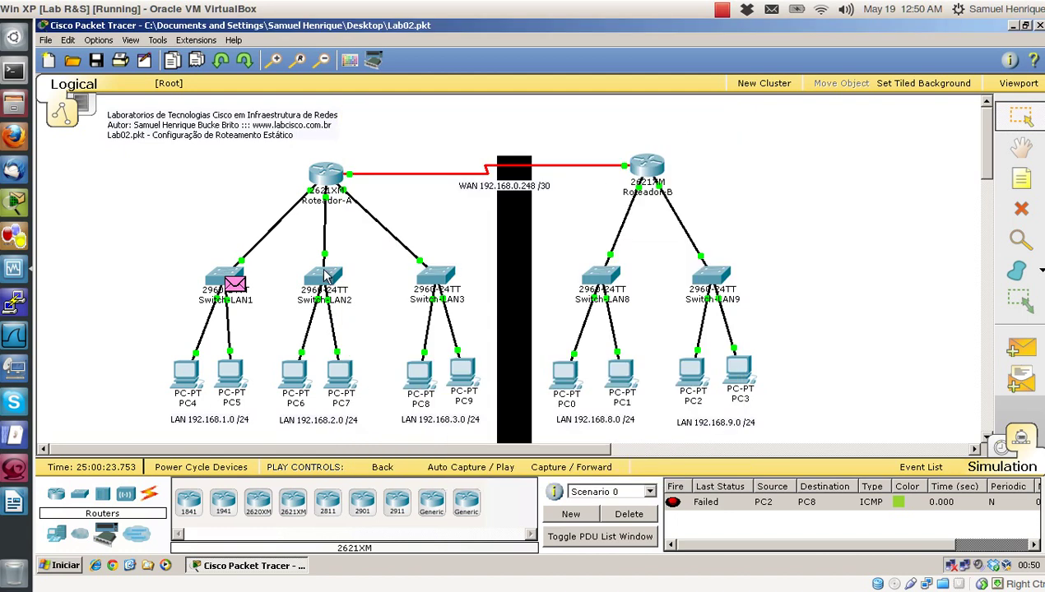
left_click(999, 445)
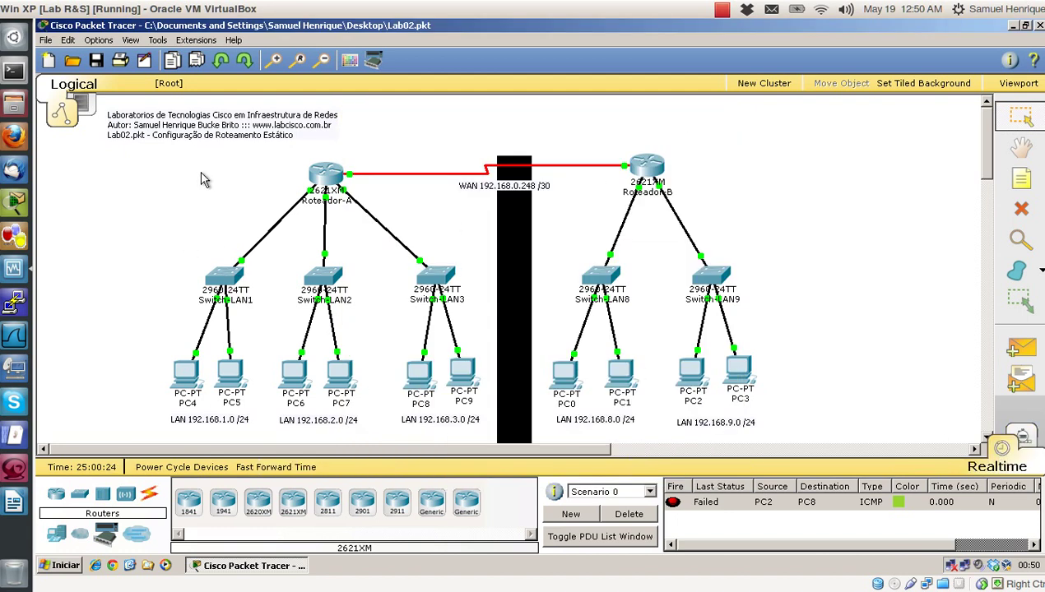
Review the router interface mapping and manual routing tables in the StaticRouting-Tables.odt document in LibreOffice Writer, and return to the VirtualBox window.
left_click(13, 500)
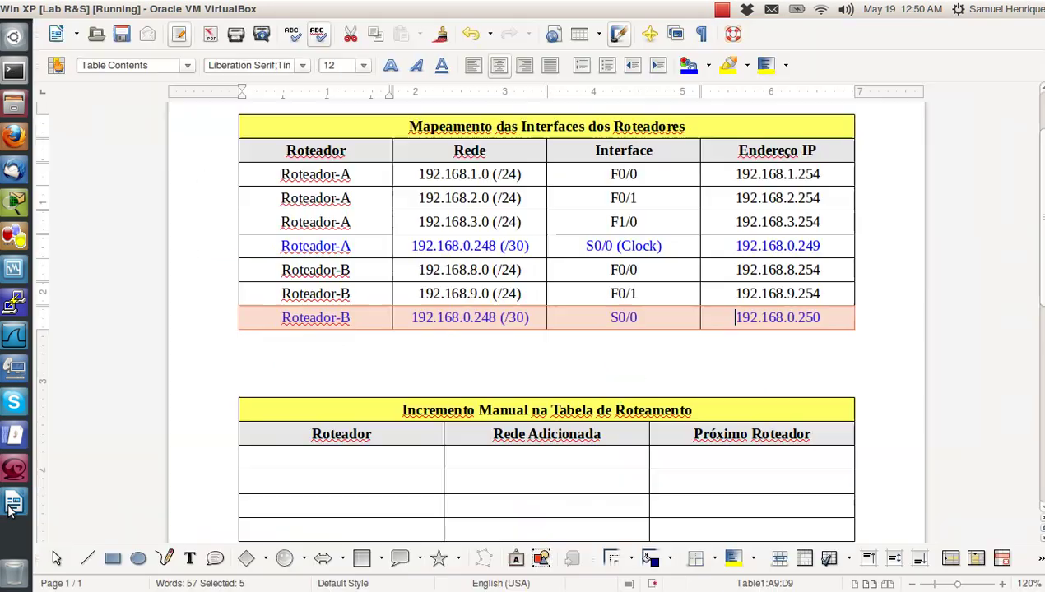
left_click(334, 341)
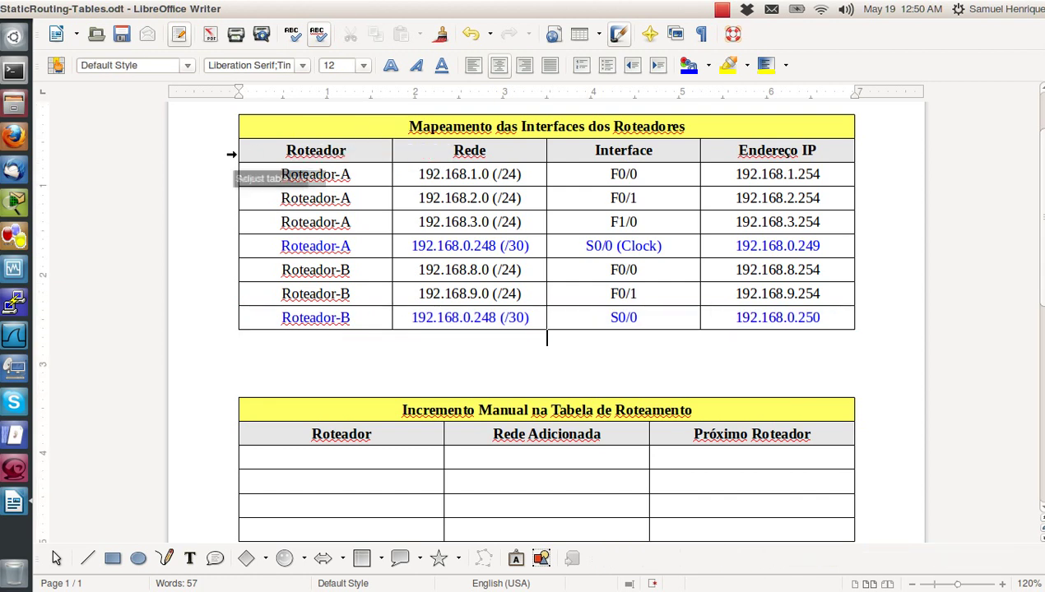
left_click_drag(276, 171, 735, 327)
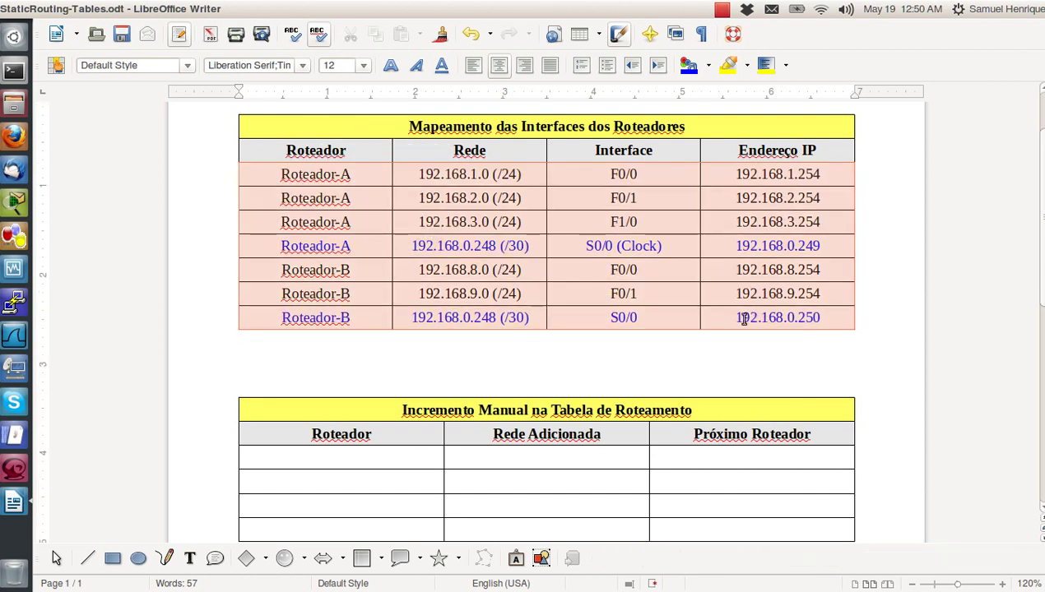
left_click(610, 355)
scroll(633, 321, "up", 3)
scroll(635, 325, "down", 3)
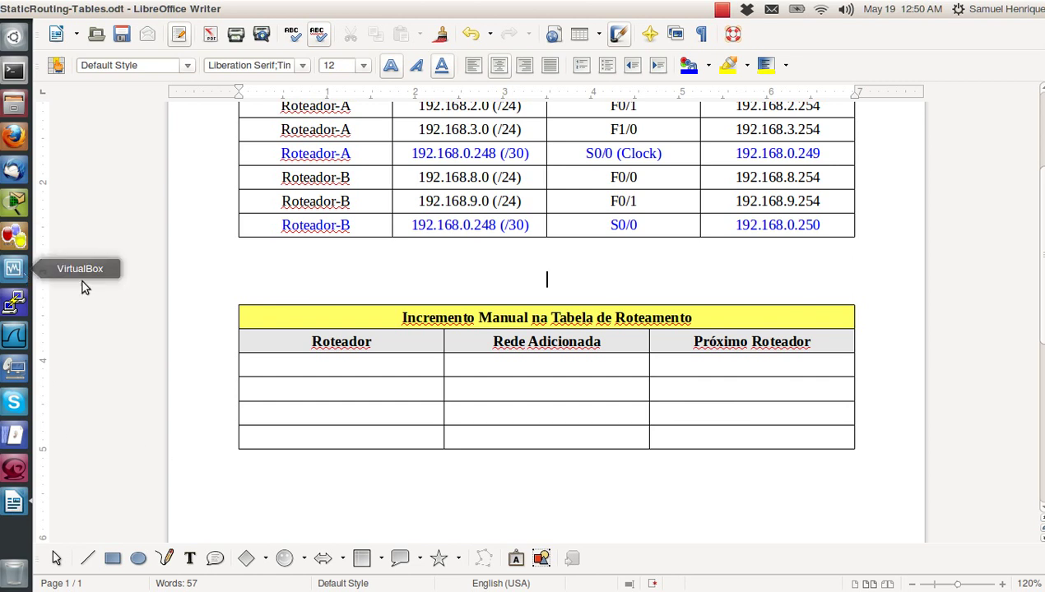
scroll(82, 279, "up", 1)
left_click(13, 275)
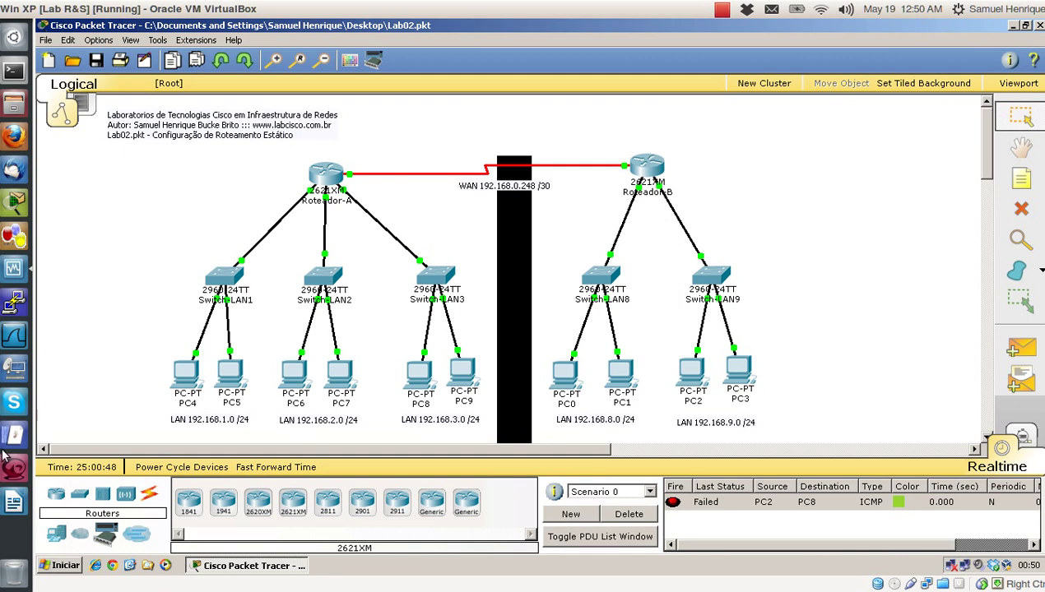
Review the interface mapping and the manual routing table in the LibreOffice Writer document, and return to the Packet Tracer topology to examine Roteador-A.
left_click(13, 501)
scroll(503, 327, "up", 1)
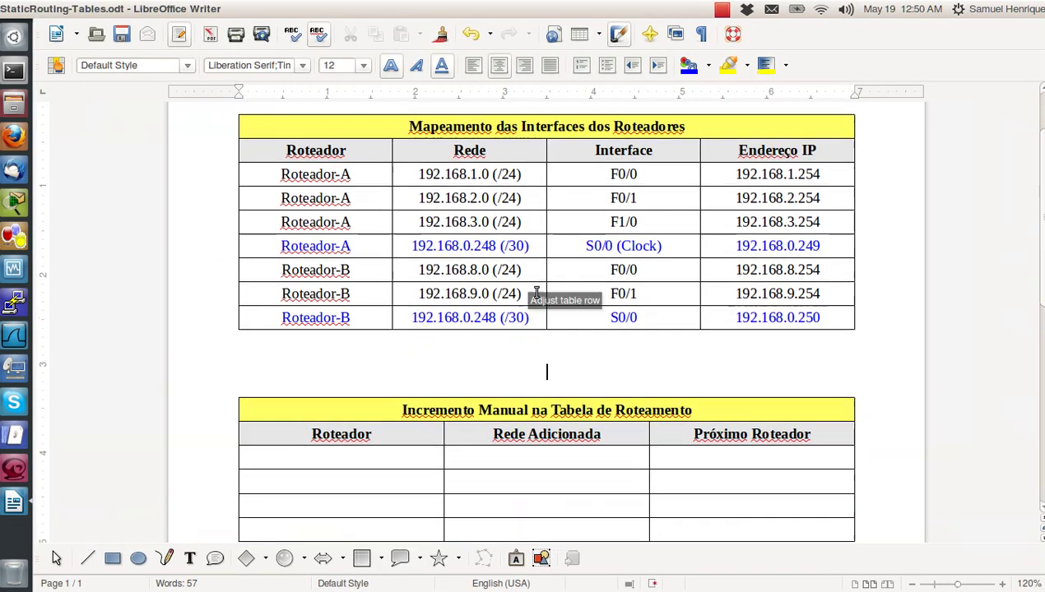
left_click(381, 454)
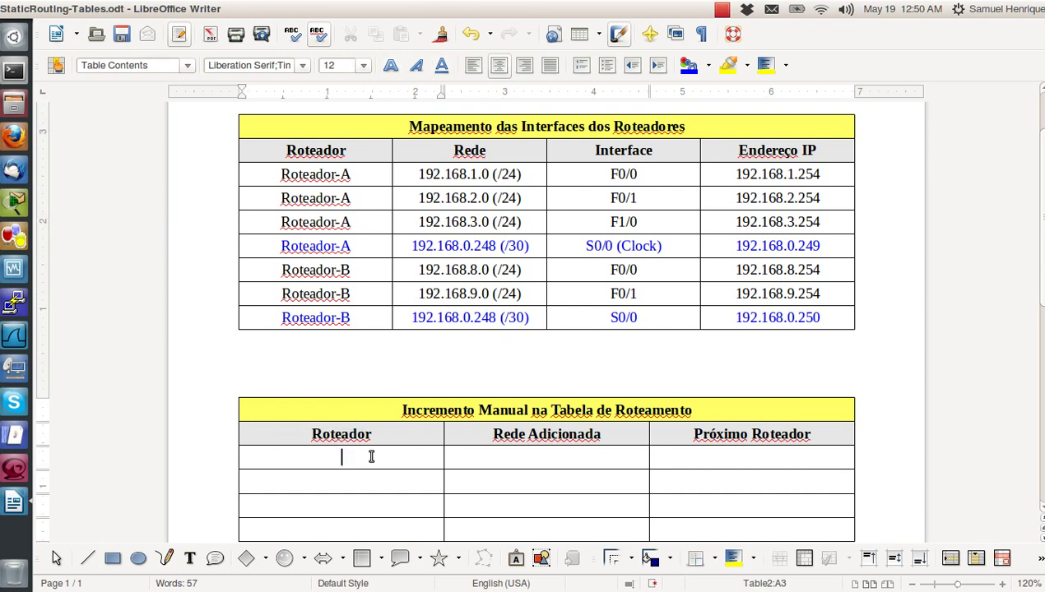
left_click(531, 373)
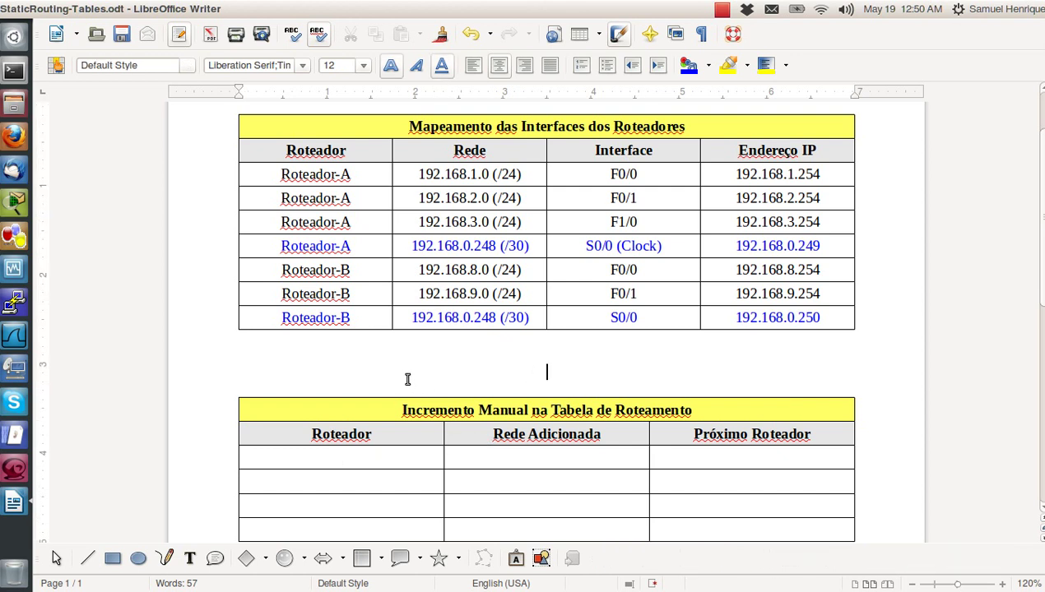
scroll(439, 352, "down", 1)
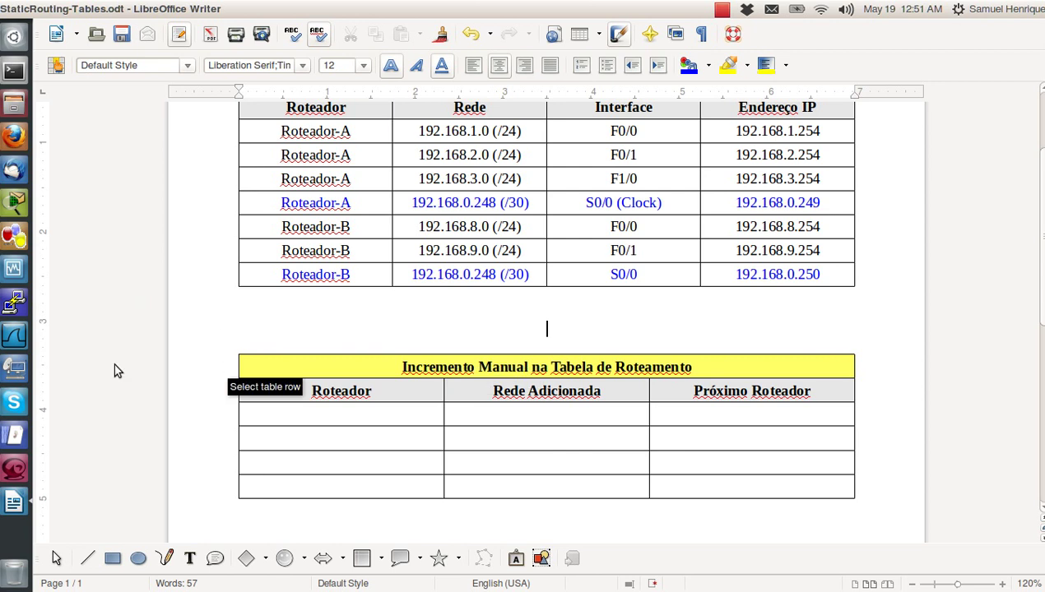
left_click(25, 280)
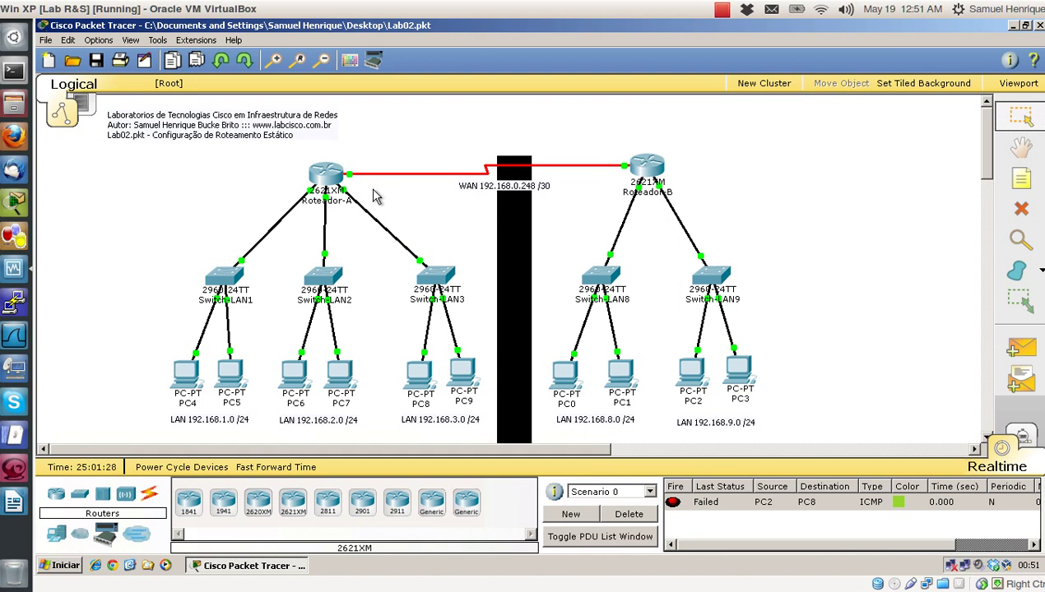
mouse_move(331, 183)
Switch to LibreOffice Writer and fill the first manual routing row with Roteador-A, added network 192.168.8.0 (/24) and next router 192.168.0.250.
left_click(14, 500)
left_click(323, 423)
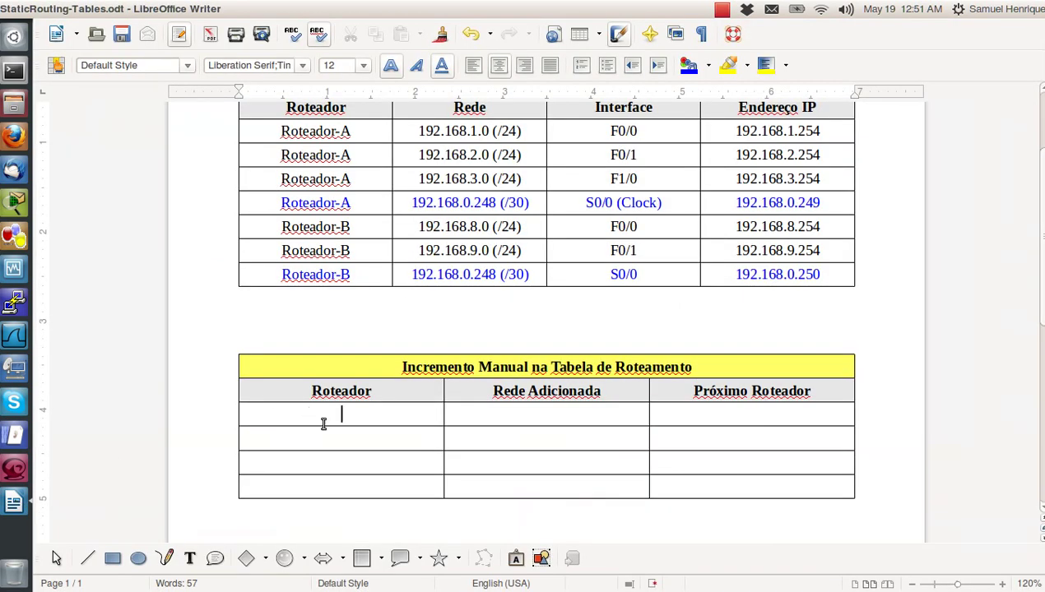
type("Roteador-")
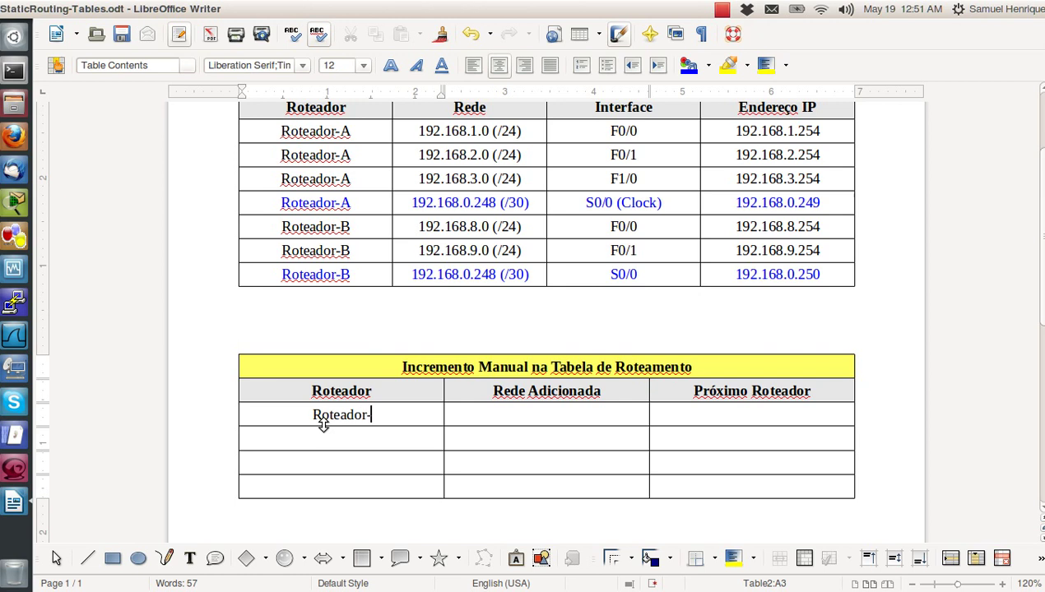
type("A192.")
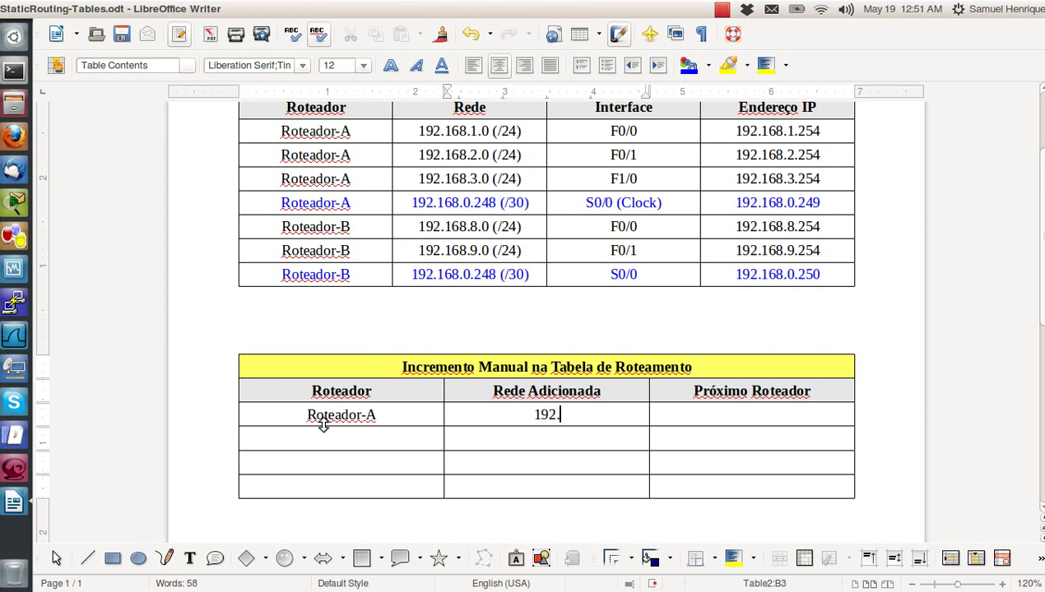
type("168.8.0")
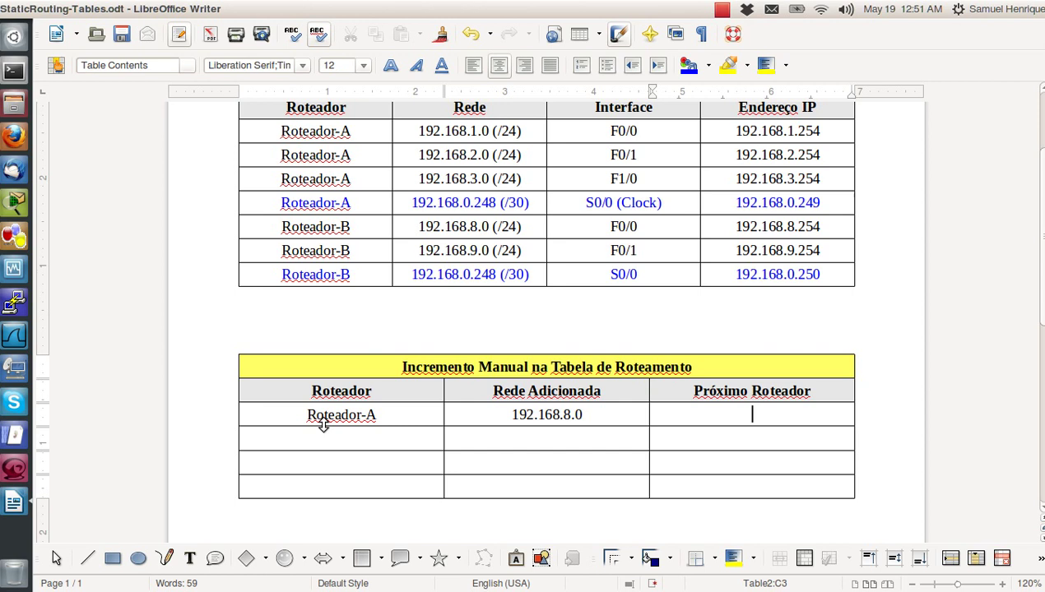
type("192.16")
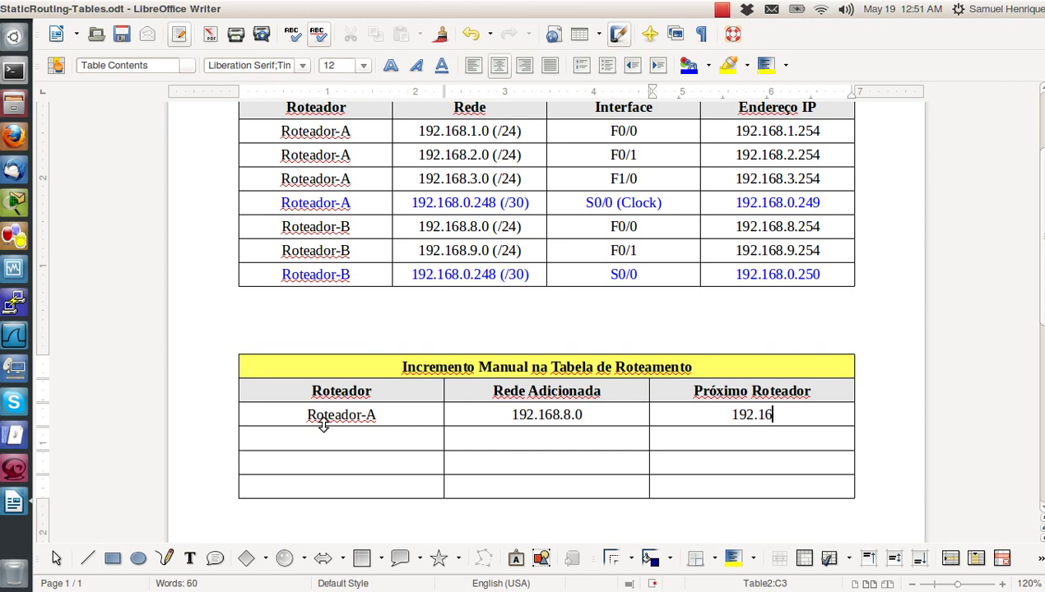
type("8.2")
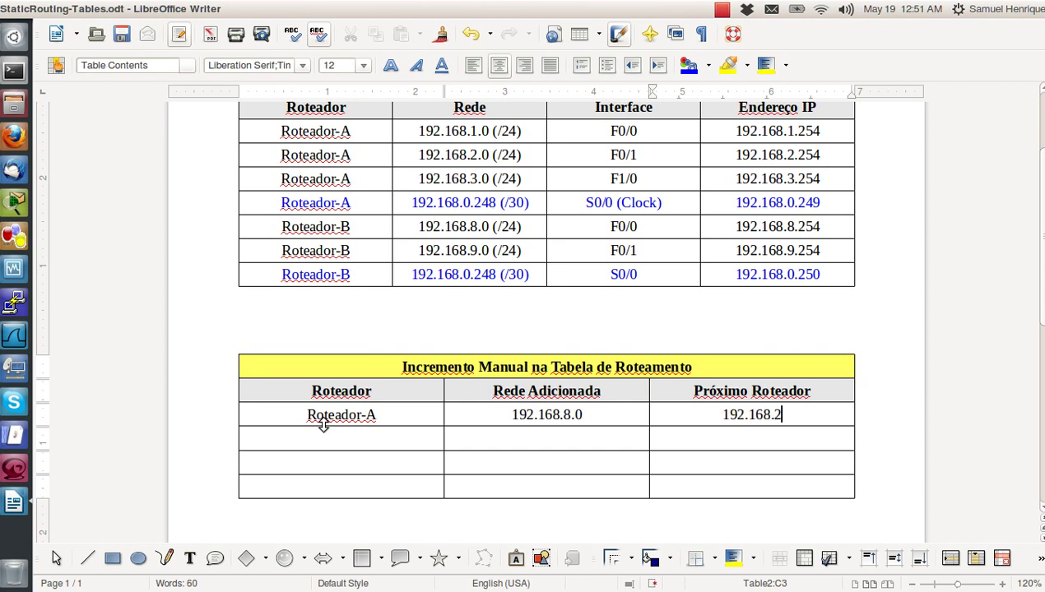
type(".250")
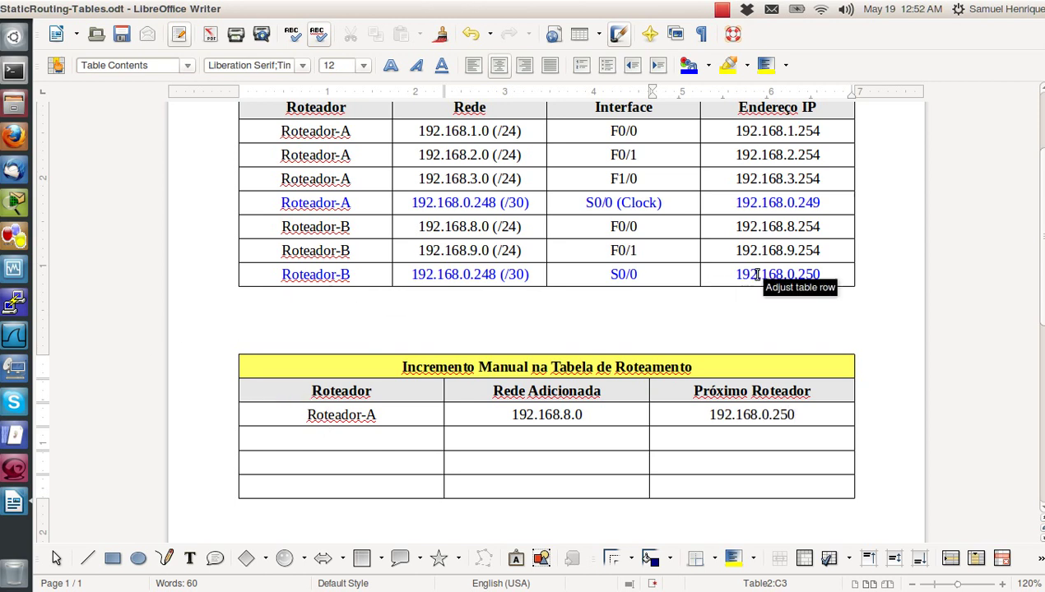
left_click(619, 415)
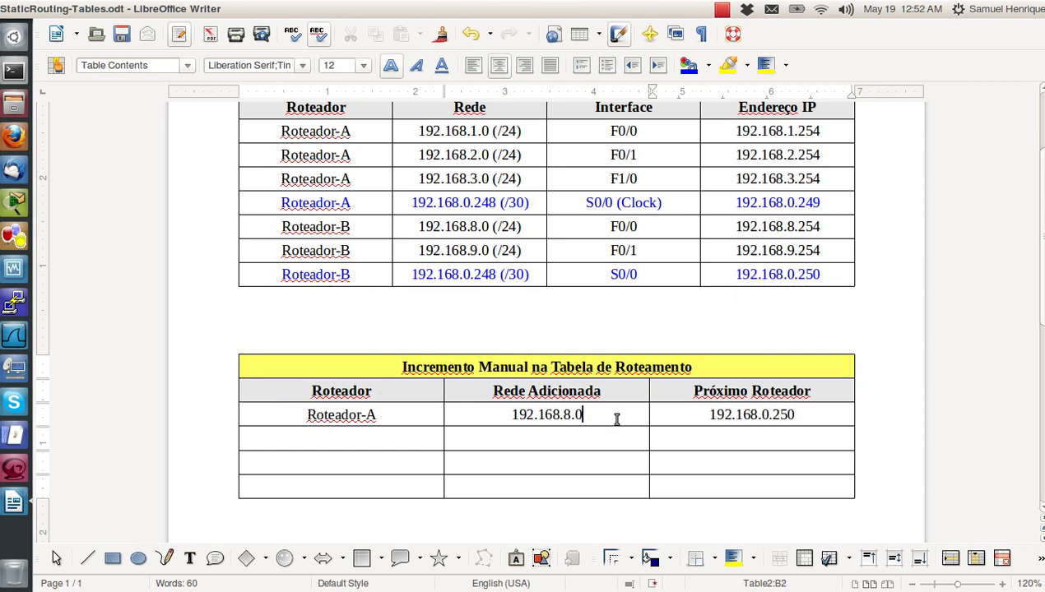
type("(/24)")
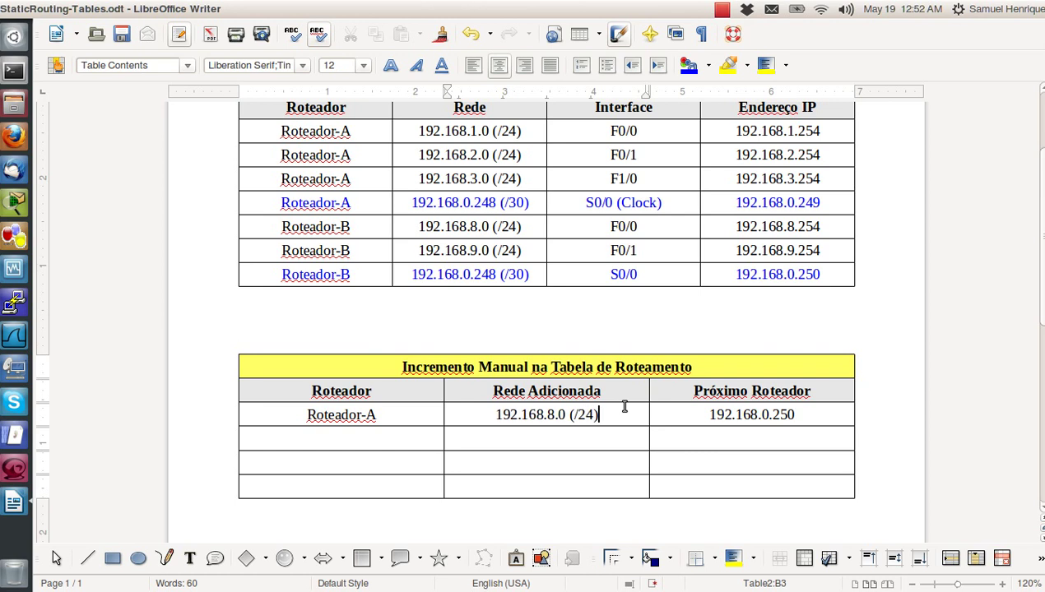
Fill the second manual routing row with Roteador-A, added network 192.168.9.0 (/24) and next router 192.168.0.250.
left_click(390, 446)
type("Rotead")
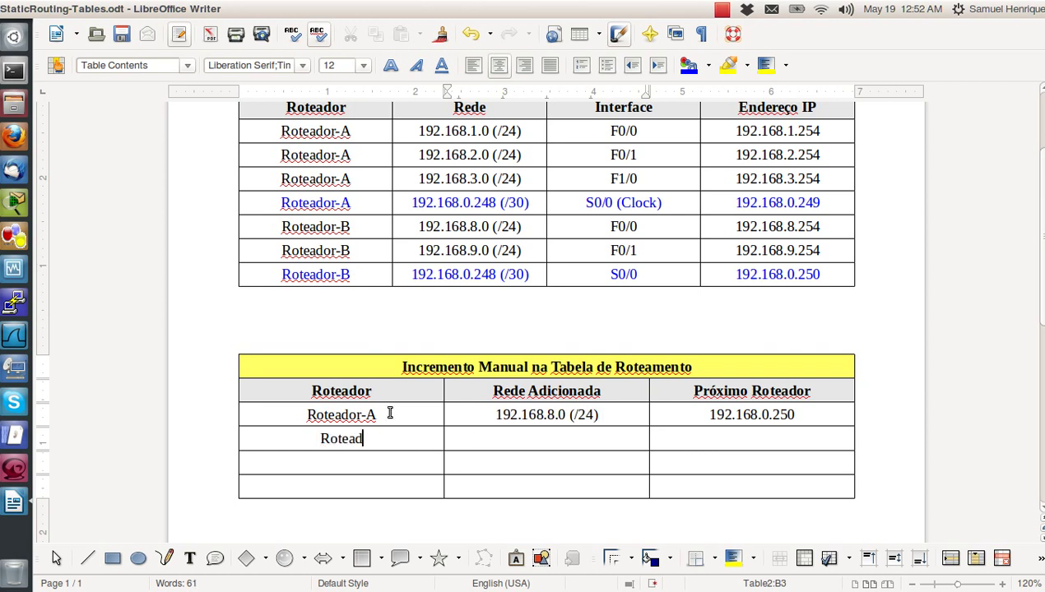
type("or-A")
key("Tab")
type("192")
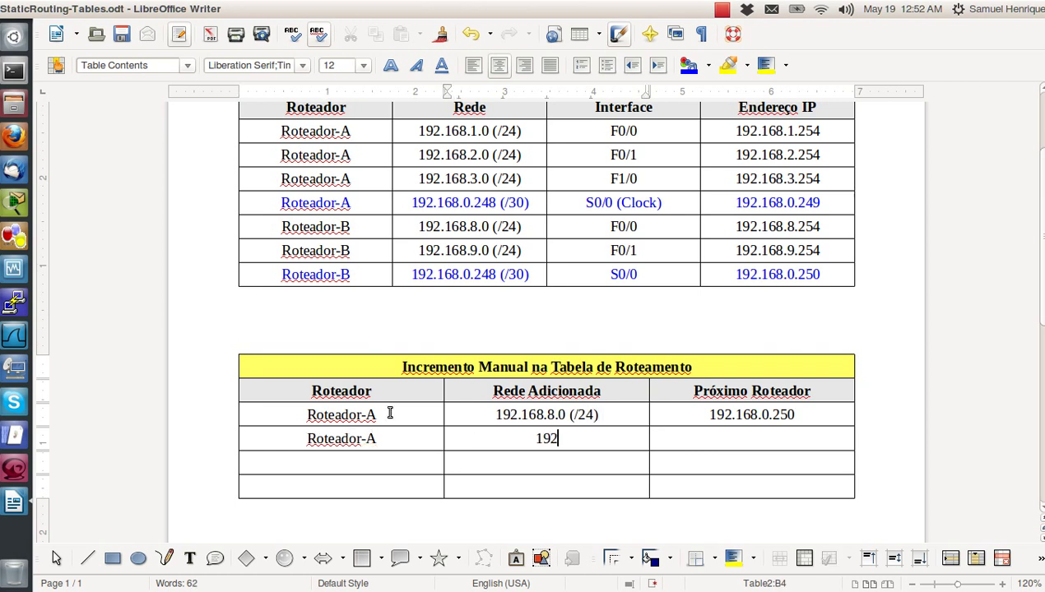
type(".168.9.")
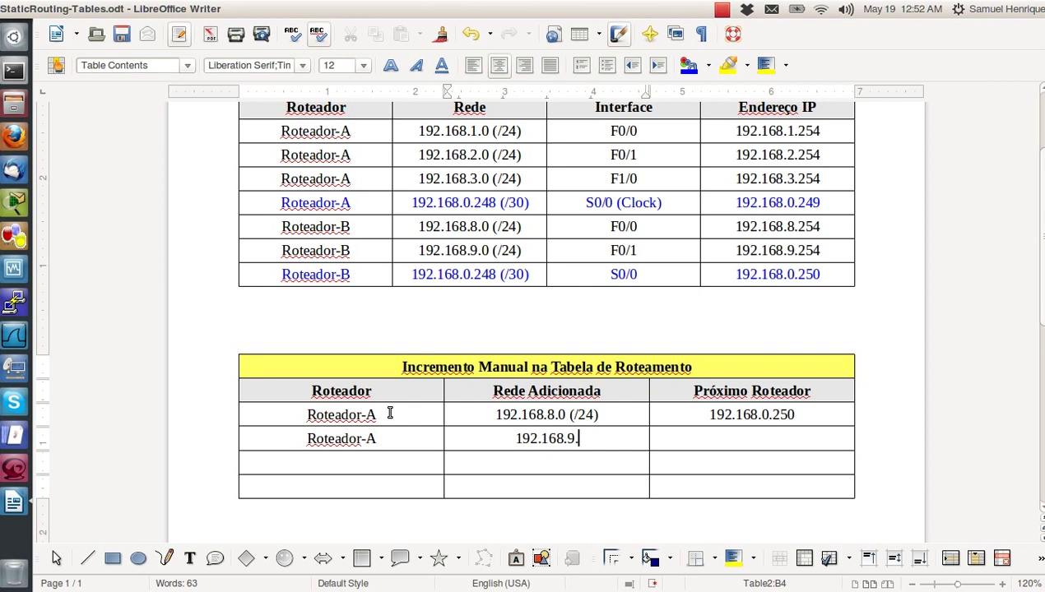
type("0 (")
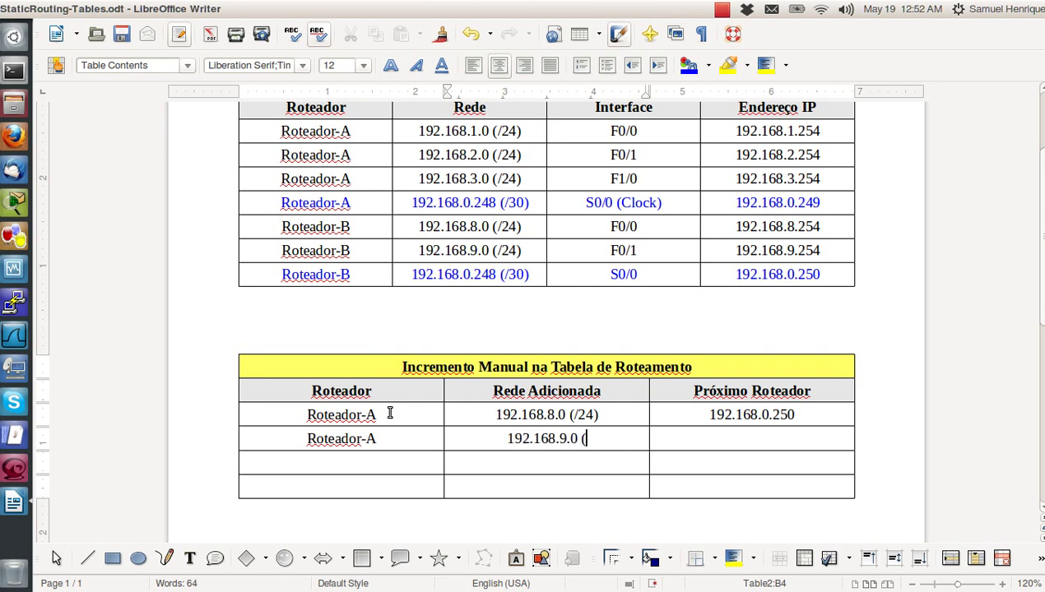
type("/24)")
key("Tab")
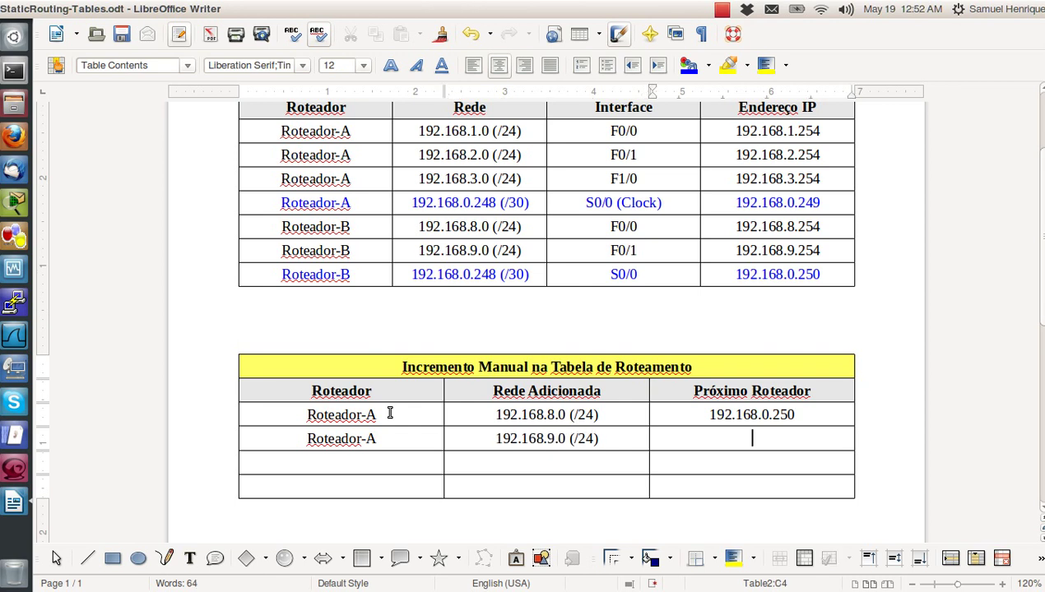
type("192.168.0.")
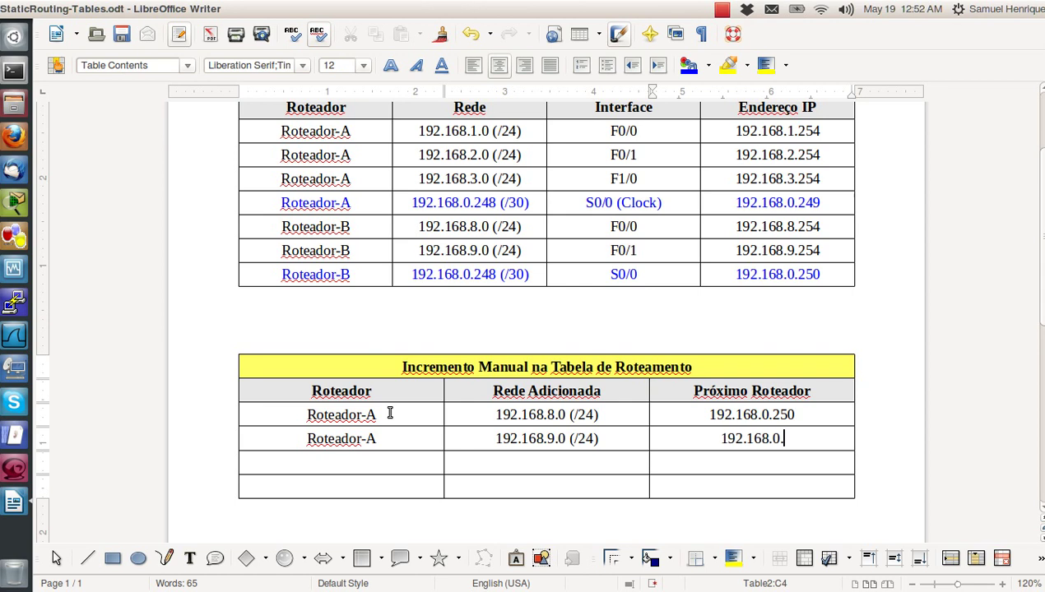
type("250")
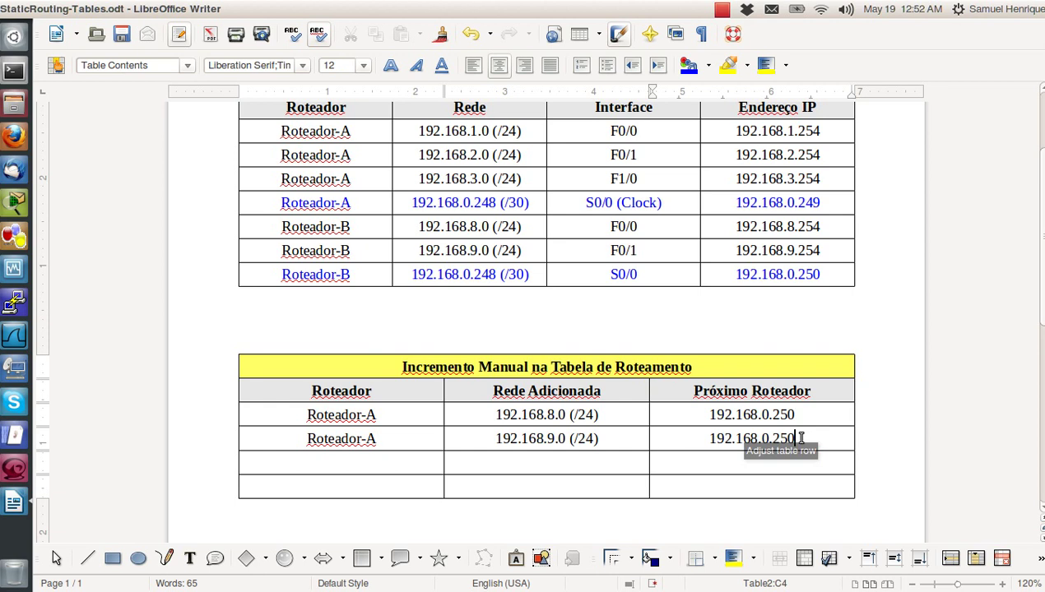
Fill the third manual routing row with Roteador-B, added network 192.168.1.0 (/24) and next router 192.168.0.249, checking the topology in Packet Tracer.
left_click(553, 465)
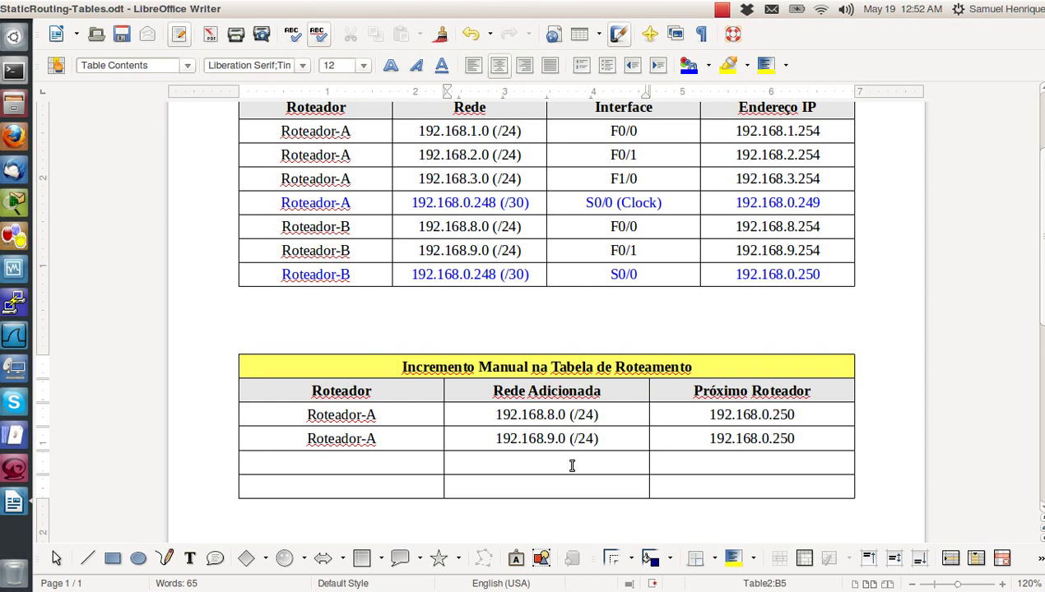
left_click(391, 468)
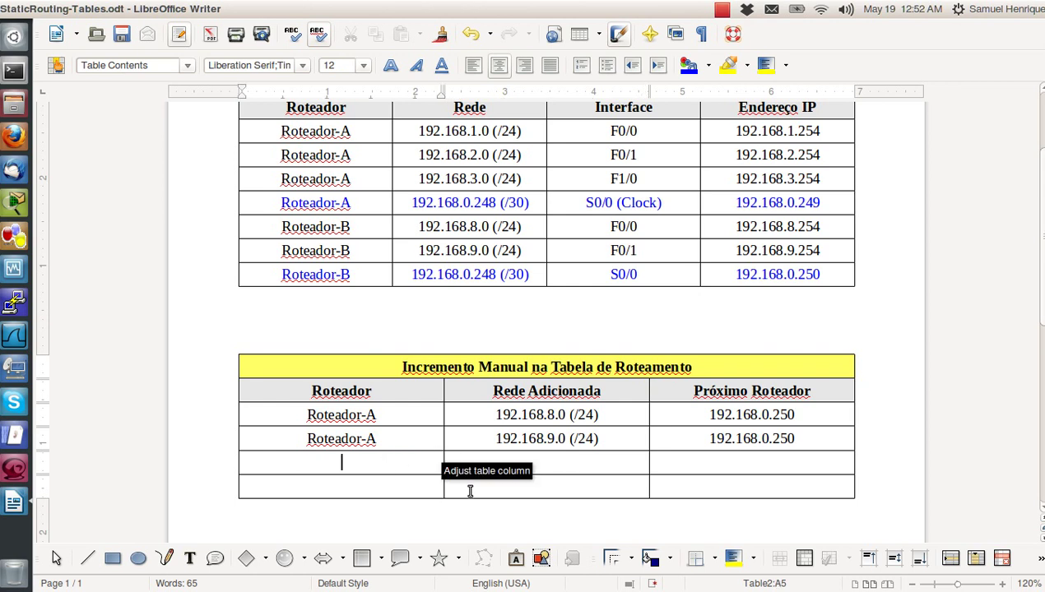
type("Roteado")
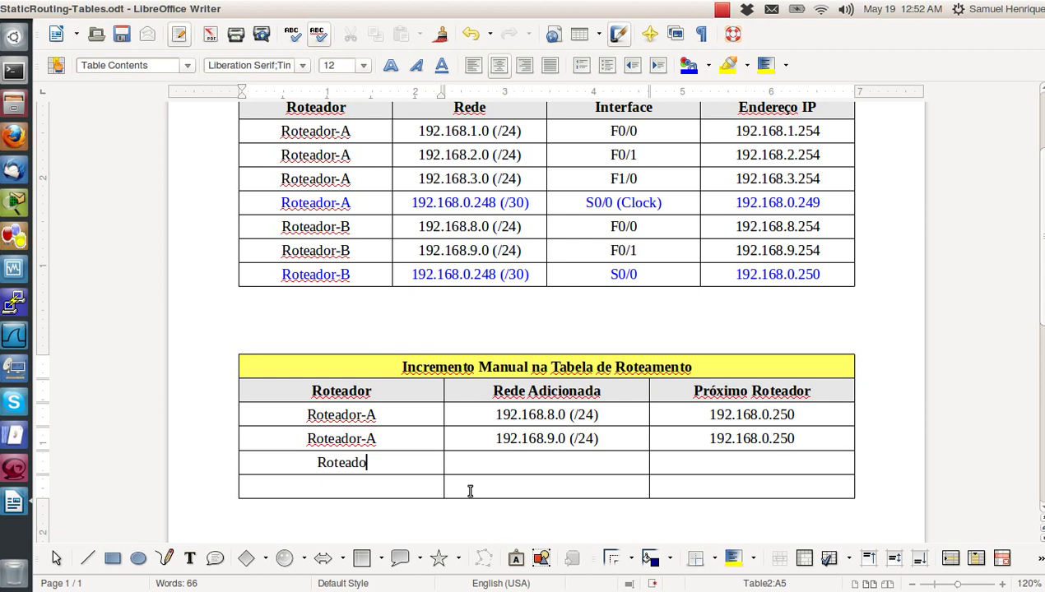
type("r-B192.168")
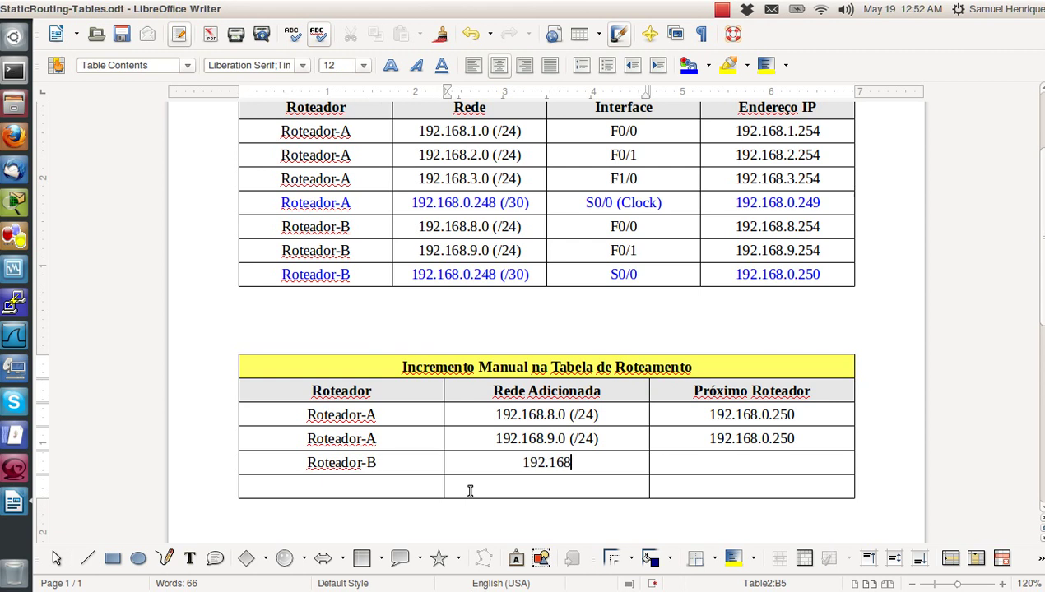
type(".1.0 (/24)")
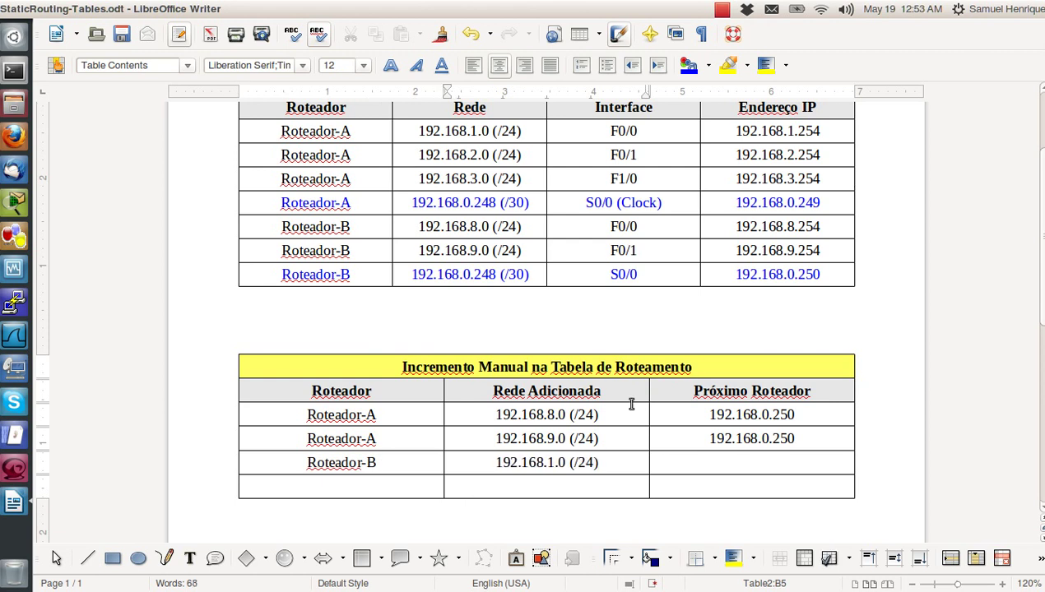
left_click(686, 456)
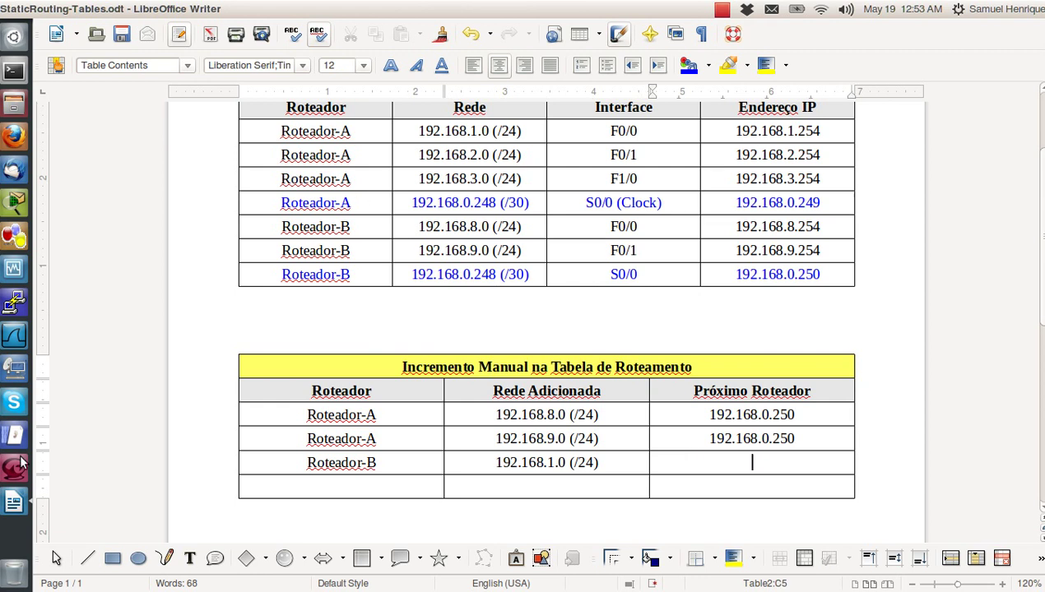
left_click(14, 271)
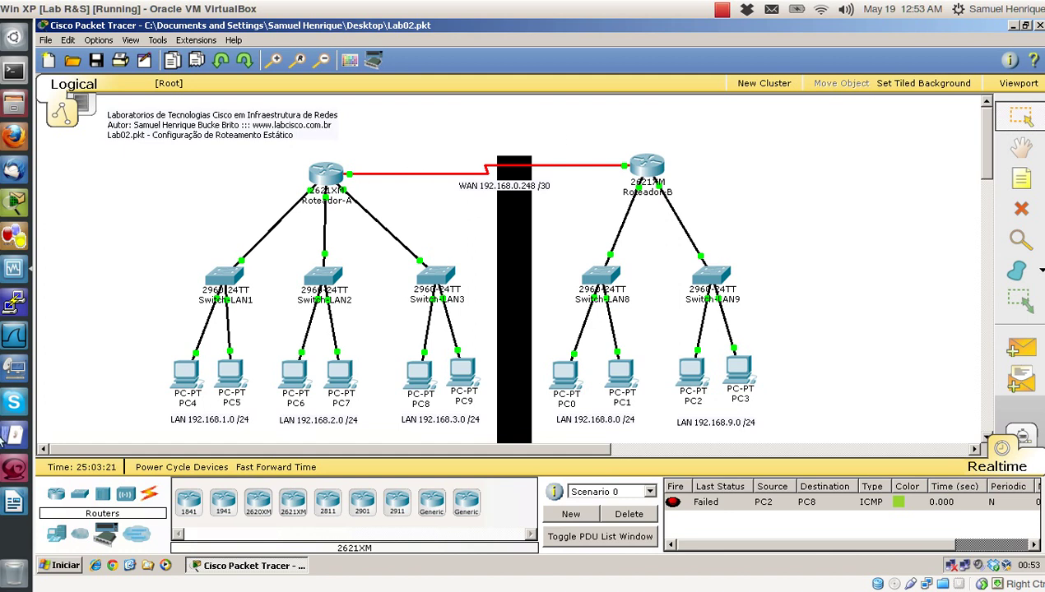
left_click(14, 502)
type("192")
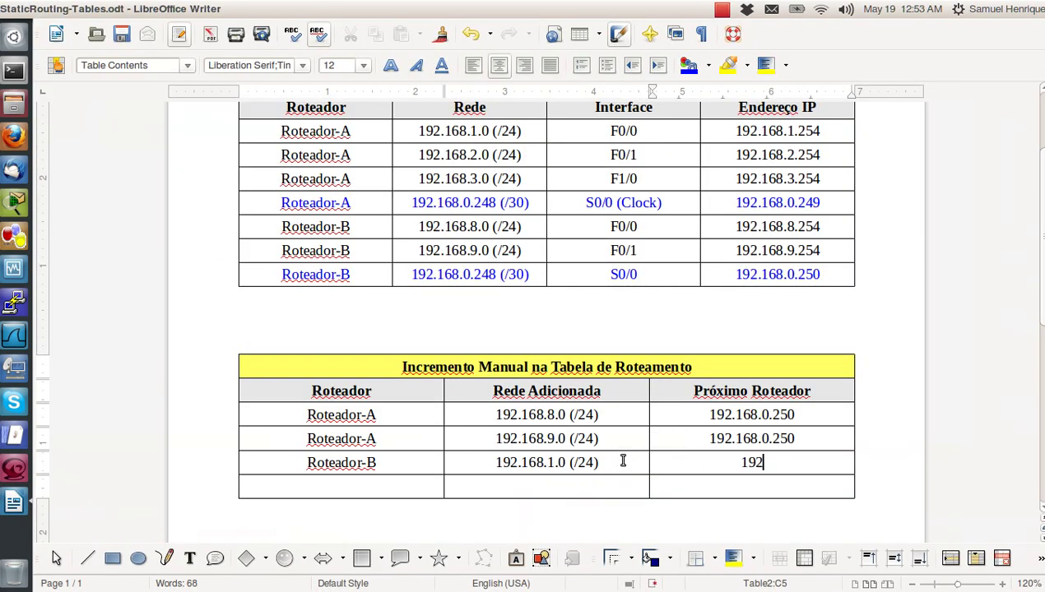
type(".168")
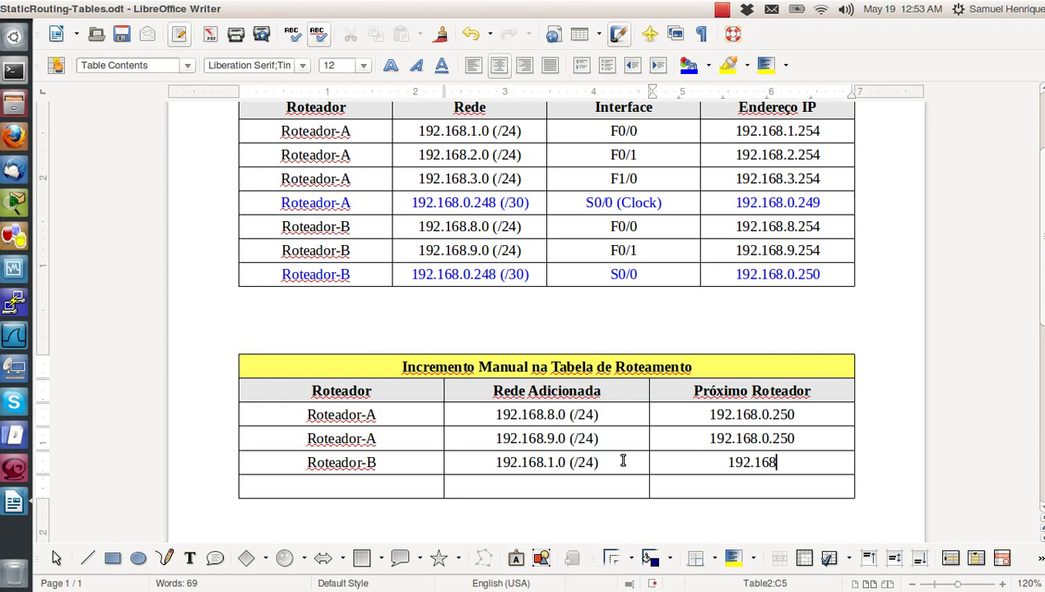
type(".0.249")
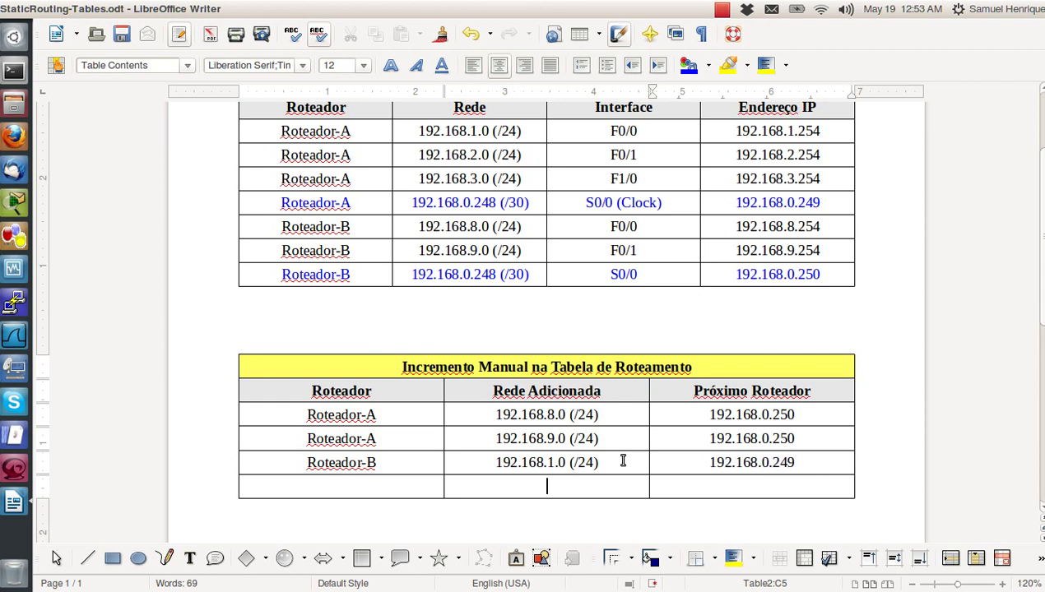
Fill the fourth manual routing row with Roteador-B, added network 192.168.2.0 (/24) and next router 192.168.0.249, and append another row.
key("Tab")
type("Roteado")
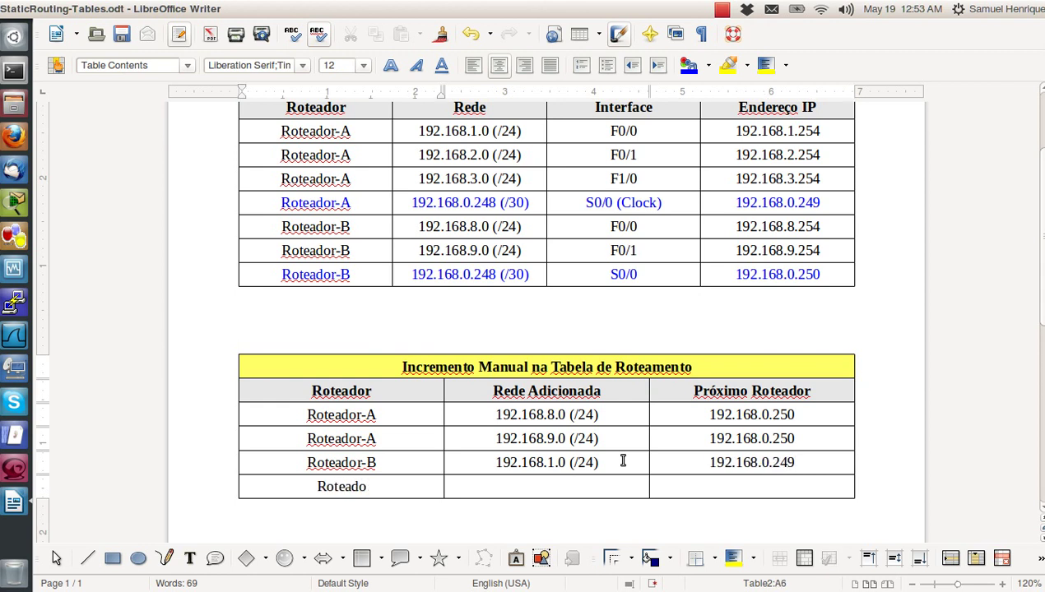
type("r-B\t19")
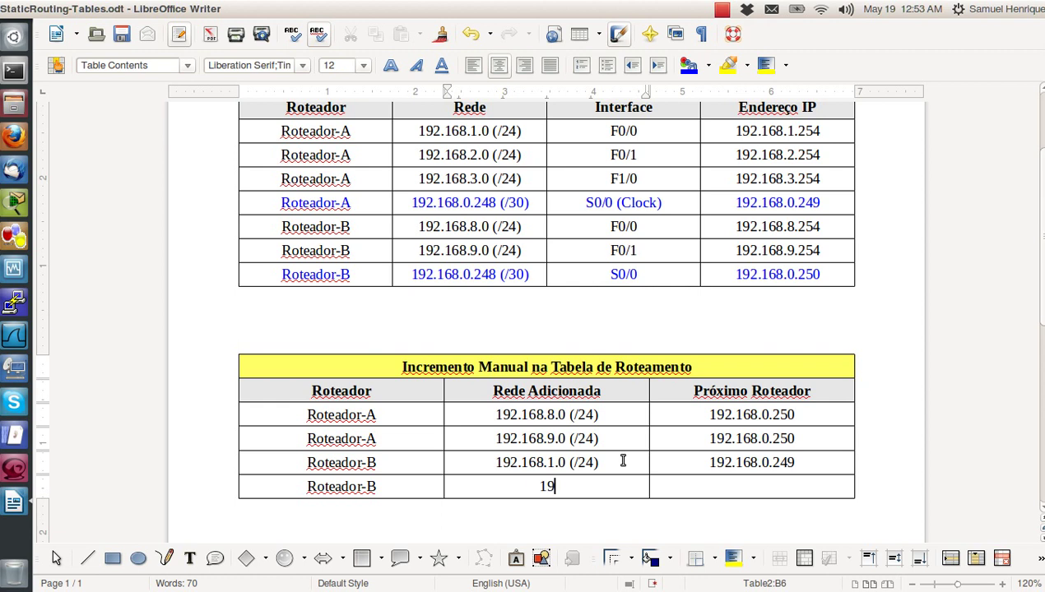
type("2.168.2.0 (/24)\t")
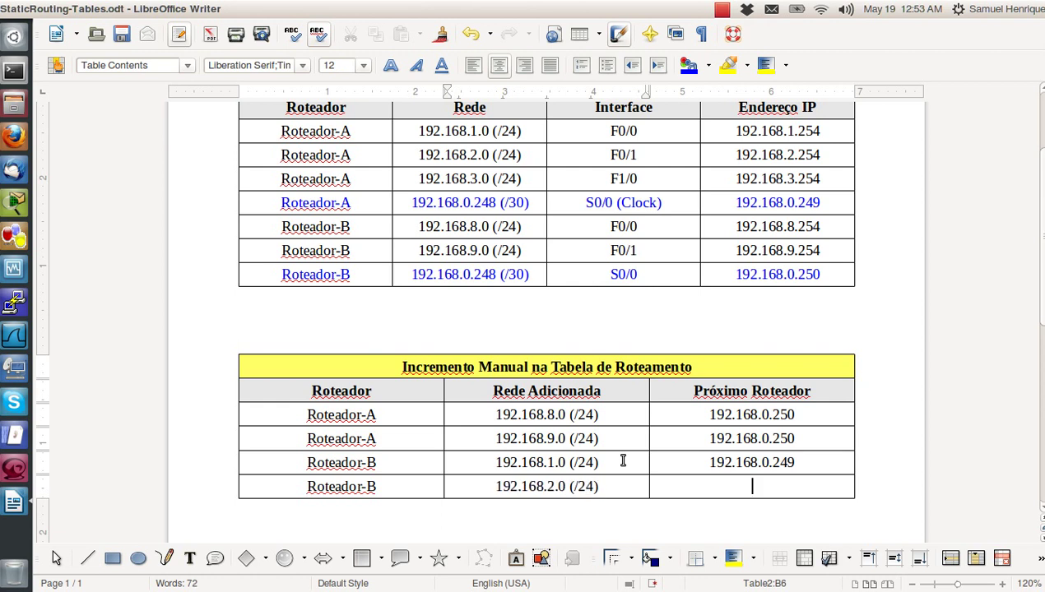
type("192.168.0.2")
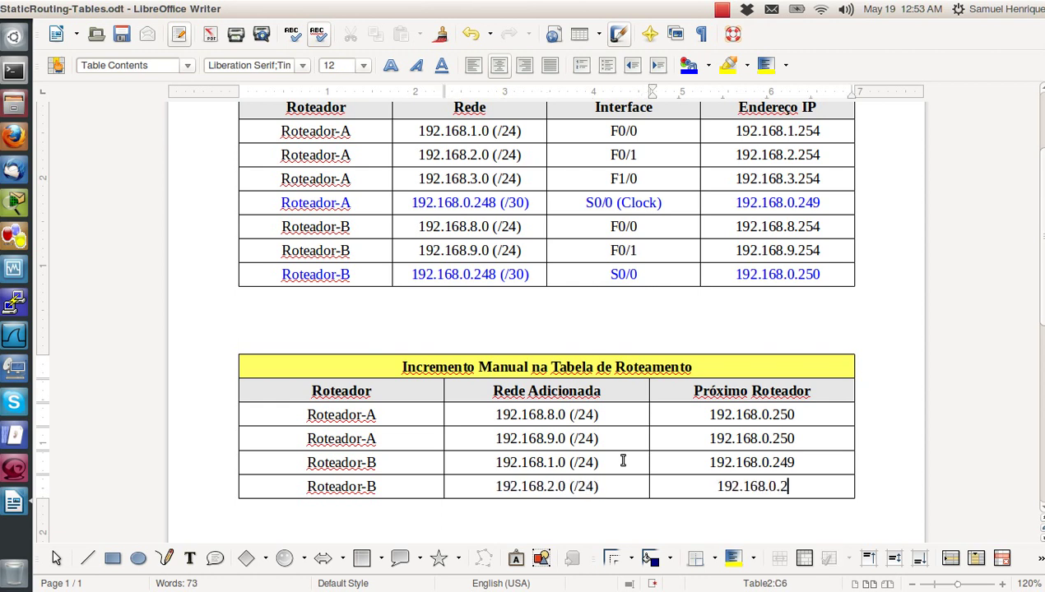
type("49")
key("Tab")
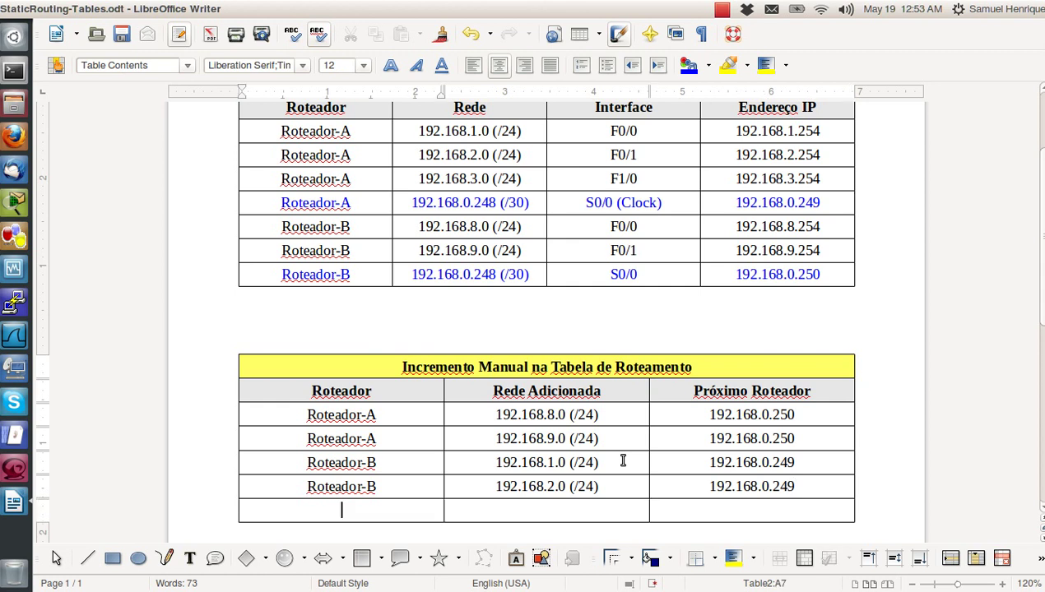
Fill the fifth manual routing row with Roteador-B, added network 192.168.3.0 (/24) and next router 192.168.0.249.
type("Roteador-B")
key("Tab")
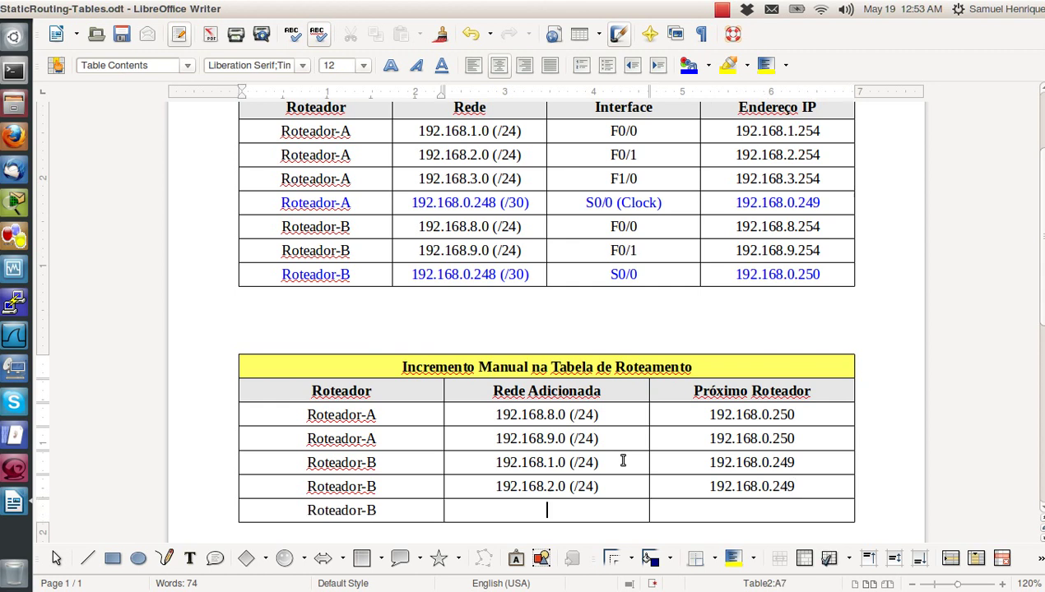
type("192.168.3.0")
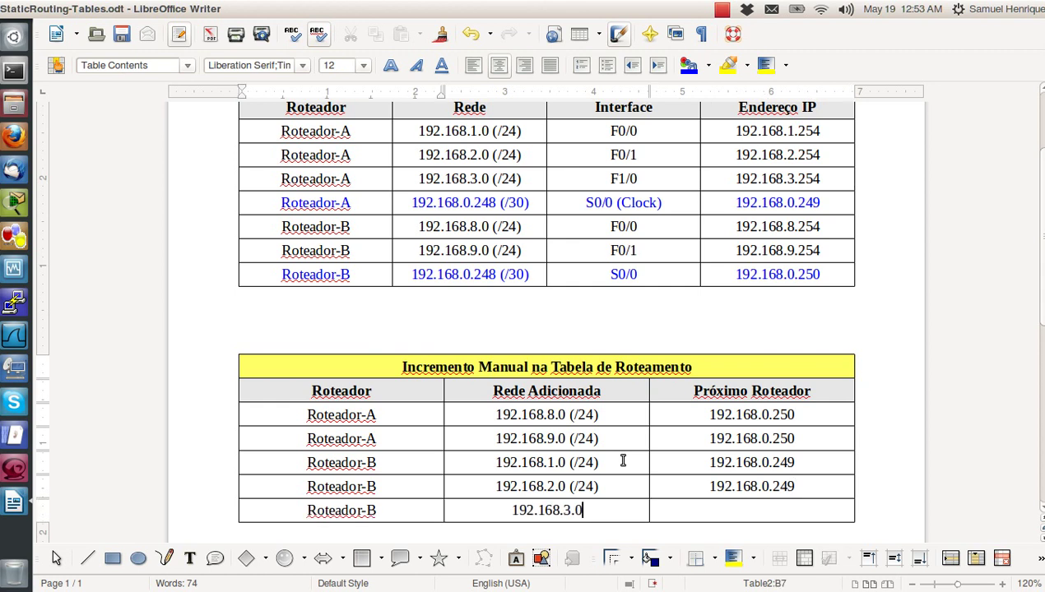
type(" (/24)")
key("Tab")
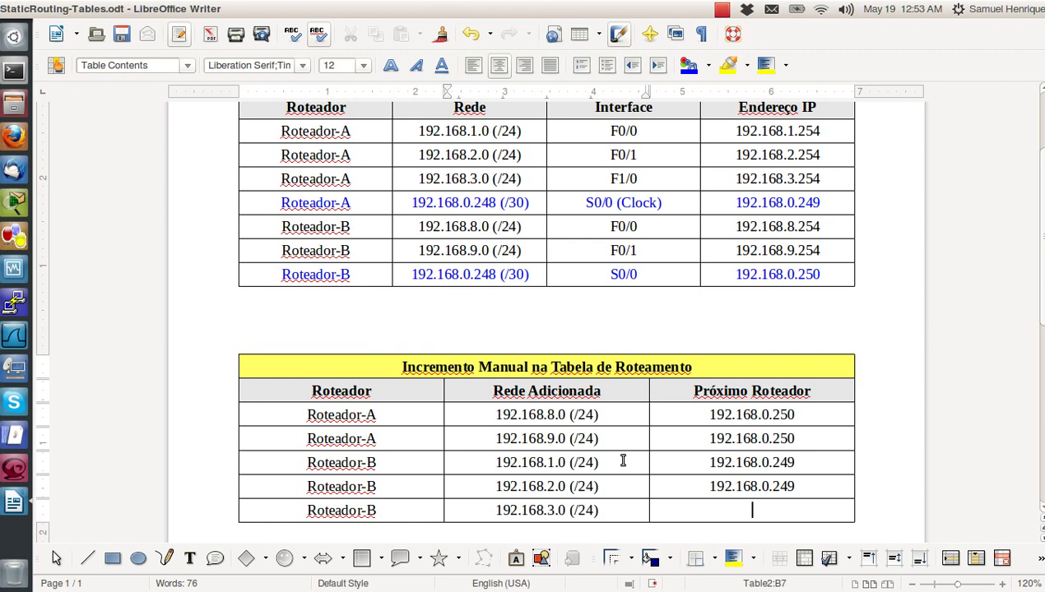
type("192.168.0.249")
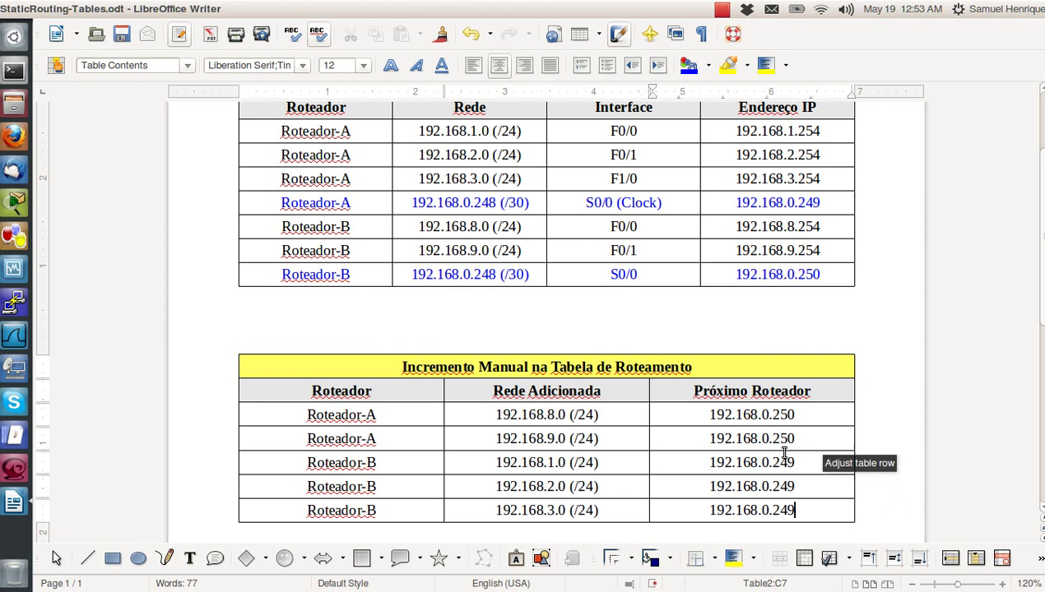
Review all the rows of the manual routing table, including the added networks and their next routers.
scroll(736, 434, "down", 1)
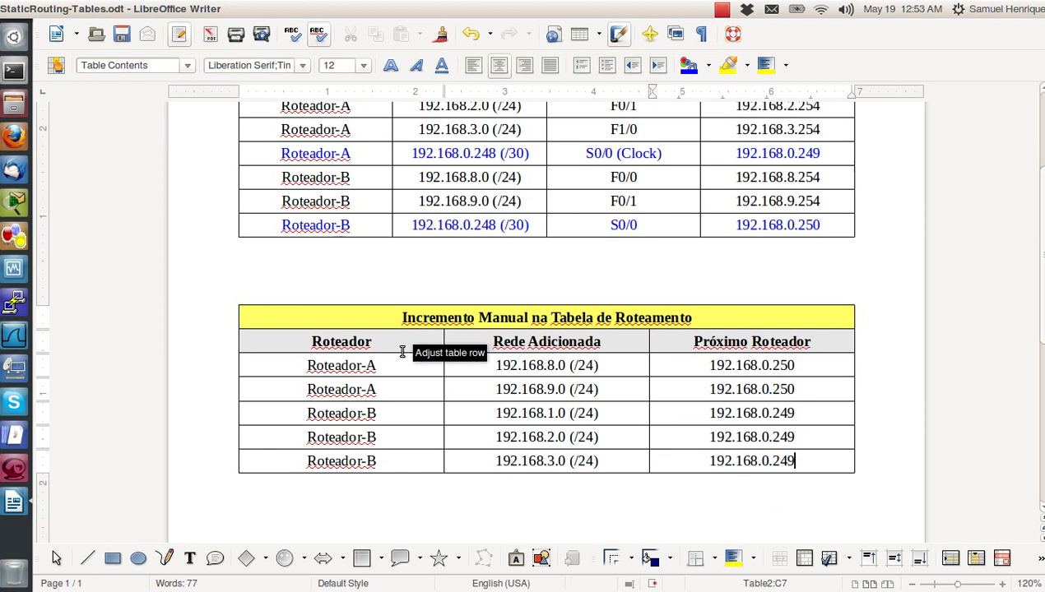
left_click_drag(284, 368, 810, 461)
left_click(810, 460)
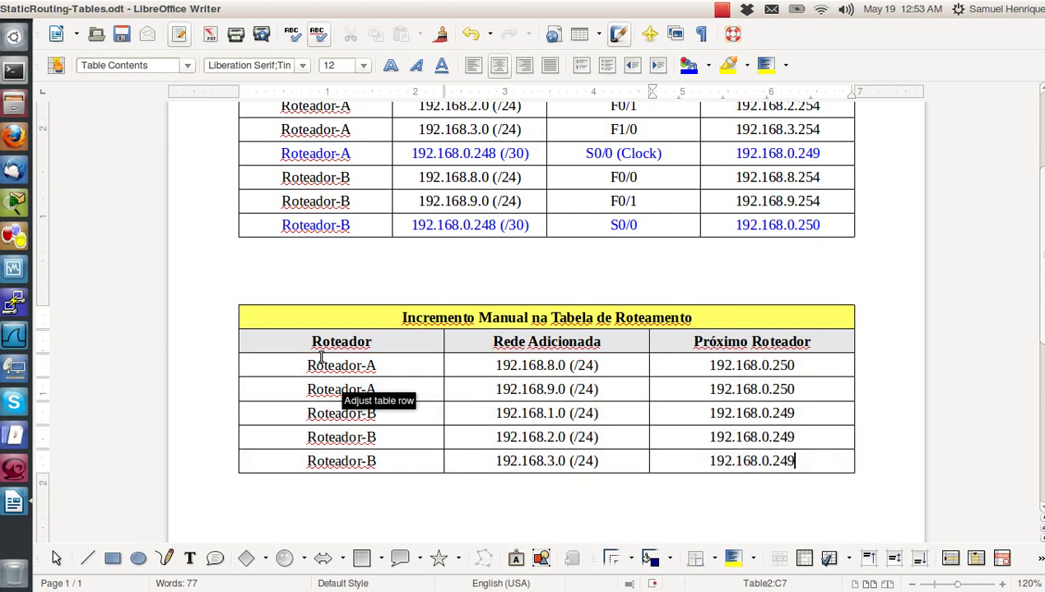
left_click_drag(480, 370, 713, 461)
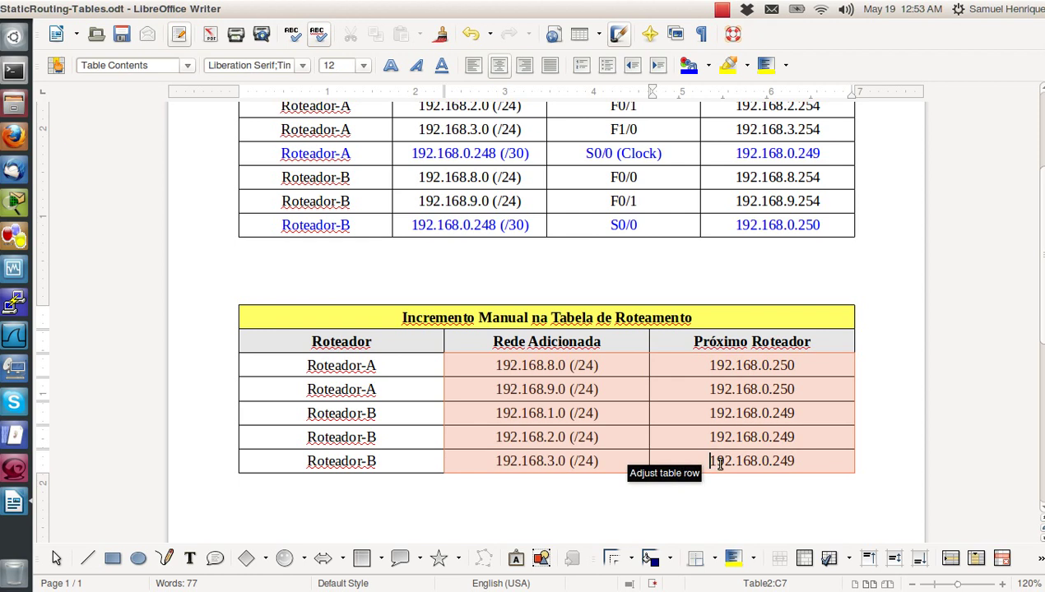
left_click(668, 416)
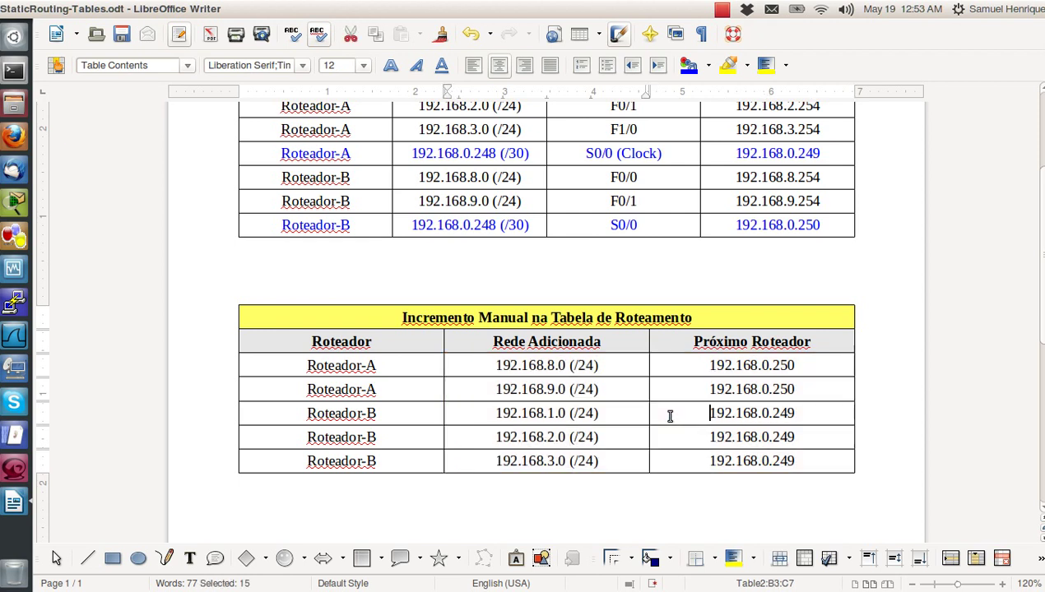
Write the example command "Ip route 192.168.0.0 255.255.255.0 192.168.0.250" below the manual routing table.
left_click(366, 505)
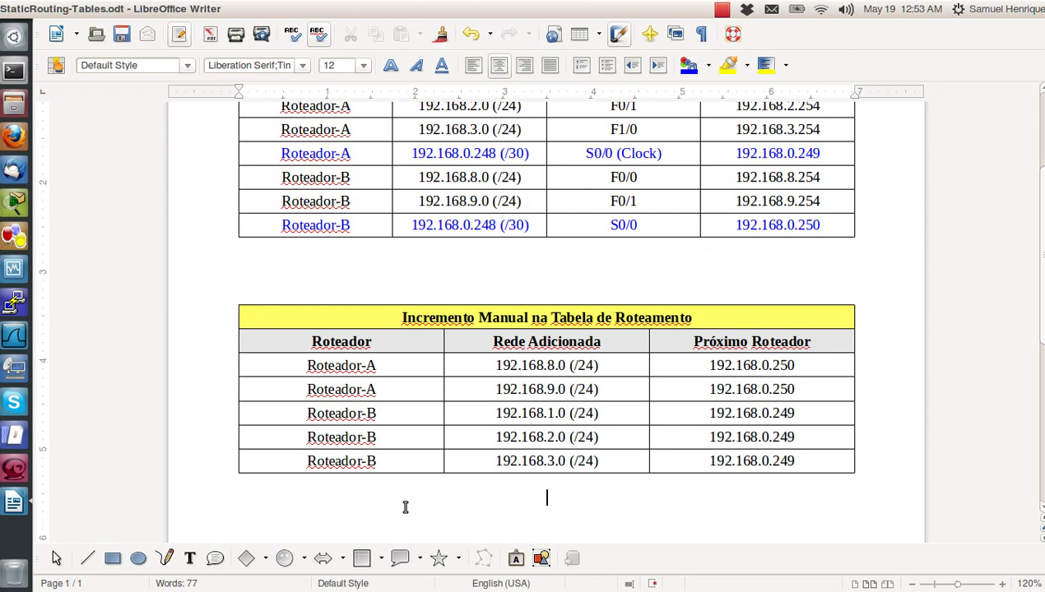
type("Ip route 192.168.")
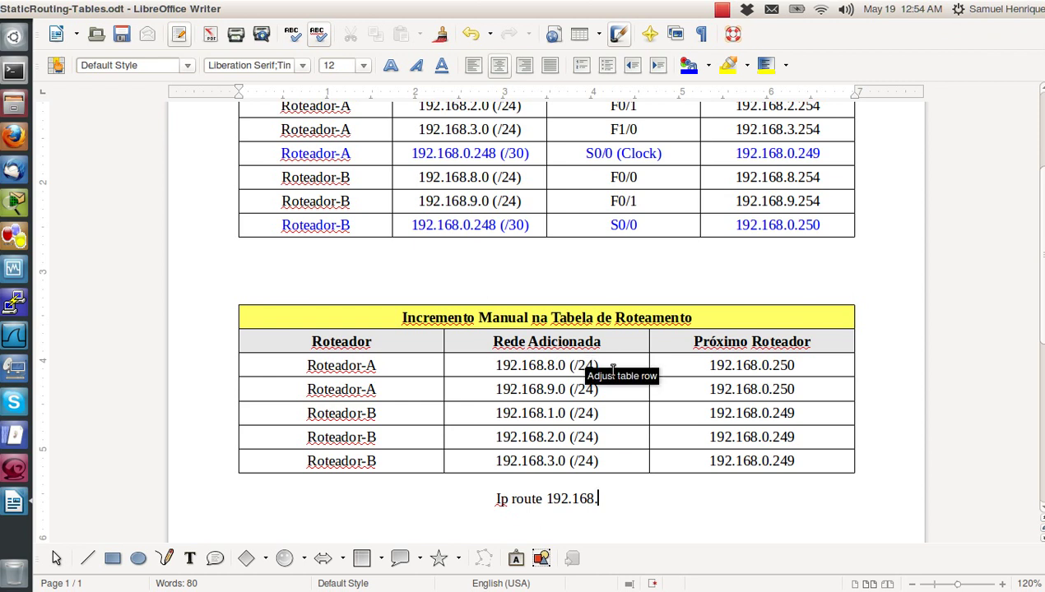
type("0.0")
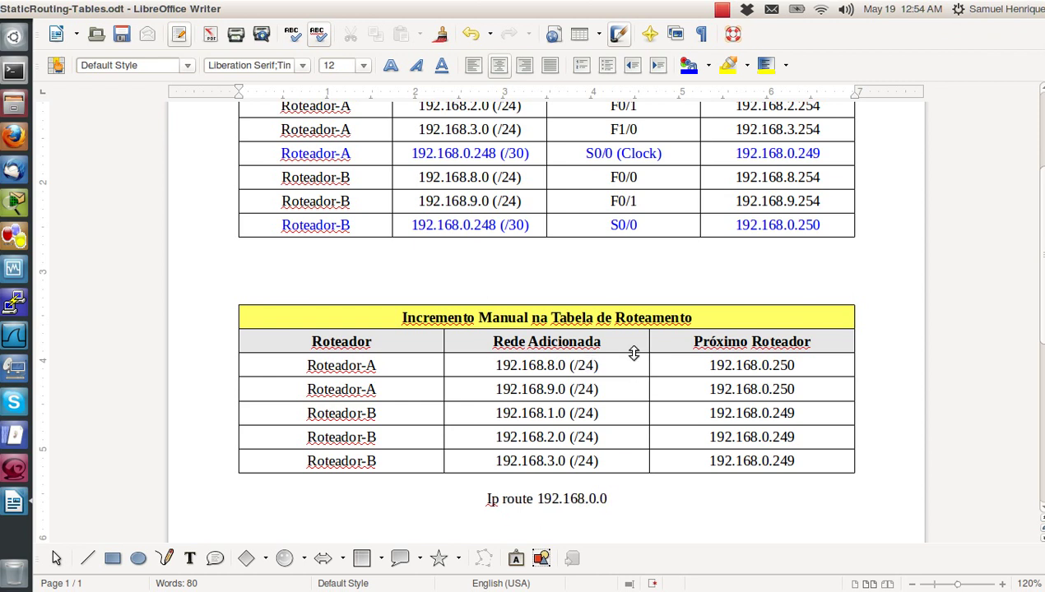
type(" 255.255.255.0")
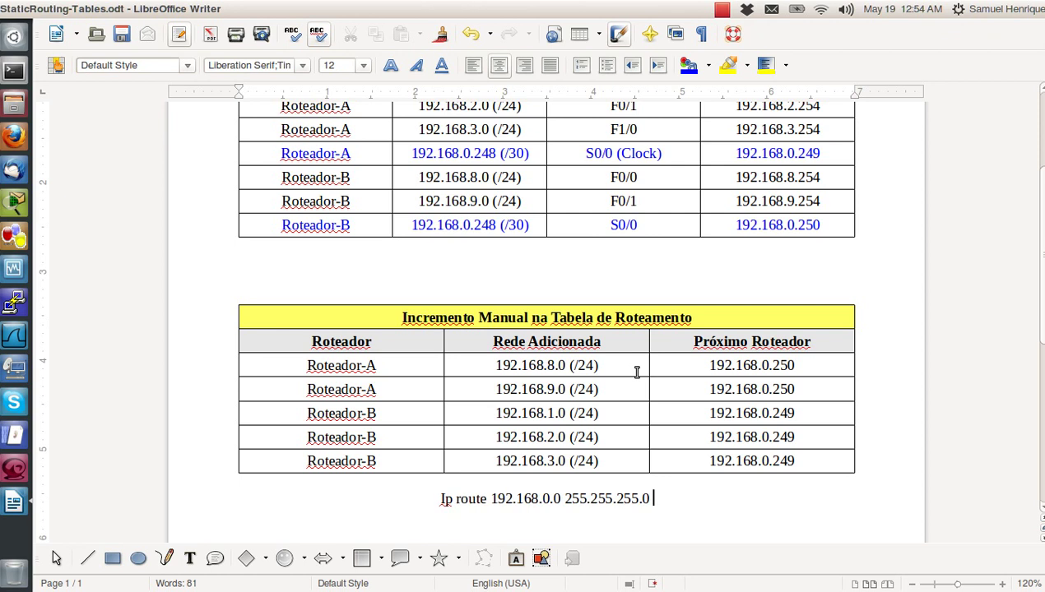
type(" 192.168.")
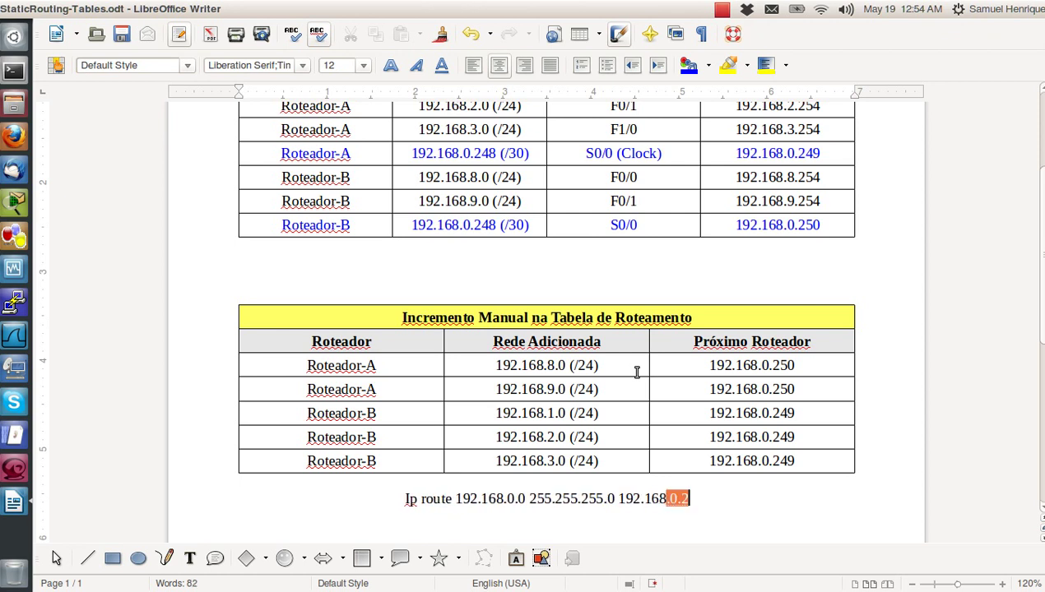
type("0.250")
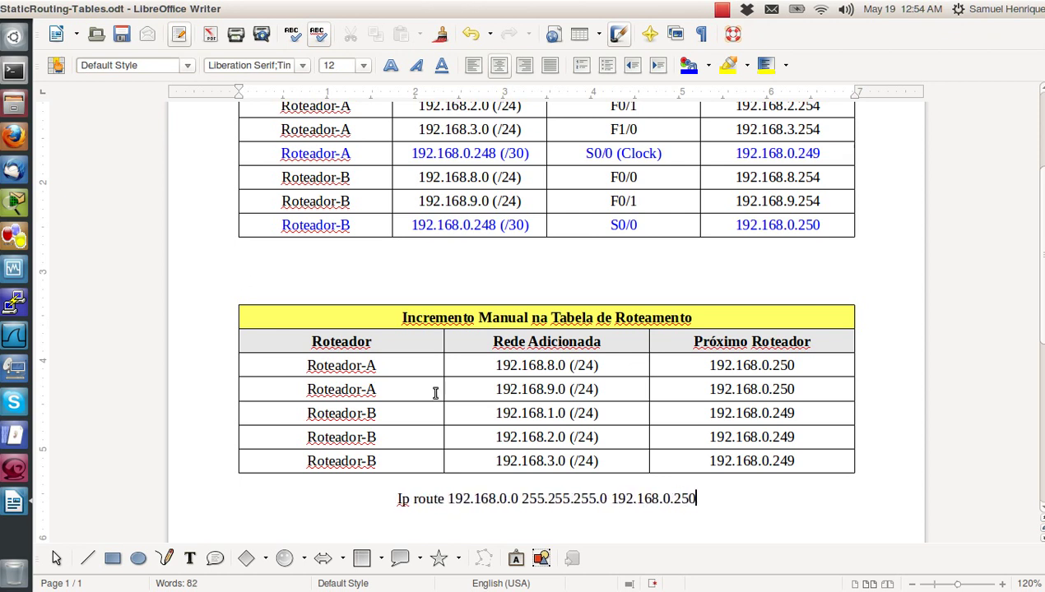
triple_click(417, 508)
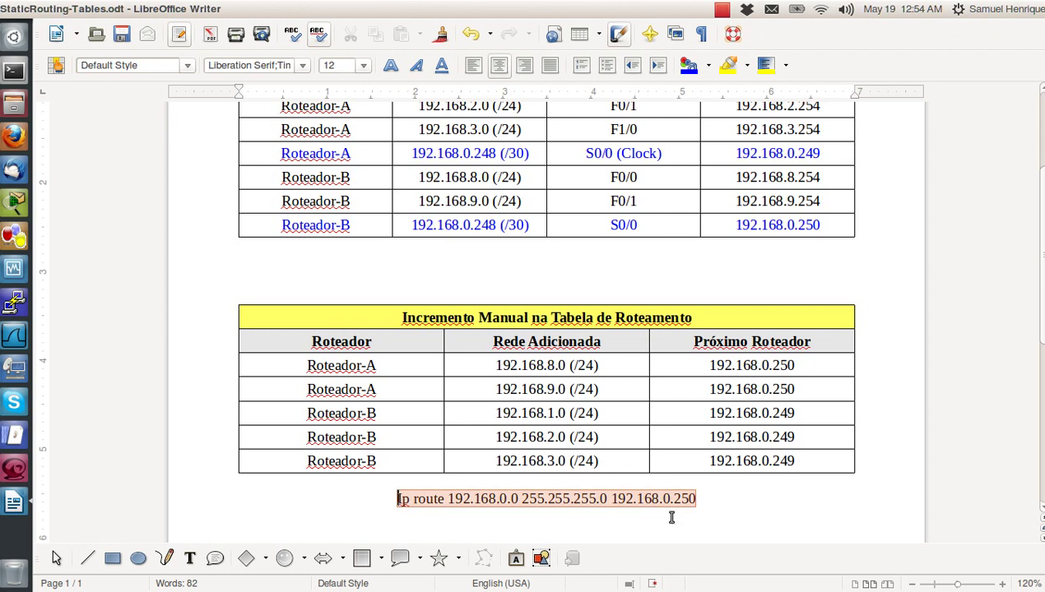
left_click_drag(701, 499, 381, 494)
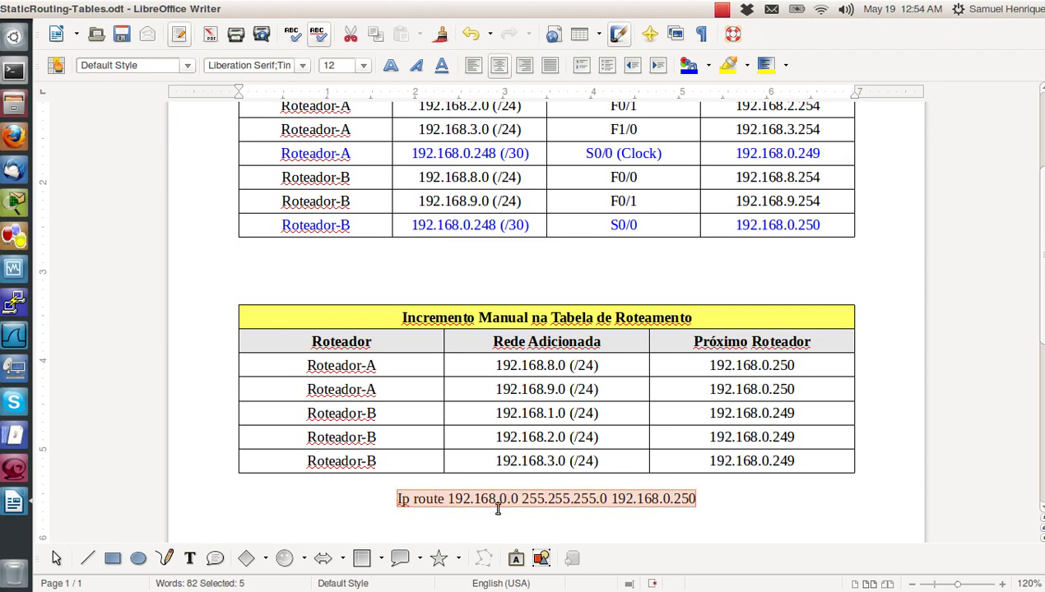
Compare the example command with the first Roteador-A route, and delete the example line below the table.
left_click_drag(493, 366, 723, 362)
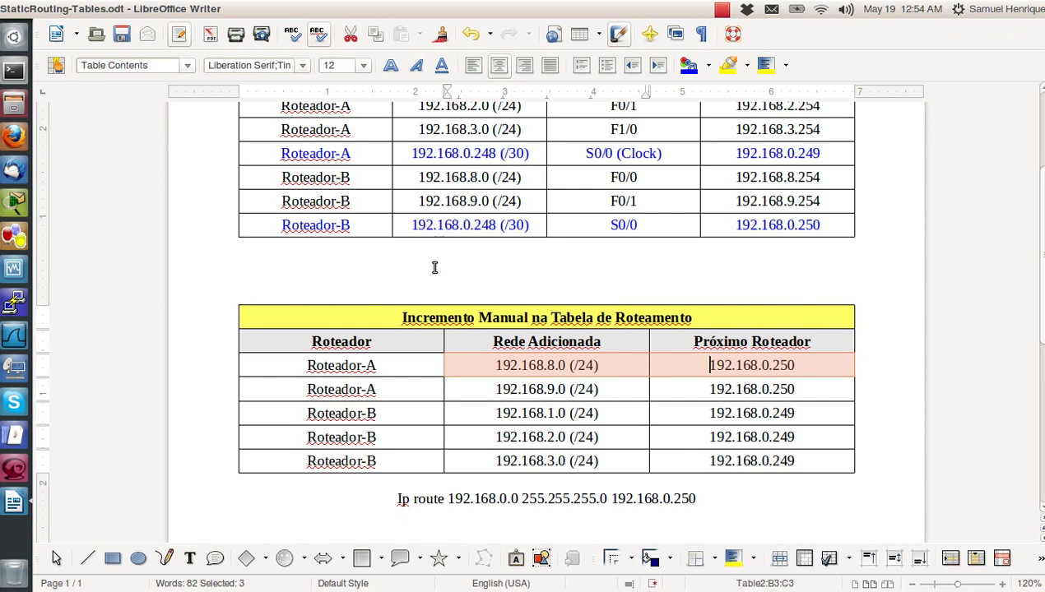
scroll(435, 267, "up", 2)
scroll(644, 294, "down", 3)
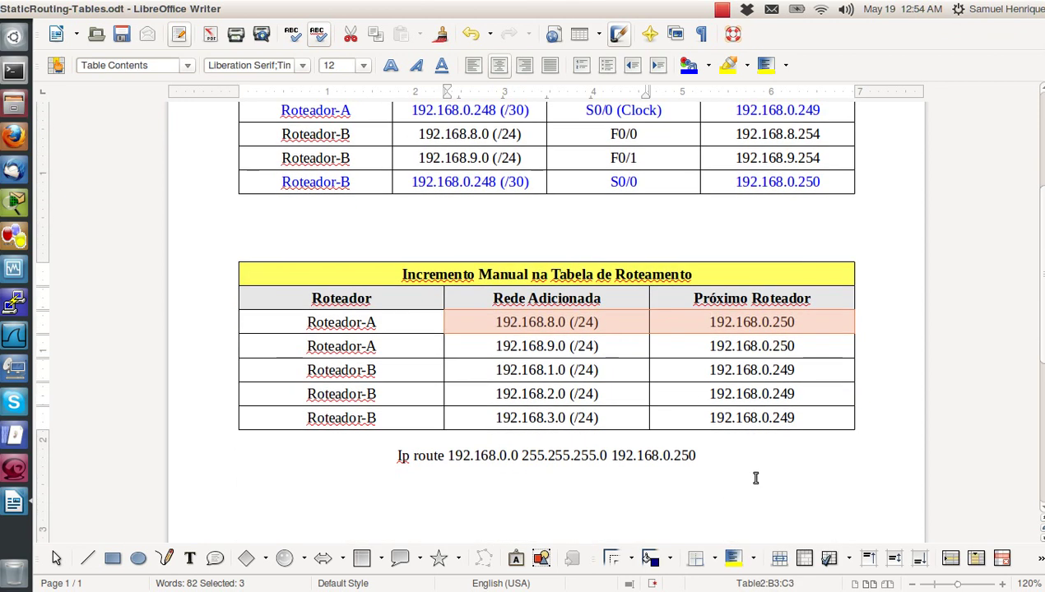
left_click(727, 457)
left_click(398, 457, "shift")
key("Delete")
Switch to Packet Tracer, open the command line of Roteador-A and enter privileged mode.
scroll(483, 386, "up", 3)
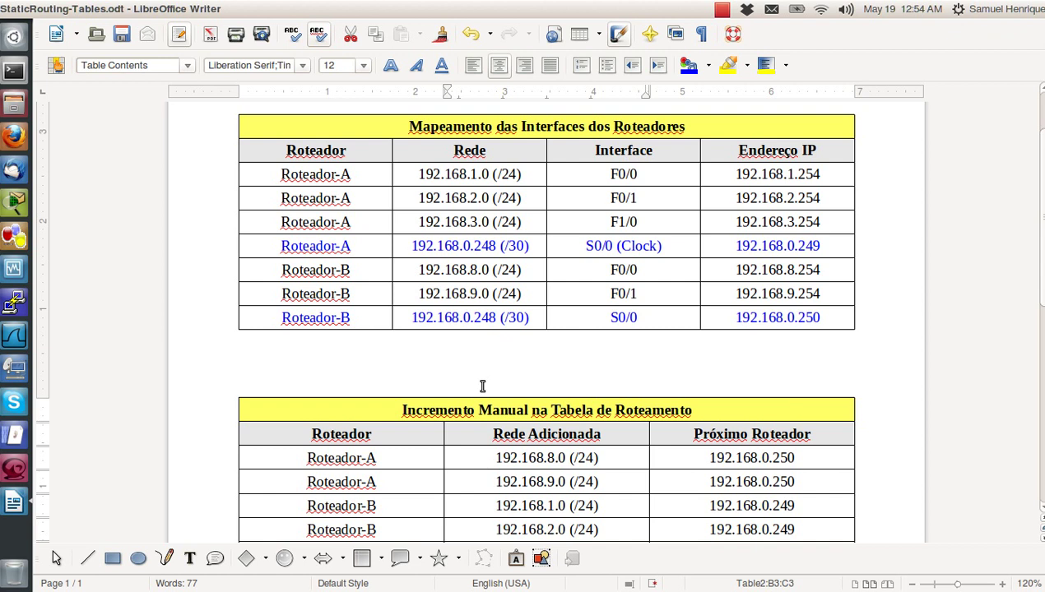
scroll(483, 386, "up", 2)
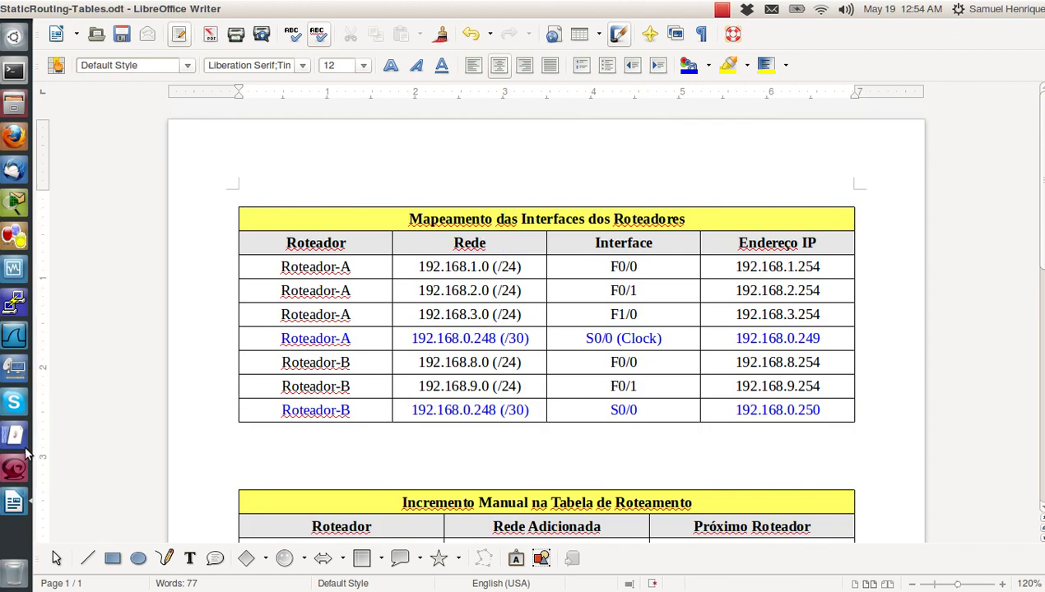
left_click(12, 270)
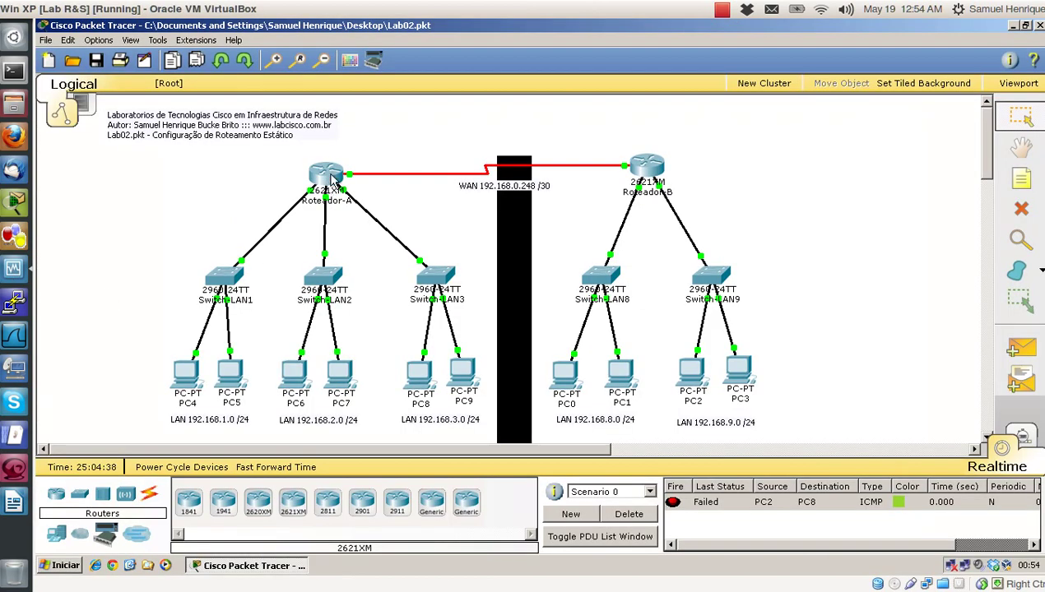
left_click(333, 179)
left_click(761, 110)
key("Return")
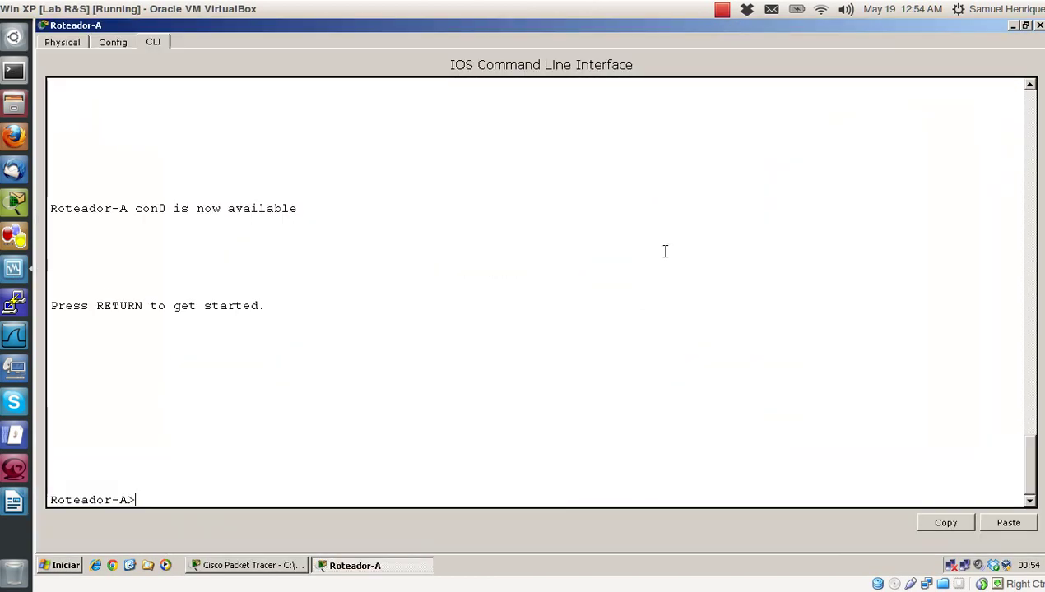
key("Return")
type("en")
key("Return")
Show the IP routing table of Roteador-A with show ip route.
type("show ip route")
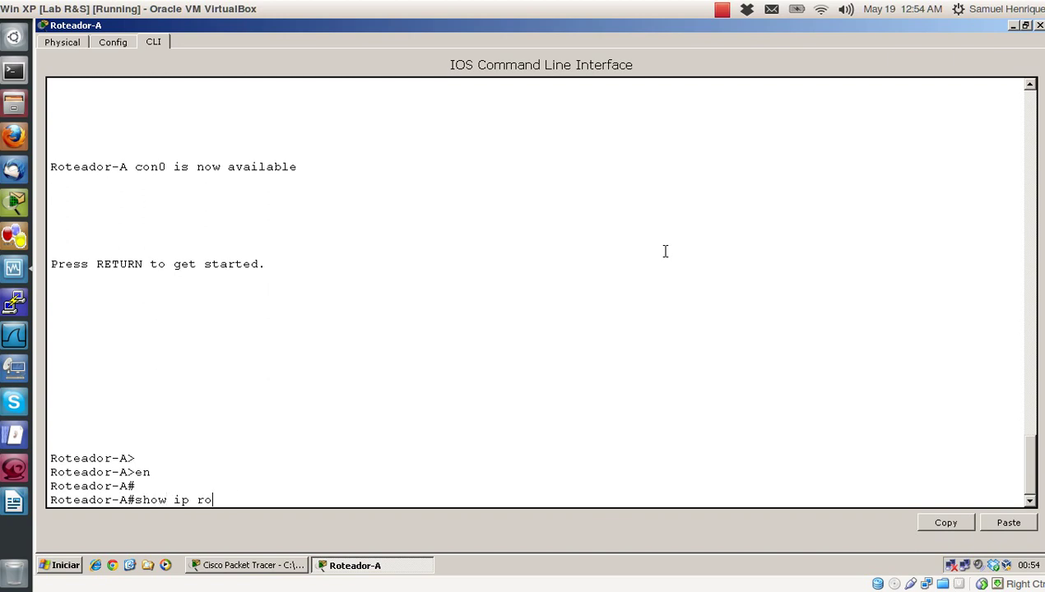
key("Return")
key("Return")
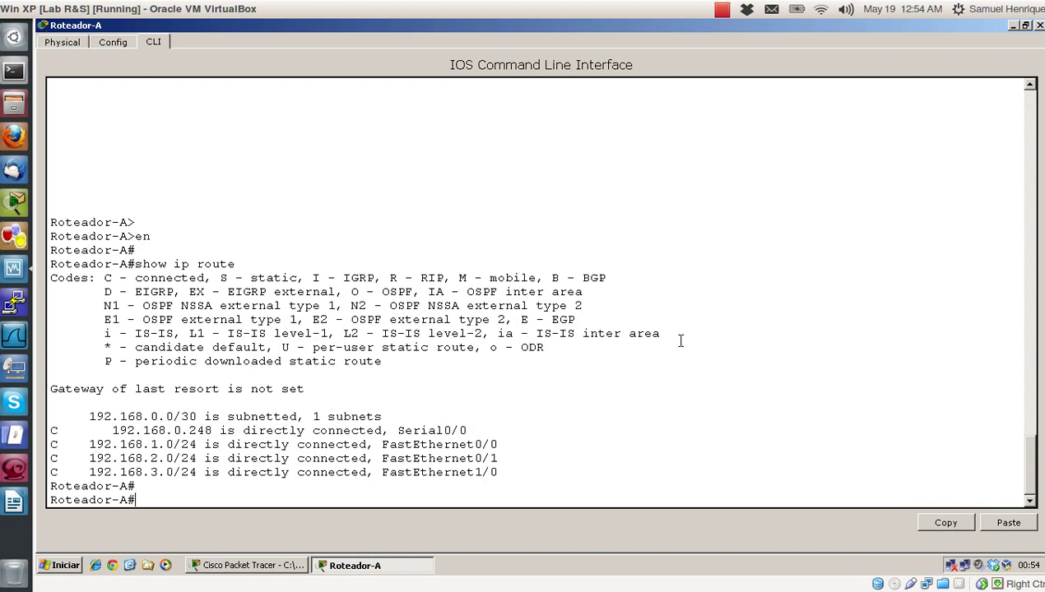
Enter global configuration mode on Roteador-A and add a static route to 192.168.8.0 255.255.255.0 via 192.168.0.250.
key("Return")
type("conf t")
key("Return")
key("Return")
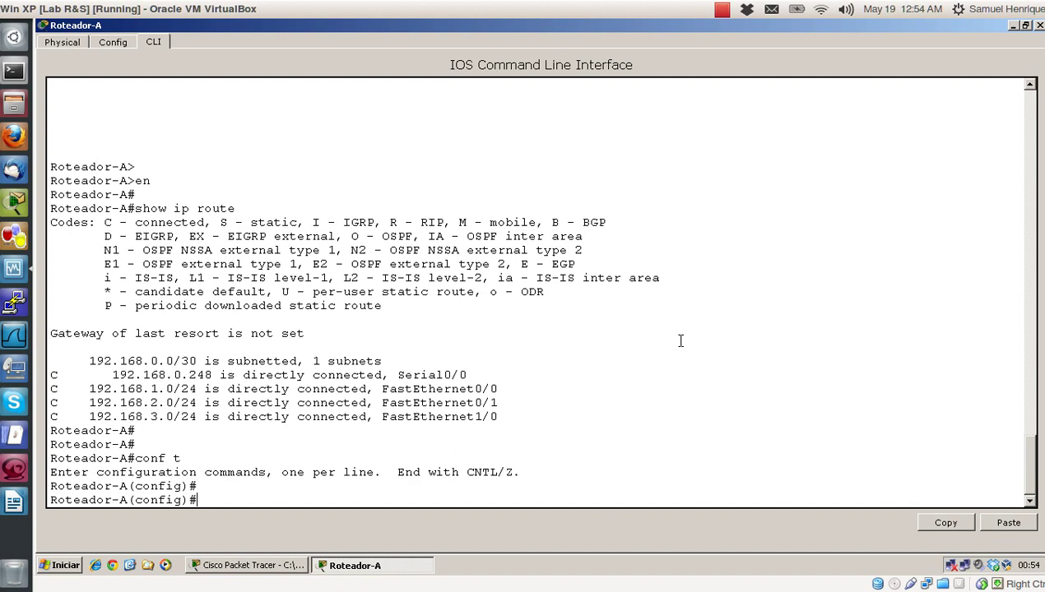
type("ip route 192.168.8.0 255.2")
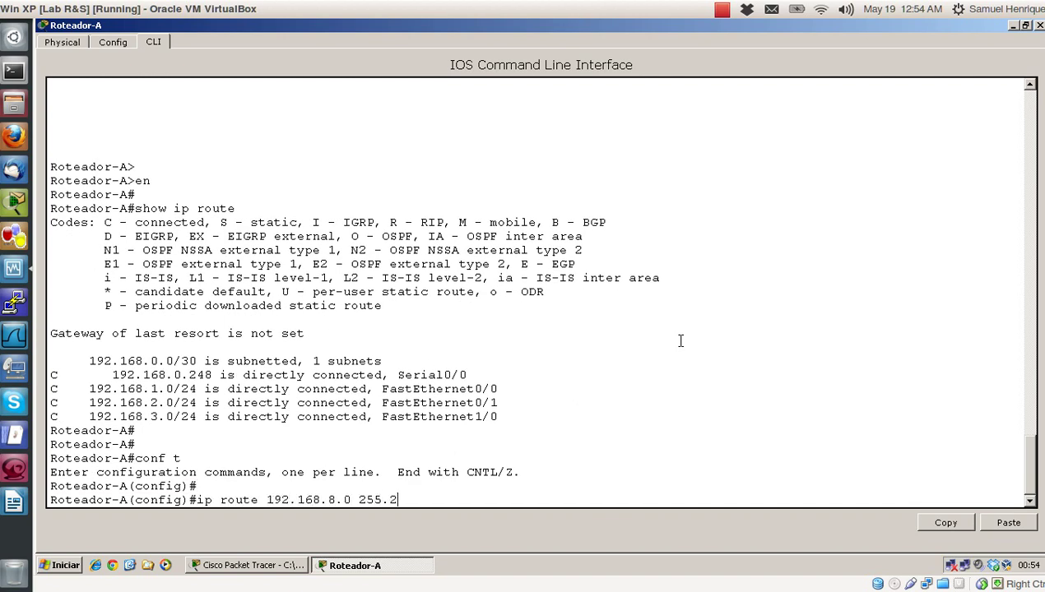
type("55.255.0 192.168.")
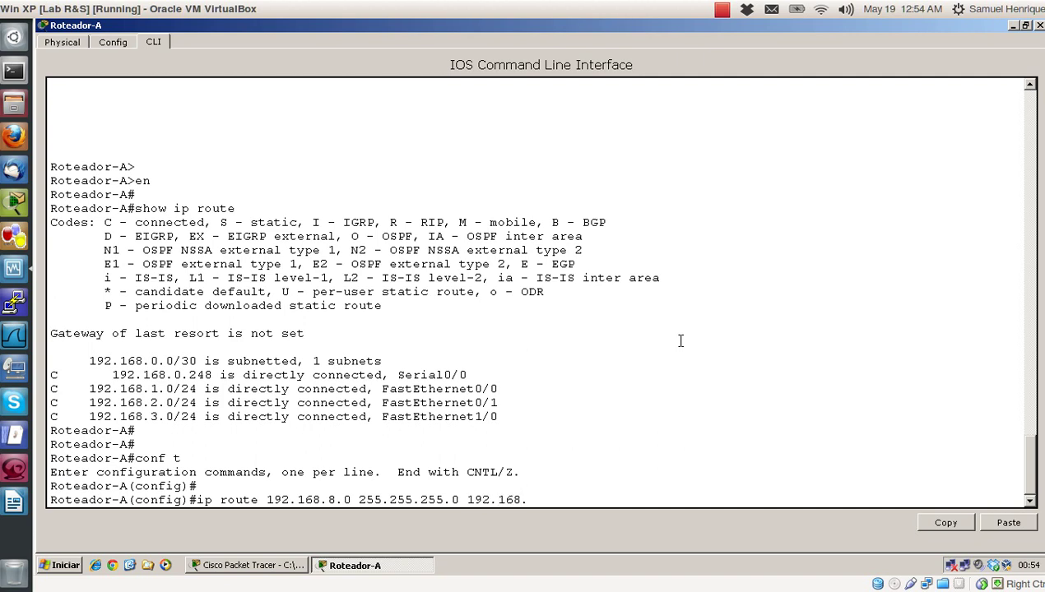
type("0.250")
key("Return")
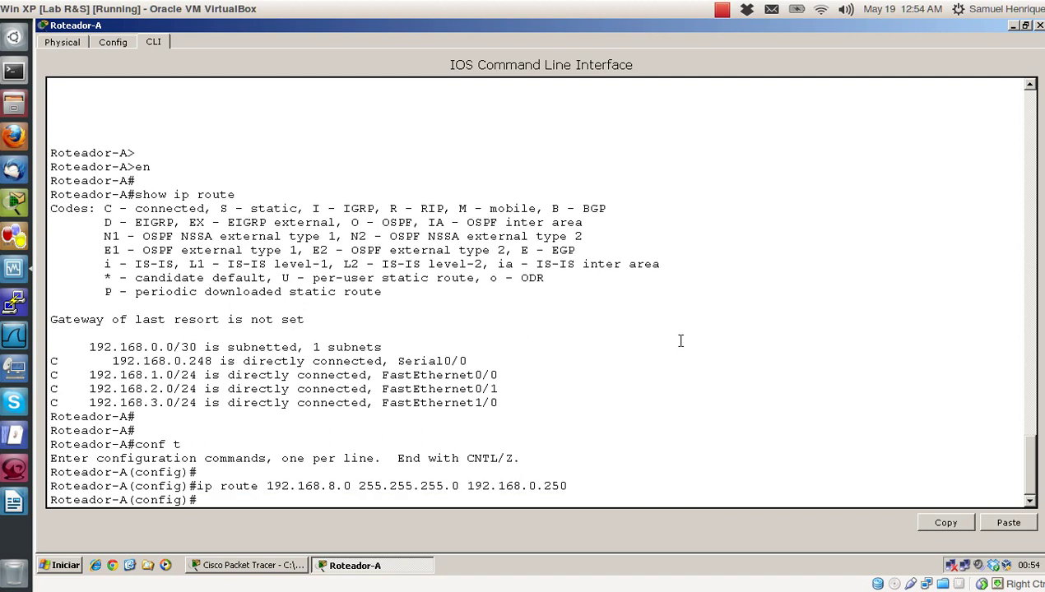
Add a second static route on Roteador-A to 192.168.9.0 255.255.255.0 via 192.168.0.250 by adapting the previous command.
key("Up")
key("Left")
key("Left")
key("Left")
key("Left")
key("Left")
key("Left")
key("Left")
key("Left")
key("Left")
key("Left")
key("Left")
key("Left")
key("Left")
key("Left")
key("Left")
key("Left")
key("Left")
key("Left")
key("Left")
key("Left")
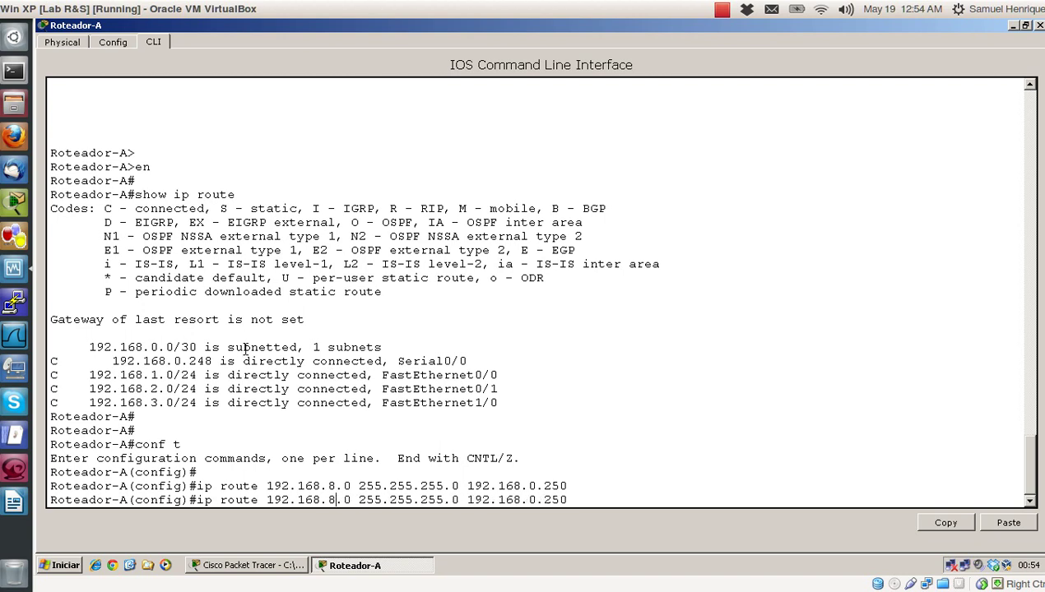
key("BackSpace")
type("9")
key("Return")
key("Return")
key("Return")
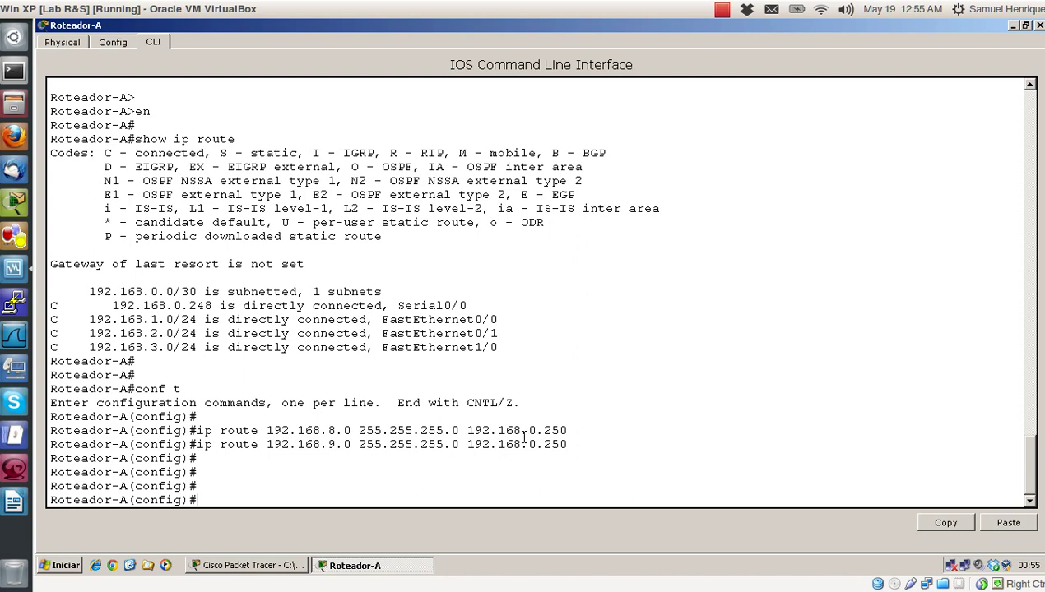
Compare the two static routes entered on Roteador-A with the interface and routing tables in StaticRouting-Tables.odt.
left_click_drag(567, 445, 43, 425)
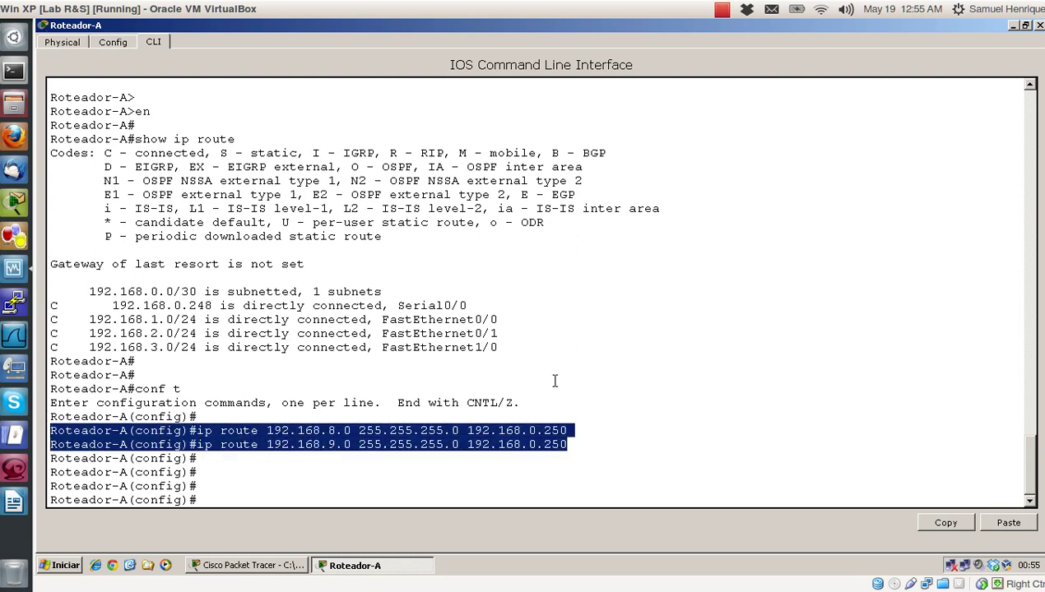
left_click_drag(581, 447, 22, 421)
left_click(362, 376)
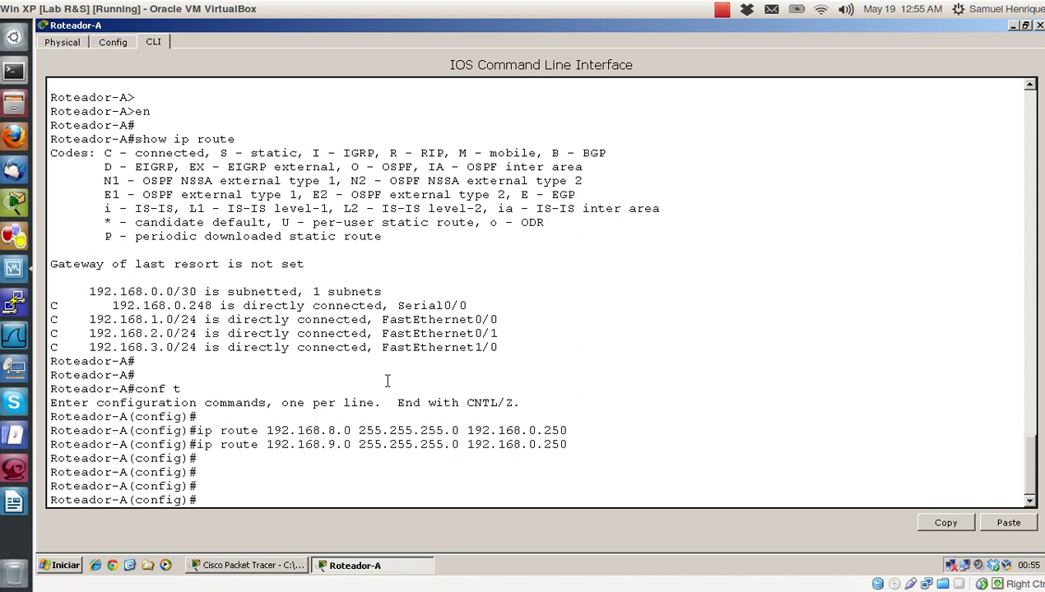
left_click(16, 501)
scroll(488, 304, "down", 2)
scroll(486, 353, "down", 2)
scroll(737, 226, "up", 4)
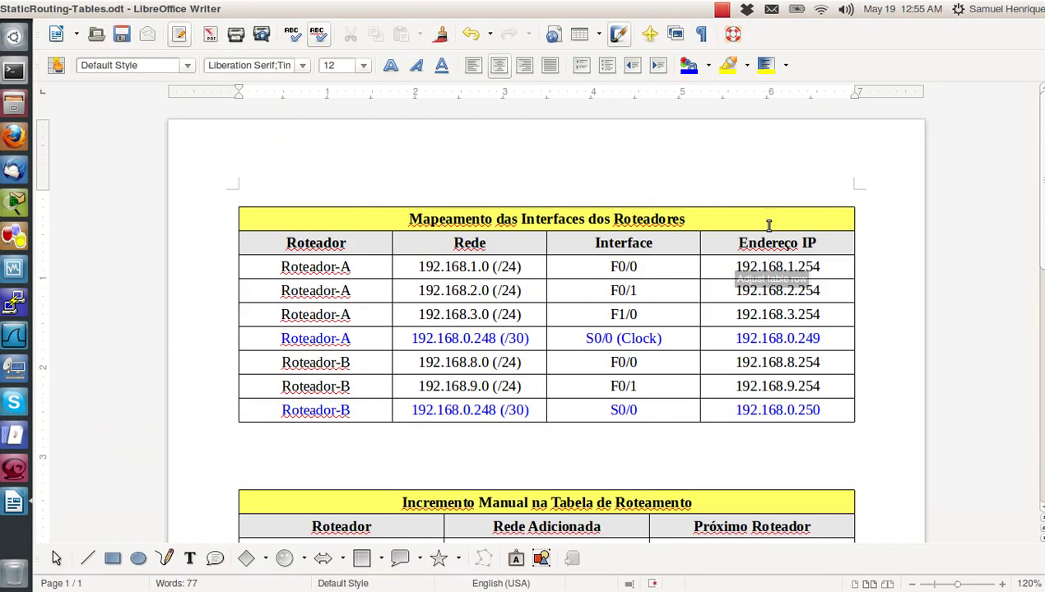
scroll(625, 404, "down", 2)
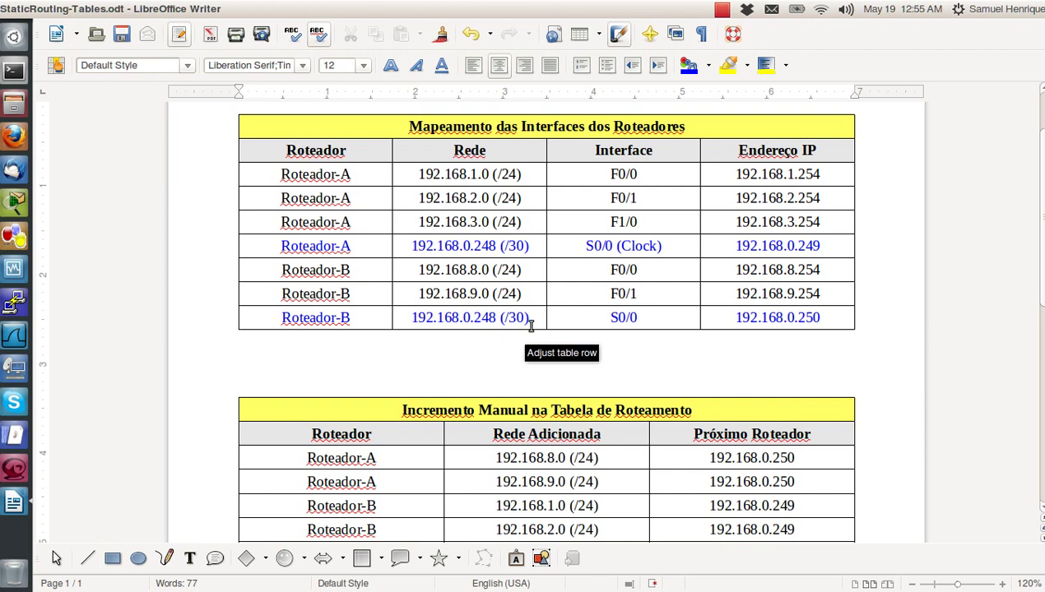
key("ctrl+b")
key("ctrl+u")
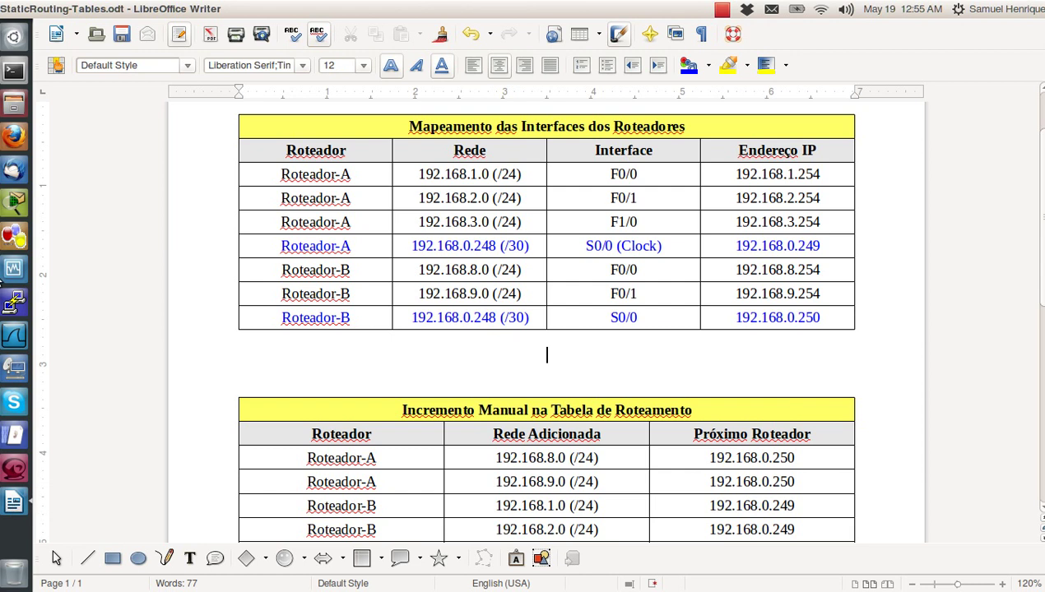
Return to Packet Tracer and display Roteador-A's routing table from configuration mode with do show ip route.
left_click(14, 269)
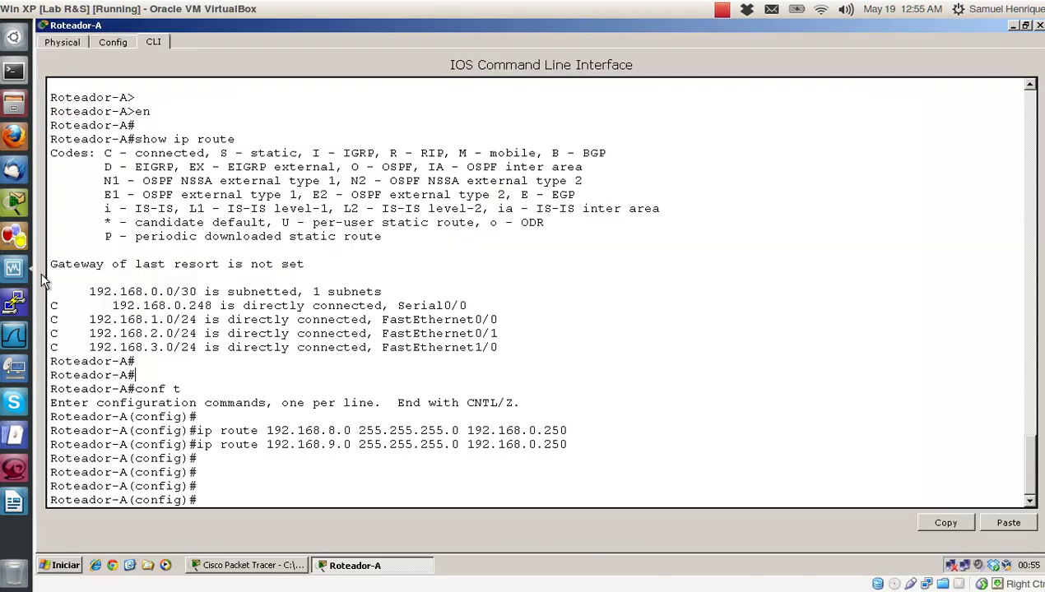
type("do show ip route")
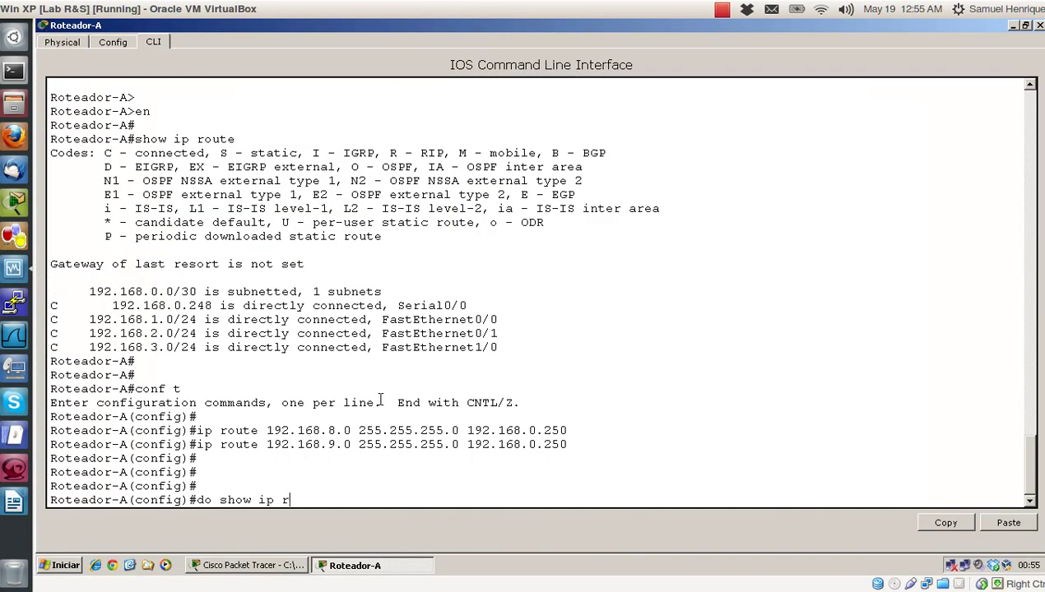
key("Return")
key("Return")
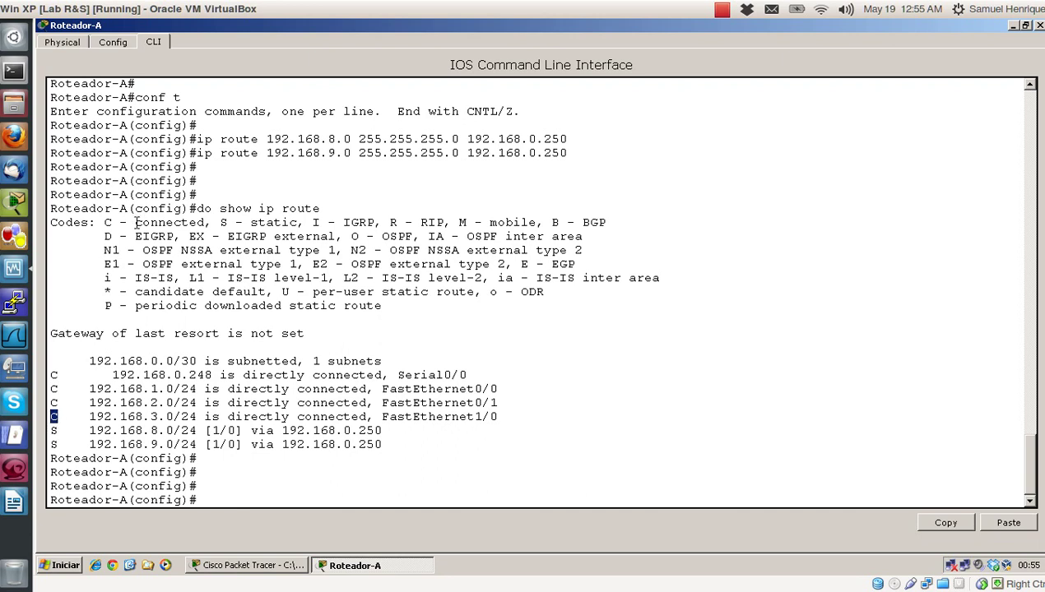
Examine the connected and static codes in the routing table, and the destination and next hop of the 192.168.8.0/24 route.
left_click_drag(137, 222, 205, 216)
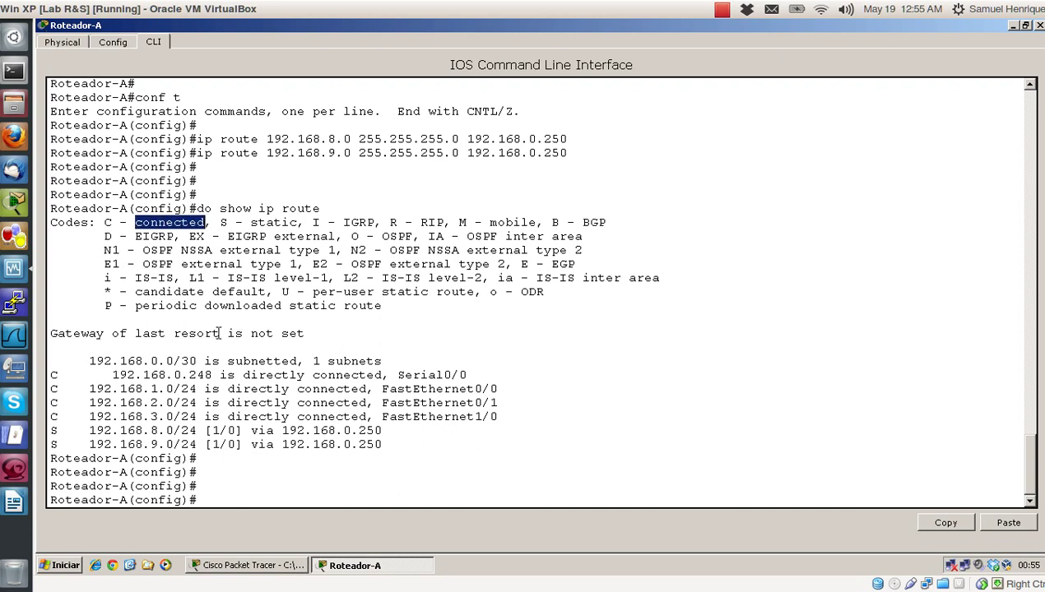
left_click_drag(58, 431, 51, 430)
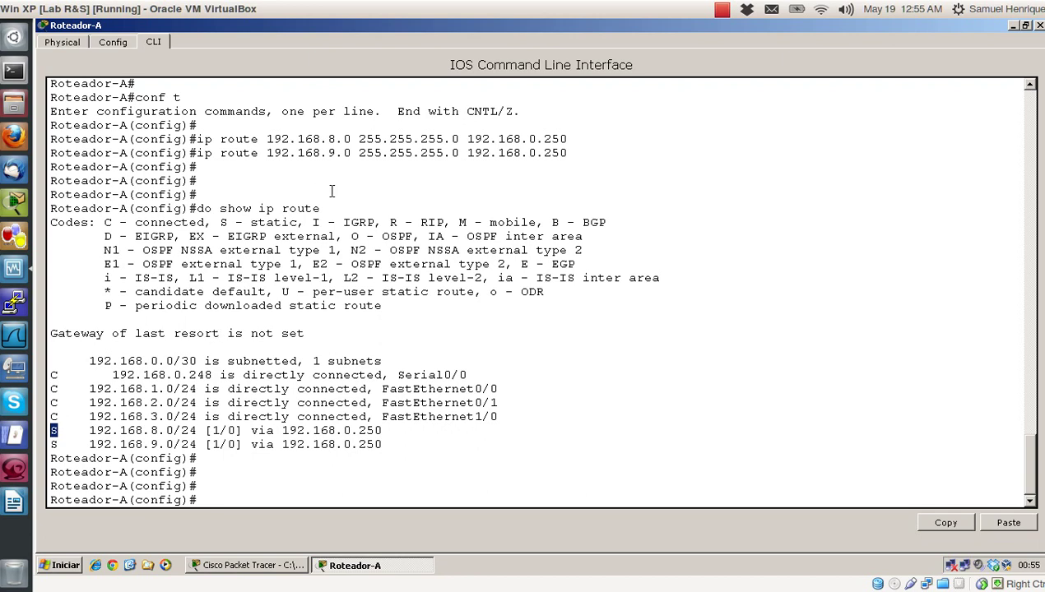
left_click_drag(221, 222, 298, 234)
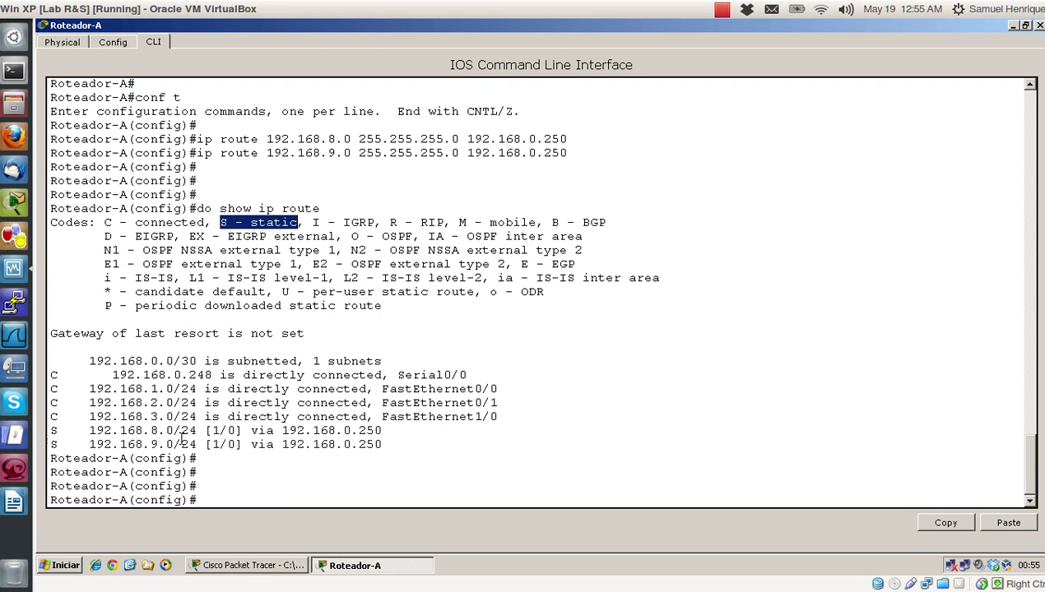
left_click_drag(90, 430, 199, 430)
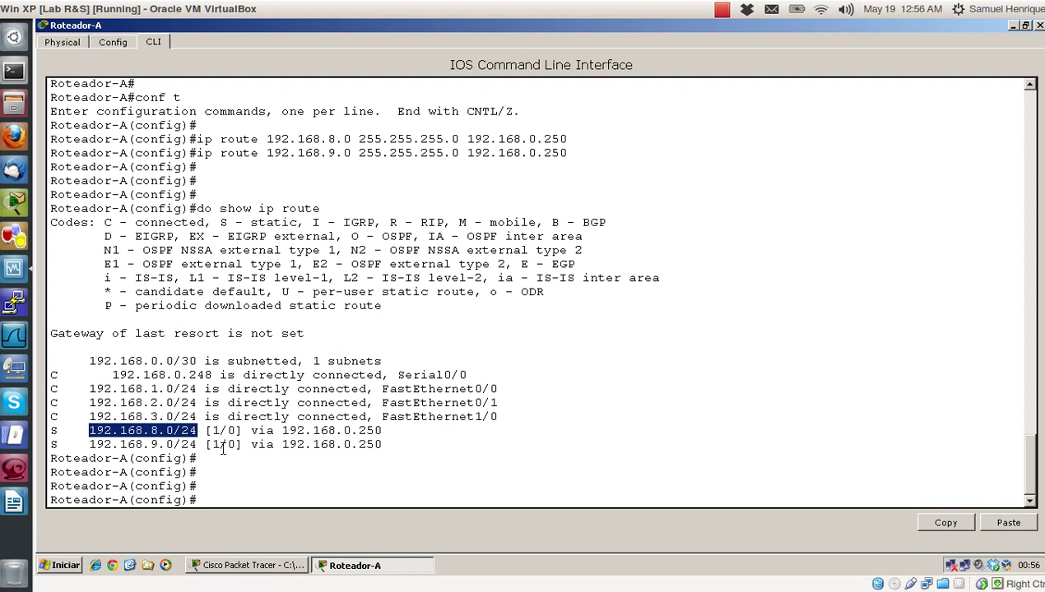
left_click_drag(279, 431, 377, 431)
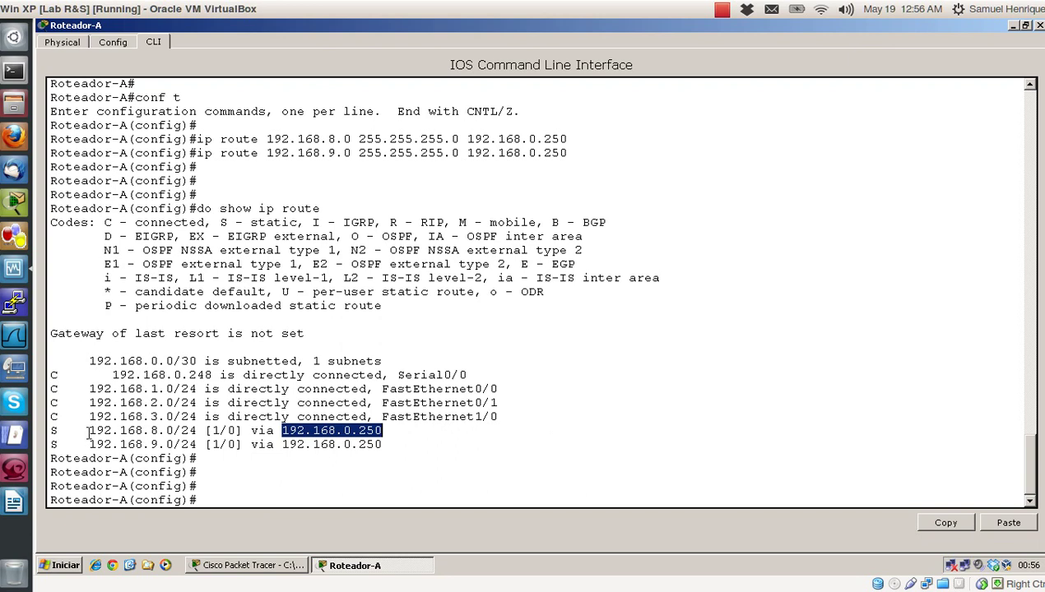
left_click_drag(88, 434, 198, 433)
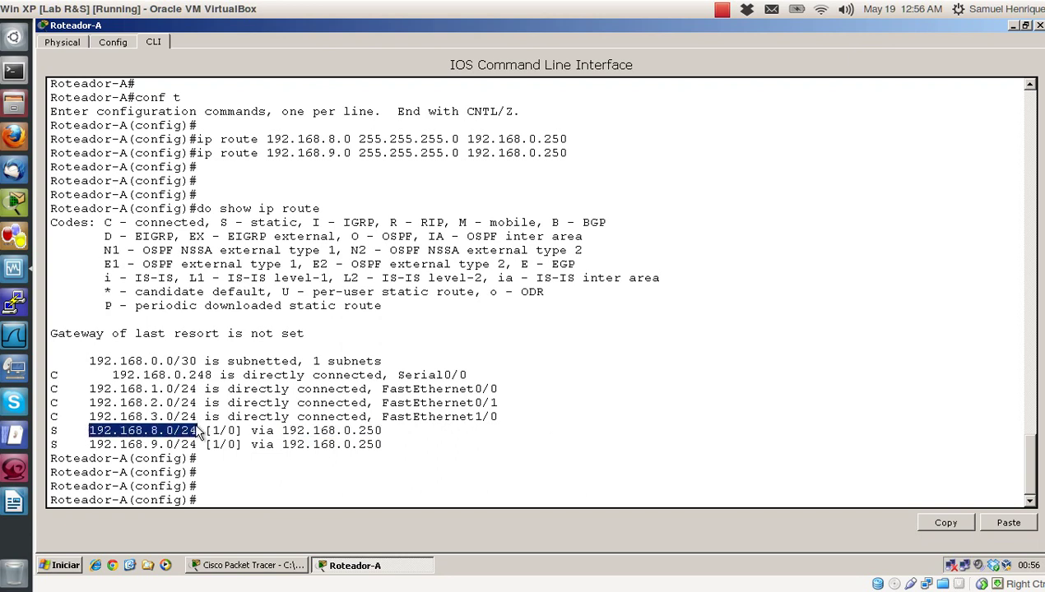
left_click_drag(49, 431, 380, 430)
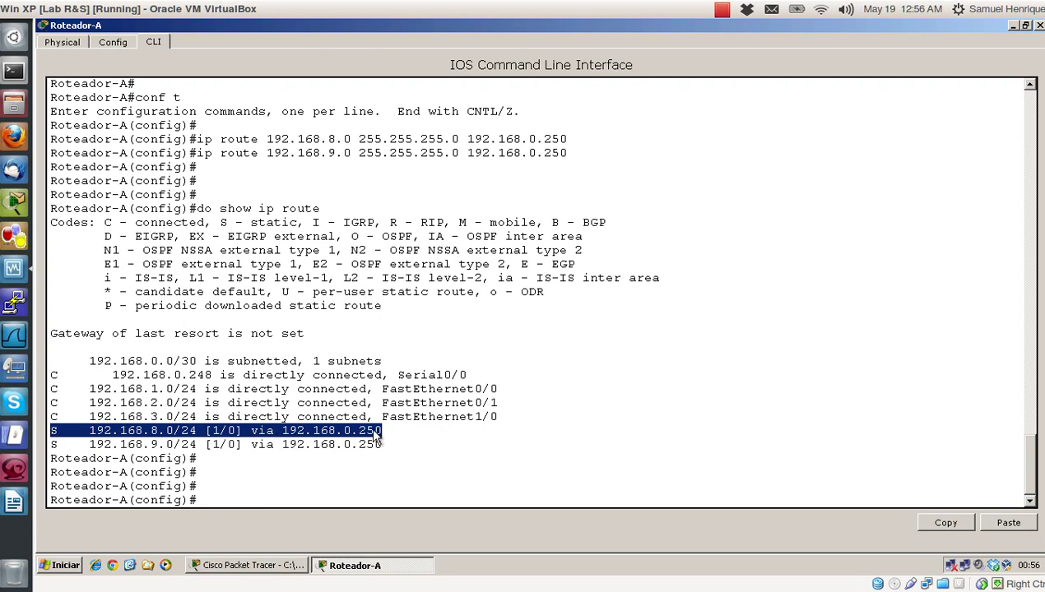
left_click(401, 433)
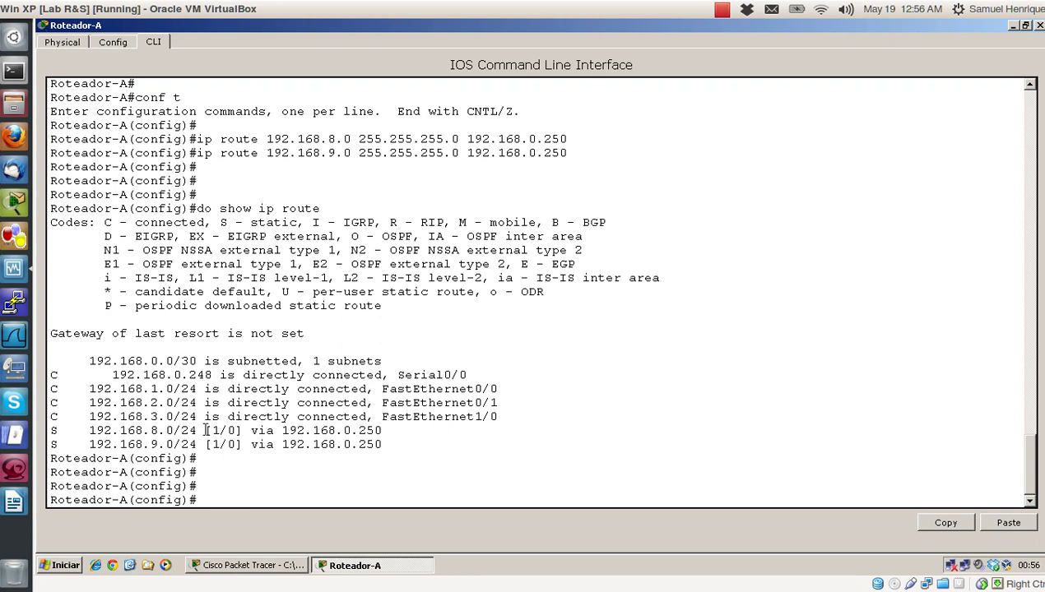
Examine the bracketed administrative distance and metric values of the static routes in Roteador-A's routing table.
left_click_drag(207, 431, 244, 430)
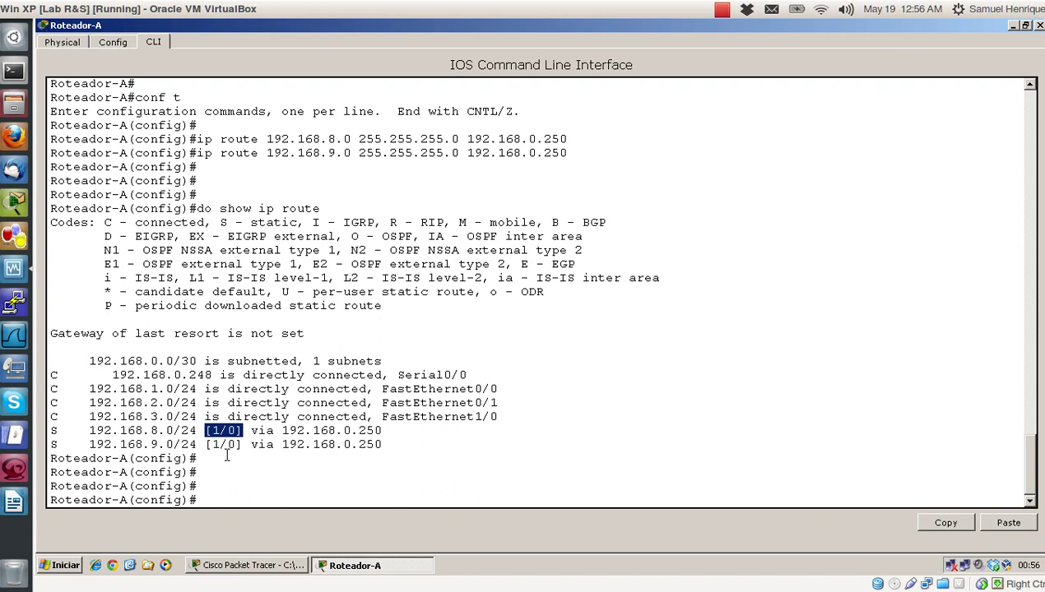
left_click_drag(207, 444, 244, 445)
left_click(439, 457)
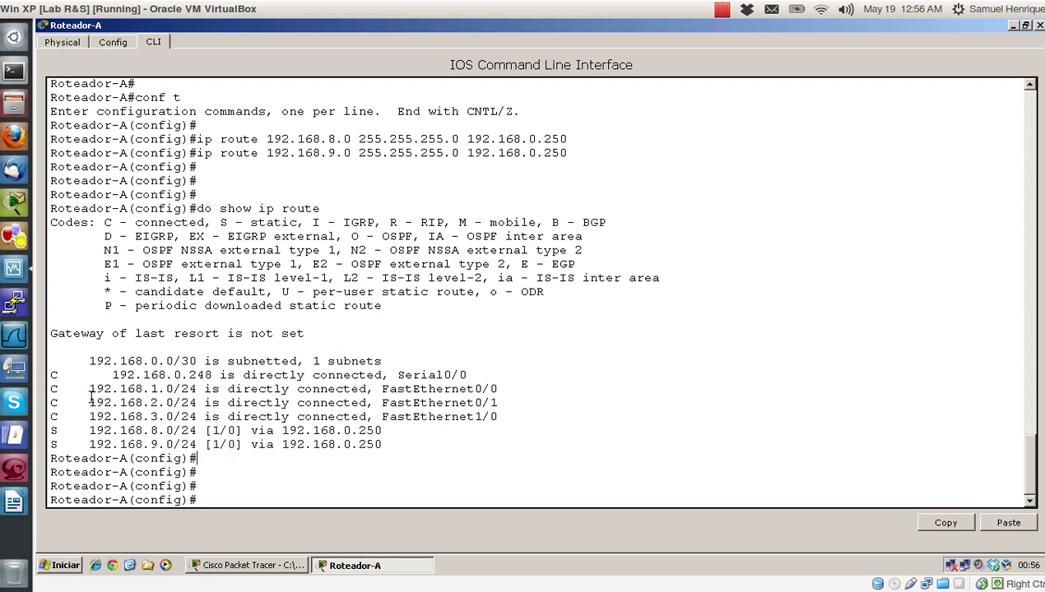
left_click_drag(213, 431, 236, 435)
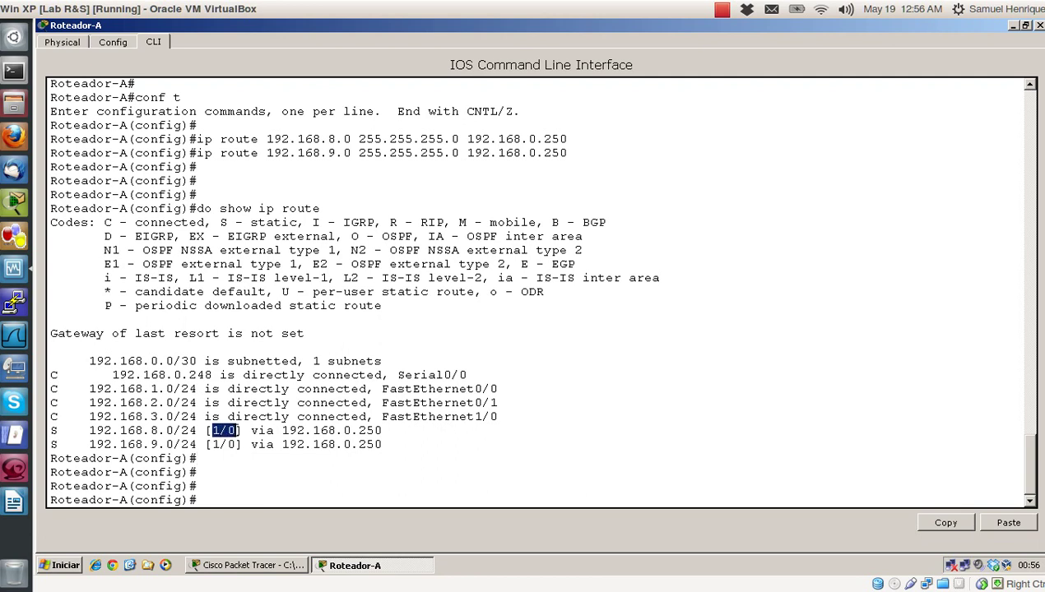
left_click(259, 431)
left_click_drag(227, 430, 234, 428)
double_click(216, 430)
left_click_drag(398, 431, 54, 443)
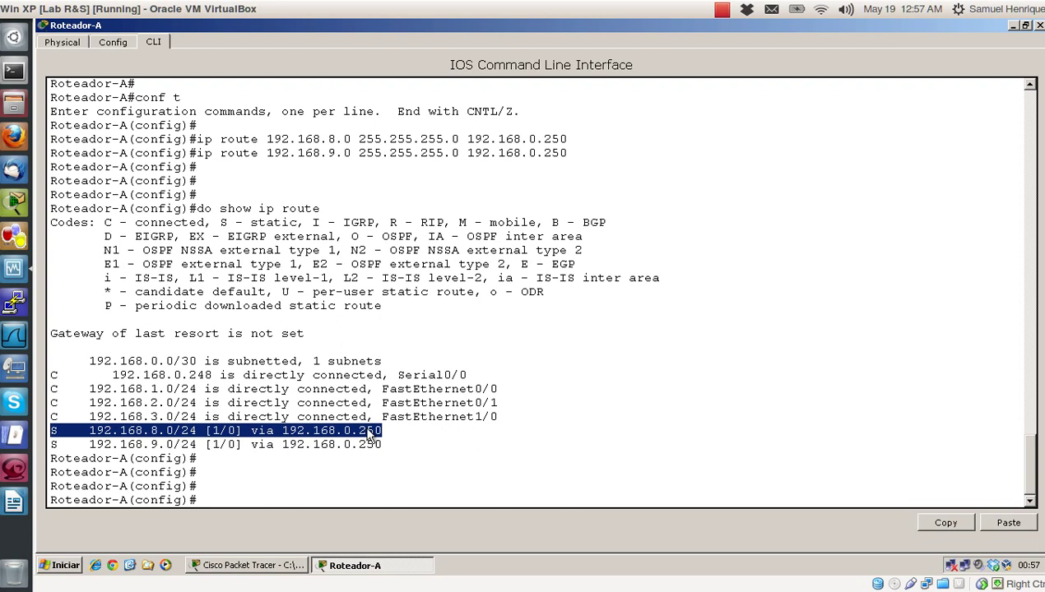
left_click_drag(385, 431, 82, 458)
triple_click(49, 430)
left_click(438, 431)
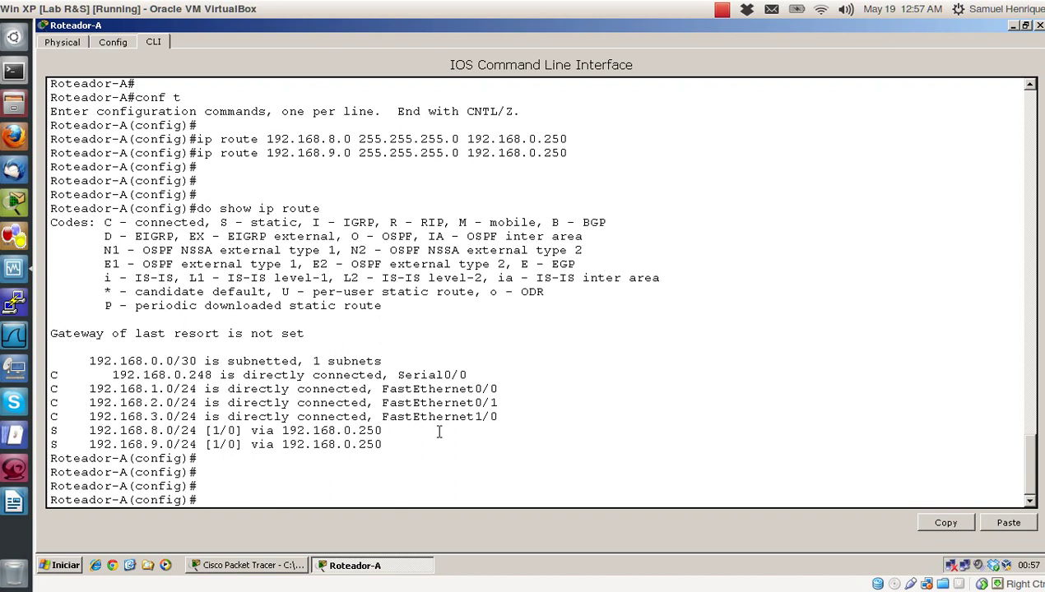
double_click(215, 430)
left_click(425, 431)
key("Return")
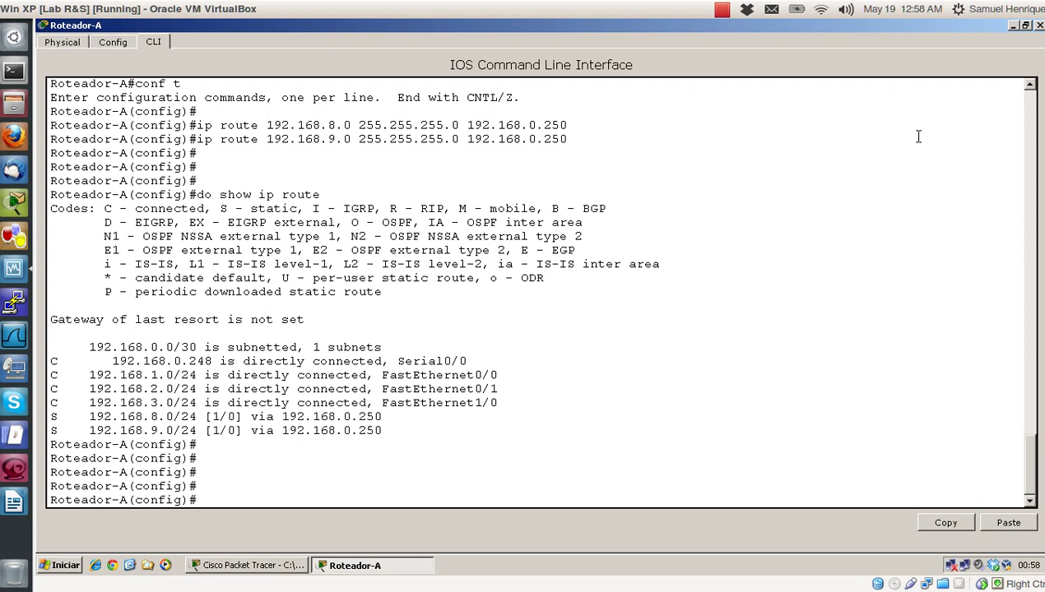
Close Roteador-A, open the command line of Roteador-B and enter privileged mode followed by global configuration mode.
left_click(1038, 27)
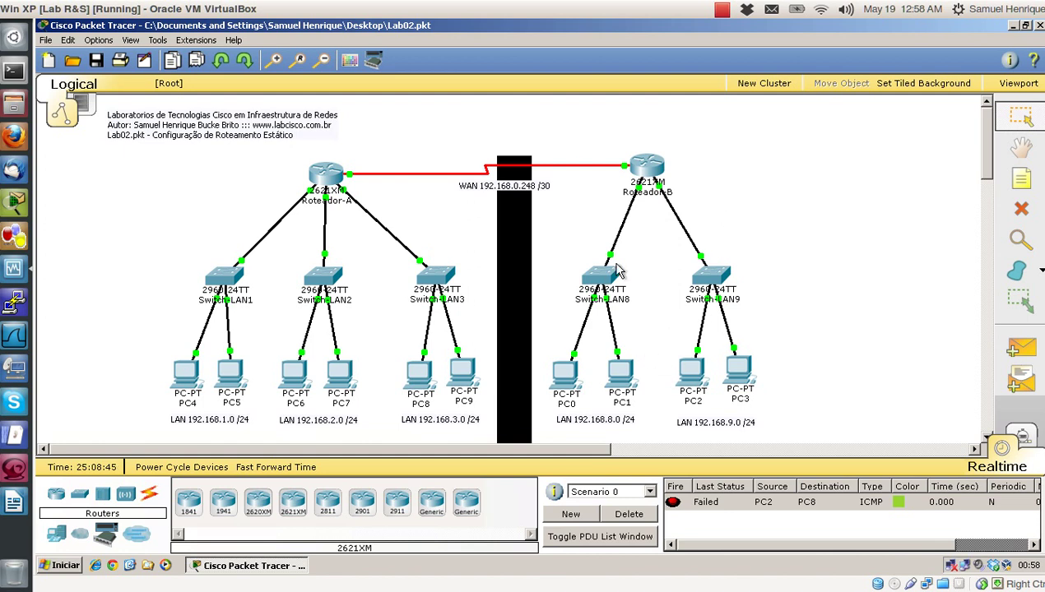
left_click(647, 170)
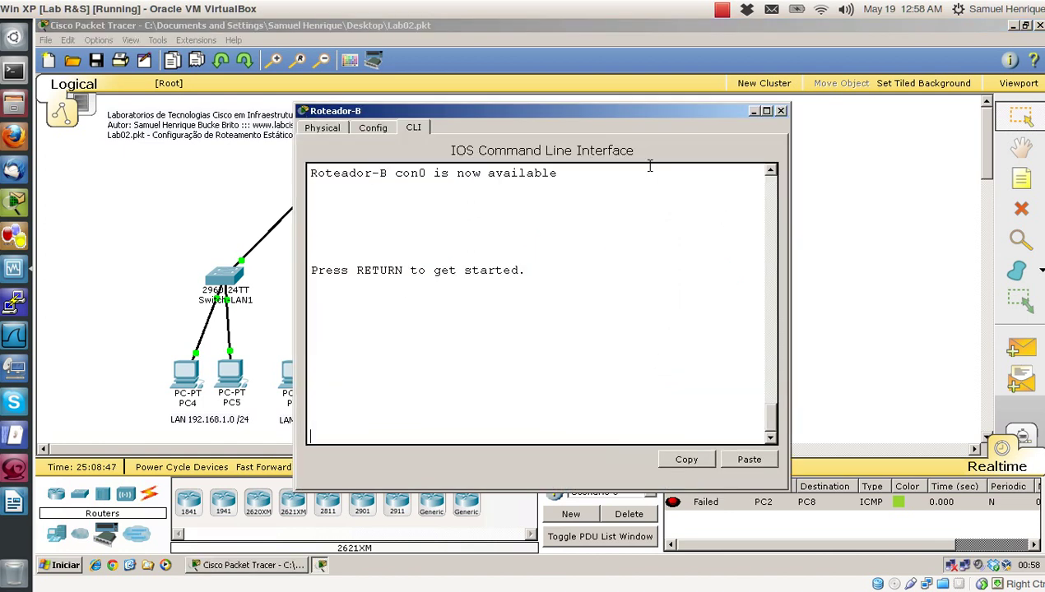
key("Return")
key("Return")
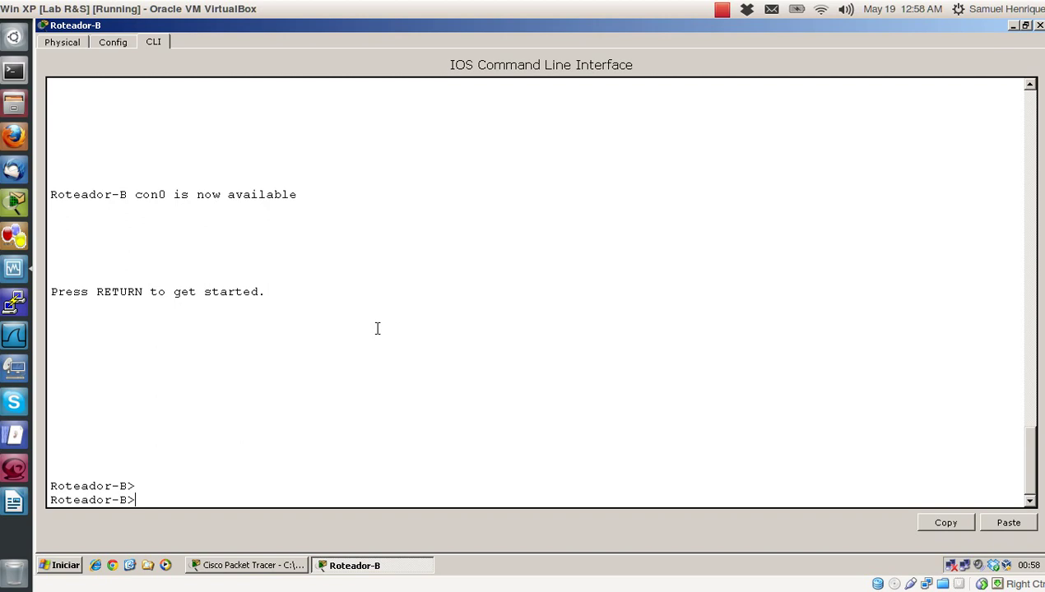
type("en")
key("Return")
type("conf t")
key("Return")
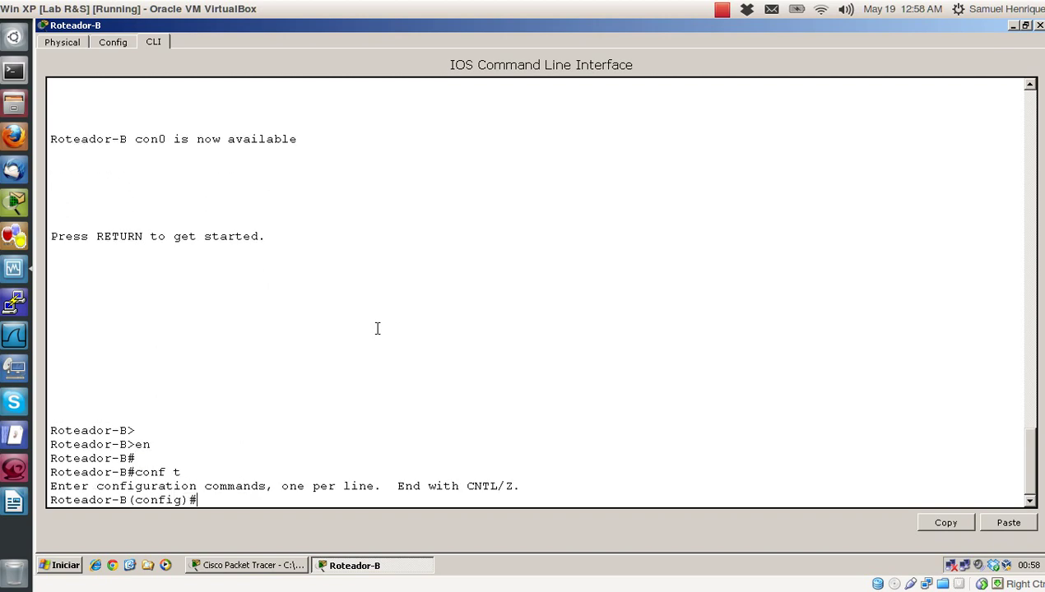
key("Return")
key("Return")
type("show ip")
key("BackSpace")
key("BackSpace")
key("BackSpace")
key("BackSpace")
key("BackSpace")
key("BackSpace")
key("BackSpace")
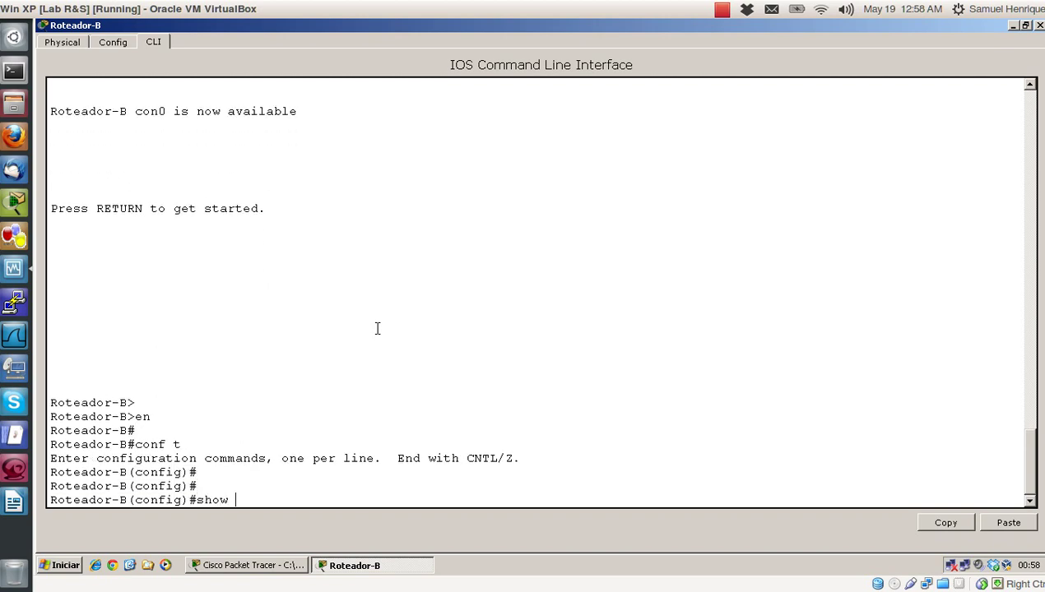
key("Return")
key("Return")
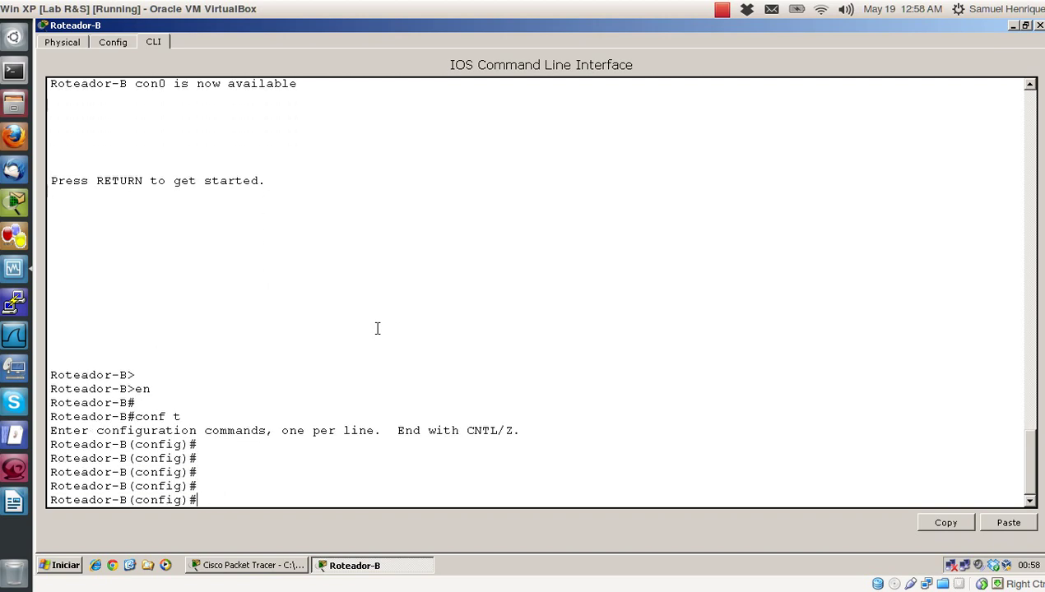
Add a static route on Roteador-B to 192.168.1.0 255.255.255.0 via 192.168.0.249.
type("ip route 192.168.1.0 2")
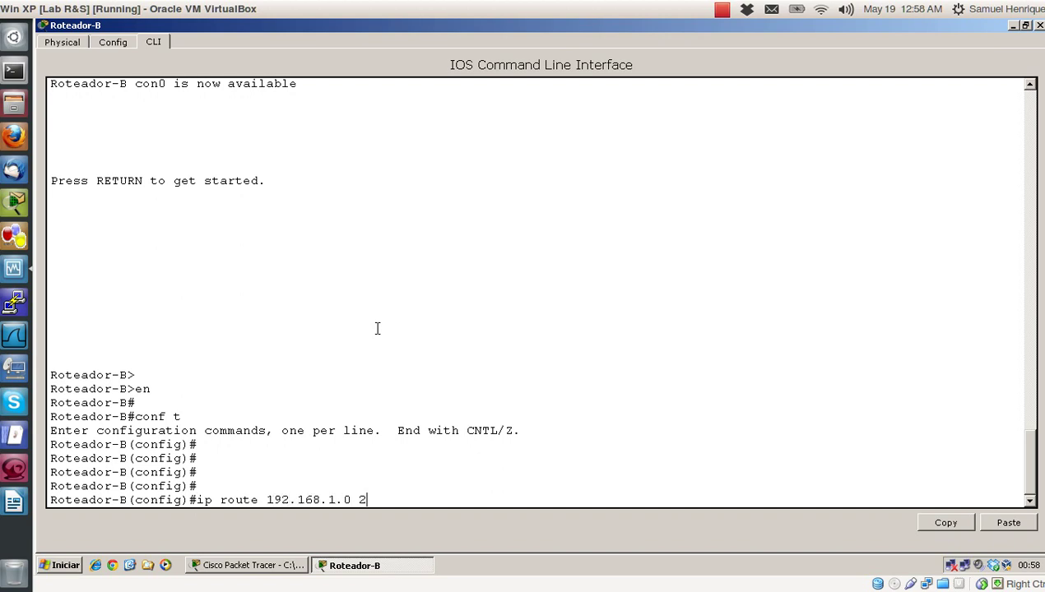
type("55.255.255.0 192.168.0.2")
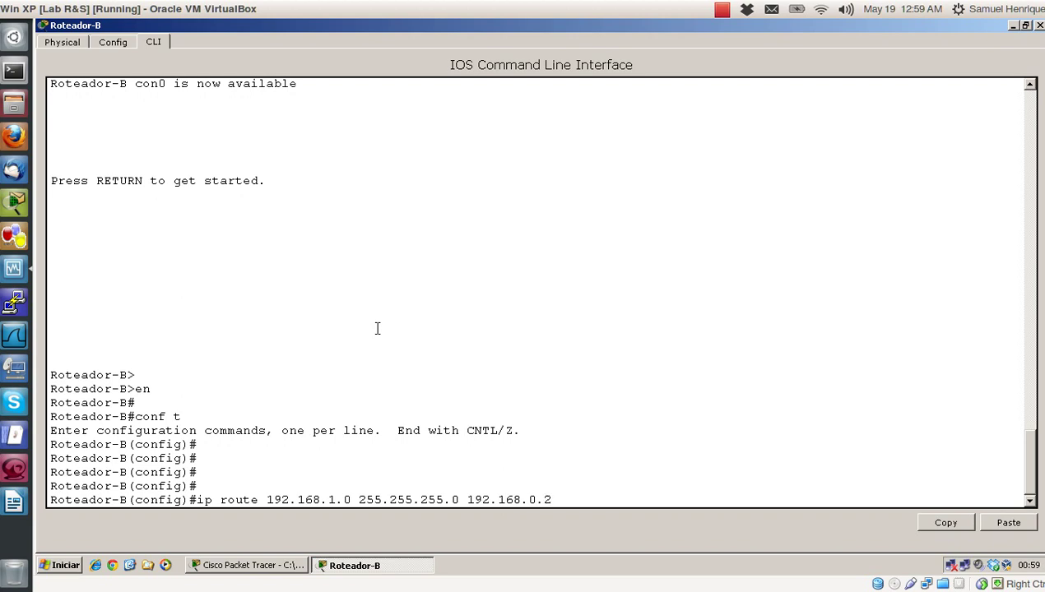
type("49")
key("Return")
Adapt the previous command to add a static route on Roteador-B to 192.168.2.0 255.255.255.0 via 192.168.0.249.
key("Up")
key("Left")
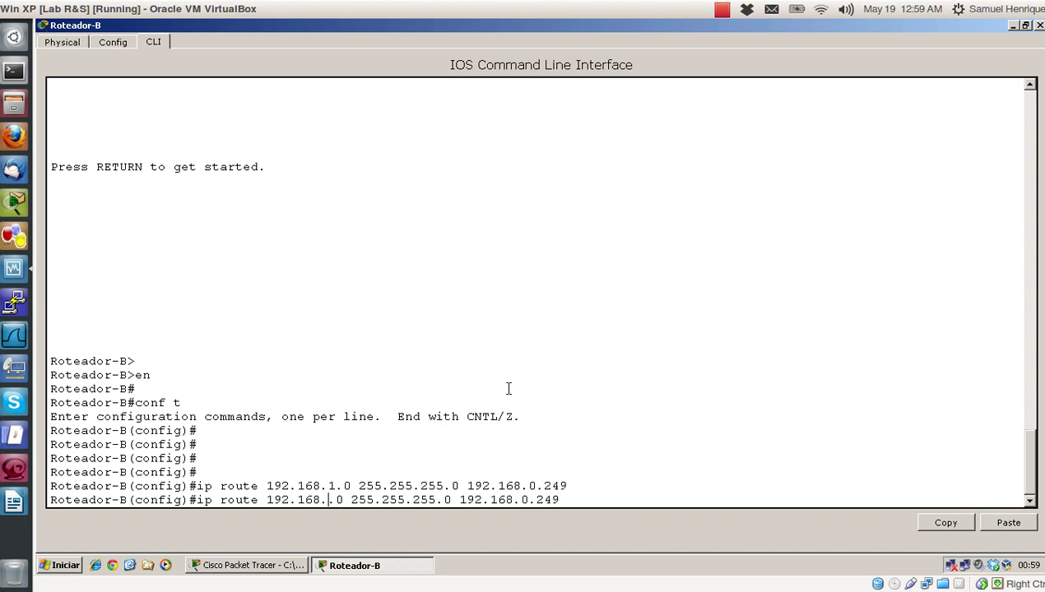
key("BackSpace")
type("2")
key("Return")
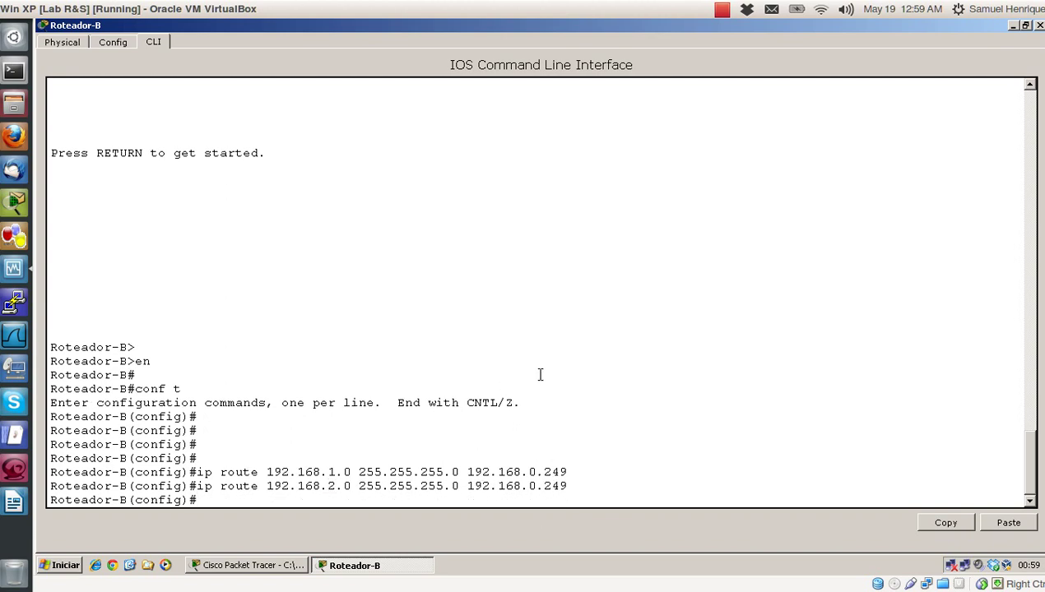
Add a third static route on Roteador-B to 192.168.3.0 255.255.255.0 via 192.168.0.249 by editing the last command.
key("Up")
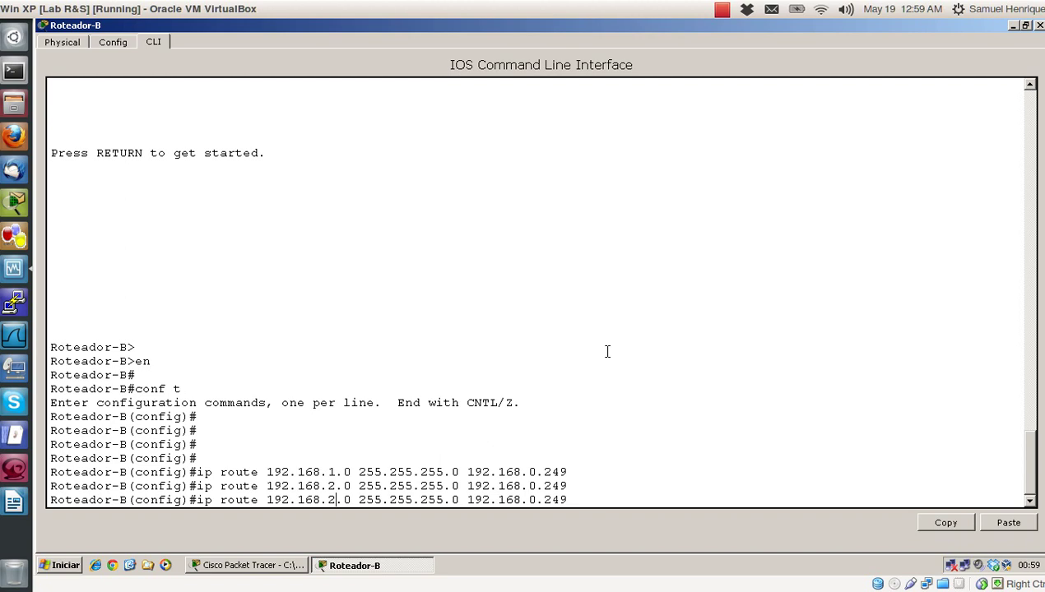
key("BackSpace")
type("3")
key("Return")
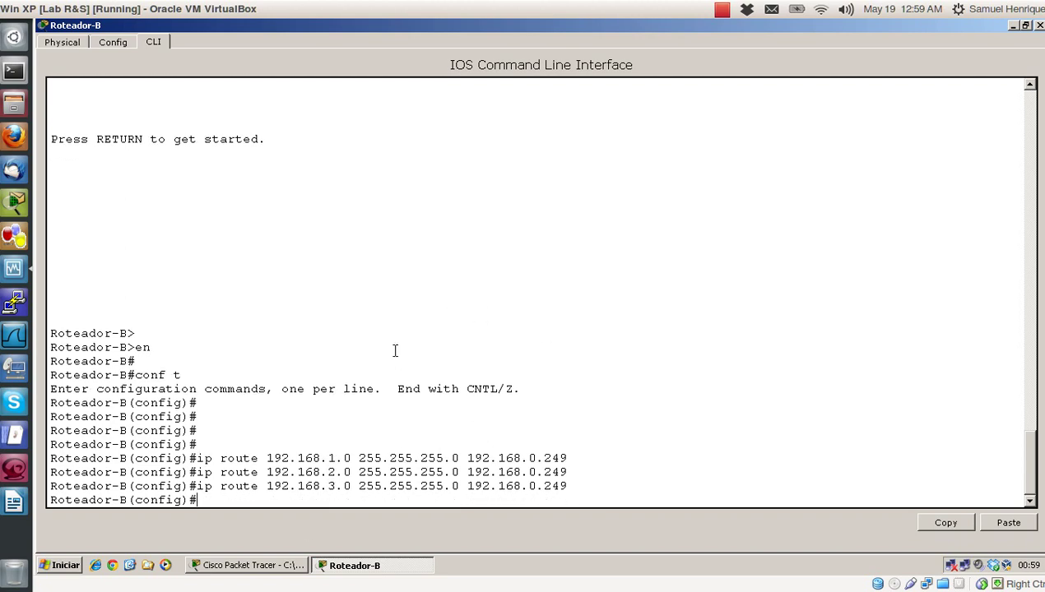
Leave global configuration mode on Roteador-B and save its running configuration with the wr command.
key("Return")
key("Return")
type("end")
key("Return")
key("Return")
key("Return")
type("wr")
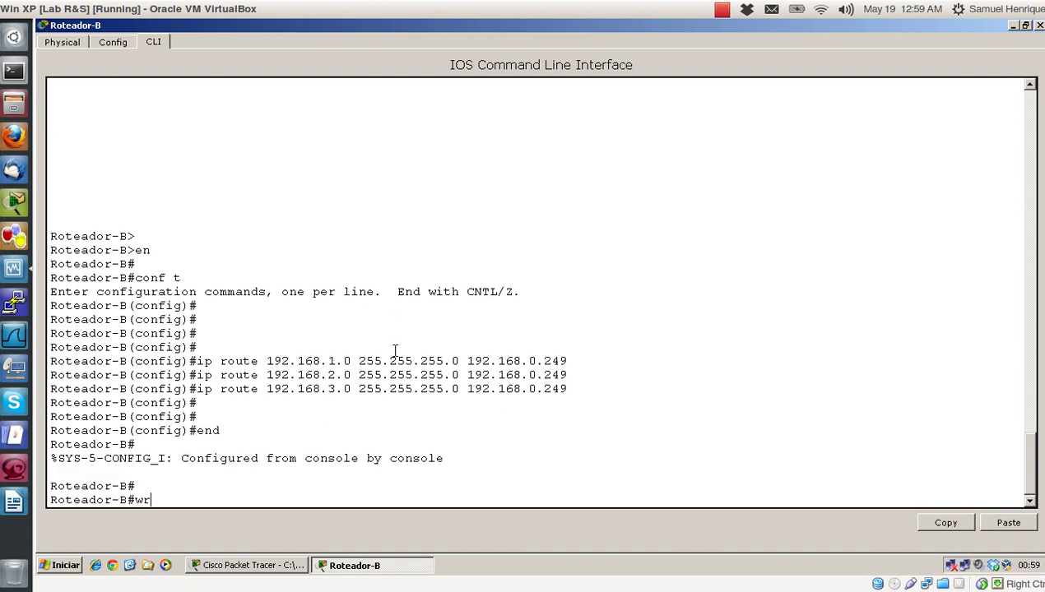
key("Return")
key("Return")
key("Return")
Display Roteador-B's IP routing table, examine its connected and static routes, and close the router window.
type("show ")
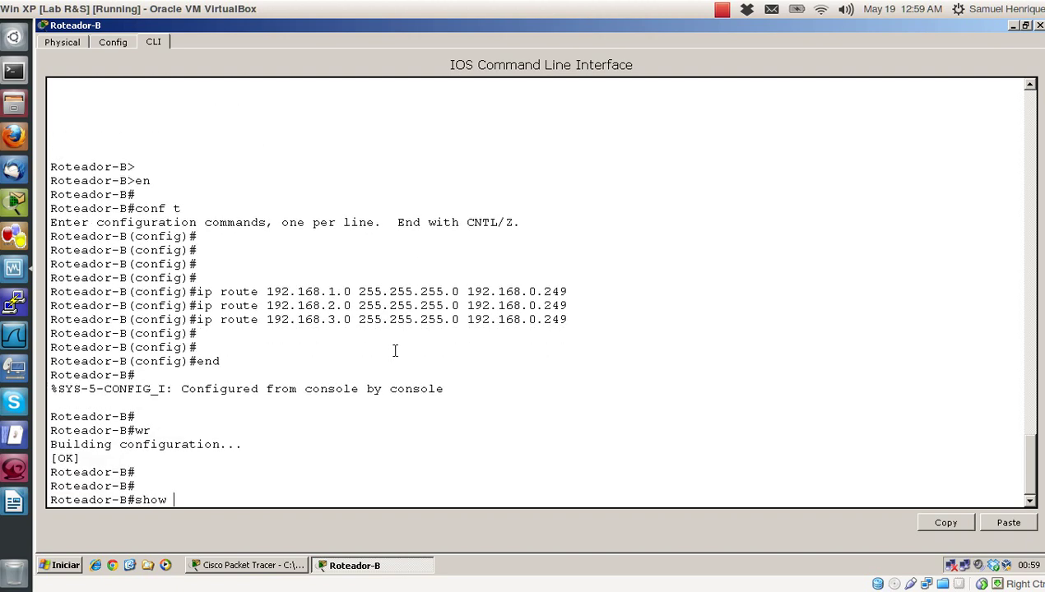
type("ip route")
key("Return")
key("Return")
key("Return")
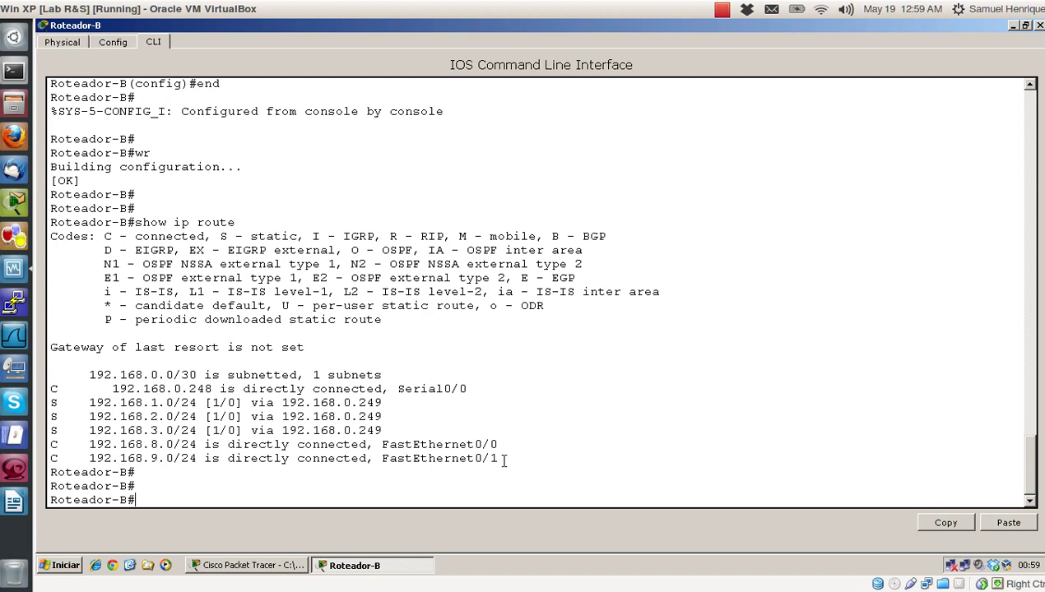
left_click_drag(503, 459, 89, 444)
left_click(396, 430)
left_click_drag(396, 430, 27, 403)
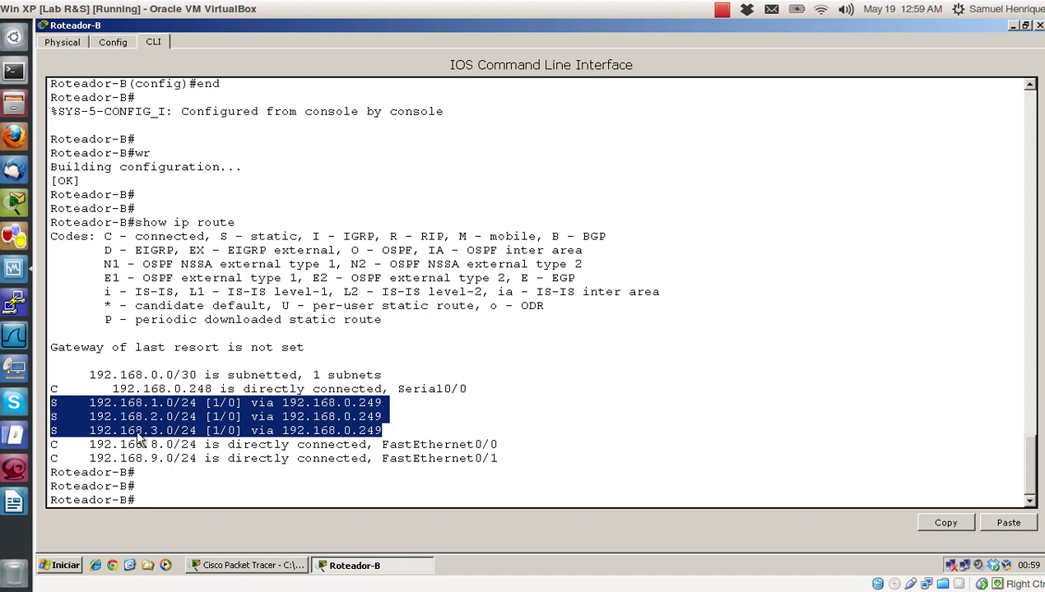
left_click(481, 303)
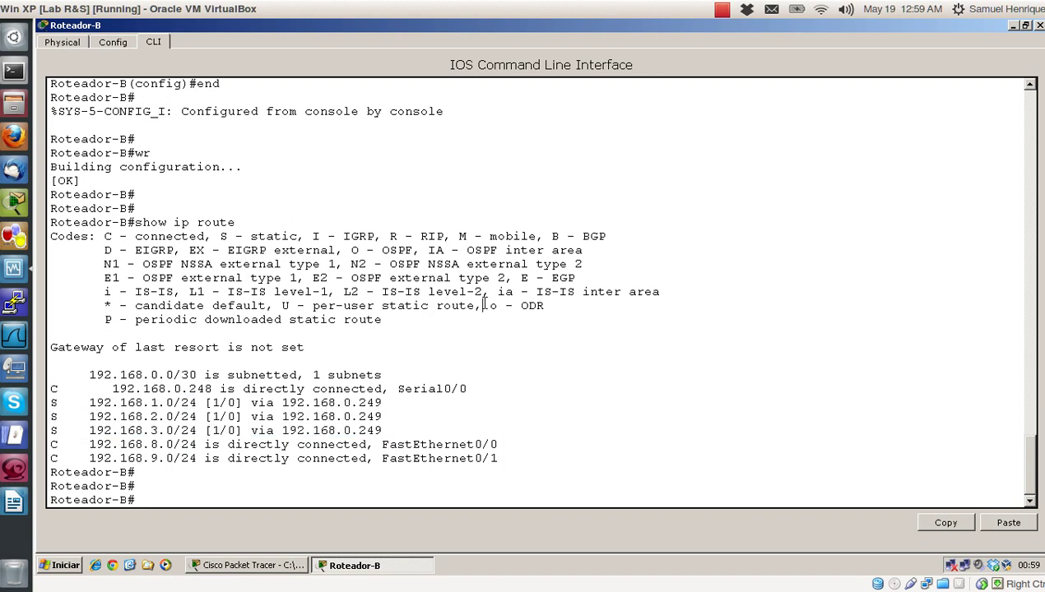
left_click(1038, 25)
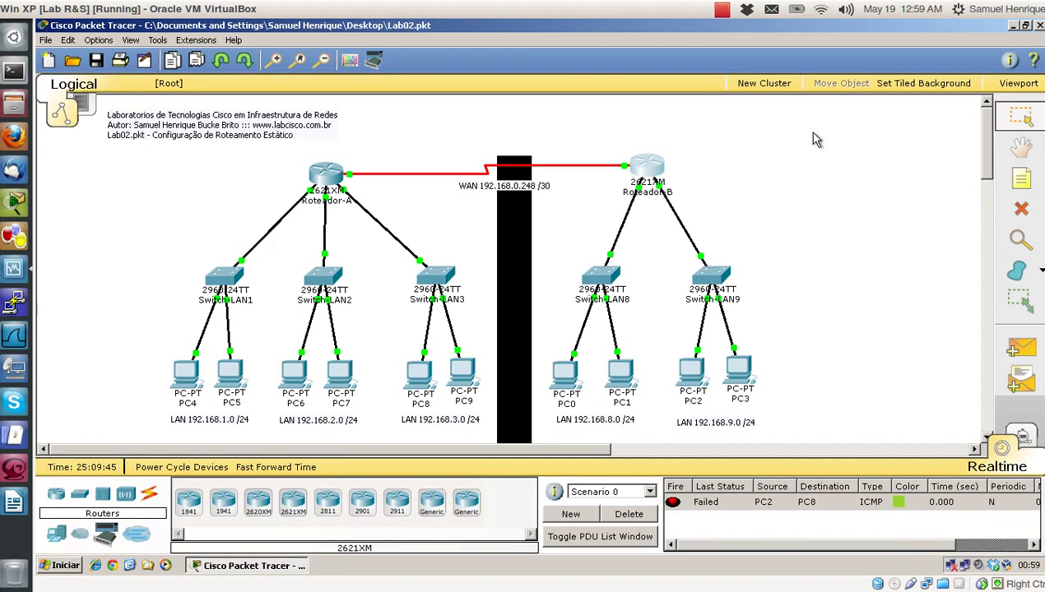
Switch to LibreOffice Writer, review the interface and route tables in StaticRouting-Tables.odt, and save the document.
left_click(17, 502)
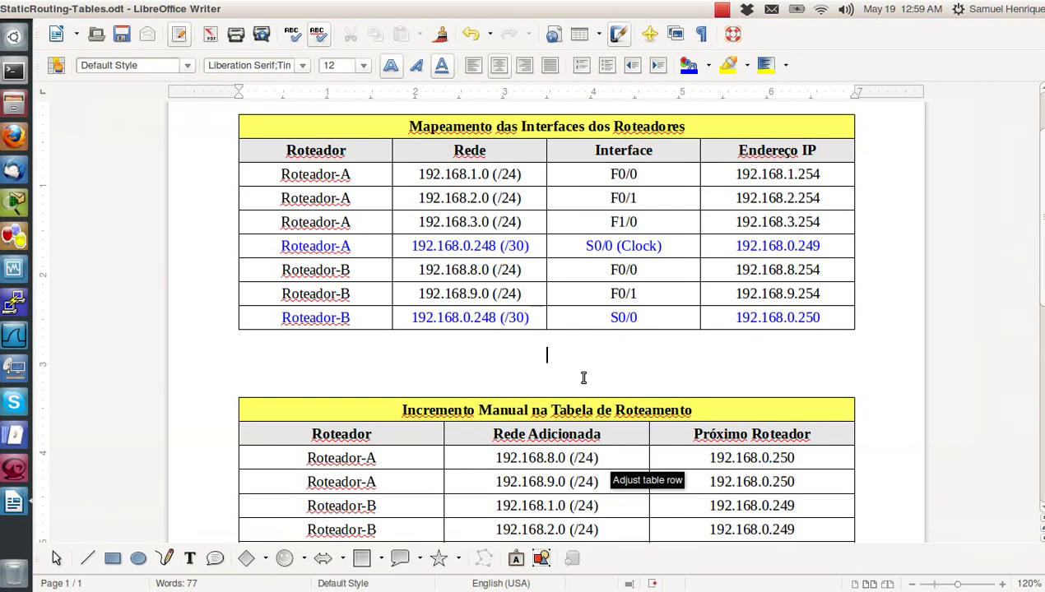
scroll(581, 375, "up", 1)
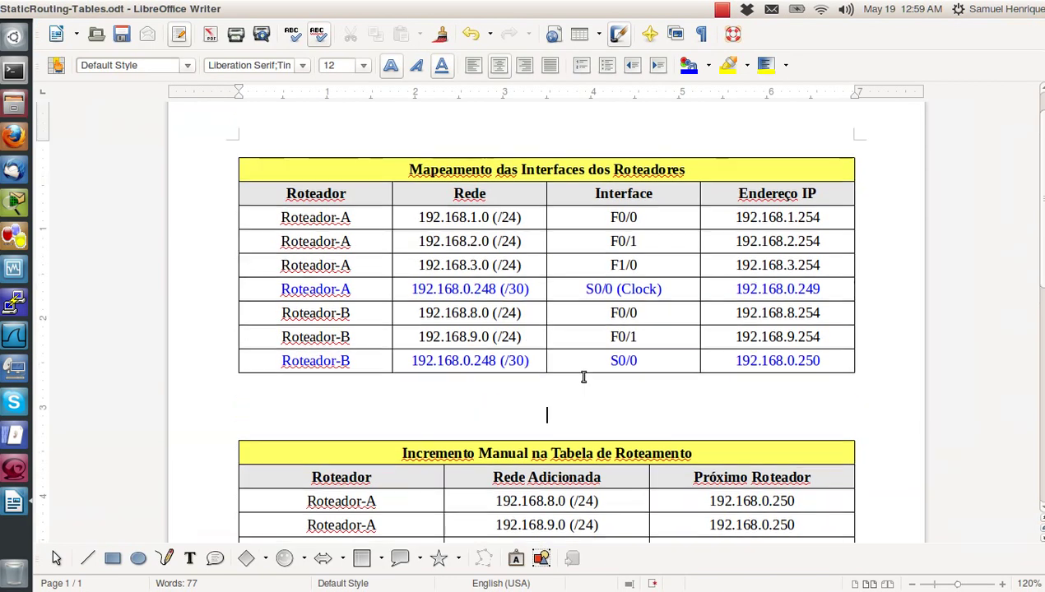
left_click(121, 34)
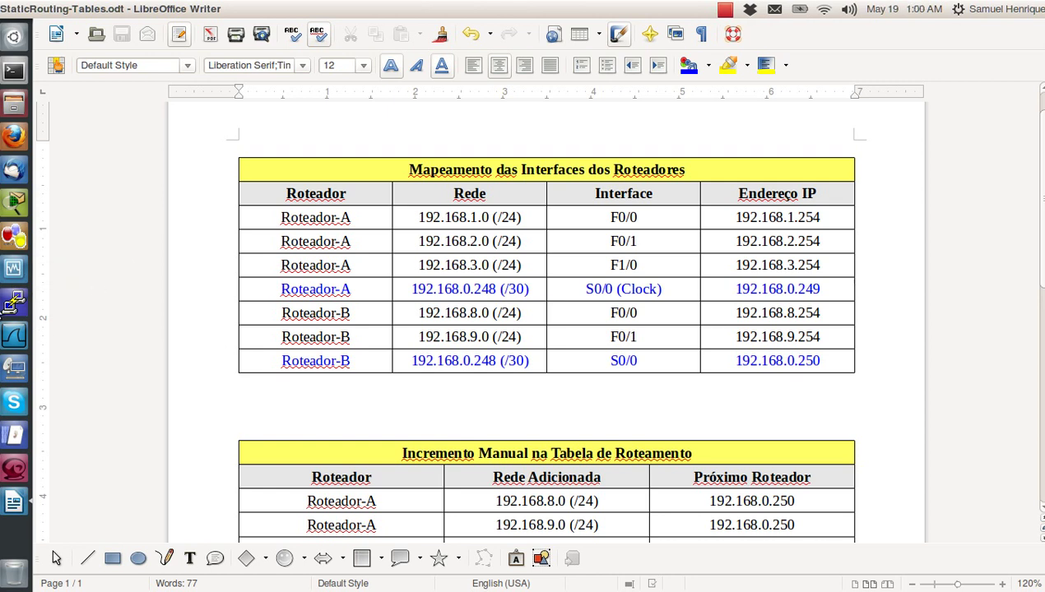
Switch back to Packet Tracer and ping 192.168.1.1 from PC3's command prompt.
left_click(14, 270)
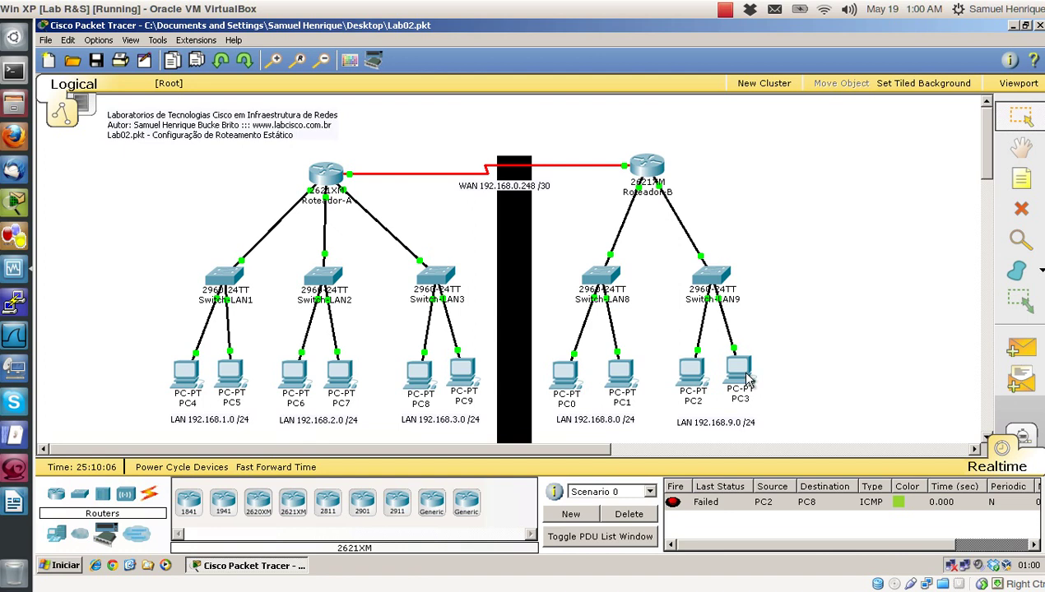
mouse_move(746, 375)
left_click(739, 370)
left_click(585, 206)
key("Return")
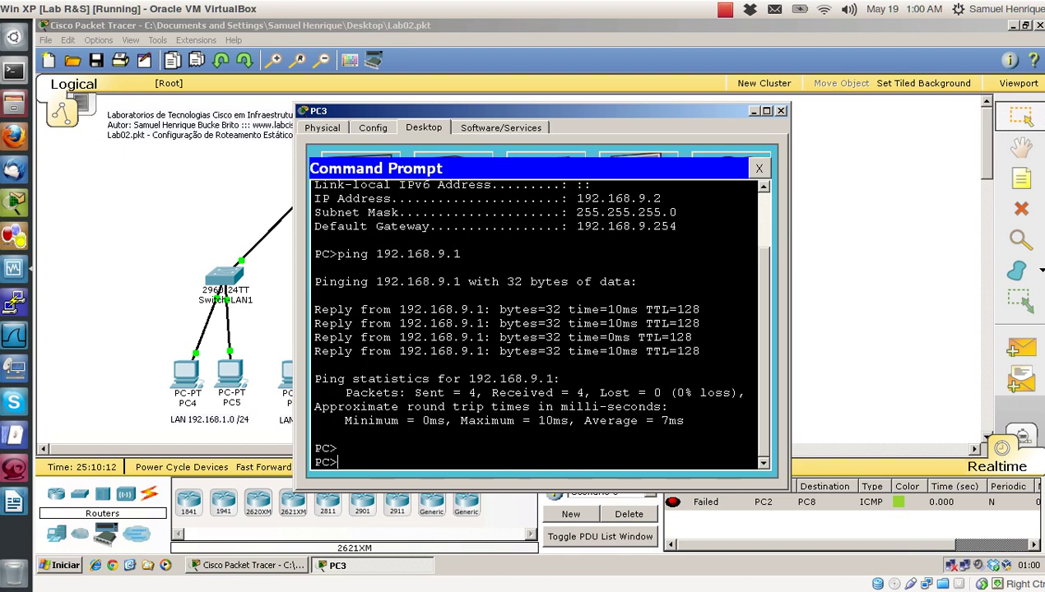
type("ping 192.1")
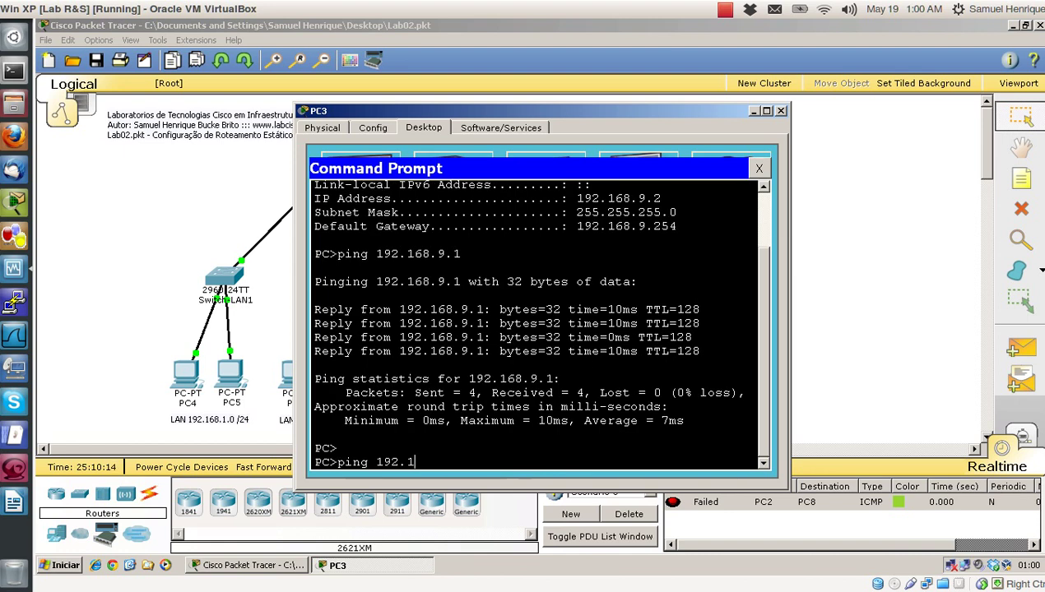
type("68.1.1")
key("Return")
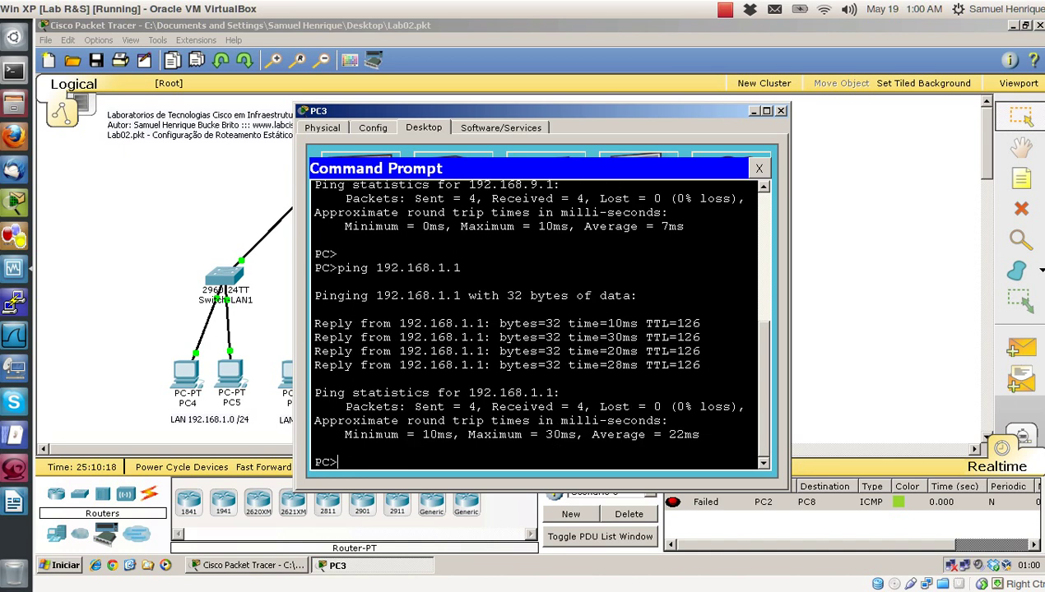
Trace the route from PC3 to 192.168.1.1, examine the address of each hop, and close PC3.
type("tracert 192.168.1.1")
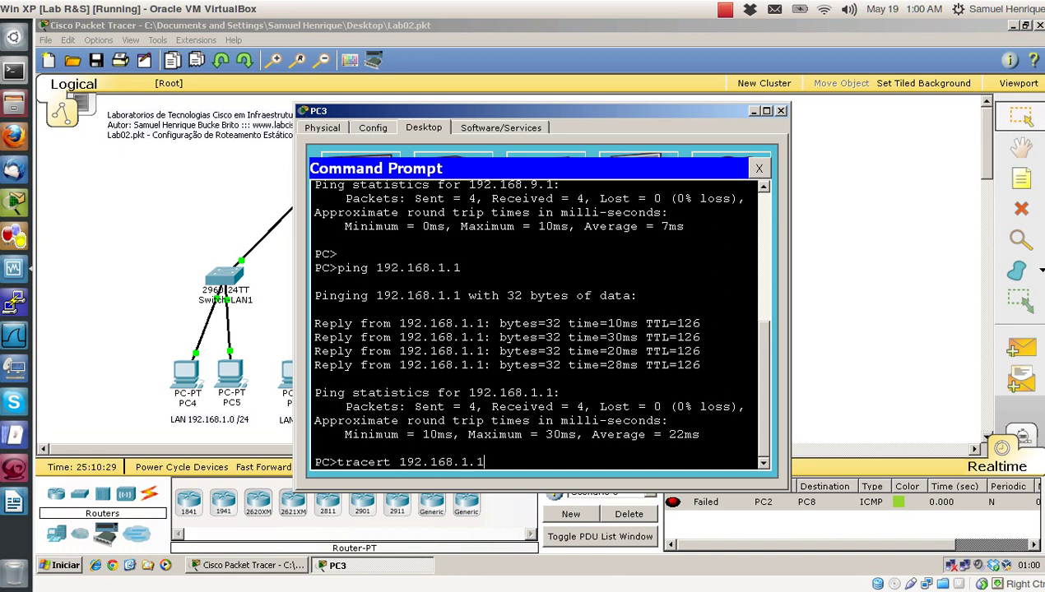
key("Return")
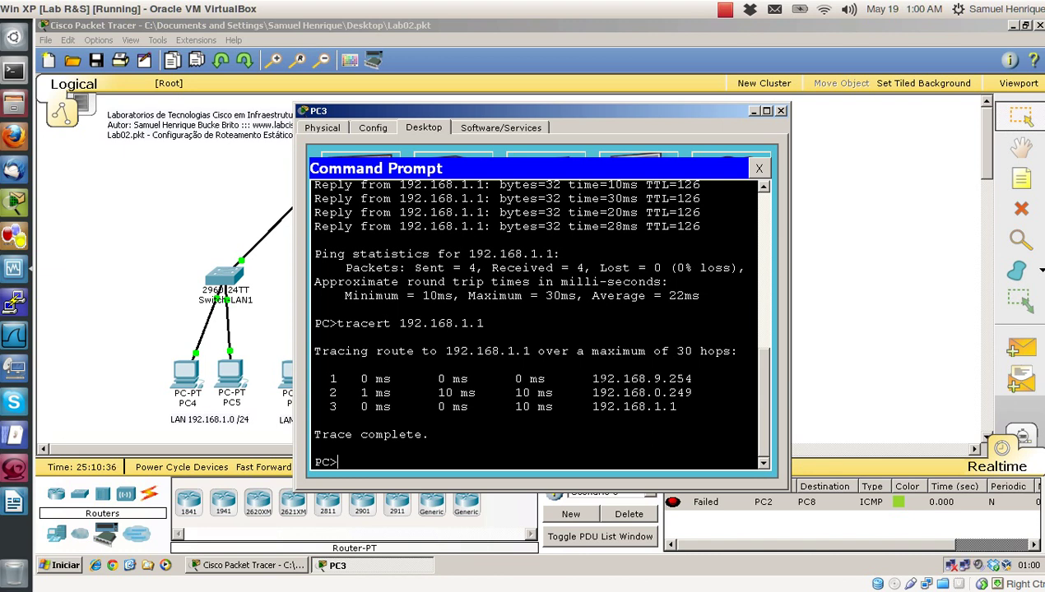
mouse_move(592, 378)
left_mouse_down()
mouse_move(692, 379)
mouse_move(313, 378)
mouse_move(676, 378)
left_mouse_up()
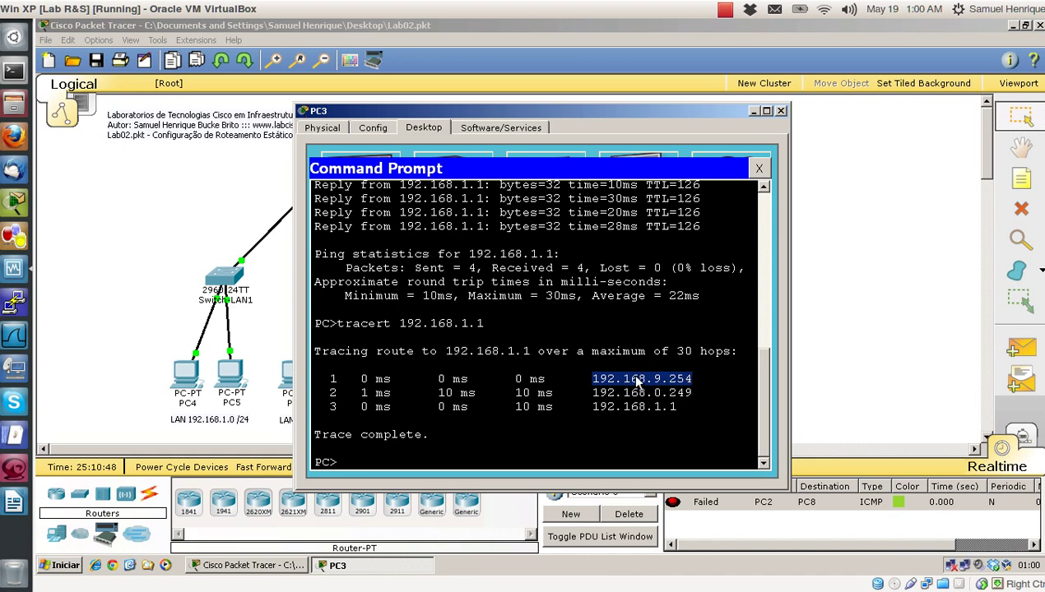
left_click_drag(592, 392, 668, 393)
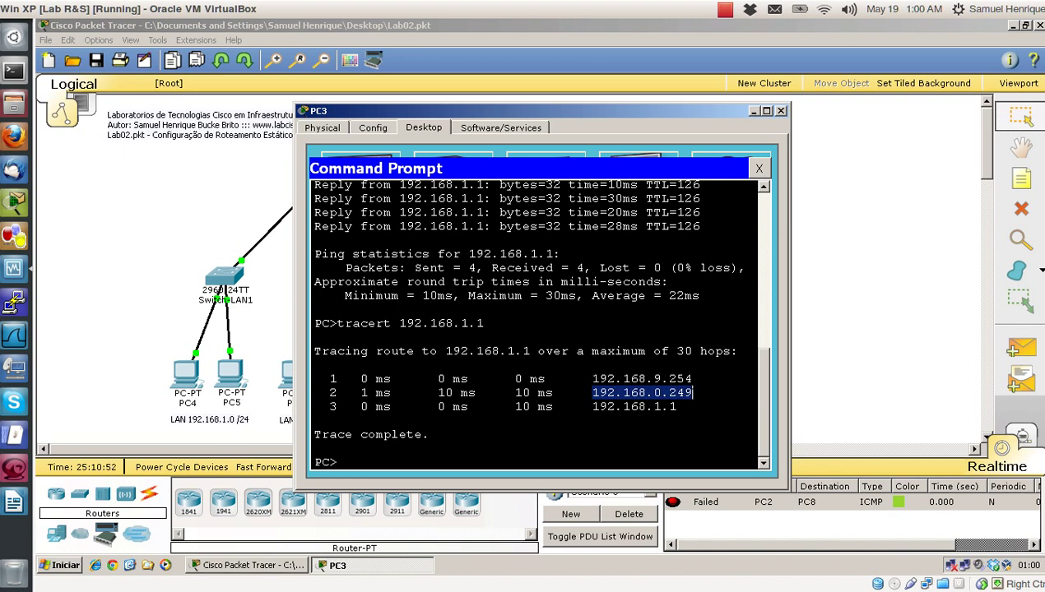
left_click(594, 407)
left_click_drag(693, 392, 592, 393)
left_click(677, 407)
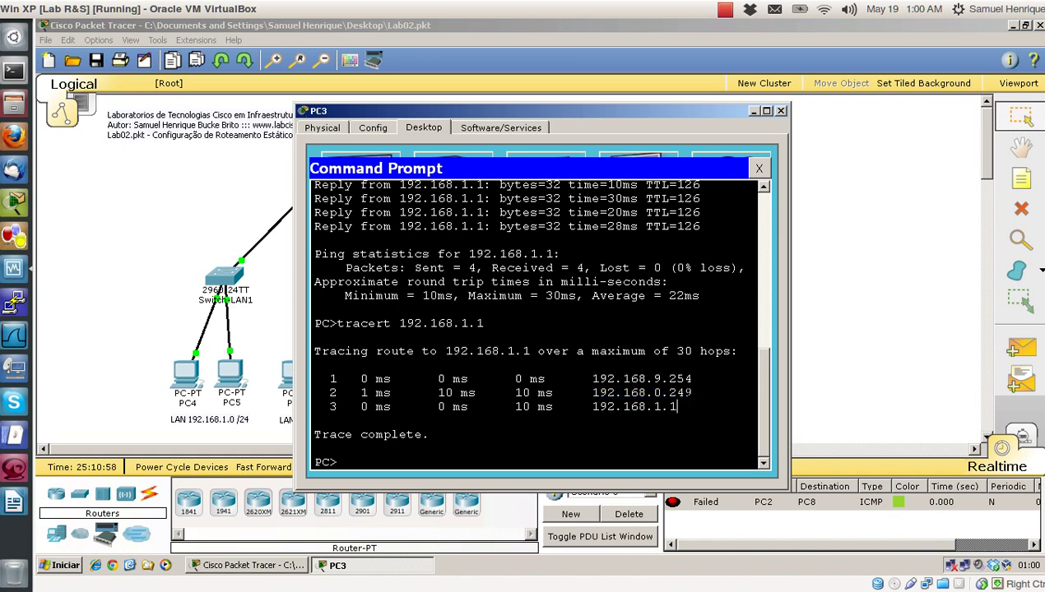
left_click_drag(677, 407, 600, 393)
left_click(642, 404)
left_click_drag(677, 407, 592, 407)
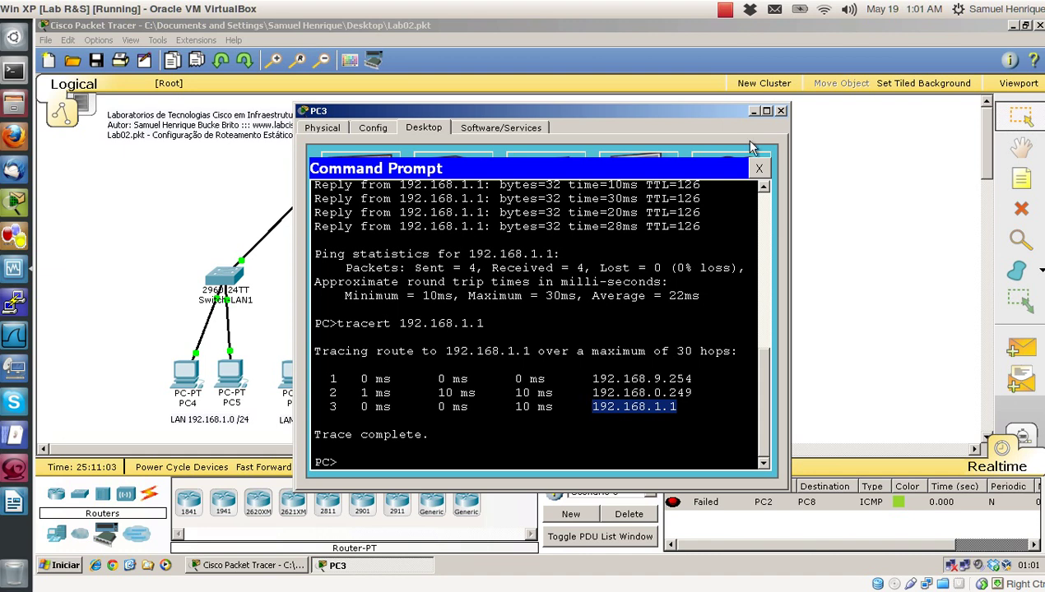
left_click(781, 110)
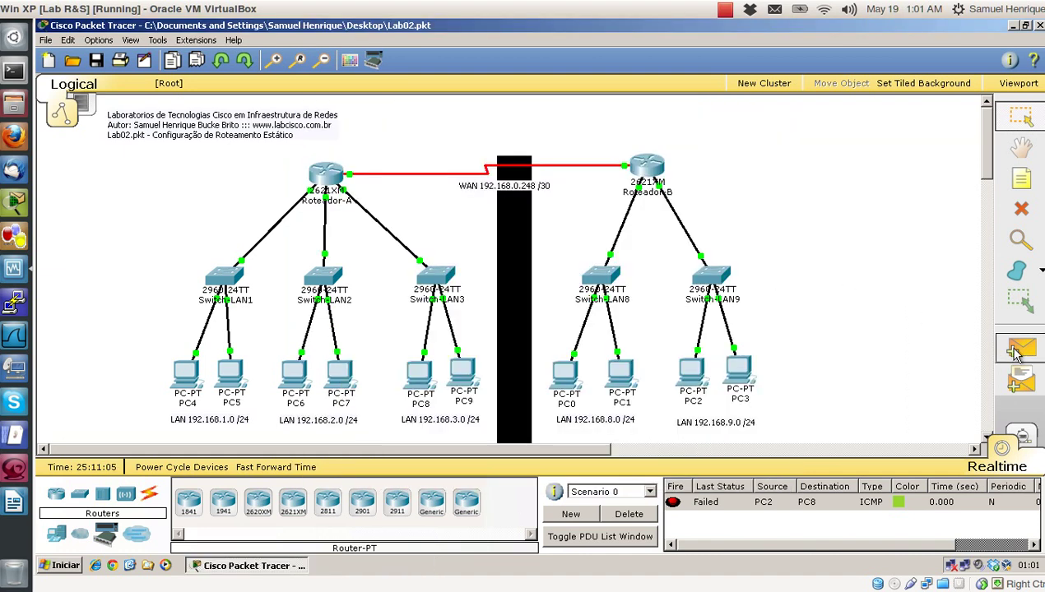
Delete the existing PDU scenario and add a simple PDU from PC3 to PC4.
left_click(630, 516)
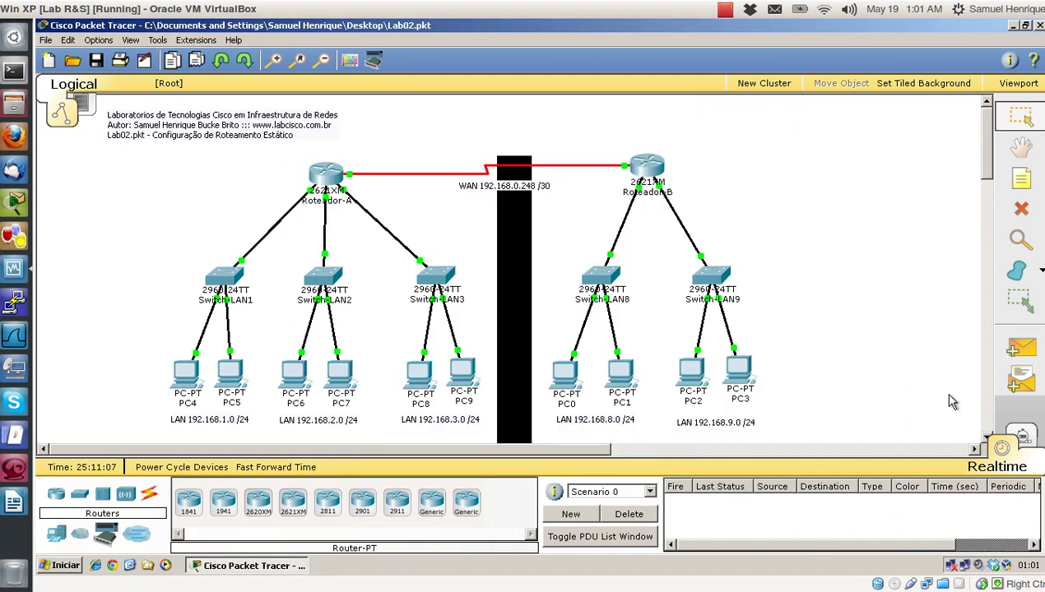
left_click(1020, 347)
left_click(738, 370)
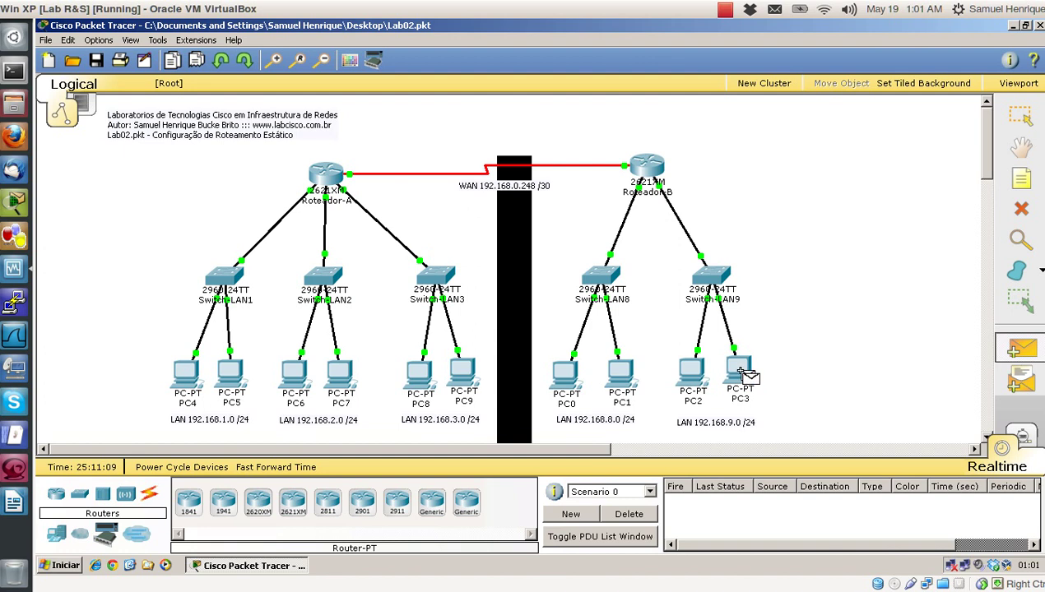
left_click(191, 394)
Enter simulation mode, hide the event list, and play the PC3-to-PC4 packet with automatic capture.
left_click(1018, 436)
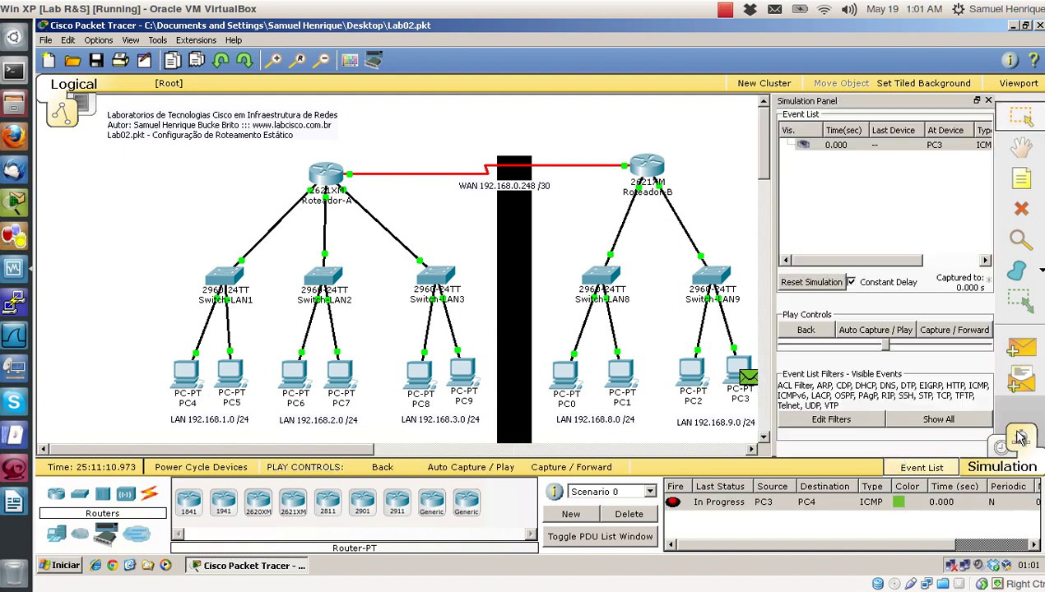
left_click(904, 467)
left_click(494, 468)
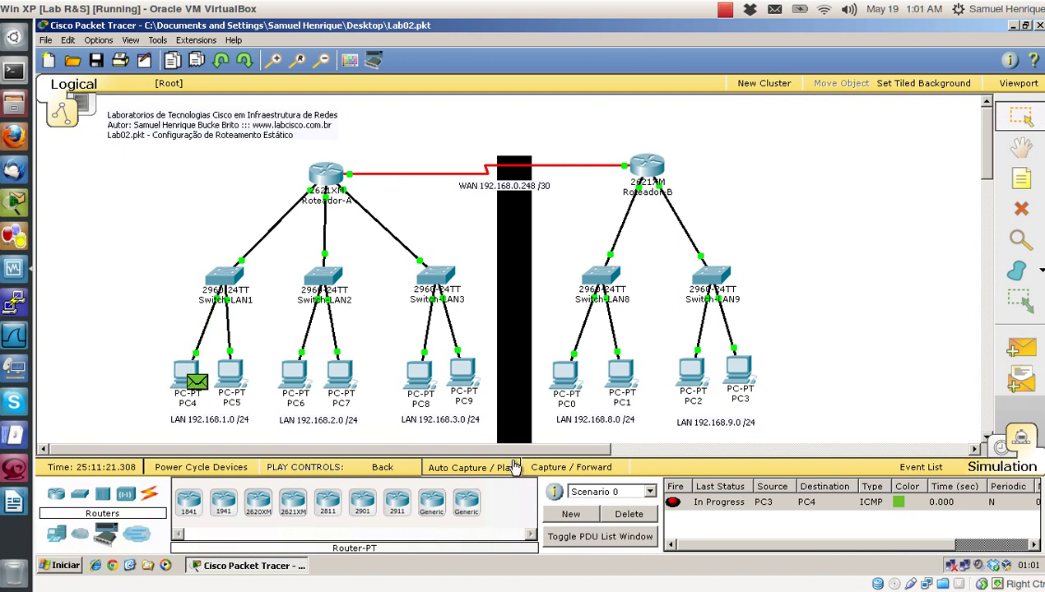
Replace the test scenario with a simple PDU from PC7 to PC1, play its simulation, and return to realtime mode.
left_click(623, 514)
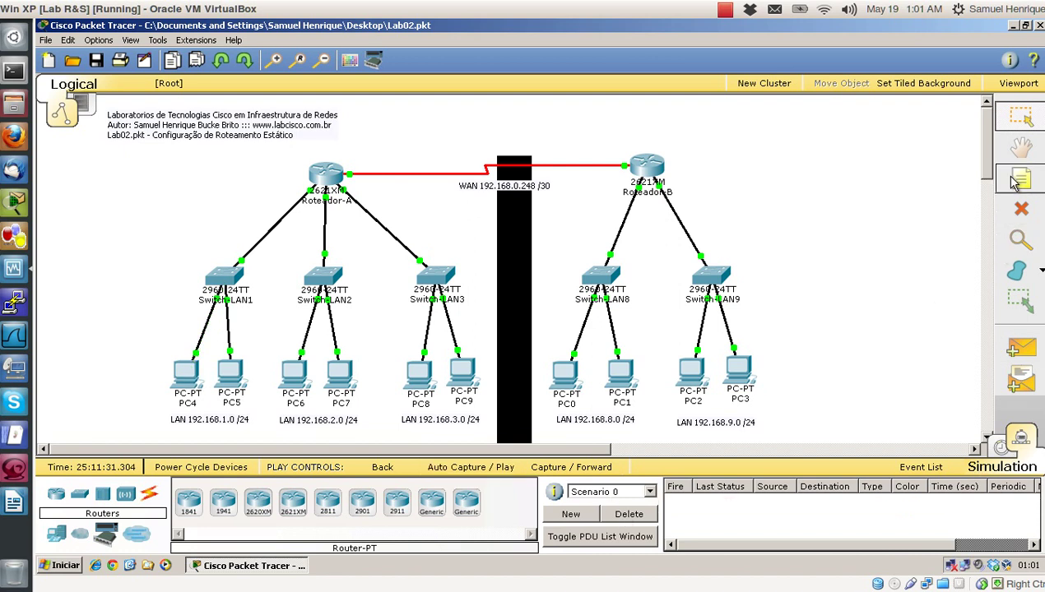
left_click(1020, 349)
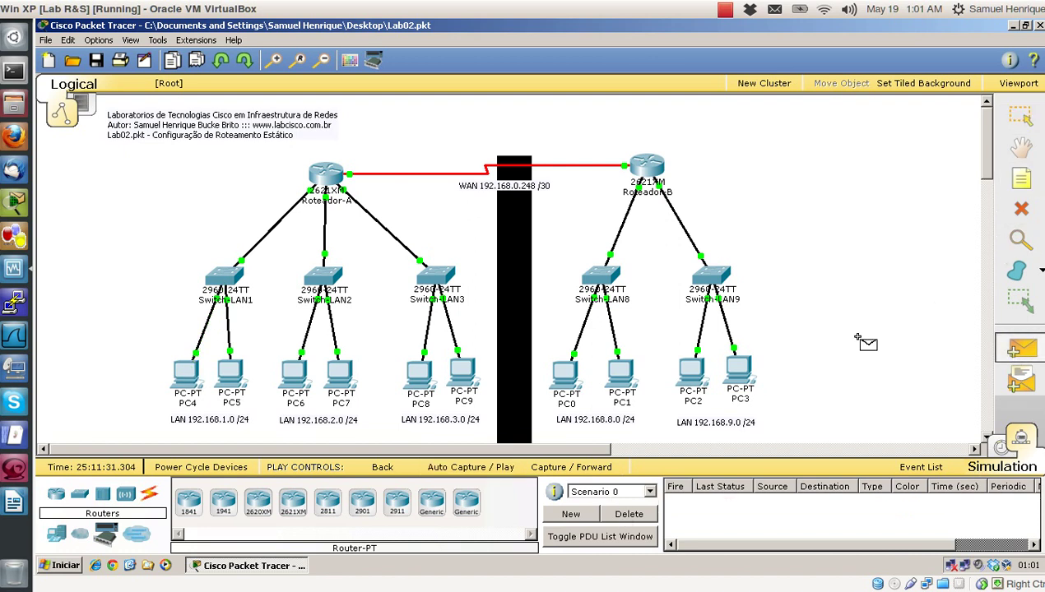
left_click(340, 375)
left_click(628, 371)
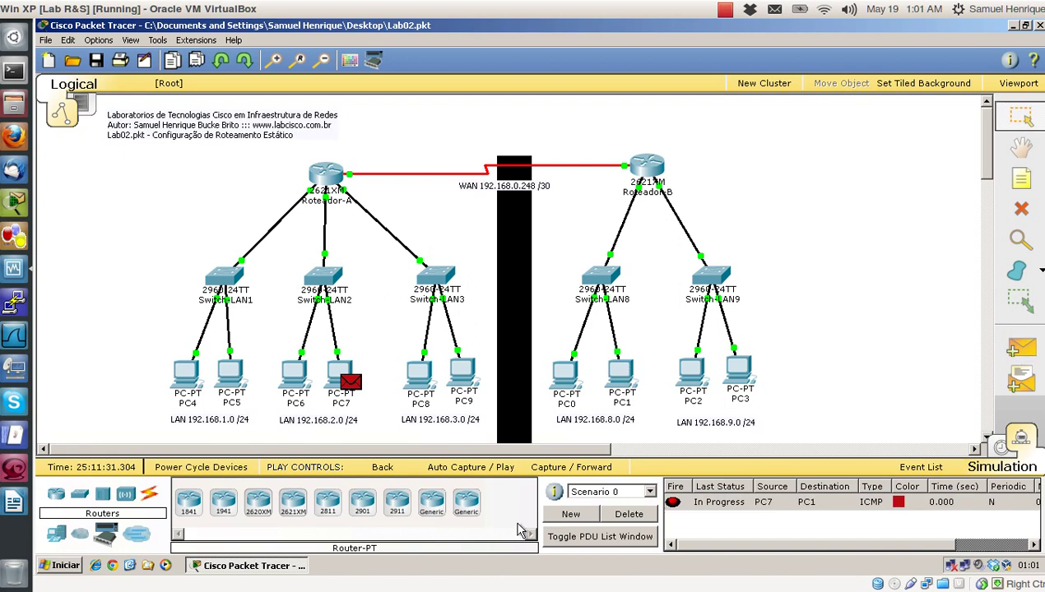
left_click(481, 469)
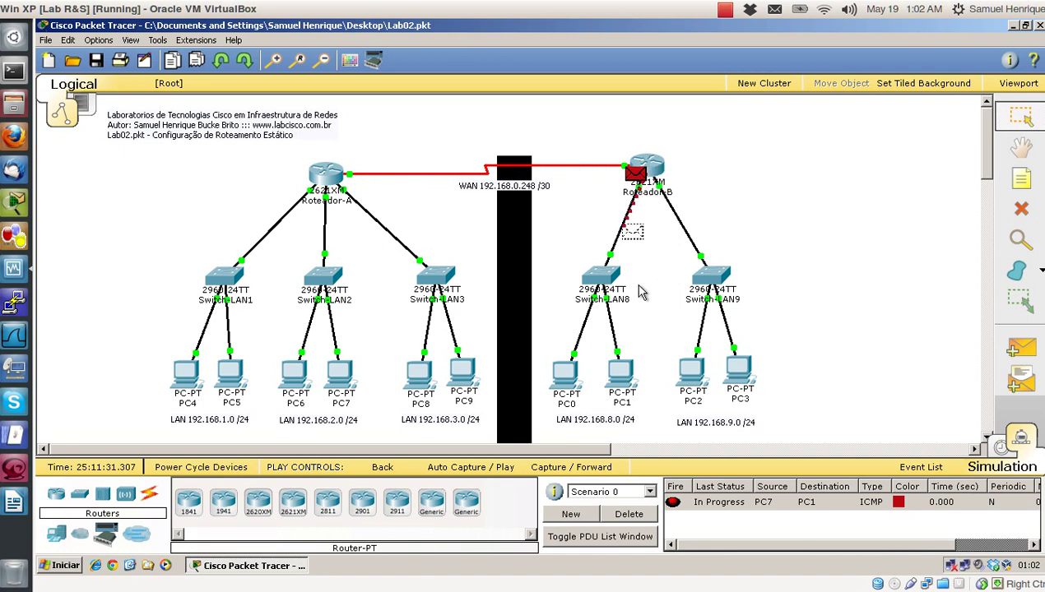
left_click(996, 447)
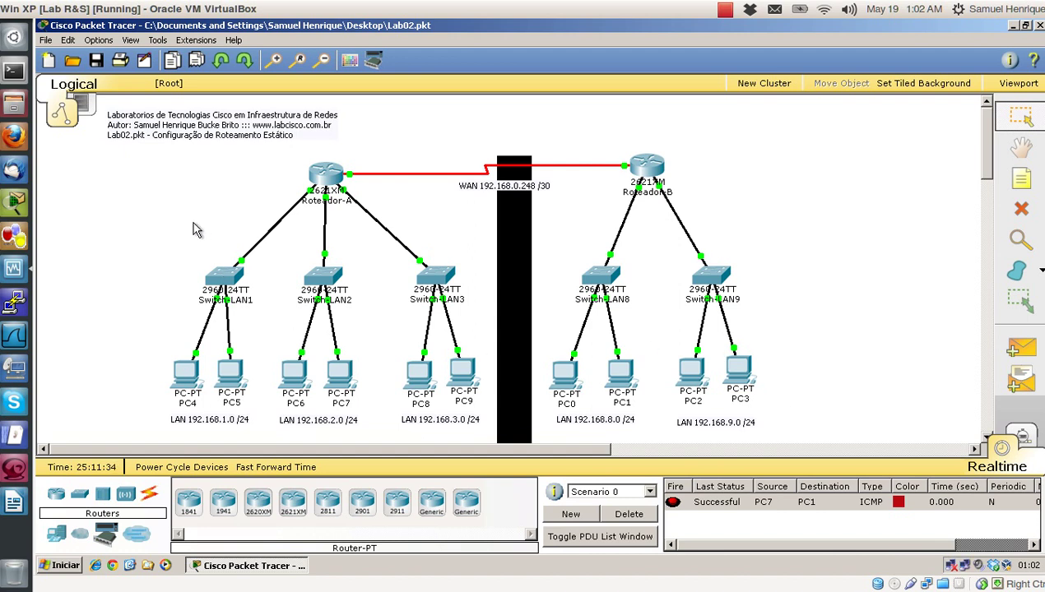
Open Roteador-A's command line, leave global configuration mode, and display its IP routing table below a run of blank prompts.
left_click(327, 174)
key("Return")
key("Return")
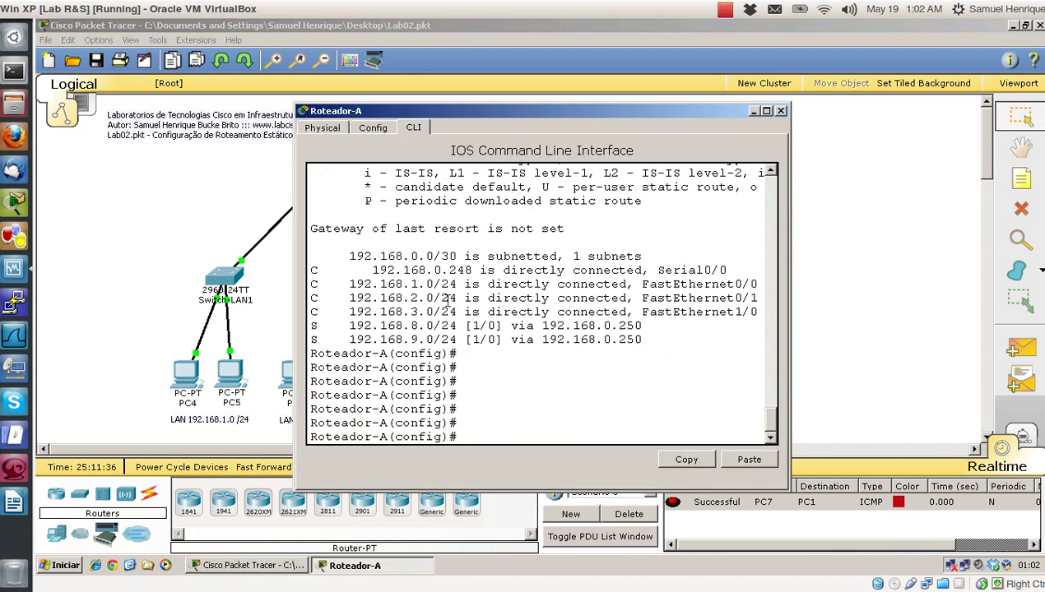
type("end")
key("Return")
key("Return")
key("Return")
key("Return")
key("Return")
key("Return")
key("Return")
key("Return")
key("Return")
key("Return")
key("Return")
key("Return")
key("Return")
key("Return")
key("Return")
key("Return")
key("Return")
key("Return")
key("Return")
key("Return")
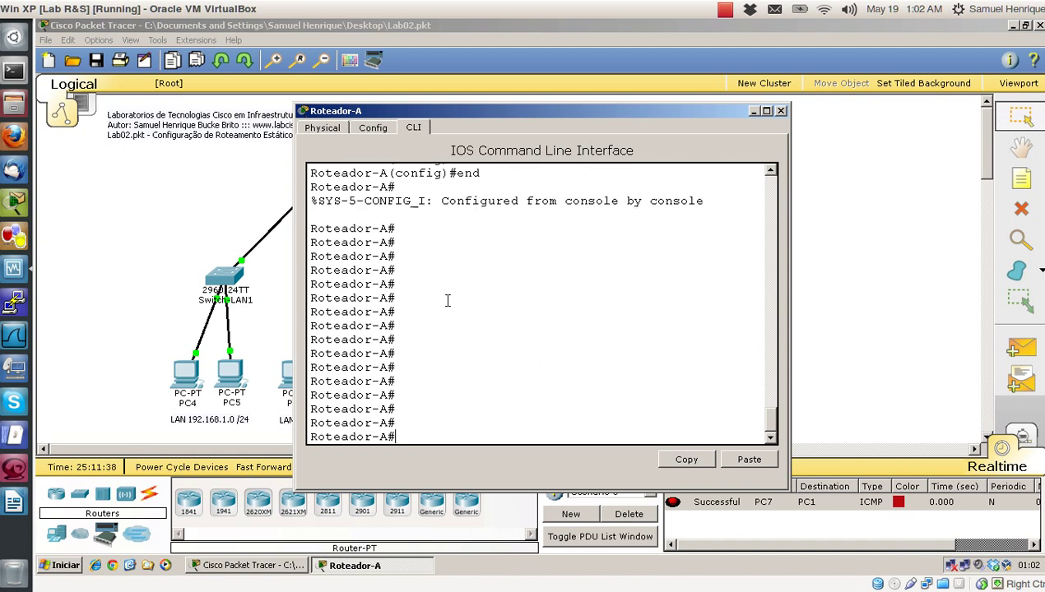
type("show ip route")
key("Return")
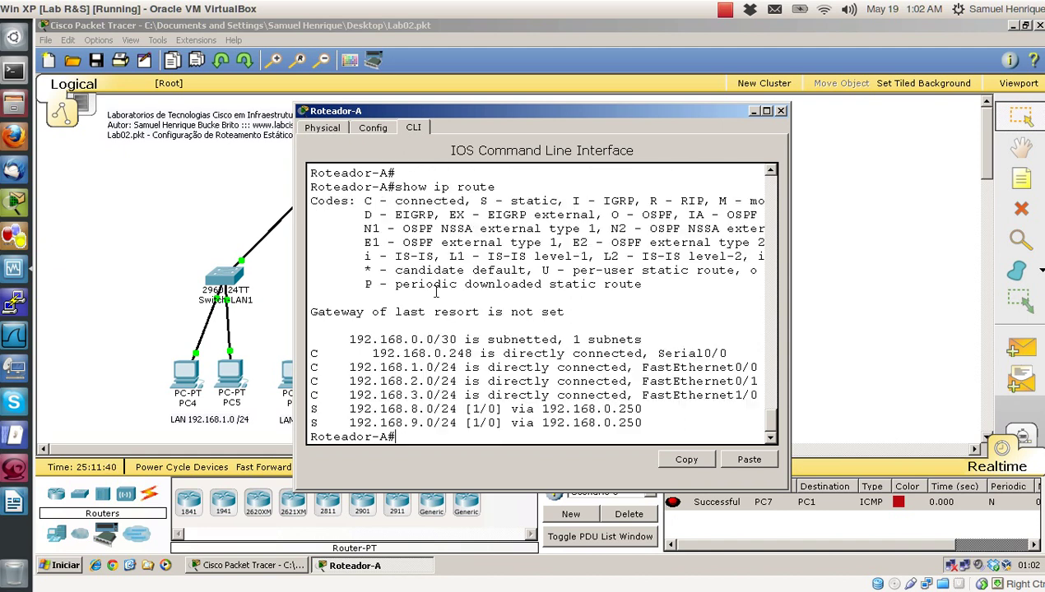
Open Roteador-B's command line and display its IP routing table below a run of blank prompts.
left_click(166, 257)
left_click(629, 191)
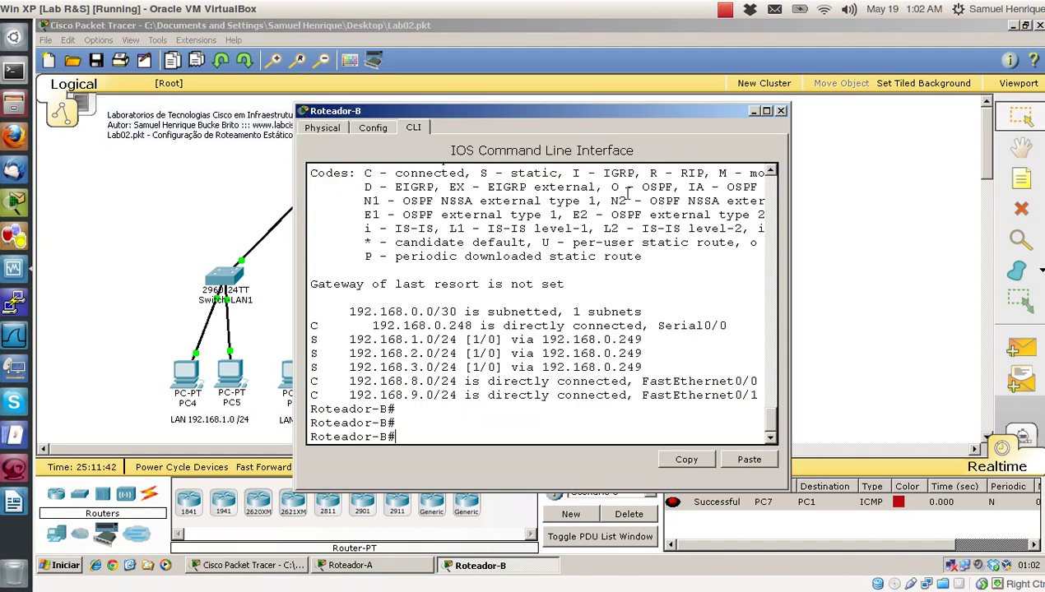
type("end")
key("Return")
key("Return")
key("Return")
key("Return")
key("Return")
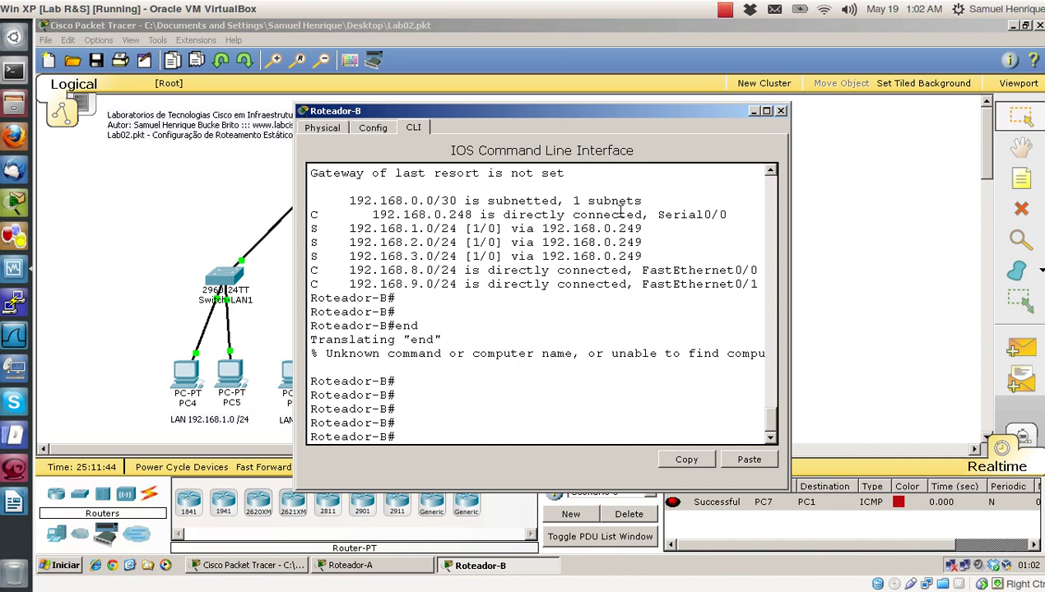
key("Return")
key("Return")
key("Return")
key("Return")
key("Return")
key("Return")
key("Return")
key("Return")
key("Return")
key("Return")
key("Return")
key("Return")
key("Return")
key("Return")
key("Return")
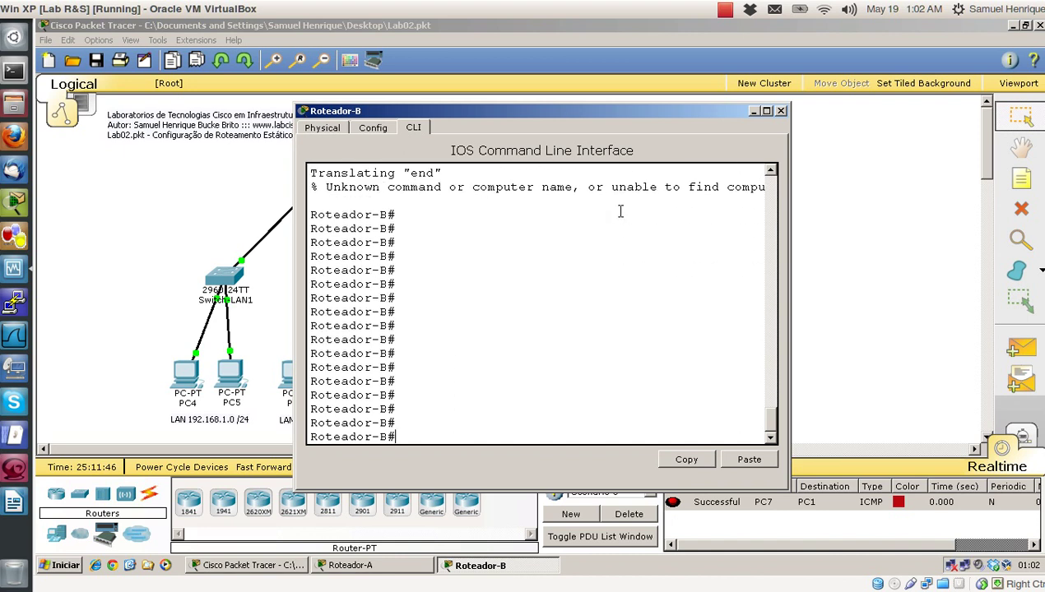
type("show ip route")
key("Return")
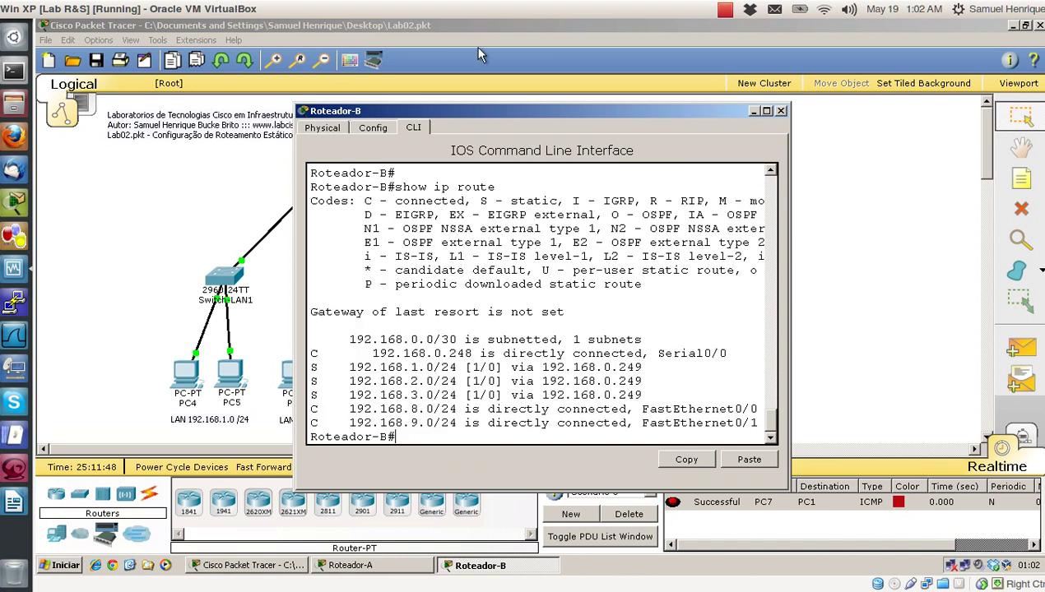
Arrange the Roteador-A and Roteador-B command-line windows side by side with Roteador-A first.
left_click_drag(483, 115, 723, 121)
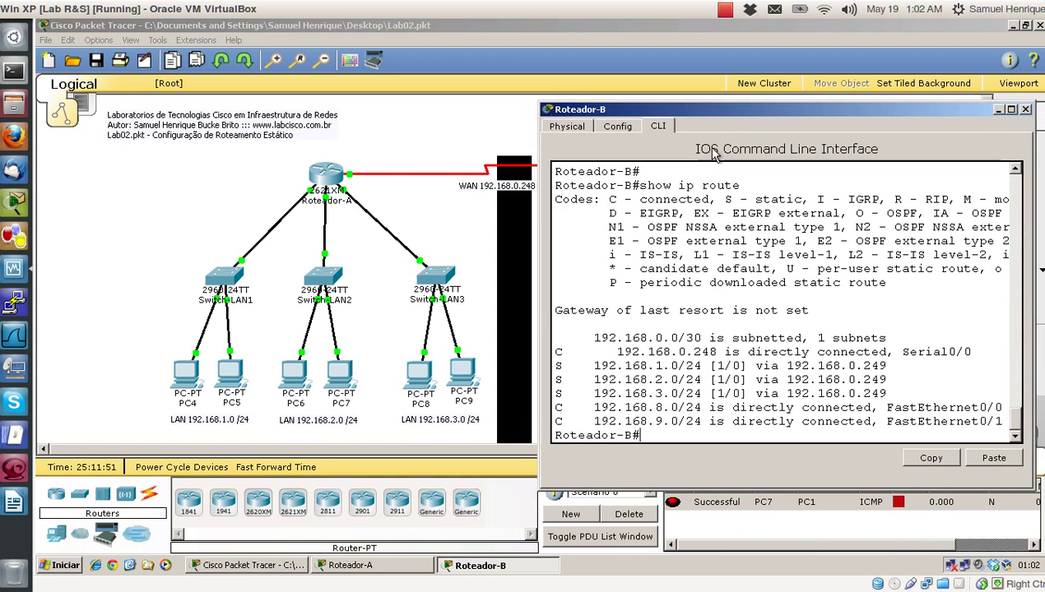
left_click(368, 565)
left_click_drag(545, 118, 292, 117)
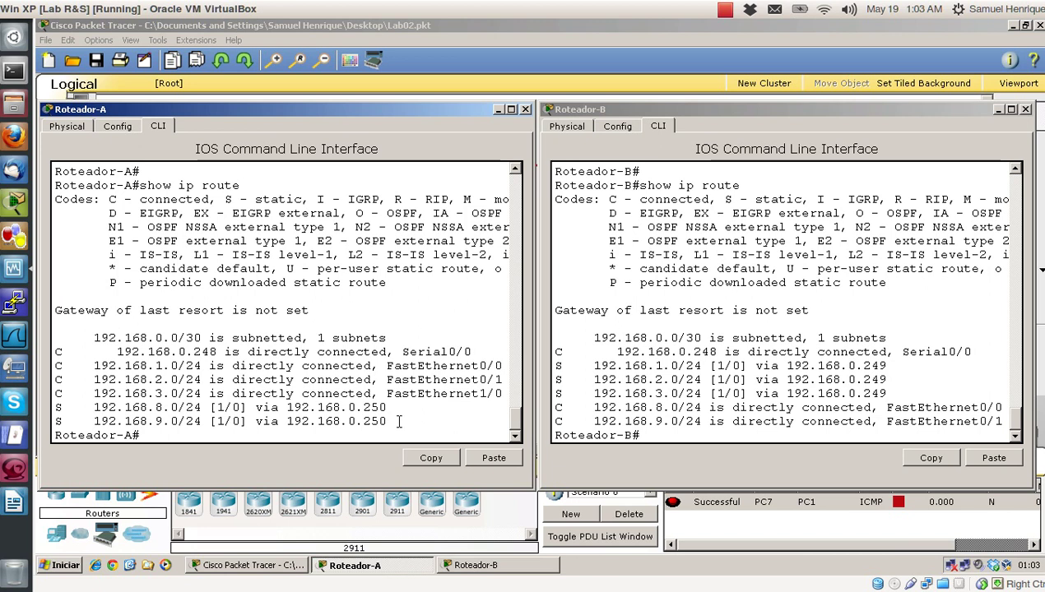
Compare the 192.168.0.248 WAN entry and the 192.168.1.0 to 192.168.3.0 LAN entries across both routing tables.
left_click_drag(398, 421, 55, 337)
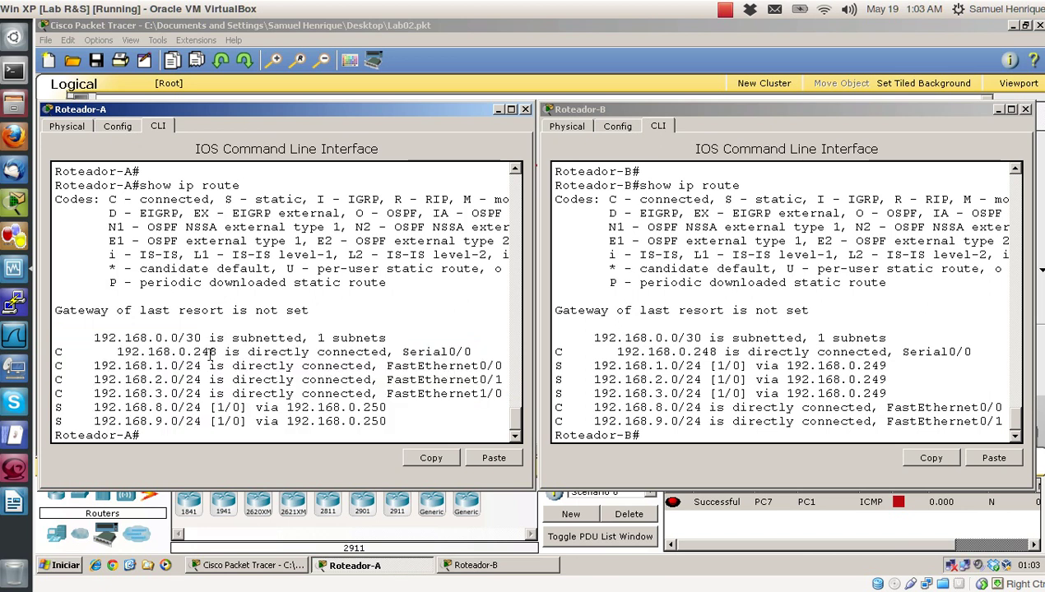
left_click_drag(108, 352, 218, 352)
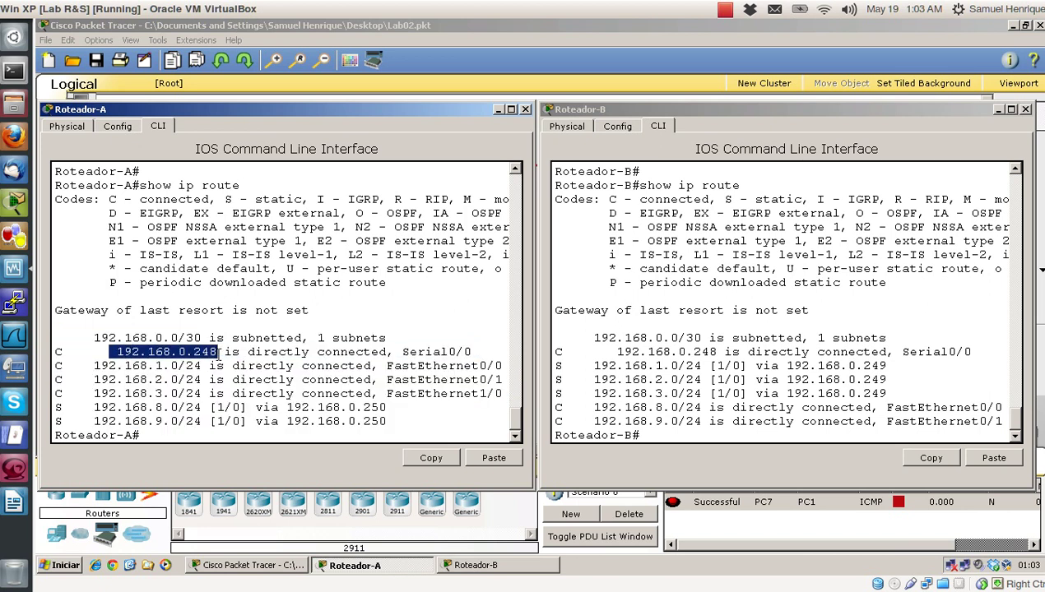
left_click(627, 352)
left_click_drag(617, 352, 721, 354)
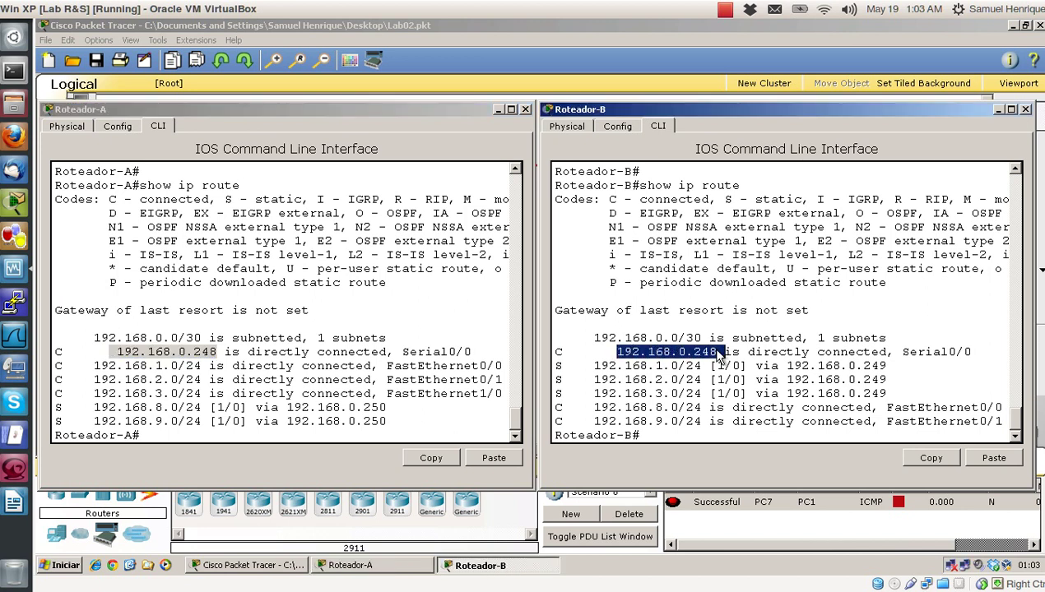
left_click(114, 366)
left_click_drag(93, 365, 197, 365)
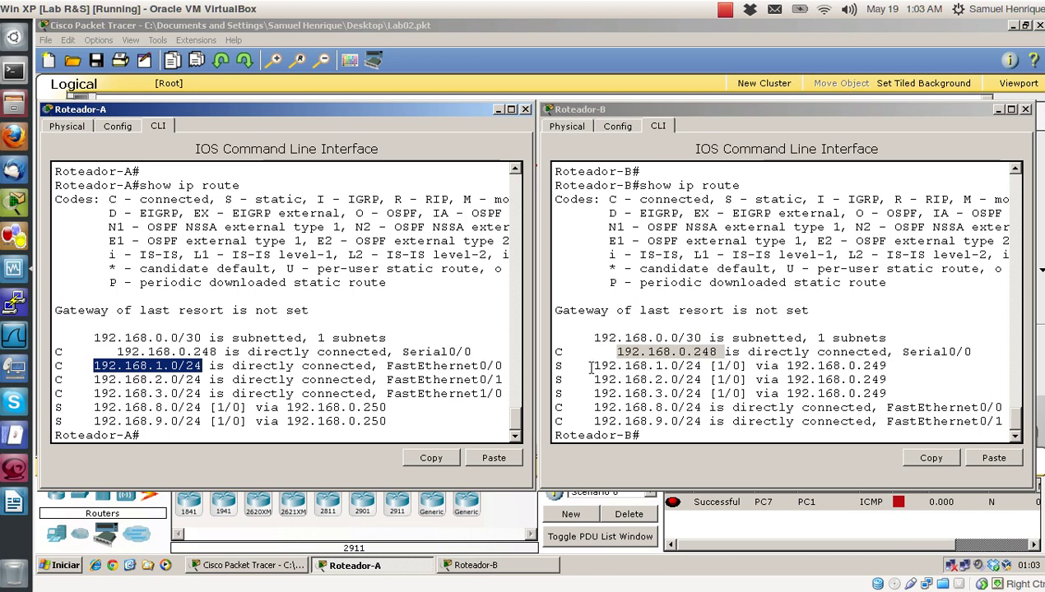
left_click_drag(594, 365, 701, 366)
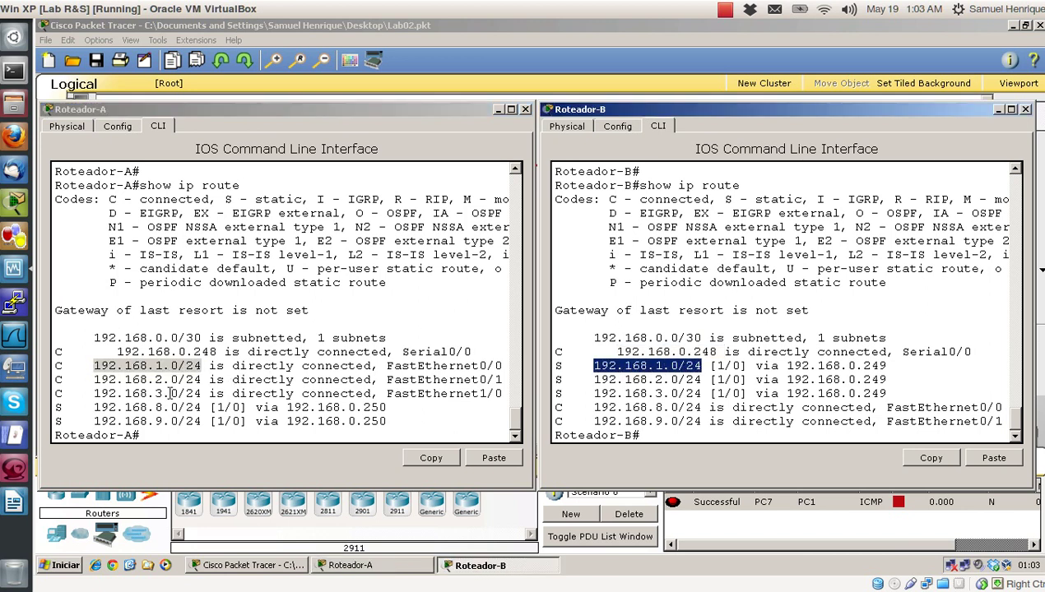
left_click_drag(94, 379, 200, 371)
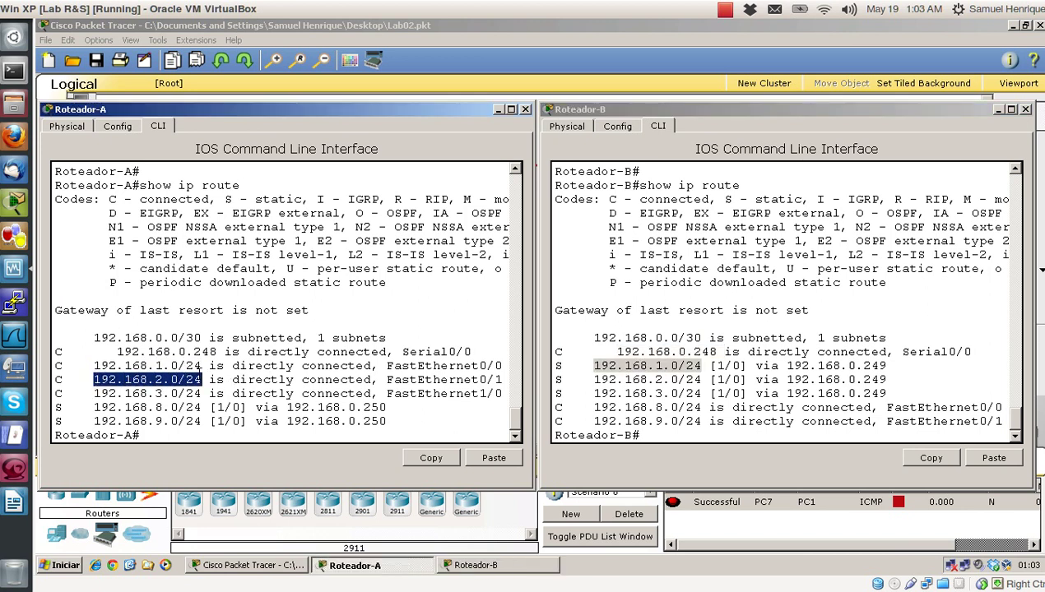
left_click(168, 393)
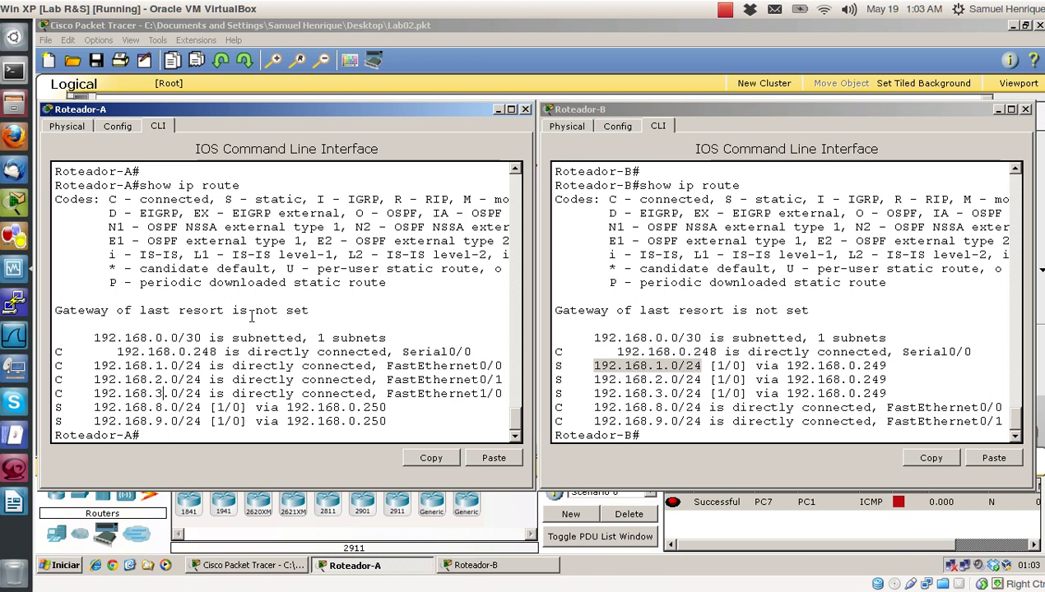
Examine the route-type codes beside Roteador-A's entries and compare them with Roteador-B's.
left_click(600, 362)
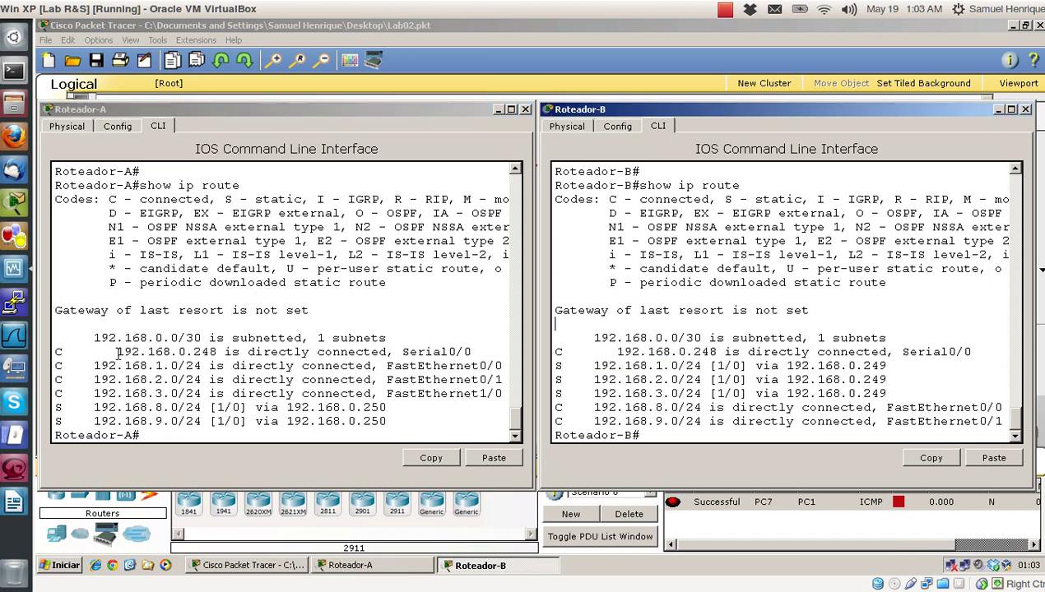
left_click(65, 352)
left_click_drag(65, 352, 53, 352)
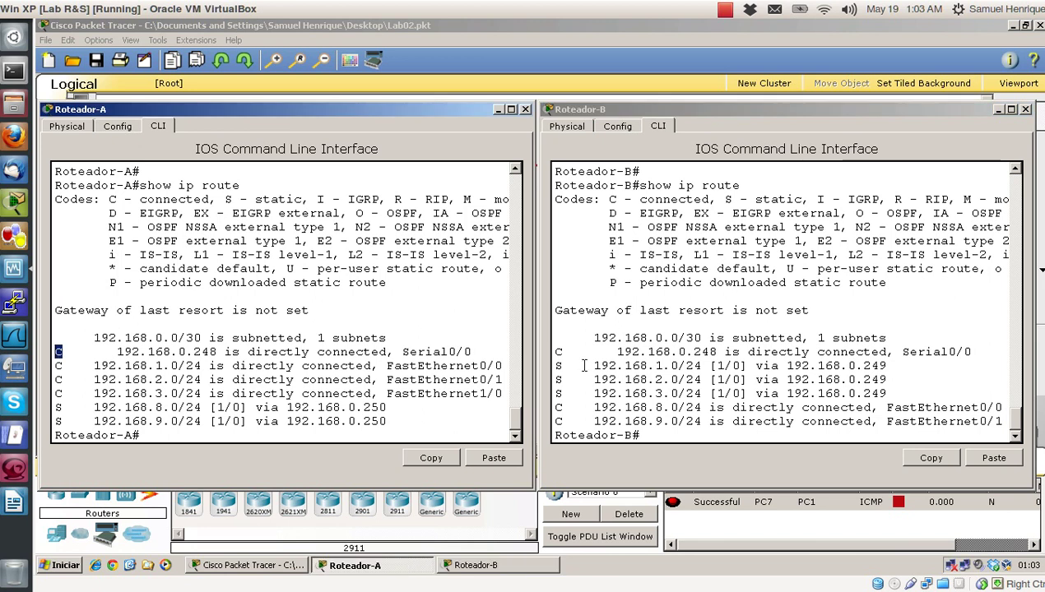
left_click(255, 376)
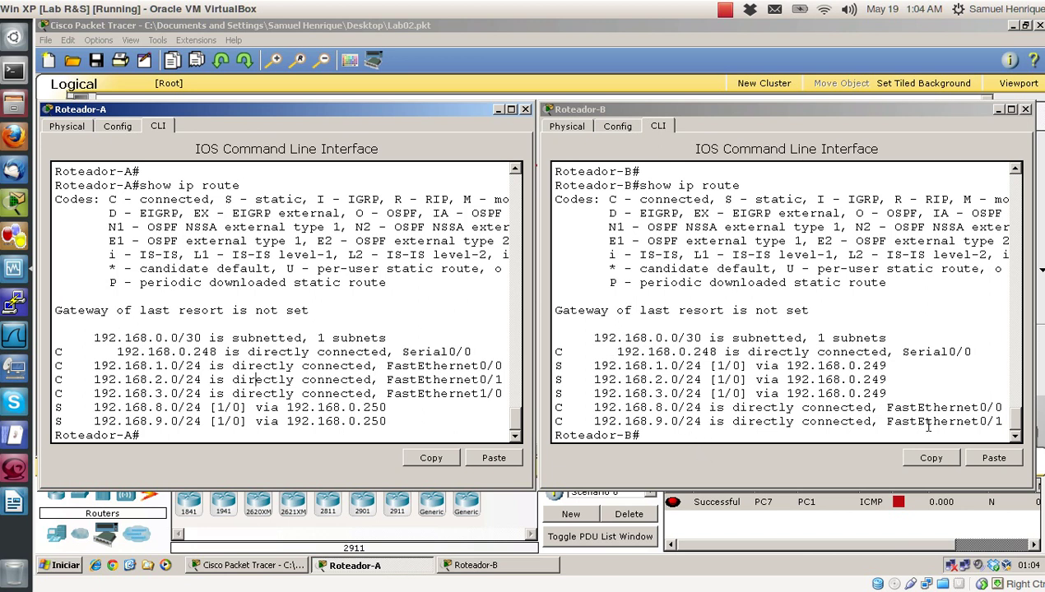
Close the Roteador-A and Roteador-B windows to return to the full topology.
left_click(525, 110)
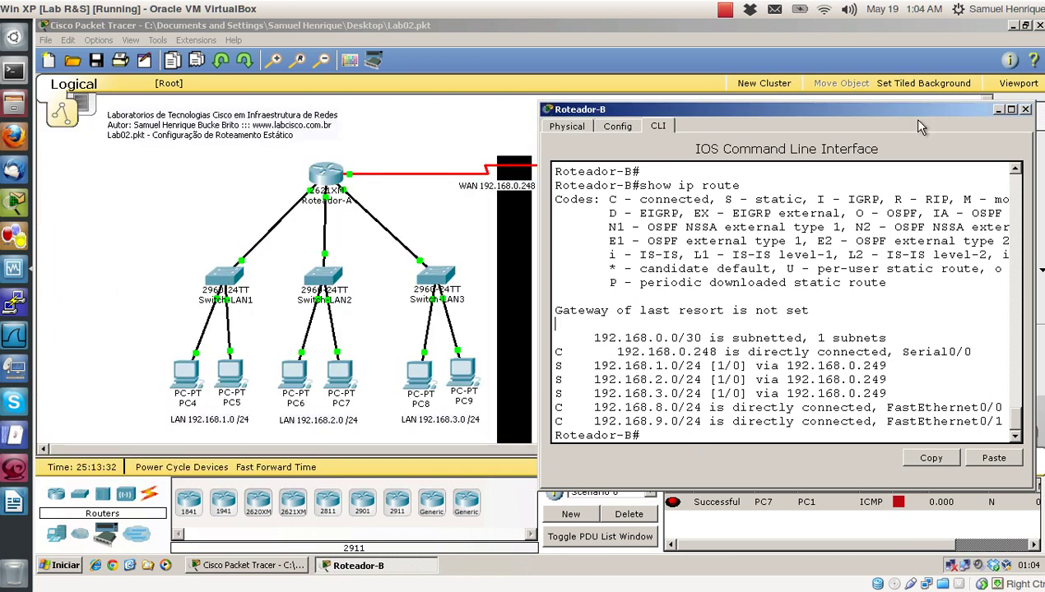
left_click(1025, 110)
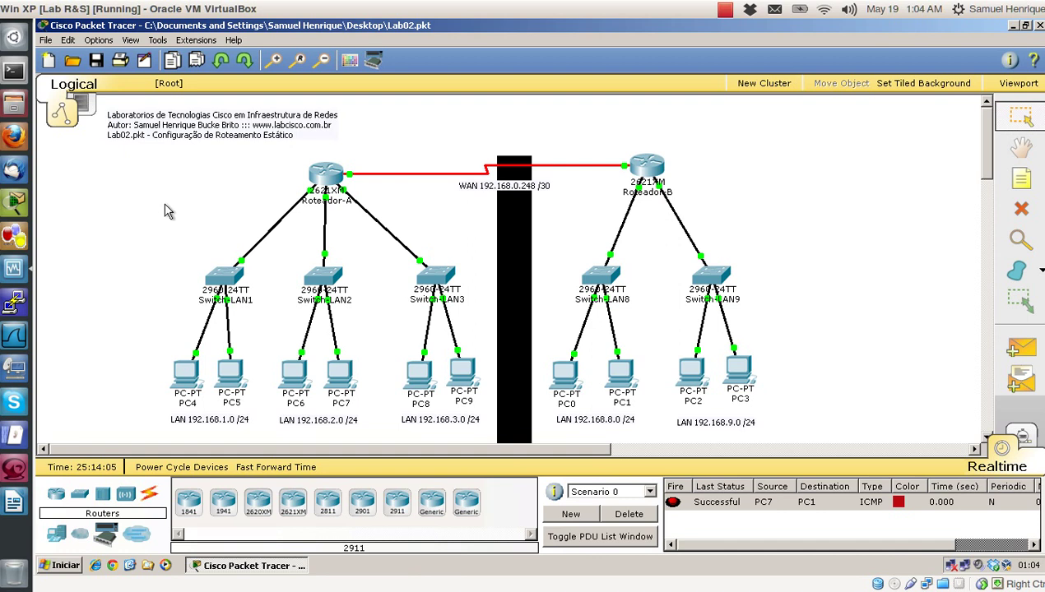
left_click(722, 11)
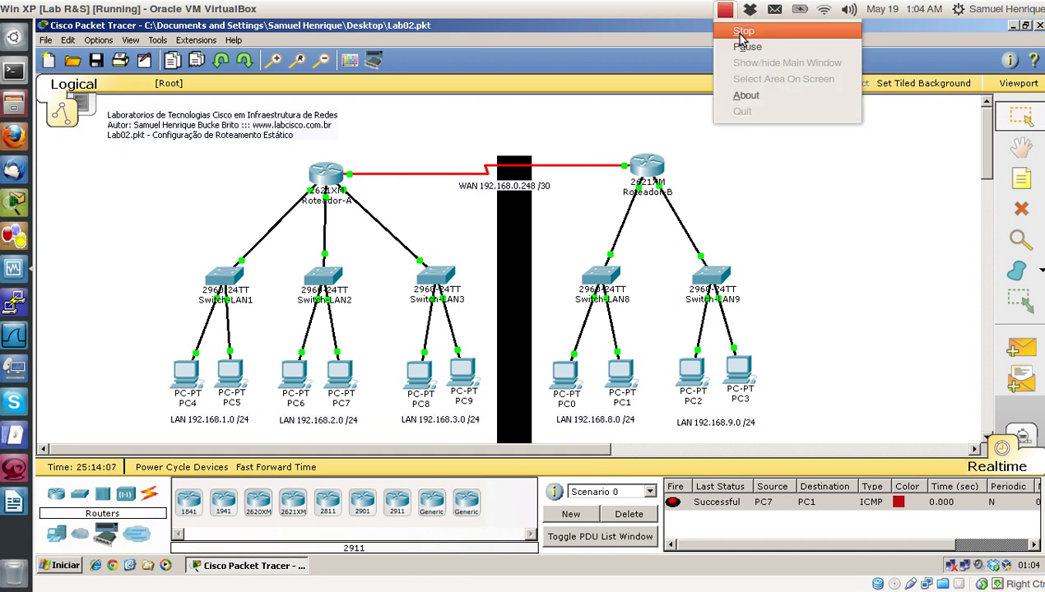